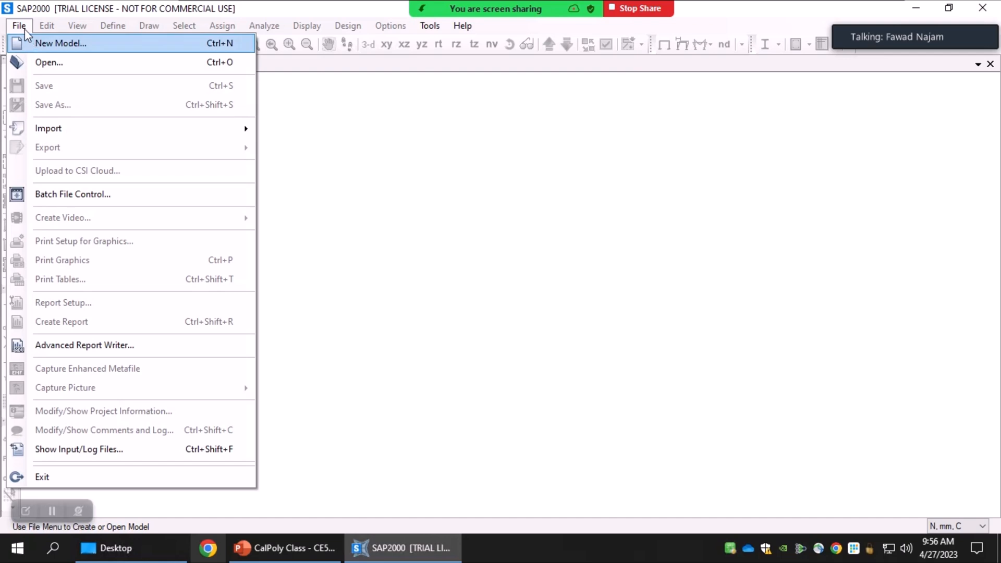
Step: Set up a new grid-only model with default units N, mm, C and United States materials, then cancel the grid definition
click(21, 27)
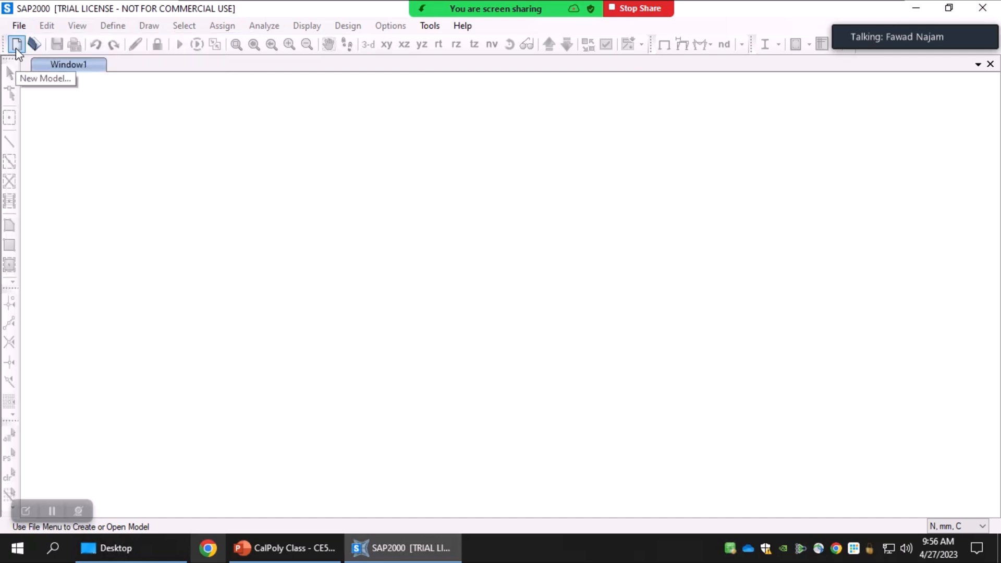
click(17, 45)
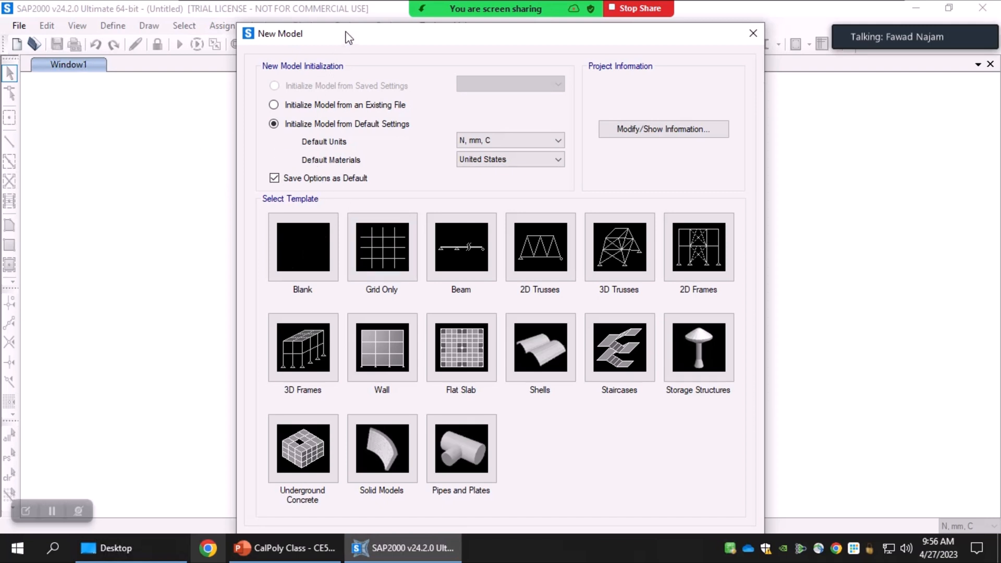
drag(346, 33, 339, 31)
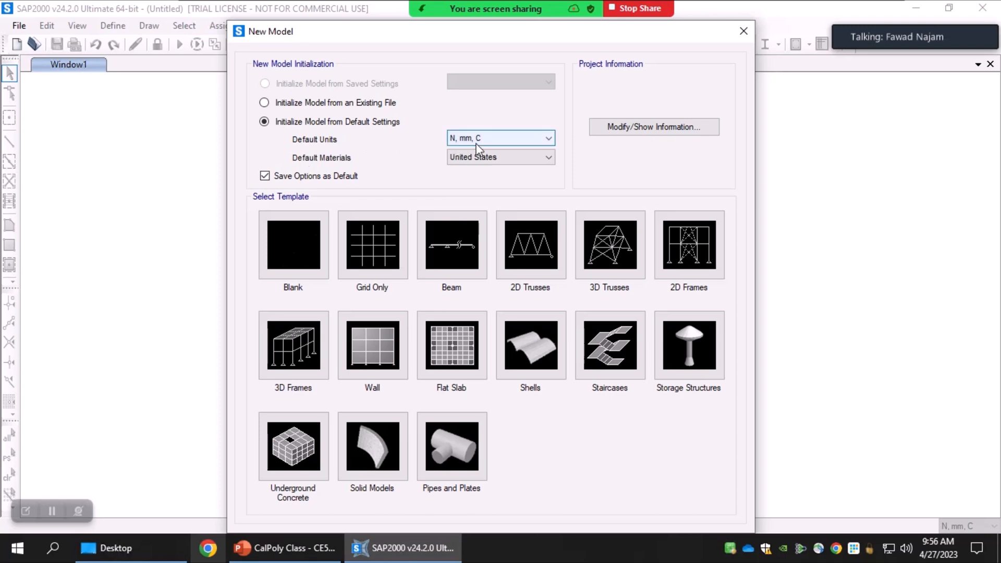
click(511, 141)
click(512, 141)
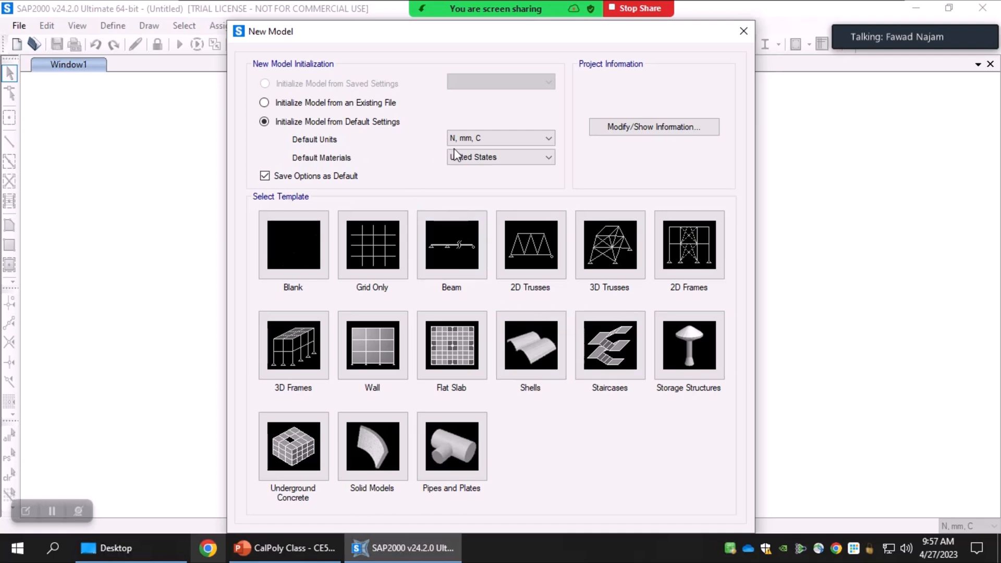
click(475, 140)
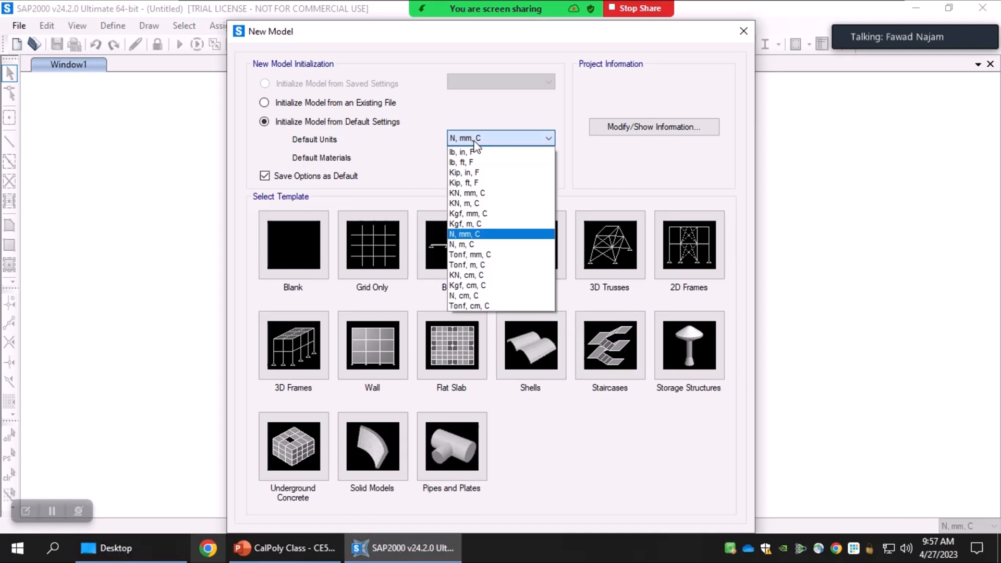
click(466, 235)
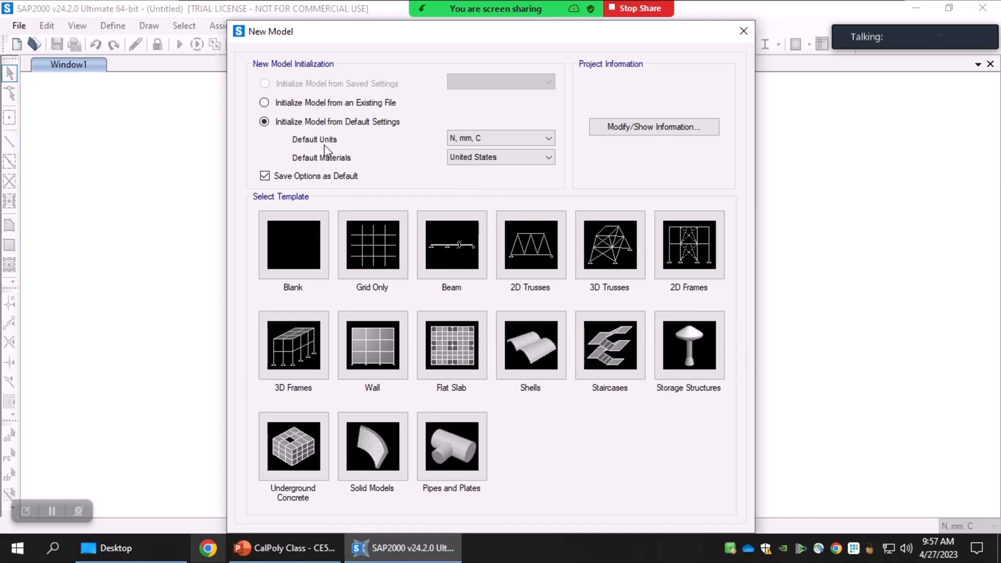
click(479, 158)
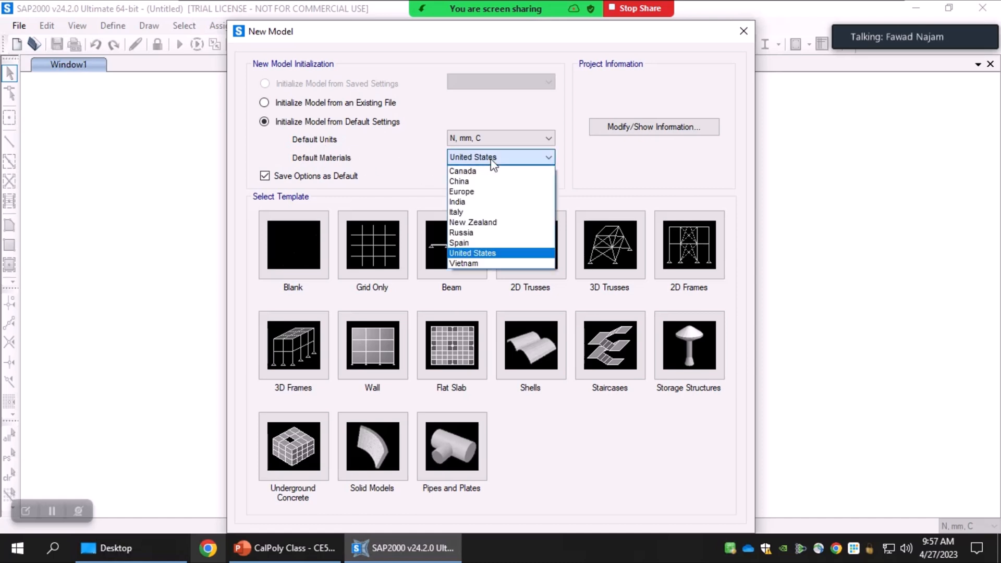
click(472, 253)
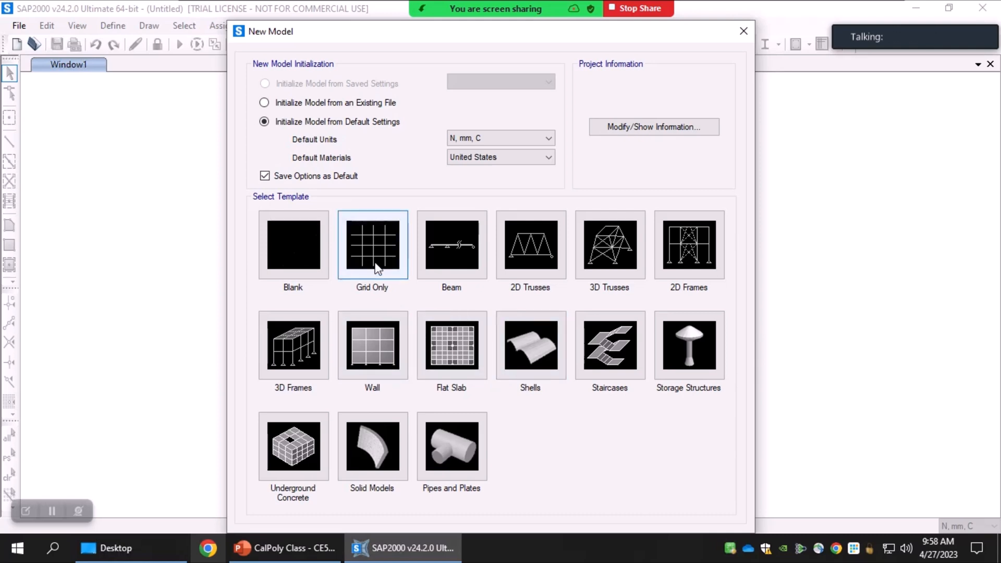
click(376, 246)
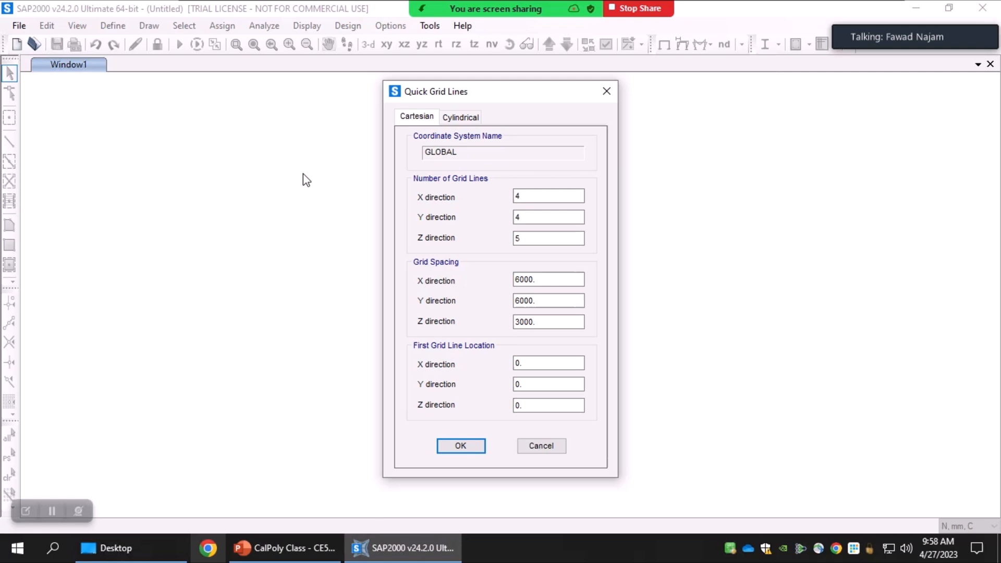
click(549, 451)
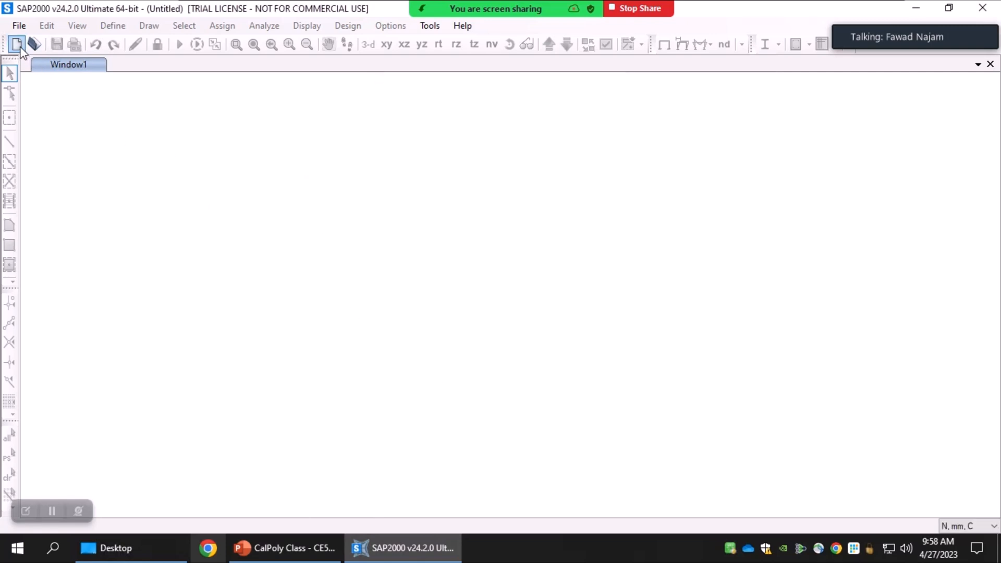
Step: Create a new model from the 3D Frames template as an open frame building with 2 stories
click(16, 44)
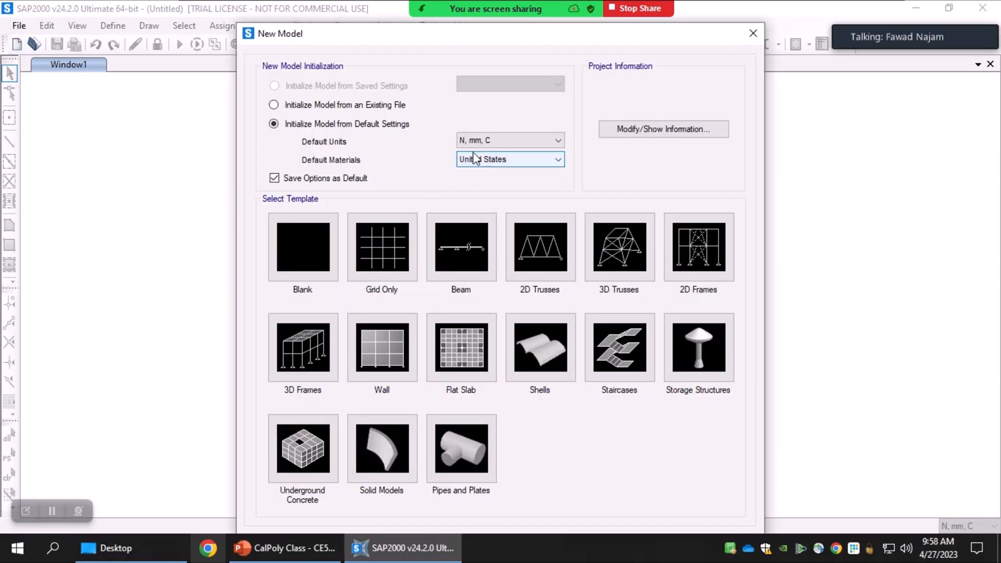
click(308, 373)
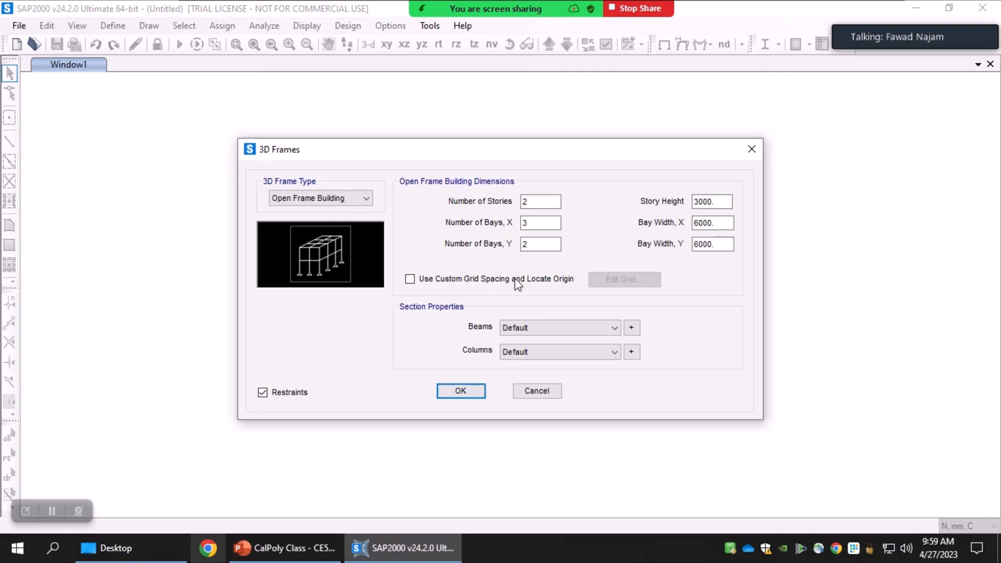
double_click(528, 202)
click(454, 395)
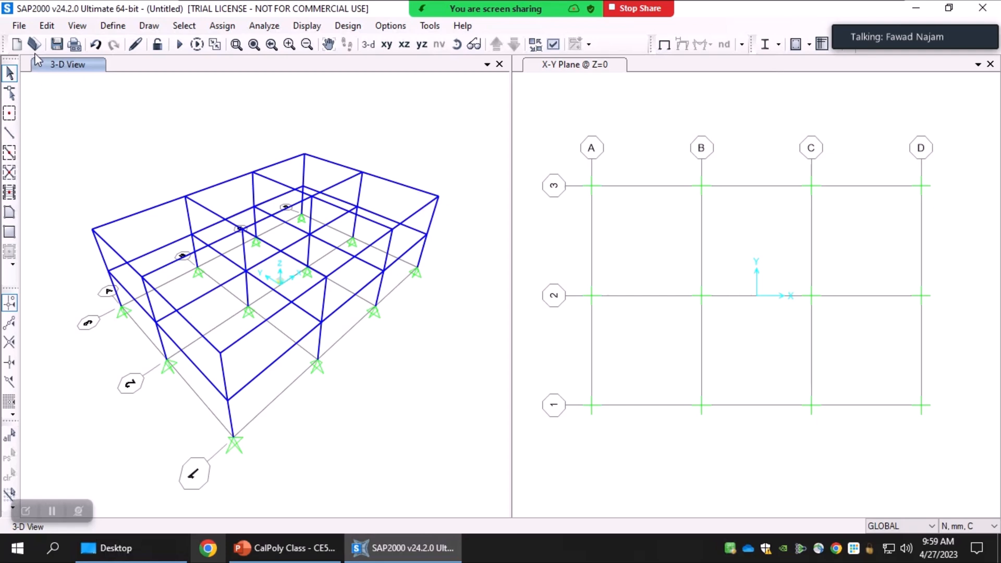
Step: Discard the frame model without saving and start a new model from the Grid Only template
click(18, 51)
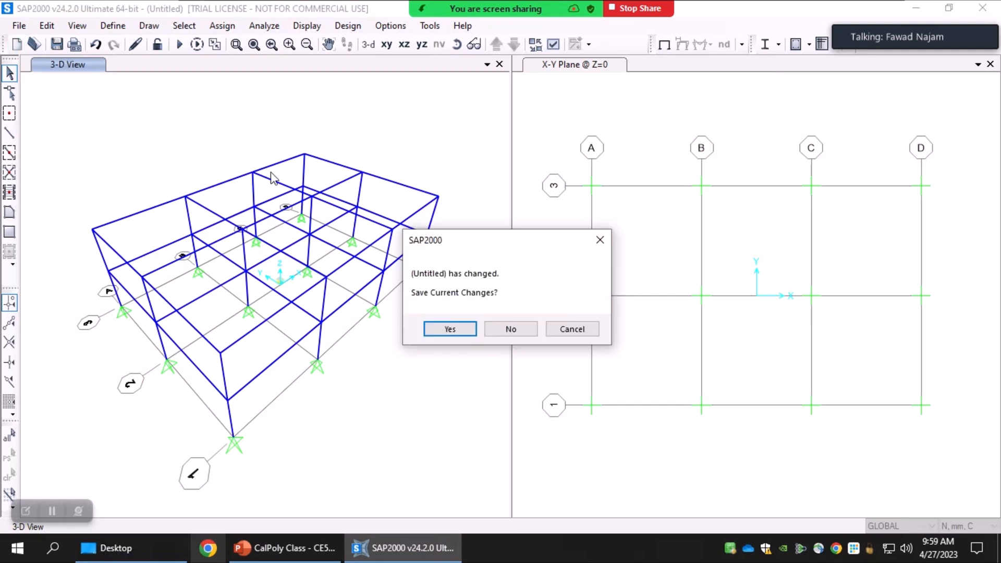
click(511, 330)
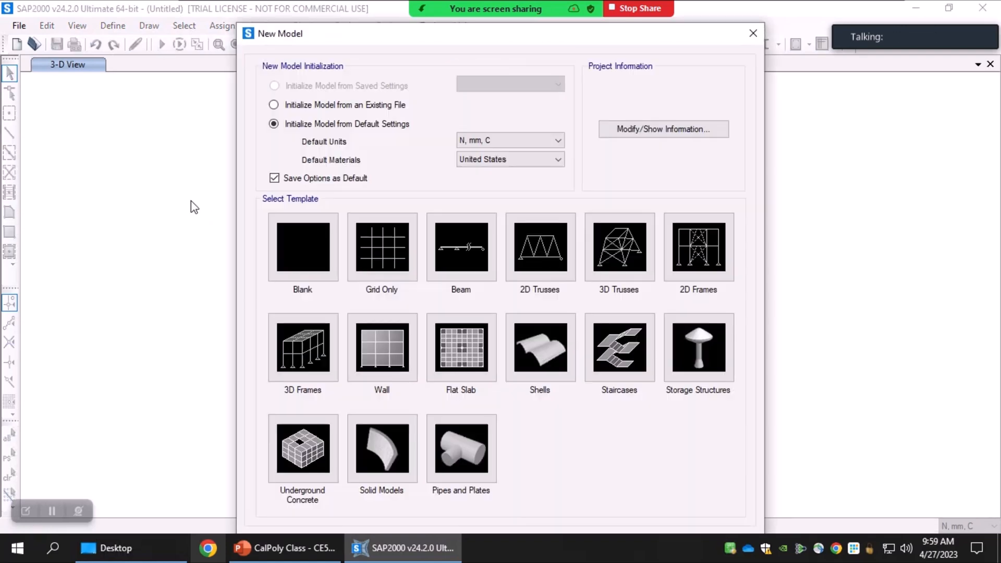
click(383, 256)
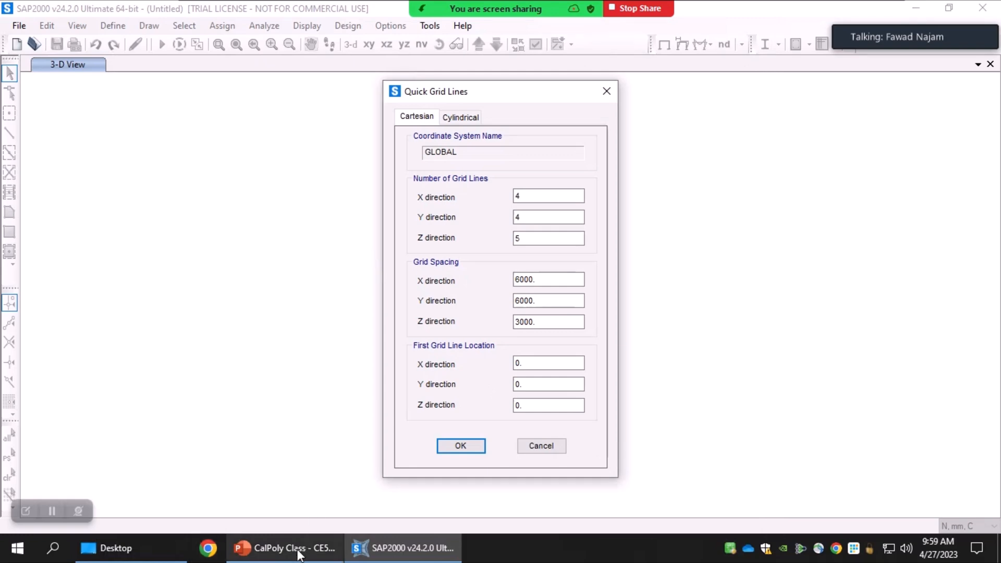
Step: Consult the building's plan slide in PowerPoint, and in SAP2000 set 6 grid lines in X, 4 in Y and 11 in Z
click(334, 548)
click(86, 303)
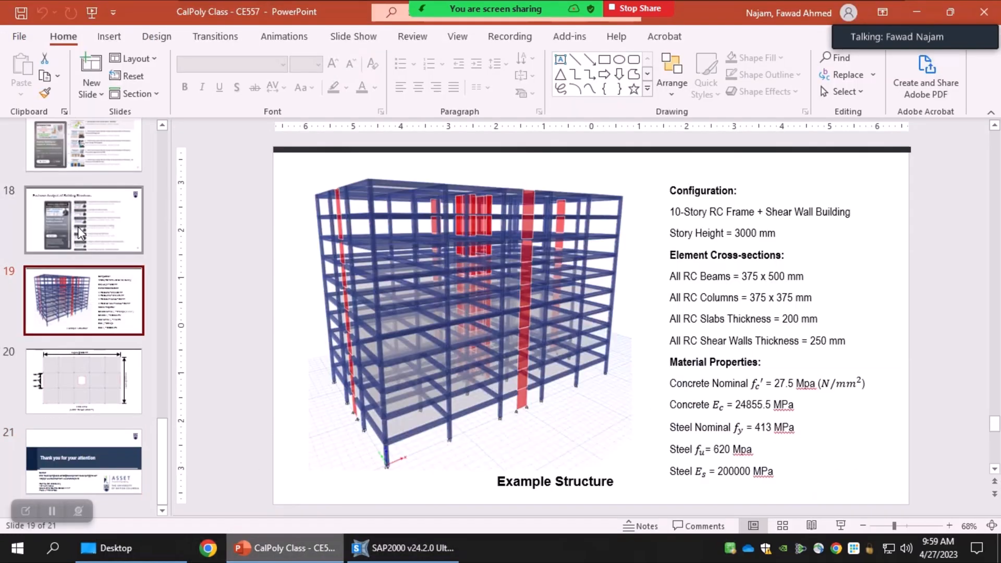
click(92, 387)
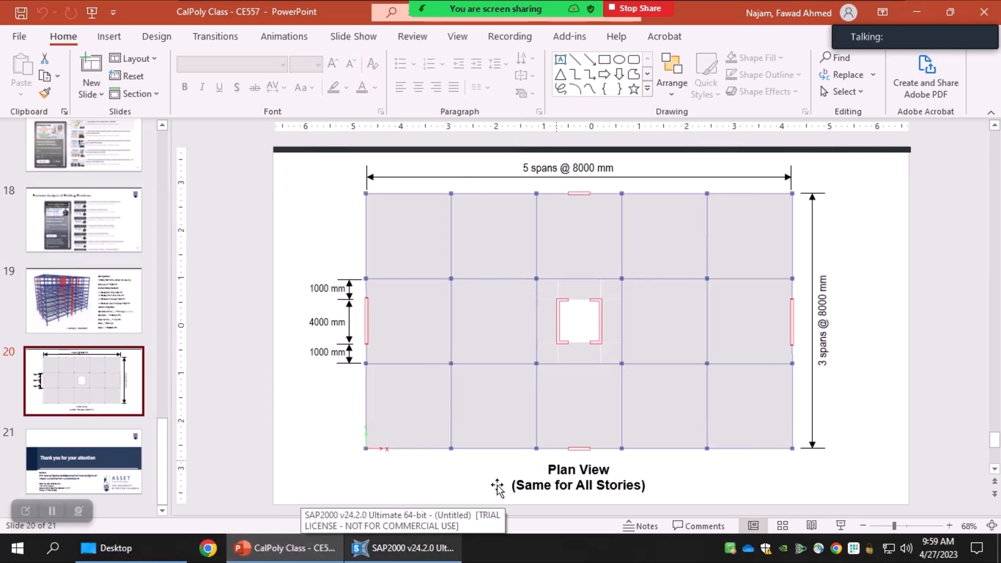
click(391, 554)
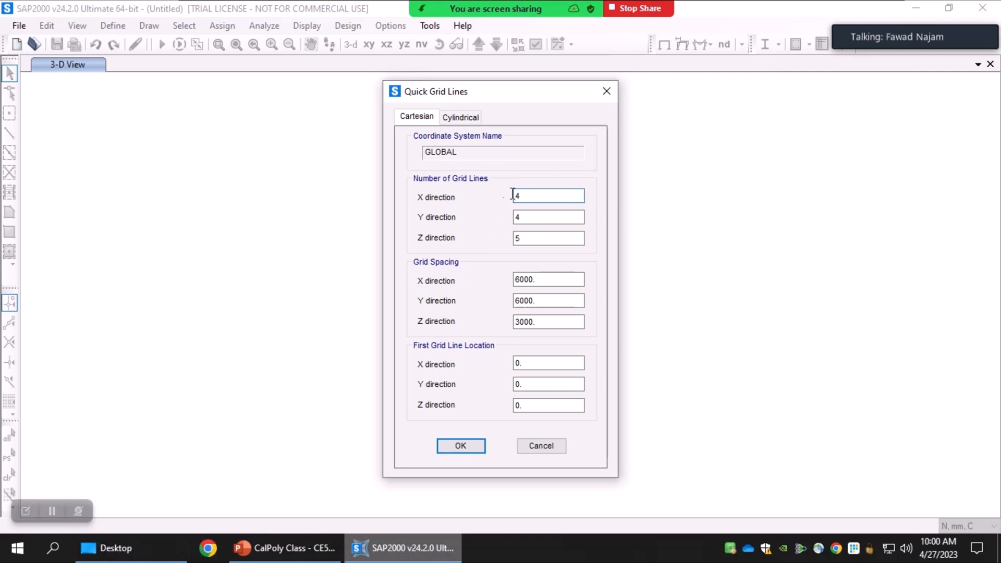
text(6)
key(Tab)
key(Tab)
click(533, 219)
click(544, 240)
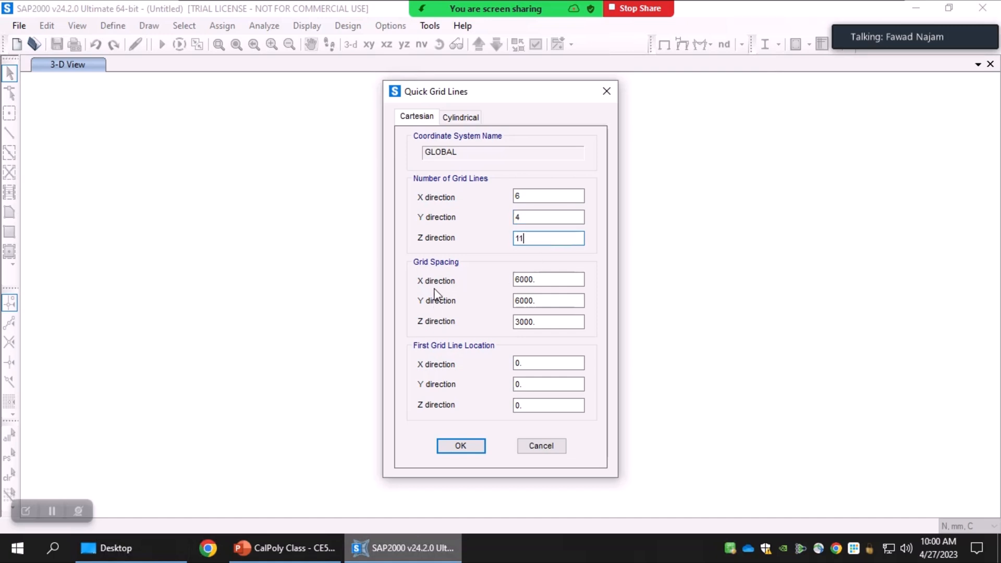
Step: Check the span lengths on the PowerPoint plan slide and set the SAP2000 grid spacing to 8000 mm in X and Y
click(302, 560)
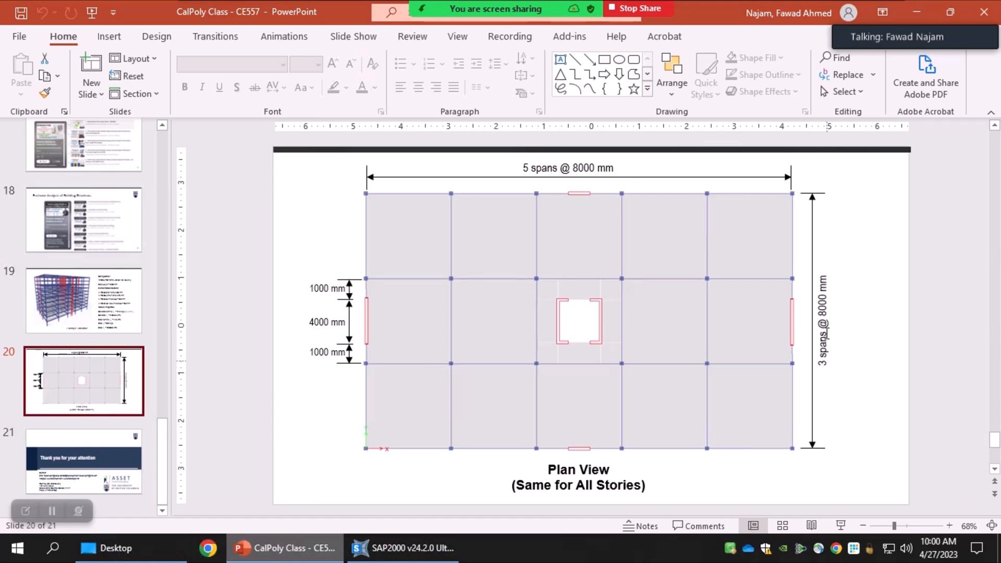
drag(820, 309, 824, 276)
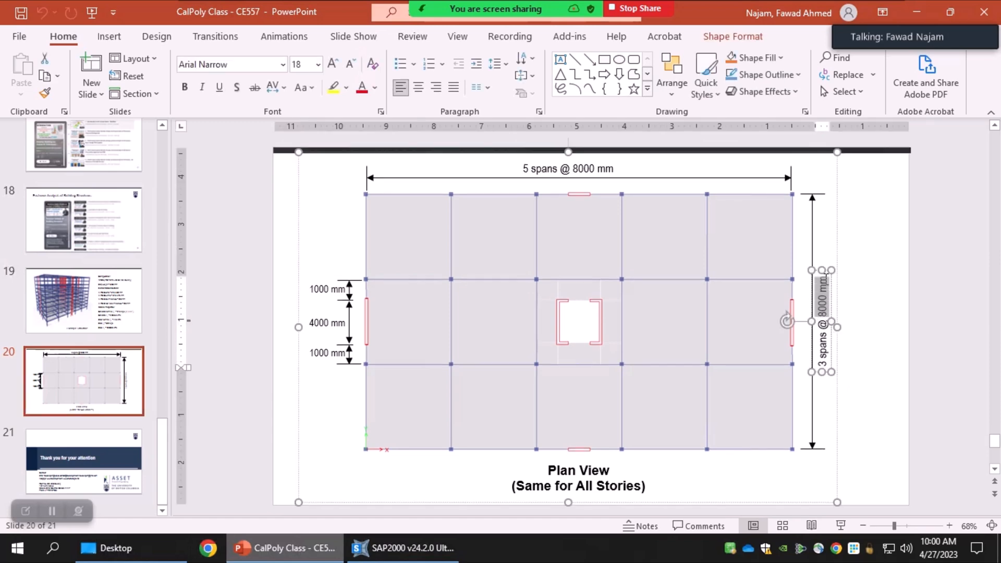
click(861, 312)
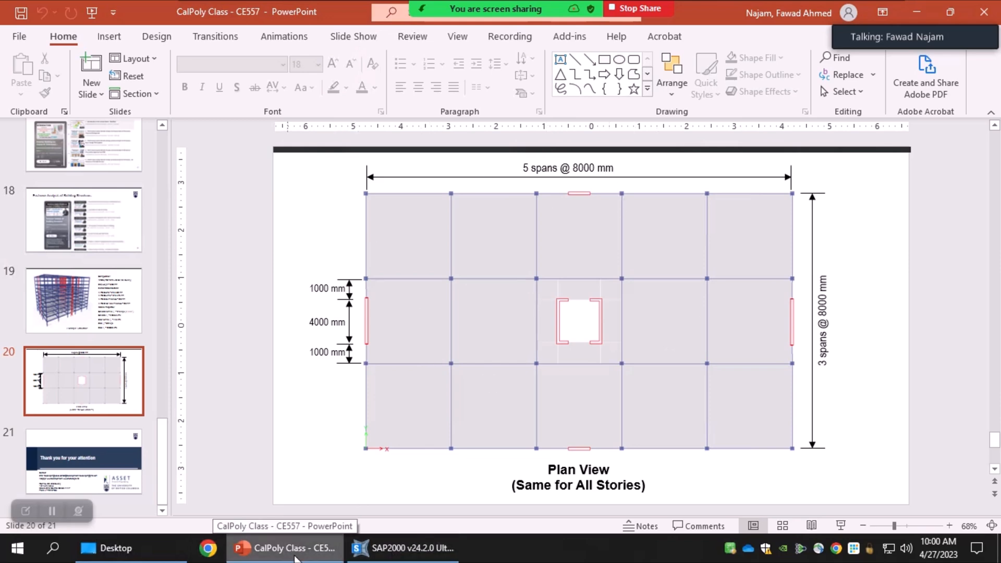
click(404, 547)
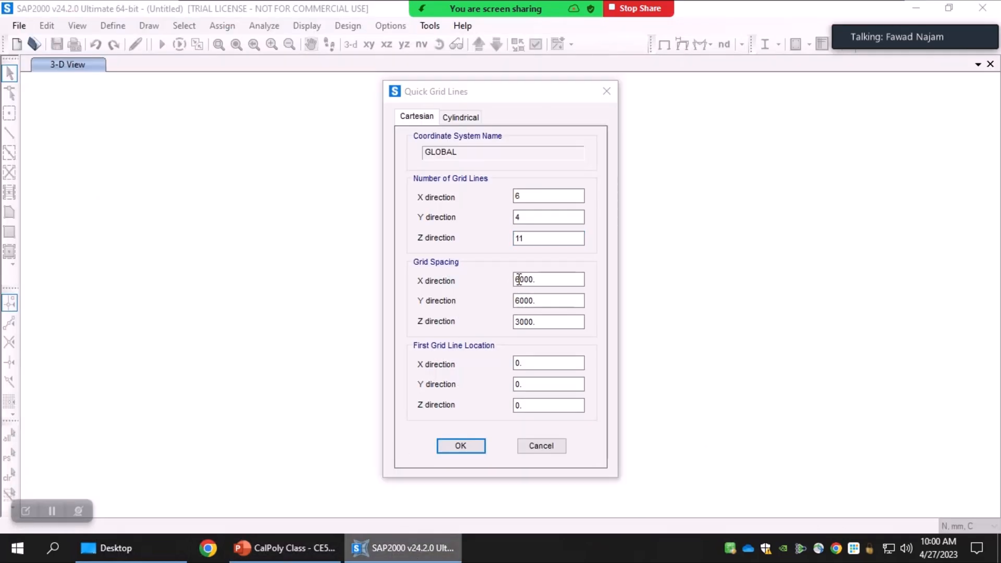
drag(519, 280, 515, 280)
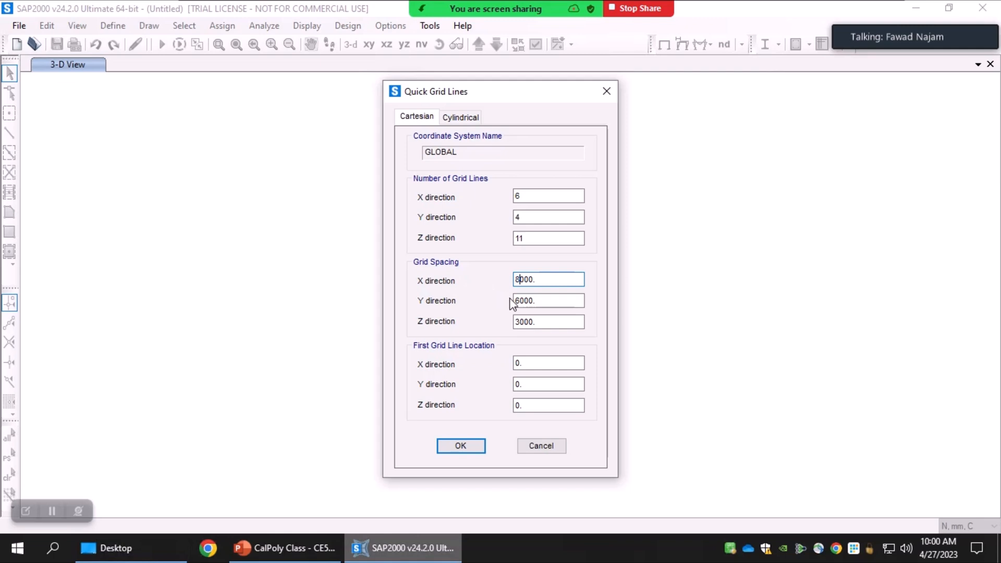
text(8)
click(516, 301)
text(8)
Step: Check the Z grid spacing against the story height on the example structure slide in PowerPoint, and return to SAP2000
click(543, 326)
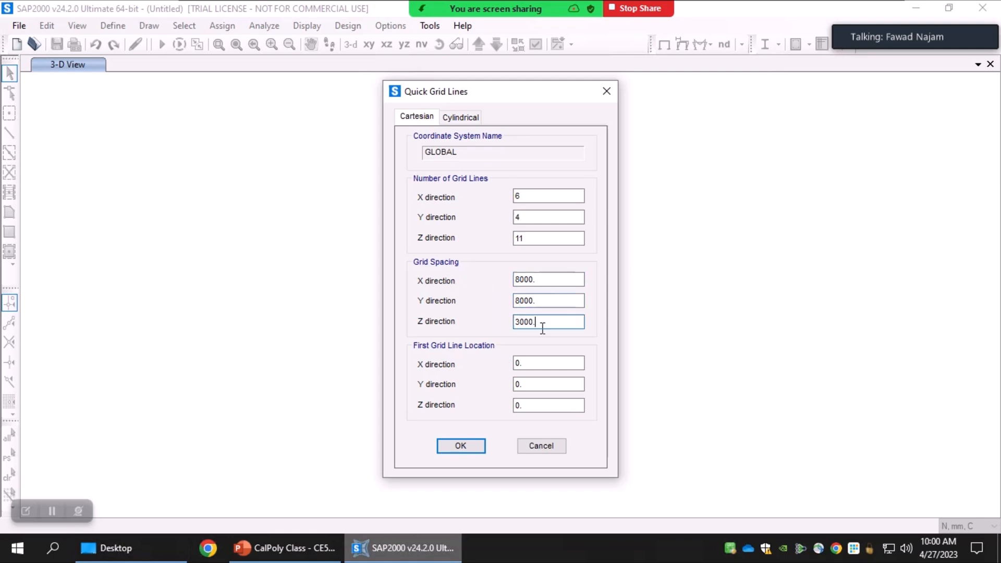
click(318, 550)
click(107, 319)
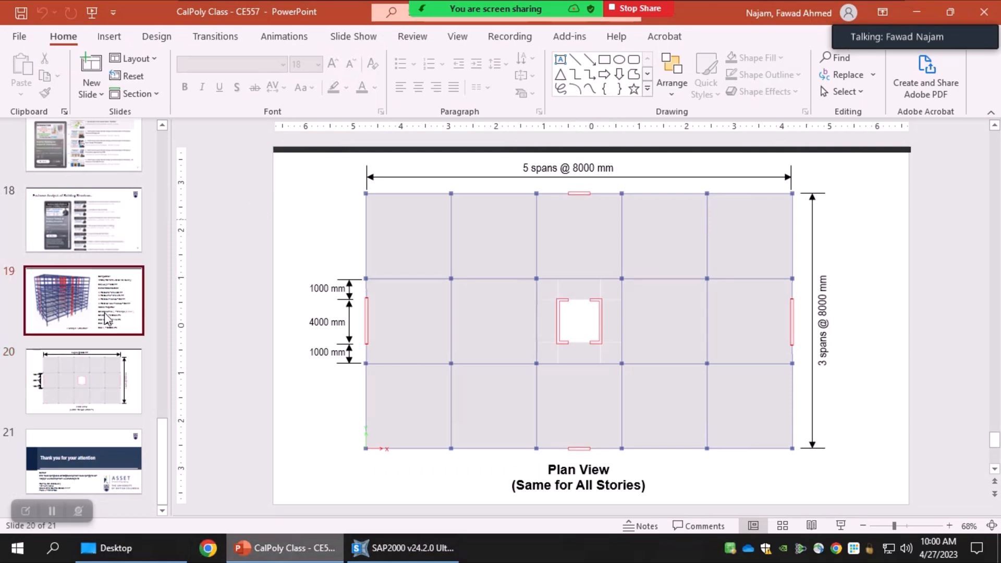
drag(689, 232, 783, 233)
click(925, 285)
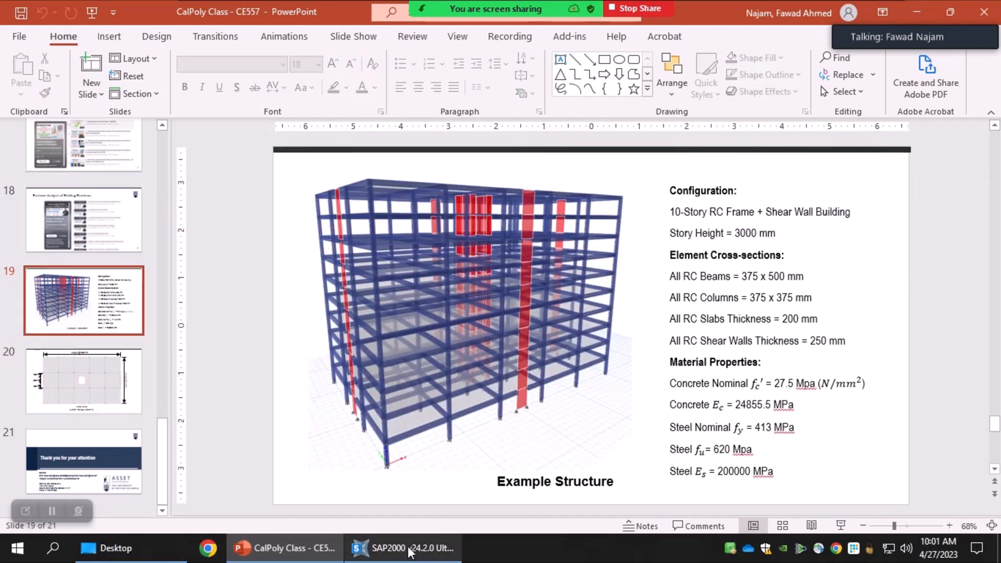
click(412, 547)
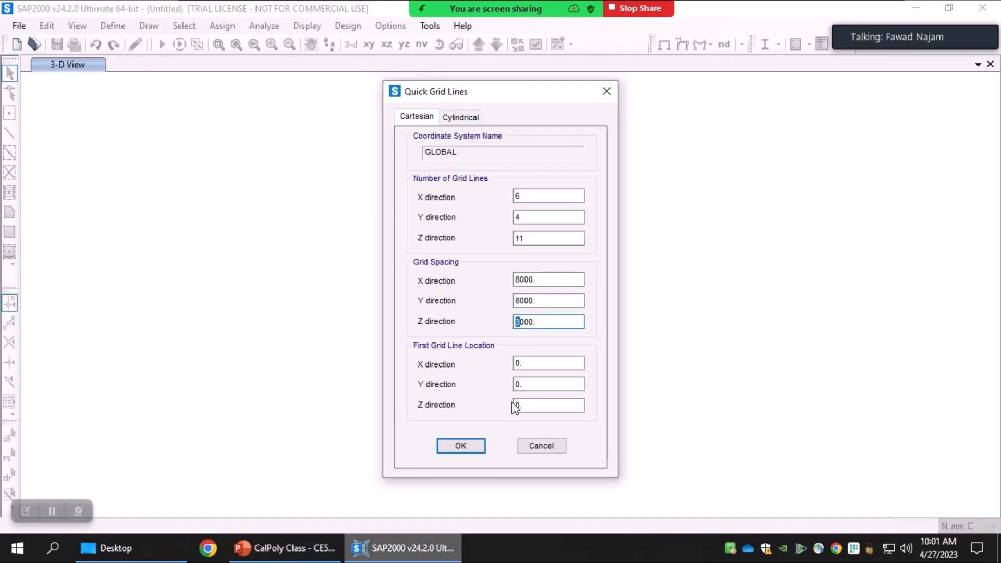
Step: Review the first grid line location and the cylindrical grid options, then create the Cartesian grid
click(552, 365)
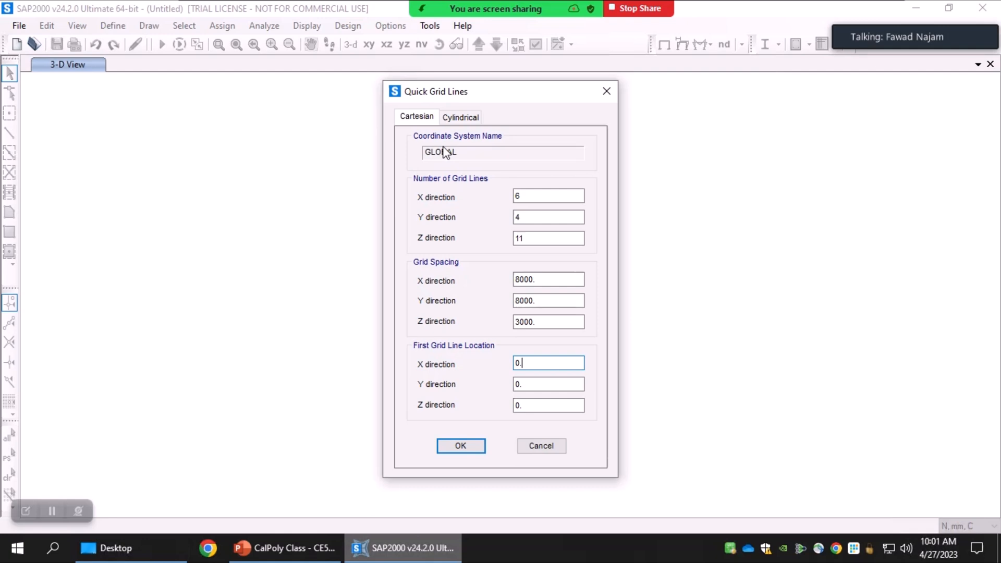
click(462, 118)
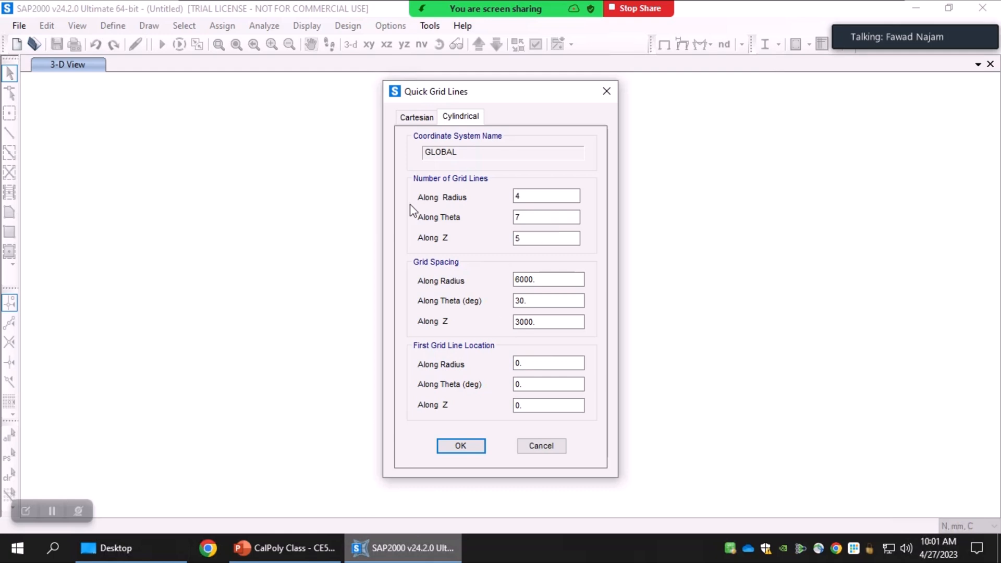
click(423, 119)
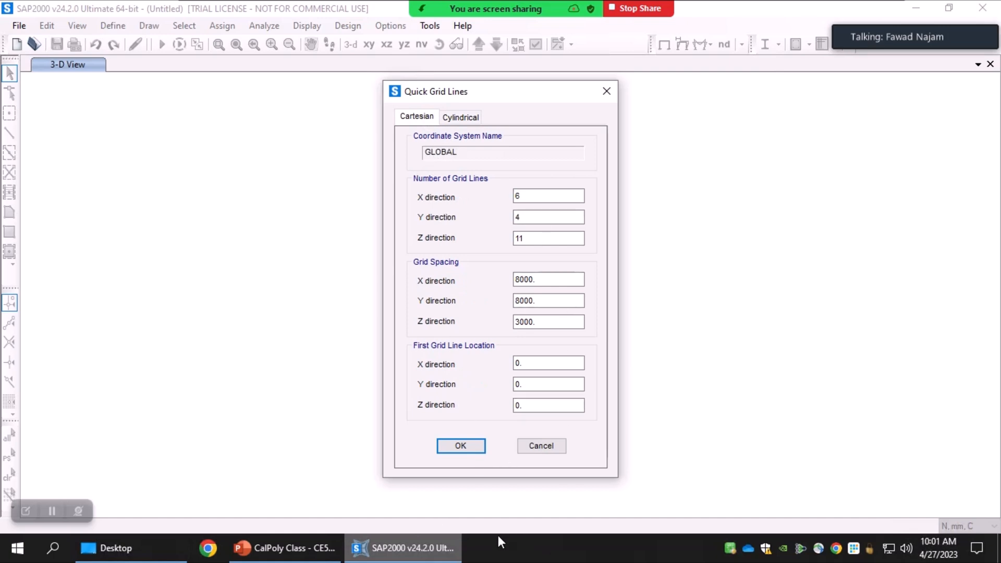
click(478, 452)
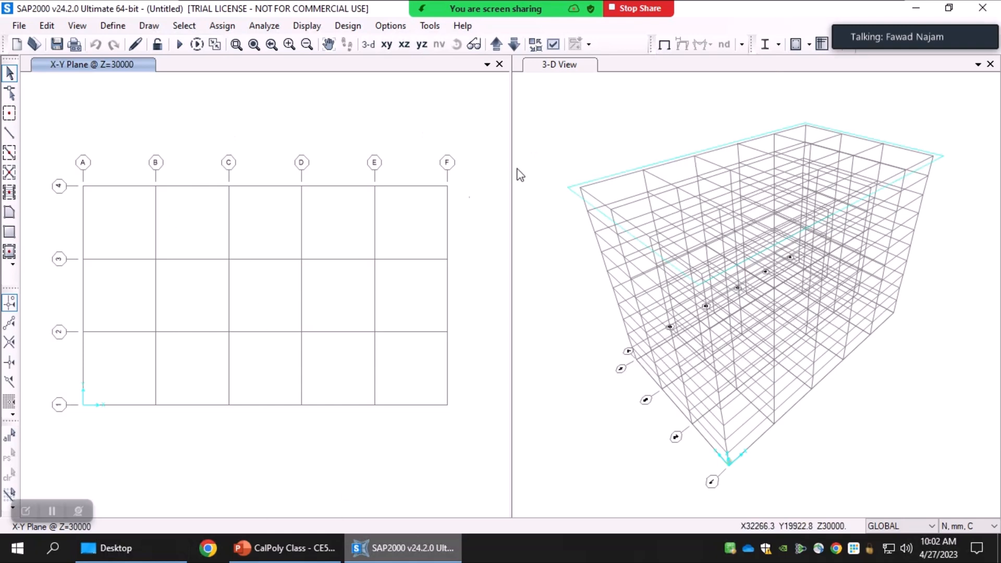
Step: Switch the 3-D view window to an X-Y plane view of the grid
click(617, 128)
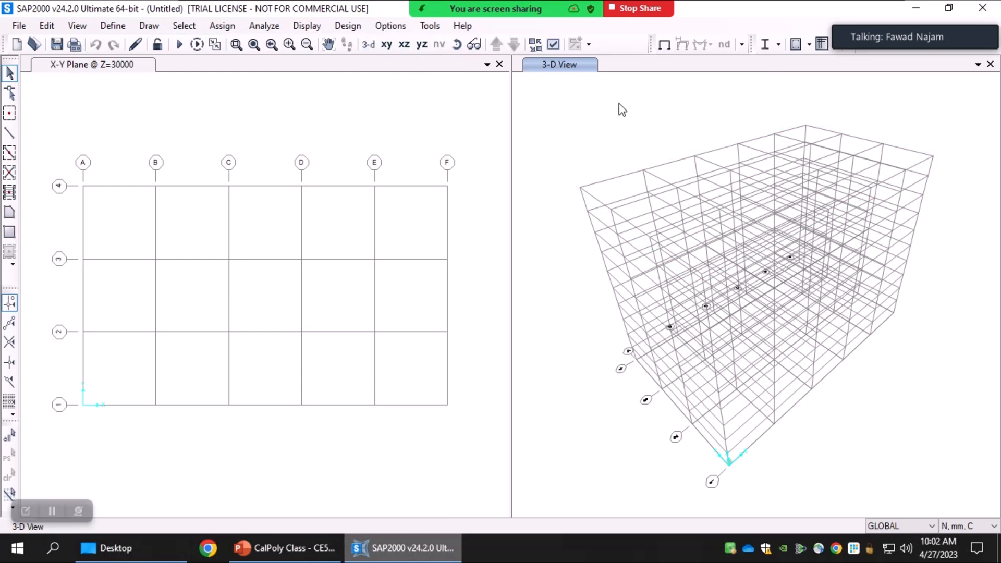
click(386, 45)
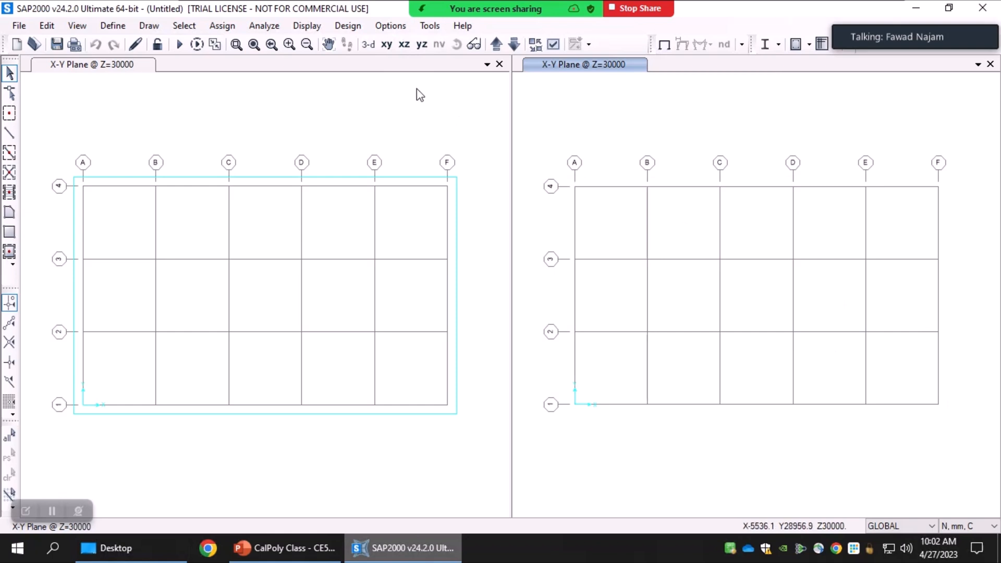
Step: View the X-Z and Y-Z elevations of the grid in the second window and restore its 3-D view
click(404, 45)
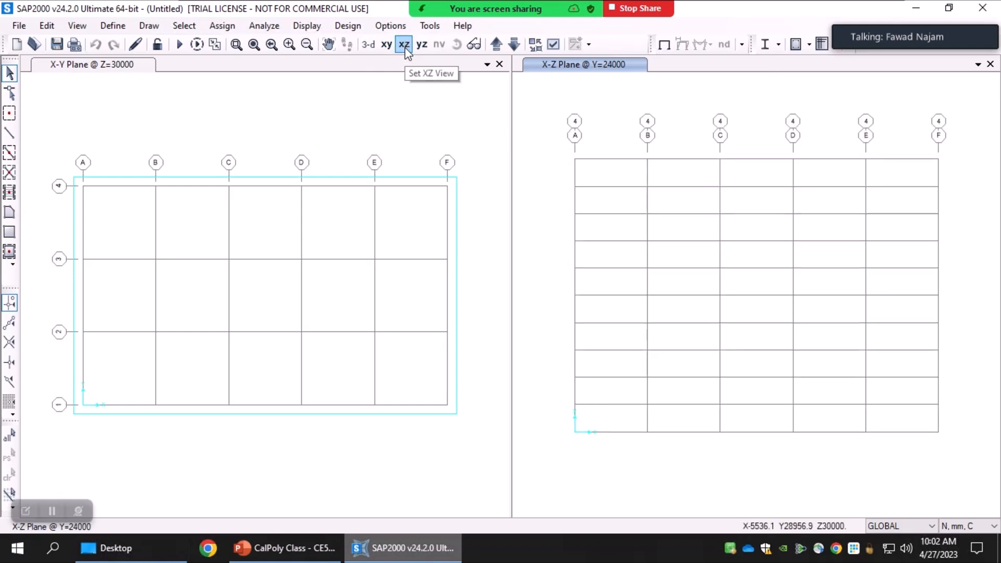
click(422, 45)
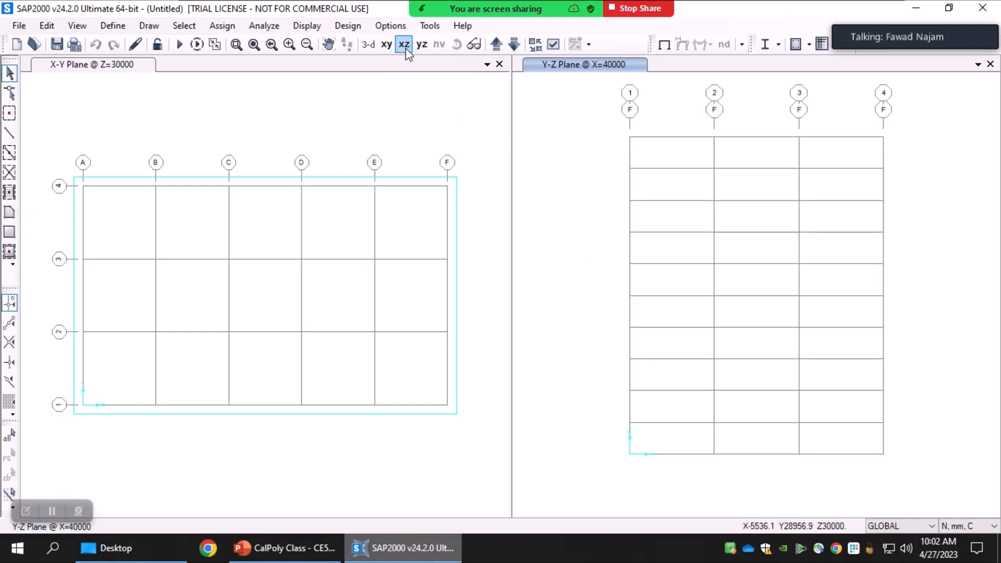
click(405, 45)
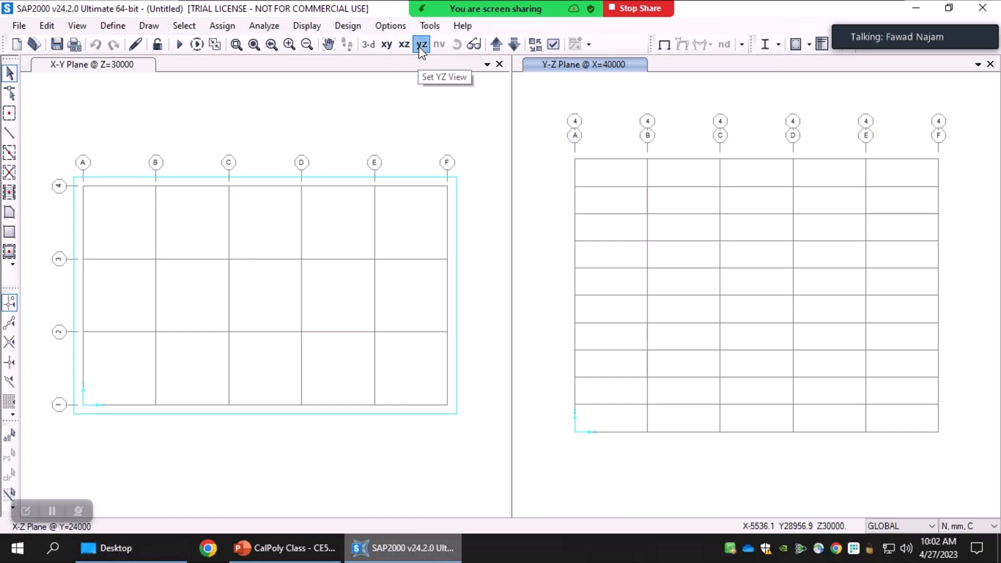
click(368, 45)
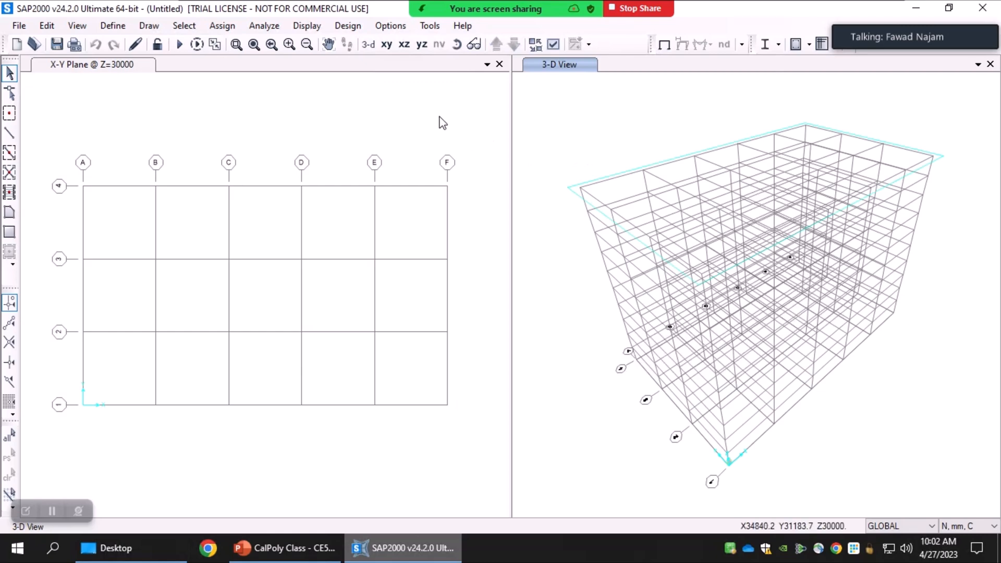
click(471, 122)
click(555, 126)
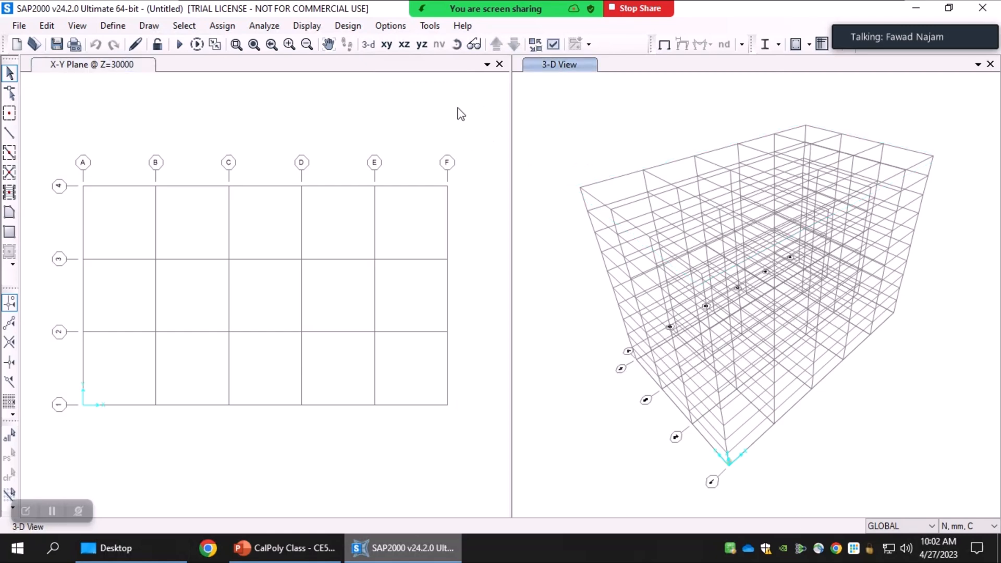
Step: Move the X-Y plan view down through the story levels from Z=30000, checking each plane's location in the 3-D view
click(197, 253)
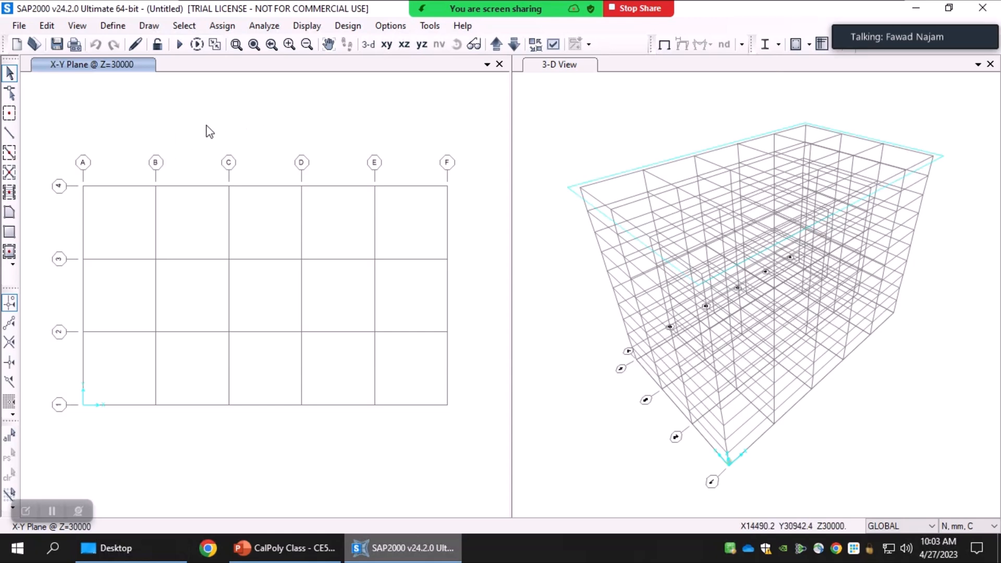
click(513, 45)
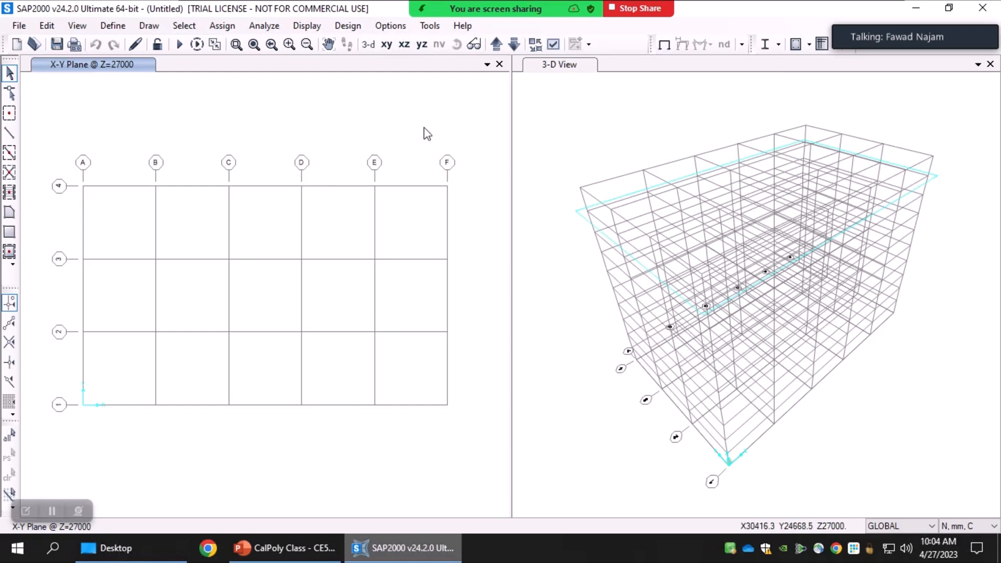
click(515, 45)
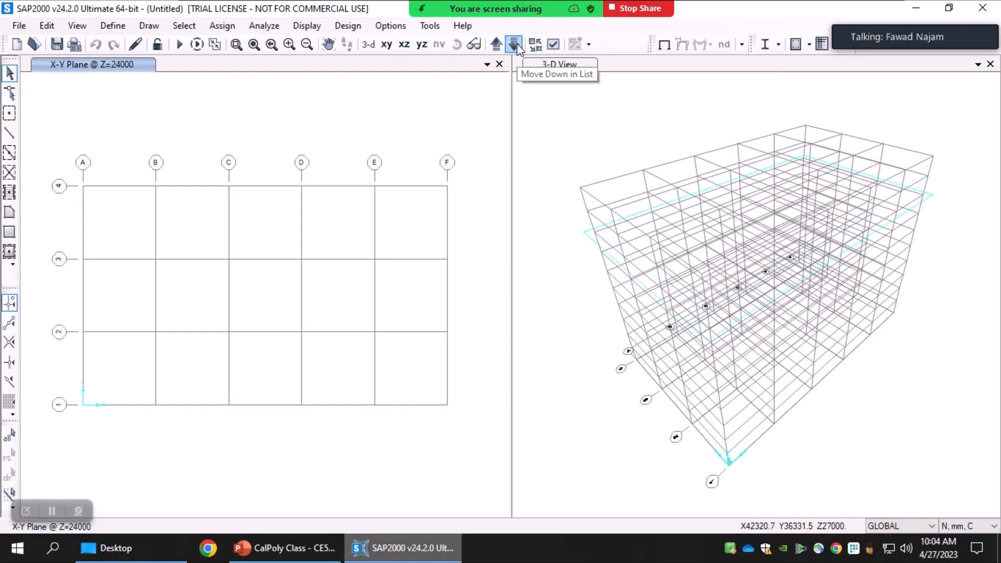
click(518, 44)
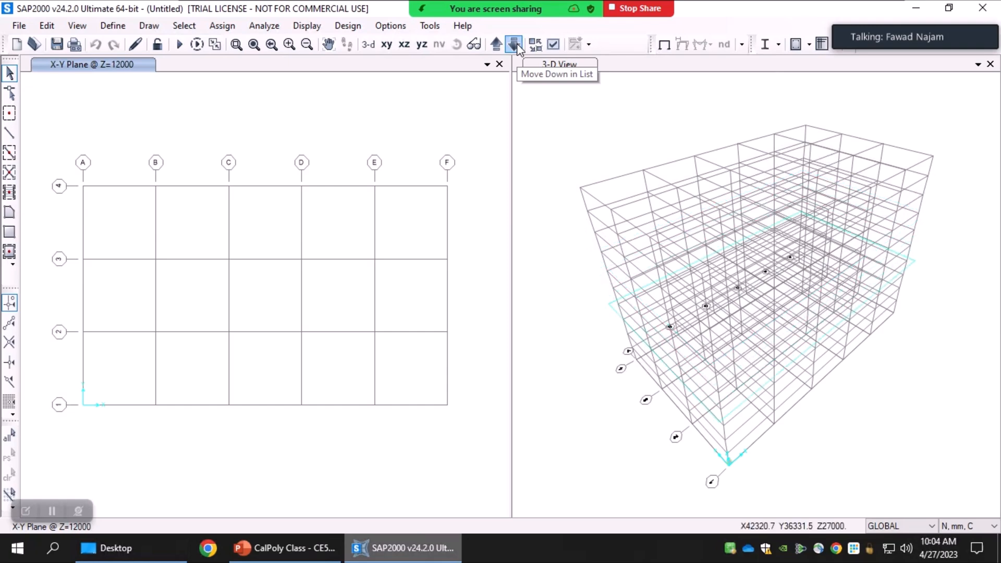
click(516, 44)
click(515, 44)
click(515, 44)
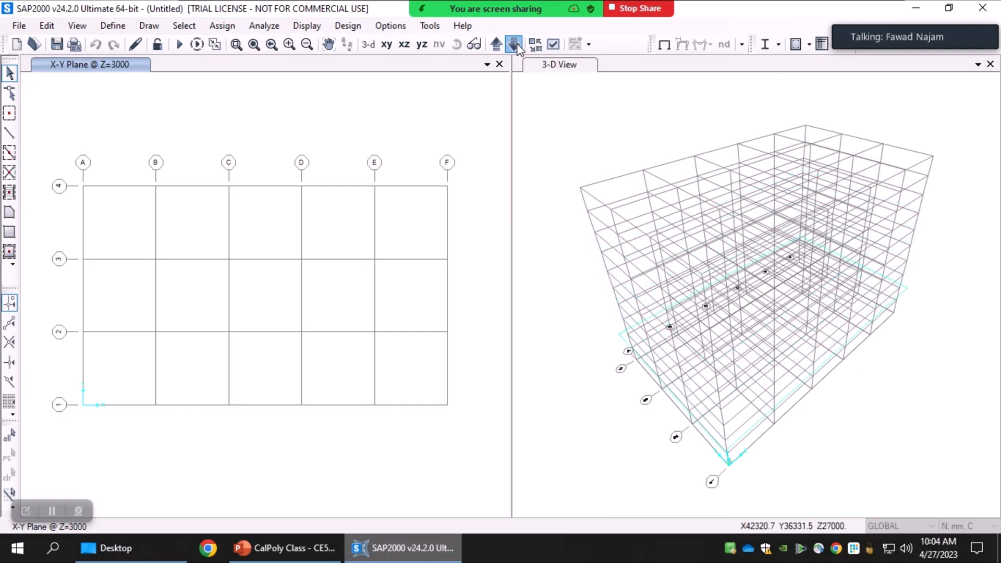
click(515, 45)
click(516, 44)
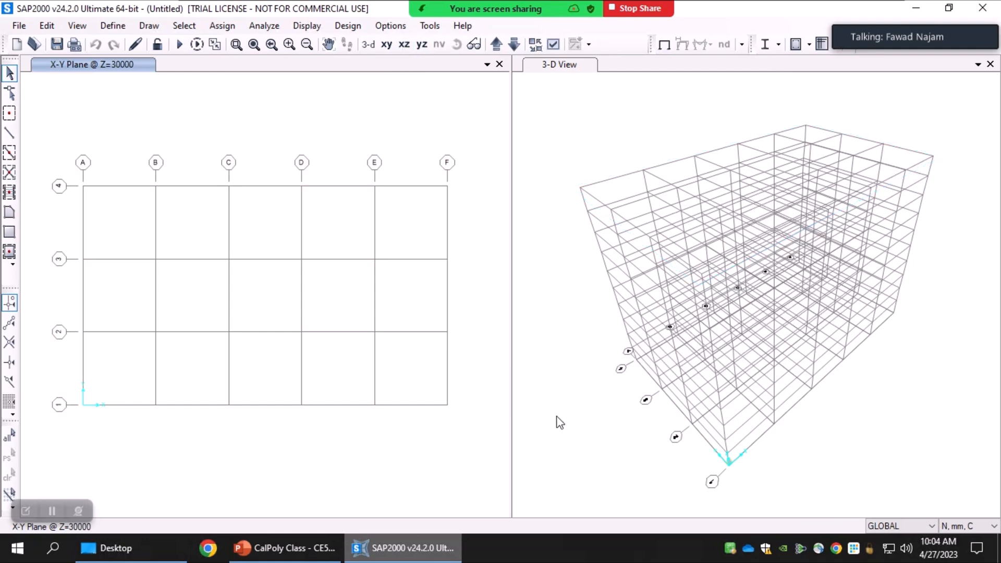
Step: Switch the plan window to the X-Z plane and step through the elevations on grid lines 1 to 4
click(405, 45)
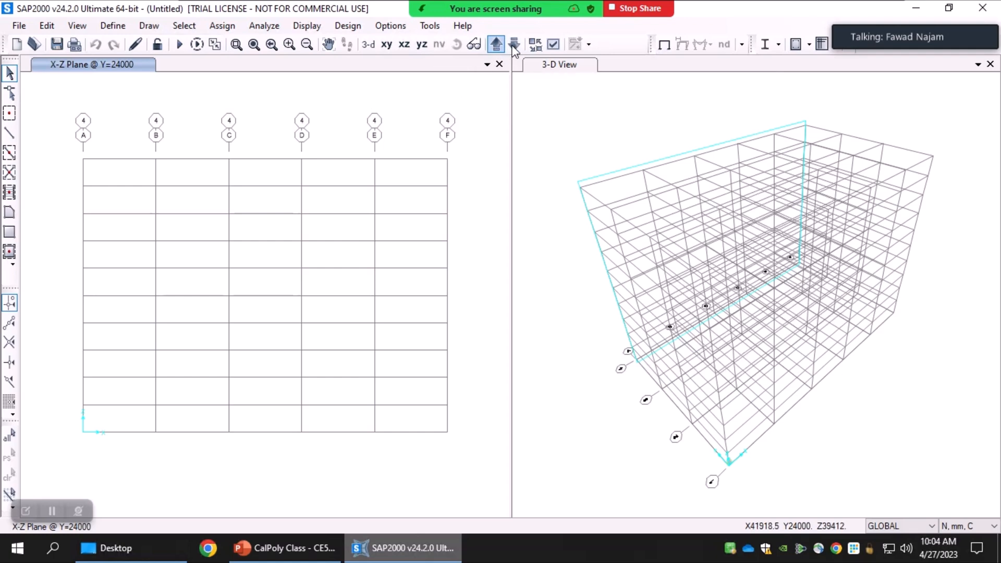
click(497, 45)
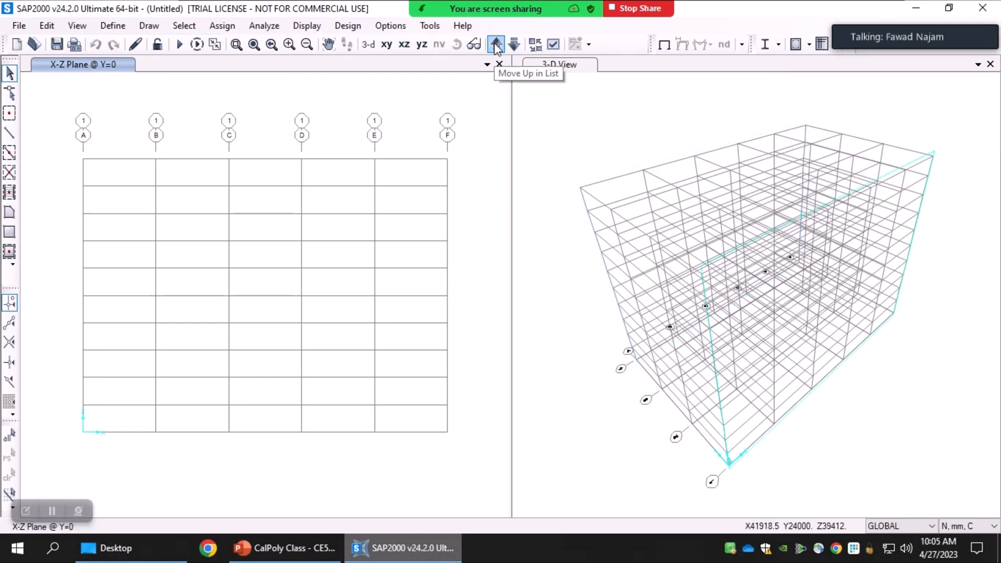
click(496, 44)
click(497, 45)
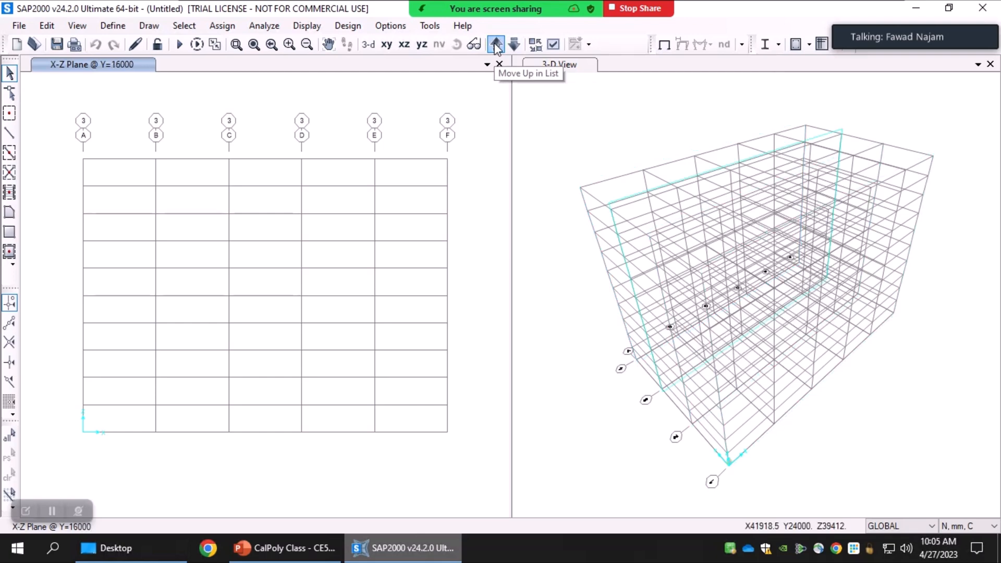
click(497, 44)
click(496, 44)
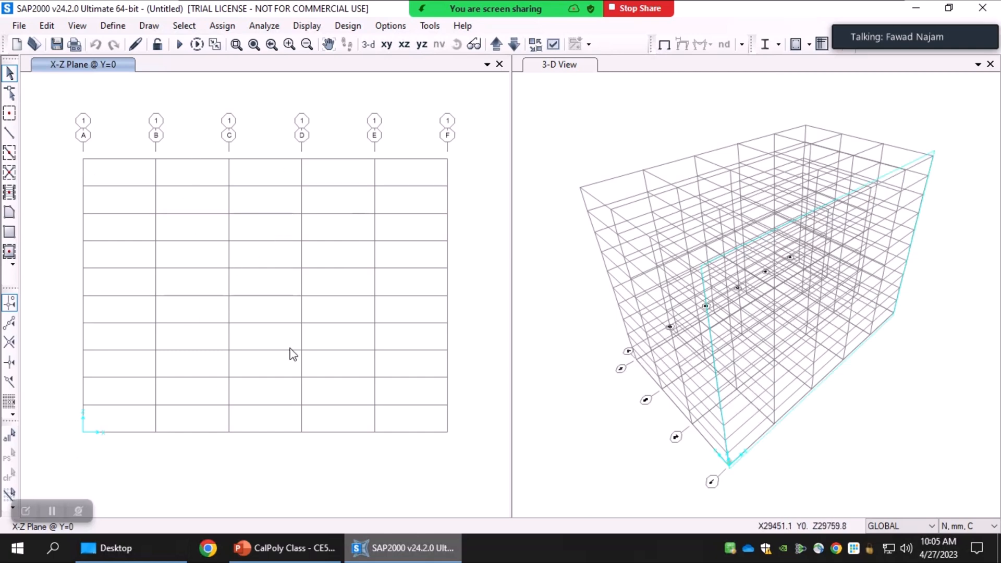
click(496, 44)
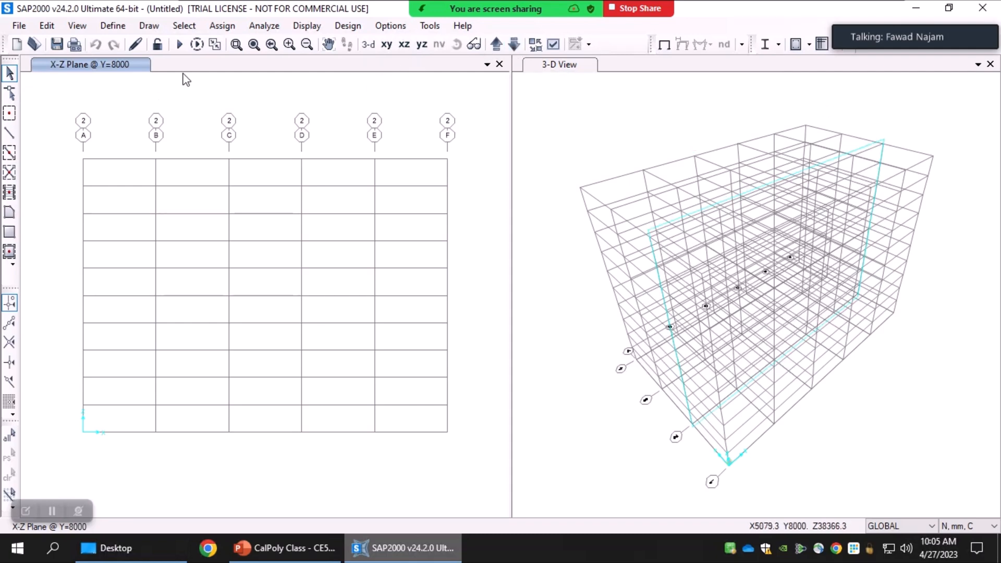
Step: Step through the Y-Z elevations between grid lines F and A in the same window, and return it to the X-Y plan at Z=30000
click(423, 46)
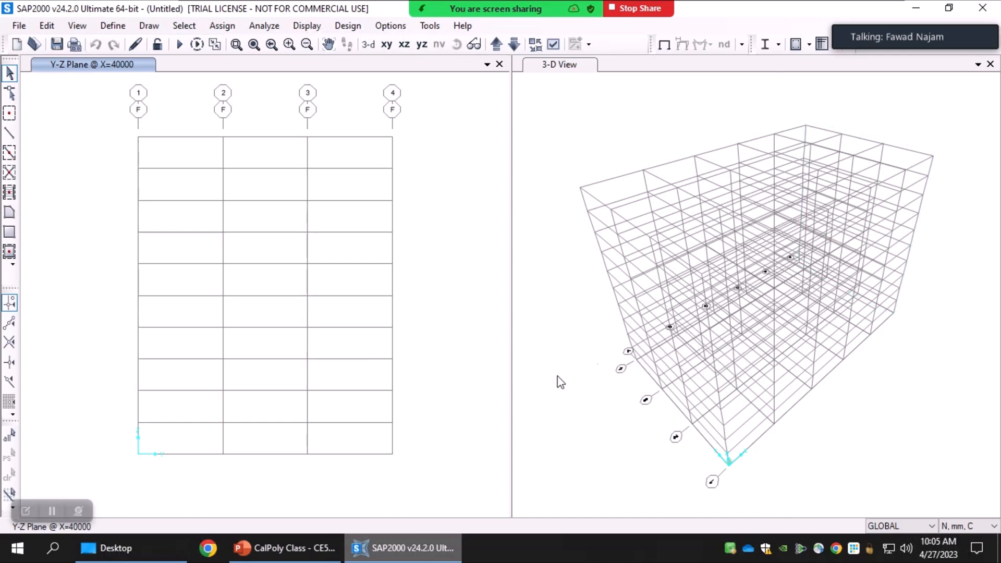
click(514, 44)
click(514, 45)
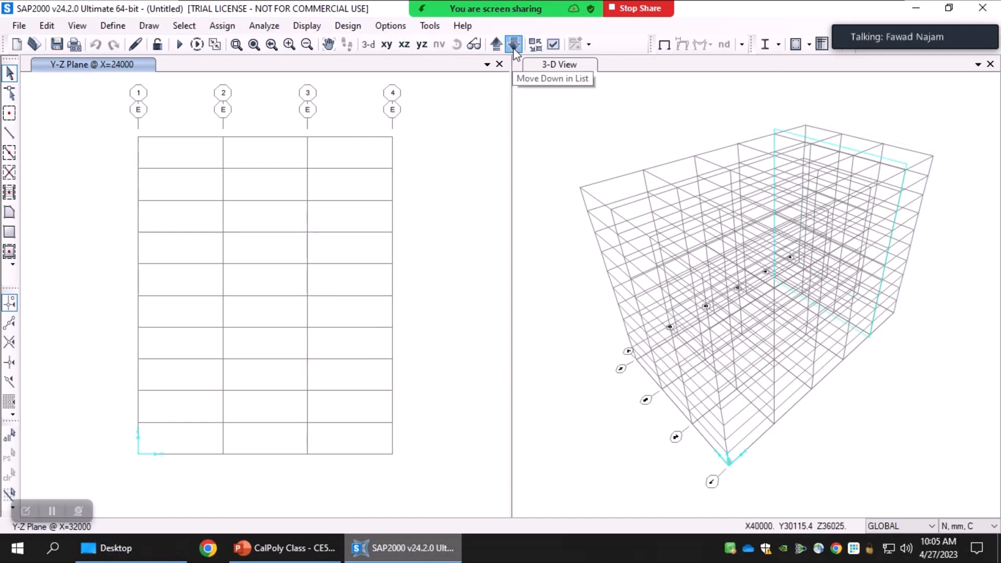
click(514, 45)
click(514, 45)
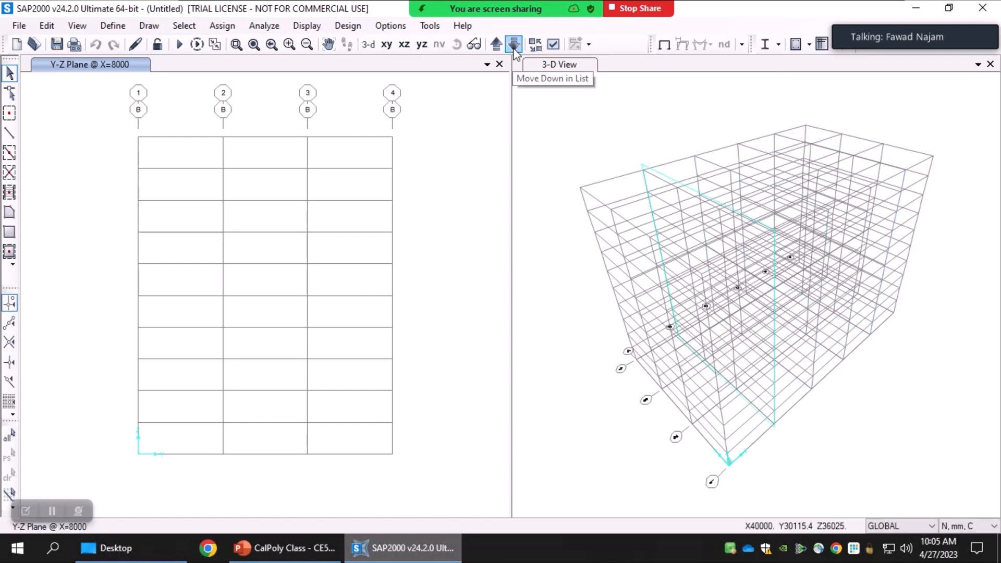
click(514, 45)
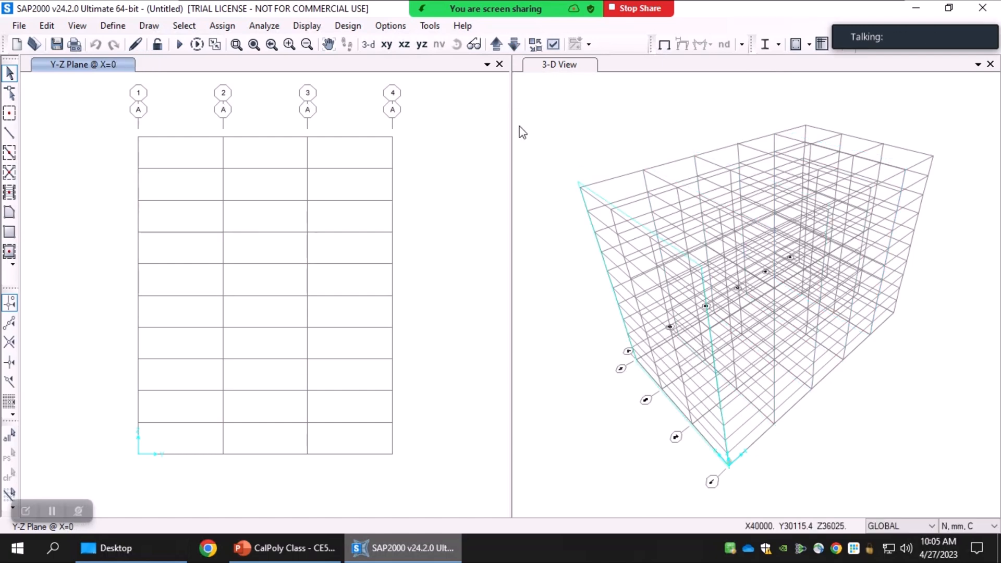
click(514, 45)
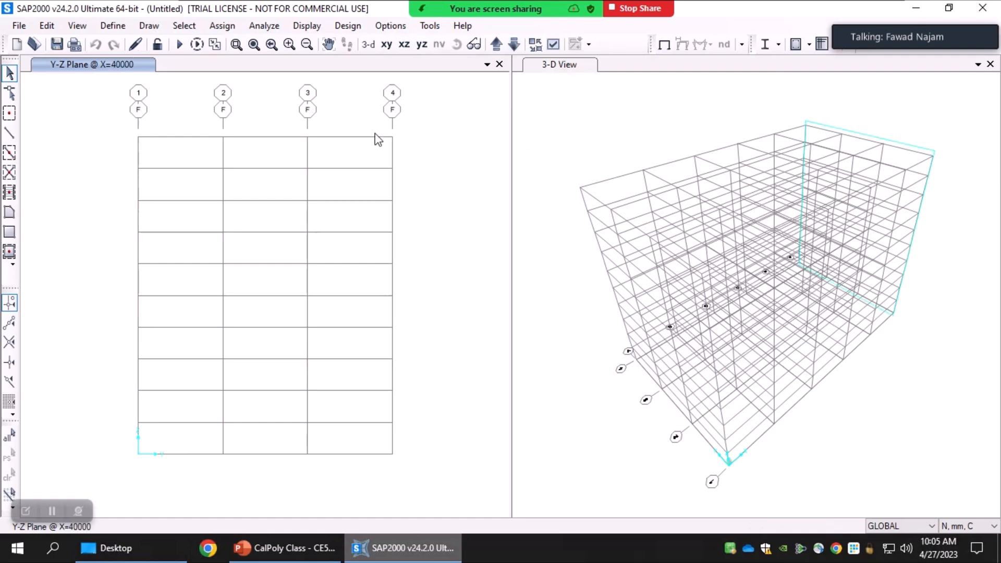
click(496, 44)
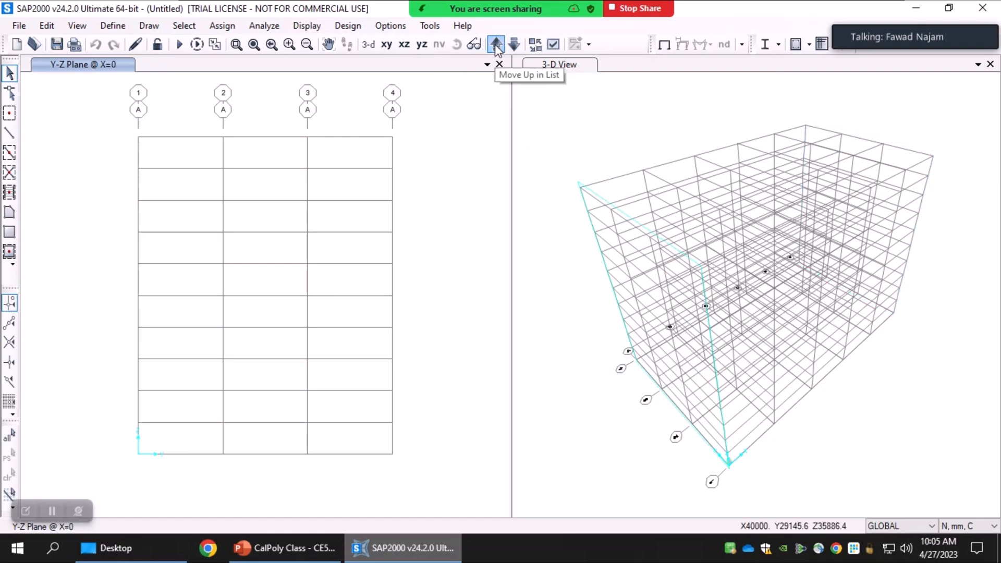
click(496, 45)
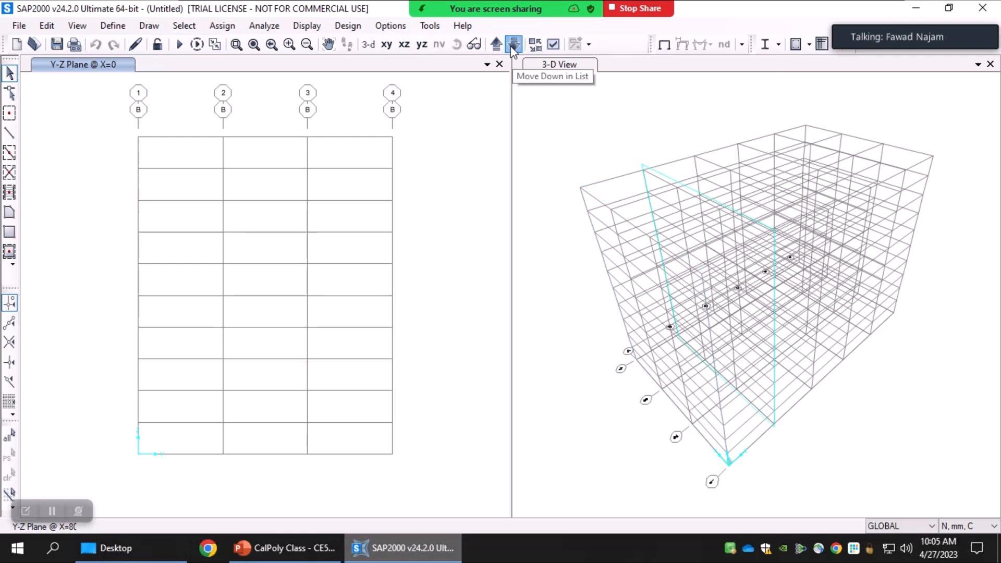
click(514, 45)
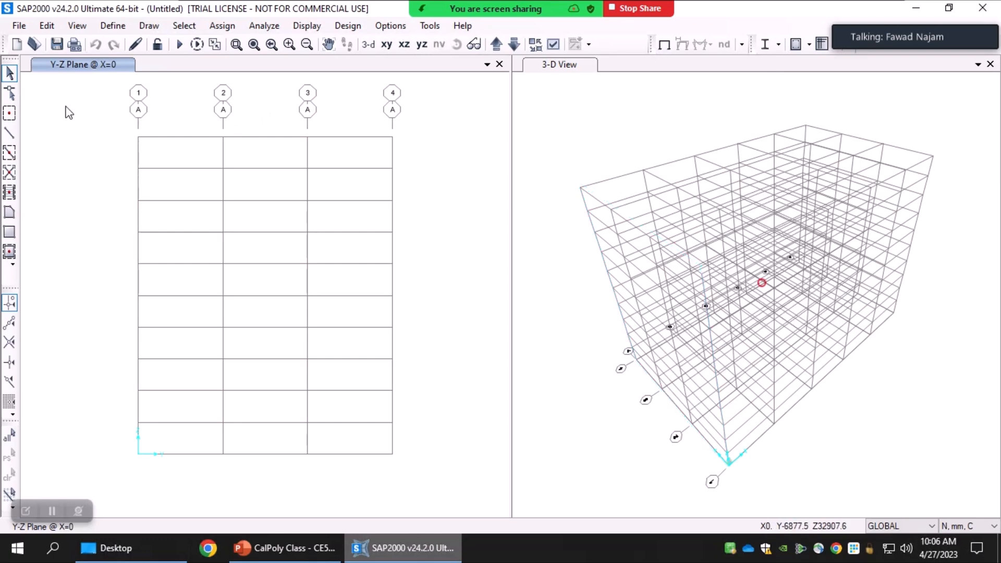
click(387, 45)
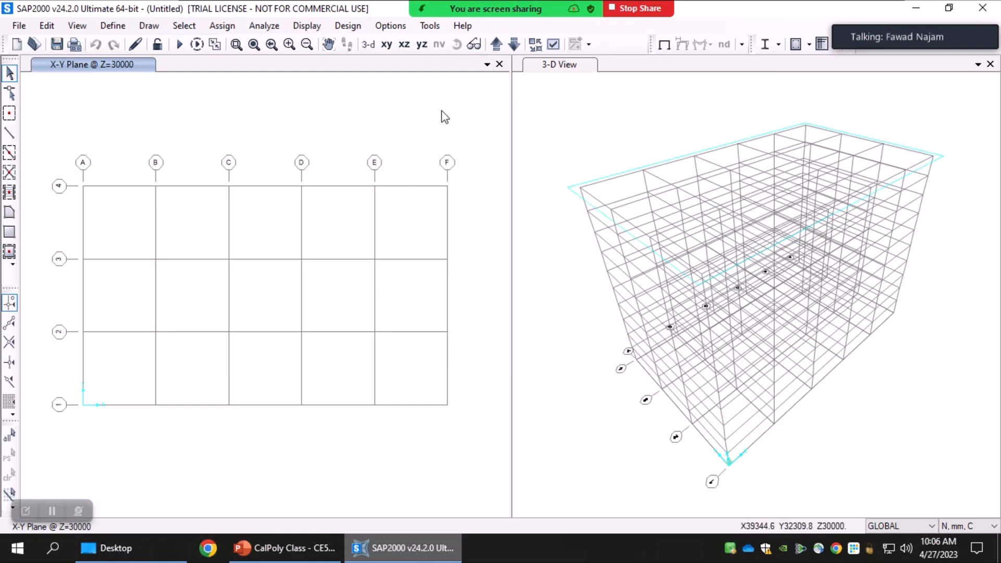
Step: Add a new view window alongside the 3-D view and set one of the two to the X-Z plane at Y=24000
click(597, 103)
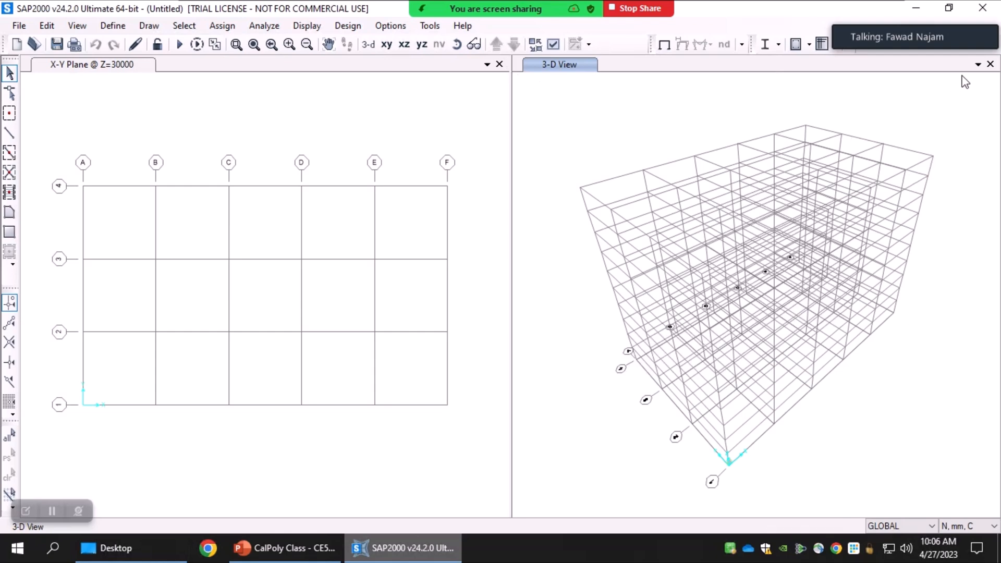
click(978, 64)
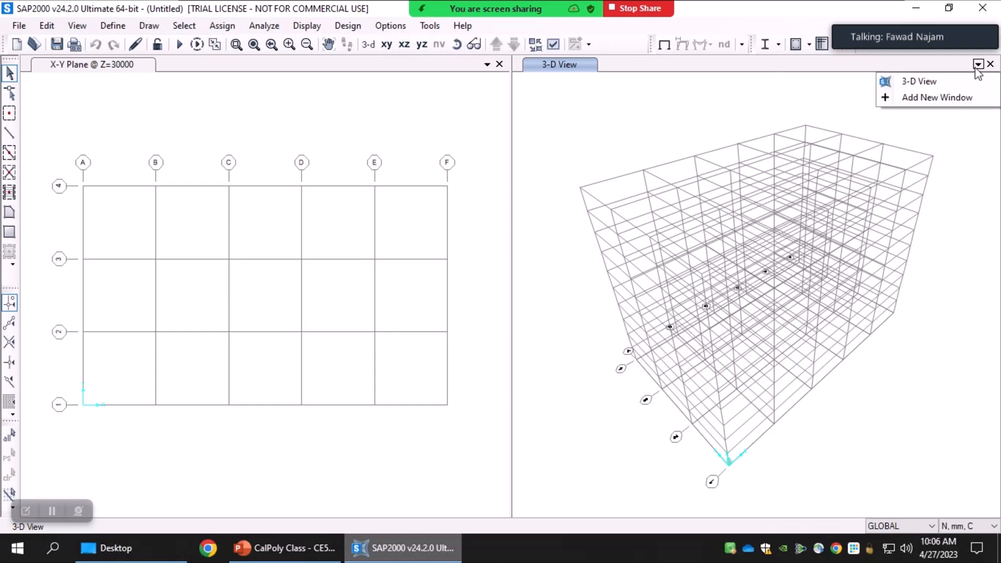
click(916, 95)
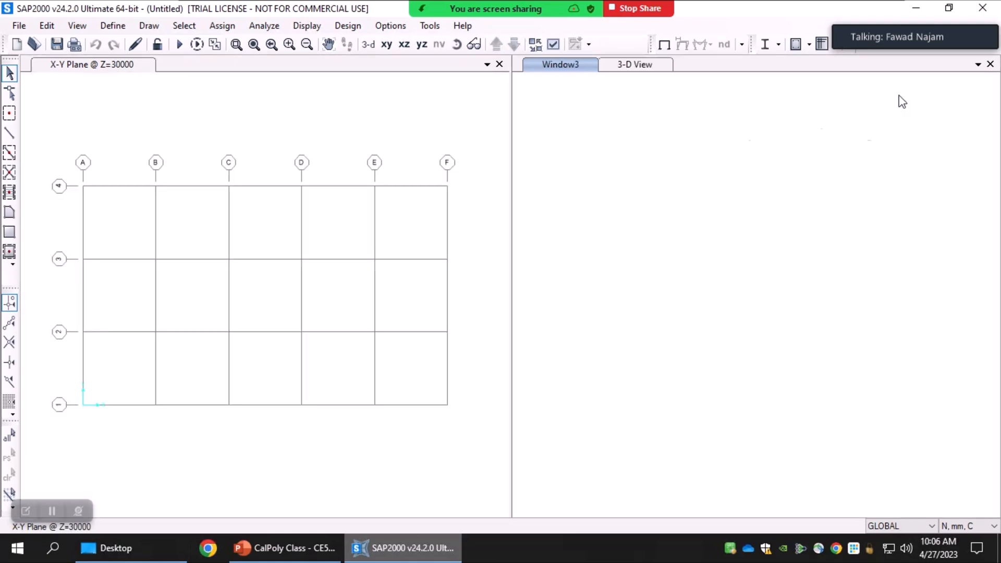
click(632, 65)
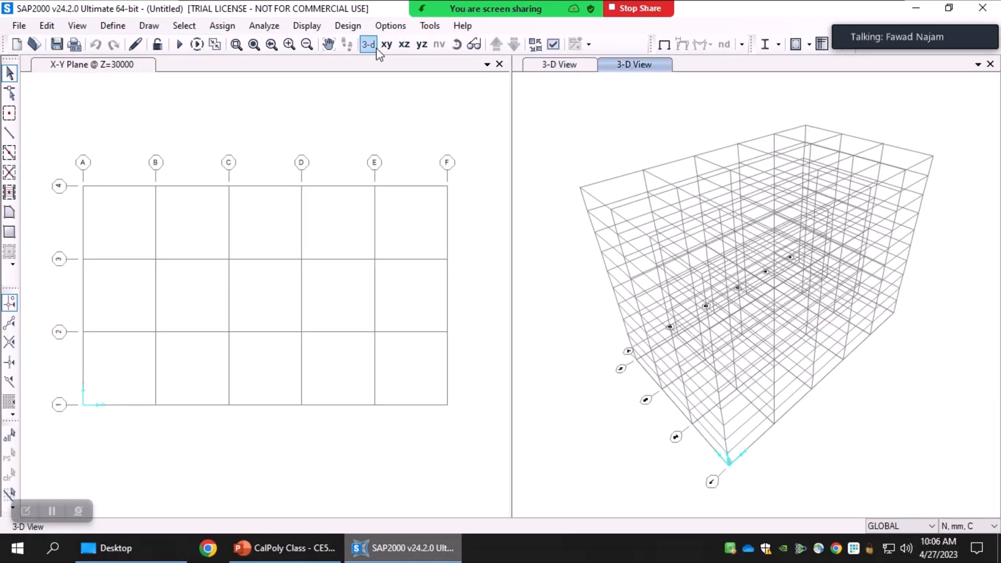
click(405, 44)
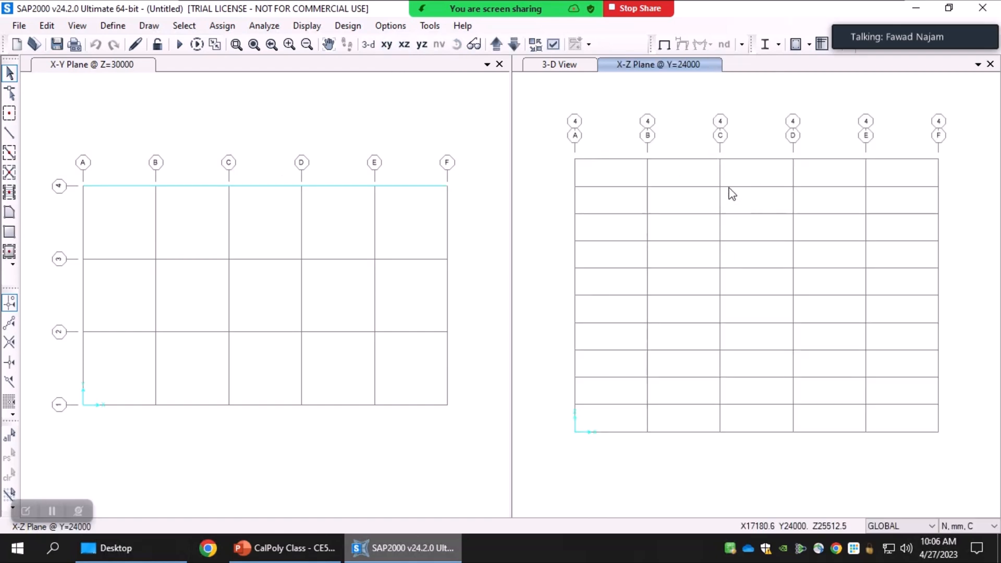
Step: Alternate between the 3-D view and the X-Z plane view, and close the X-Z plane window
click(571, 65)
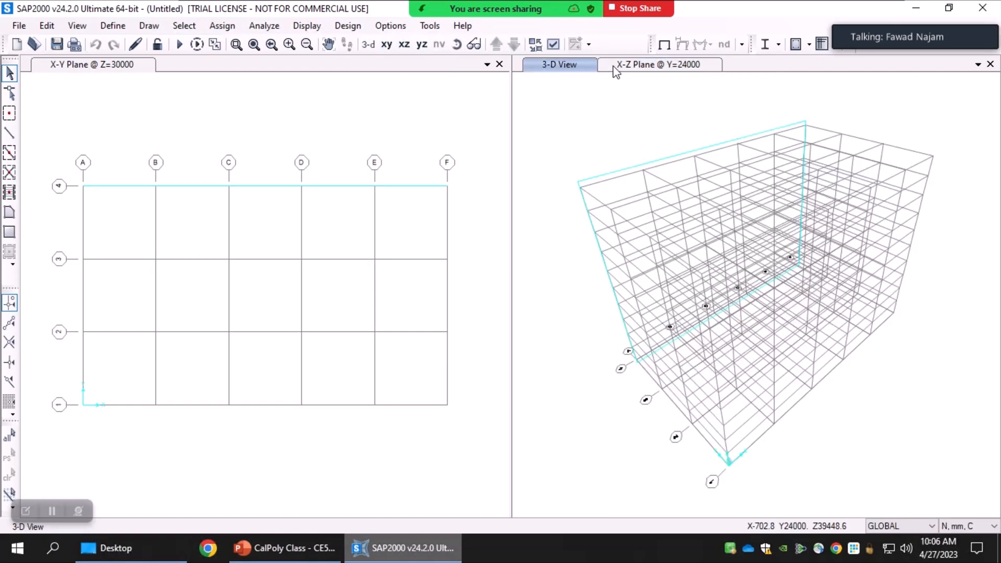
click(638, 66)
click(585, 65)
click(623, 67)
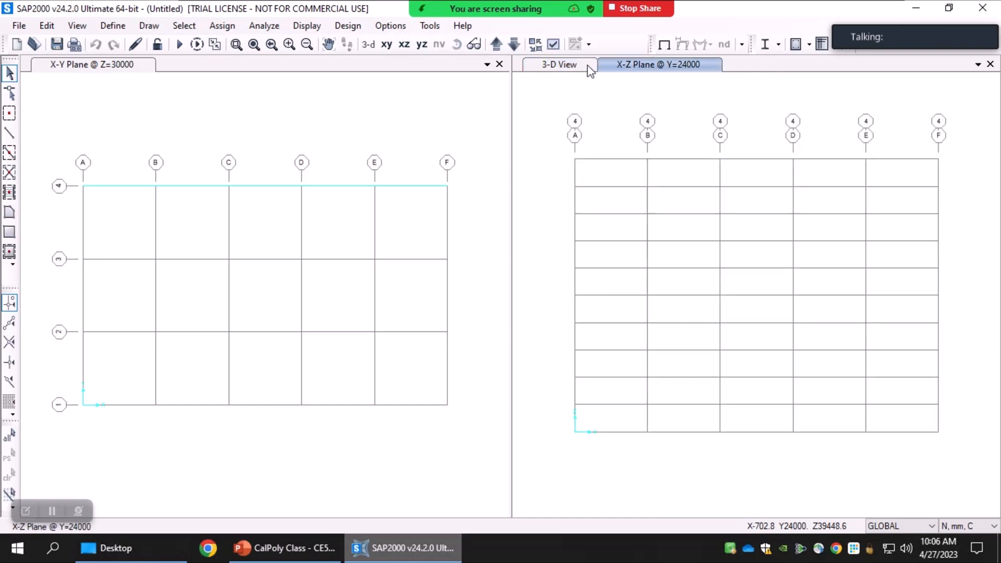
click(586, 67)
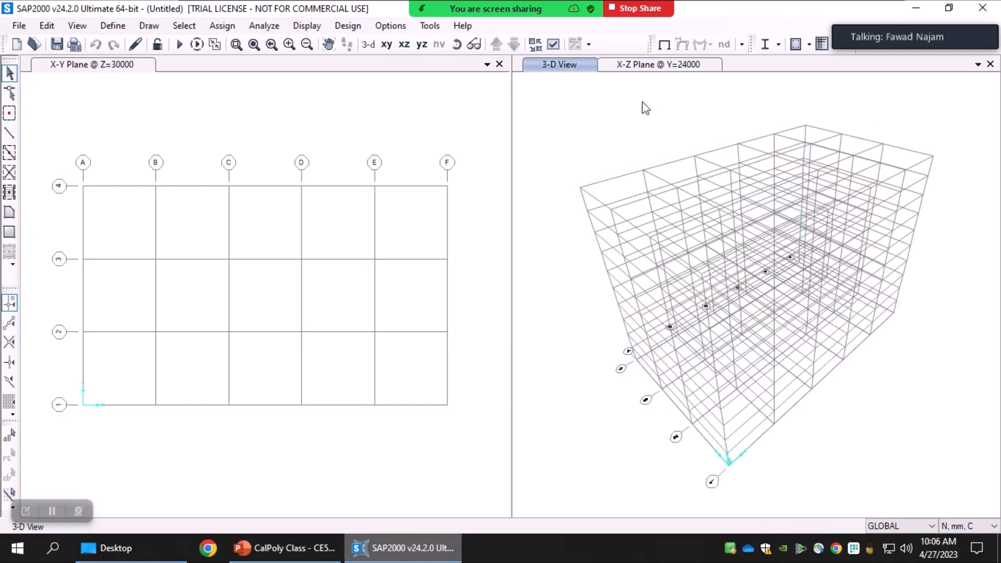
click(648, 67)
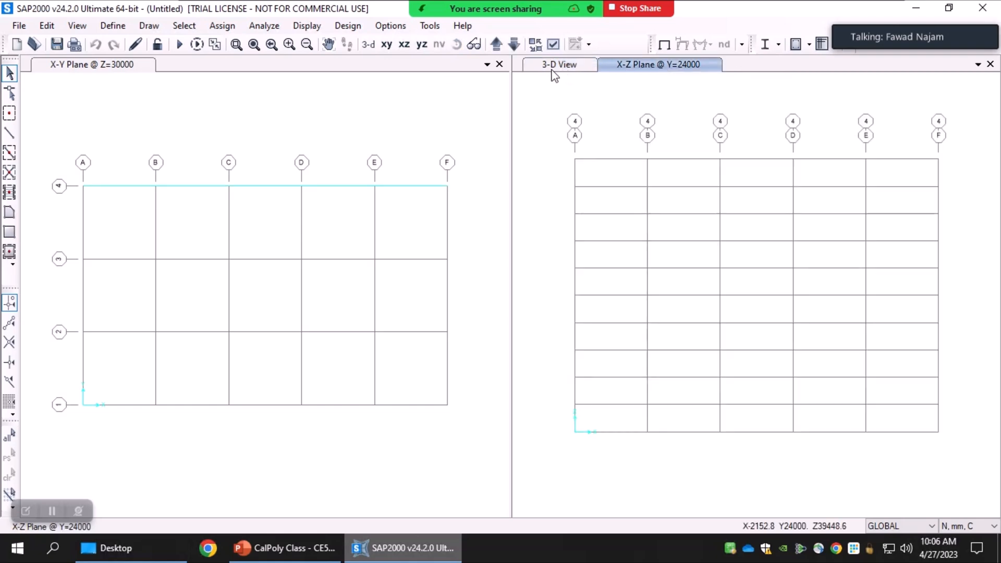
click(990, 64)
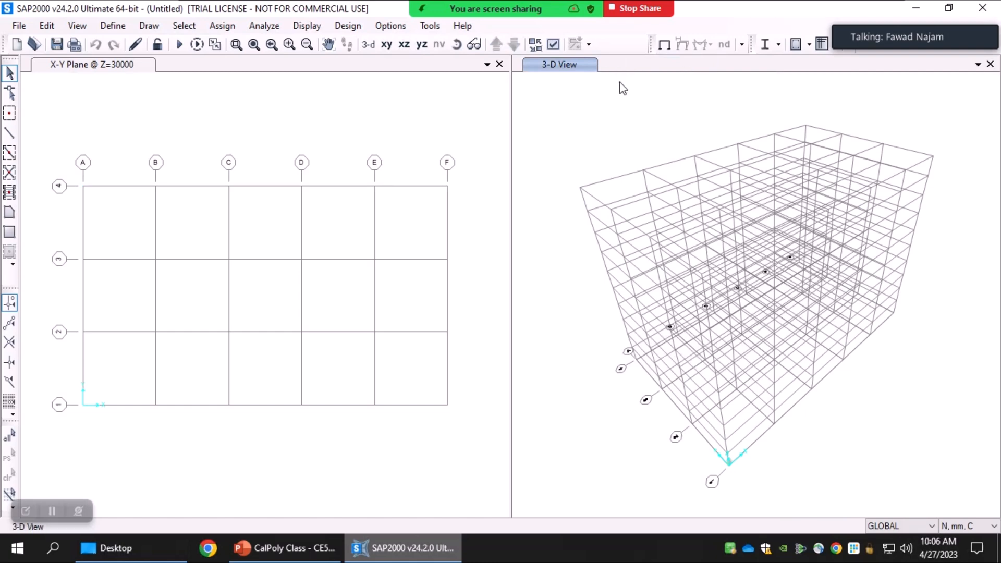
Step: Activate the X-Y plan window, switch to the PowerPoint presentation and look back through its earlier slides
click(128, 123)
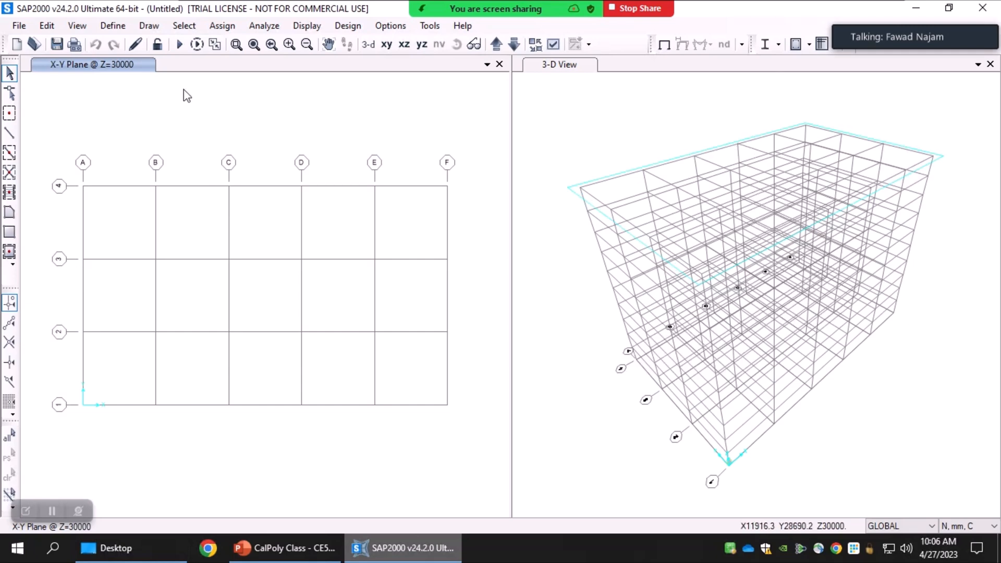
click(284, 549)
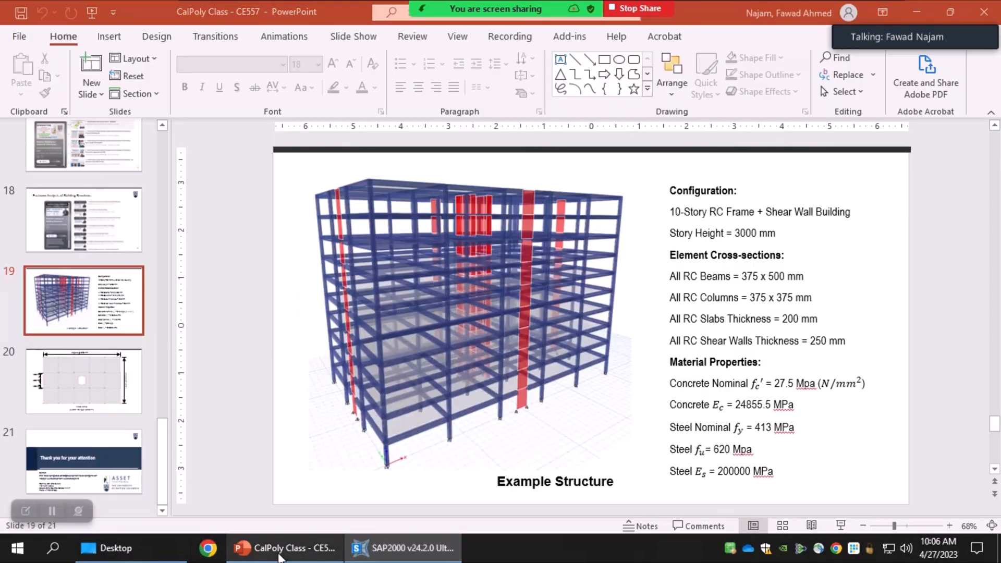
scroll(67, 445, up, 7)
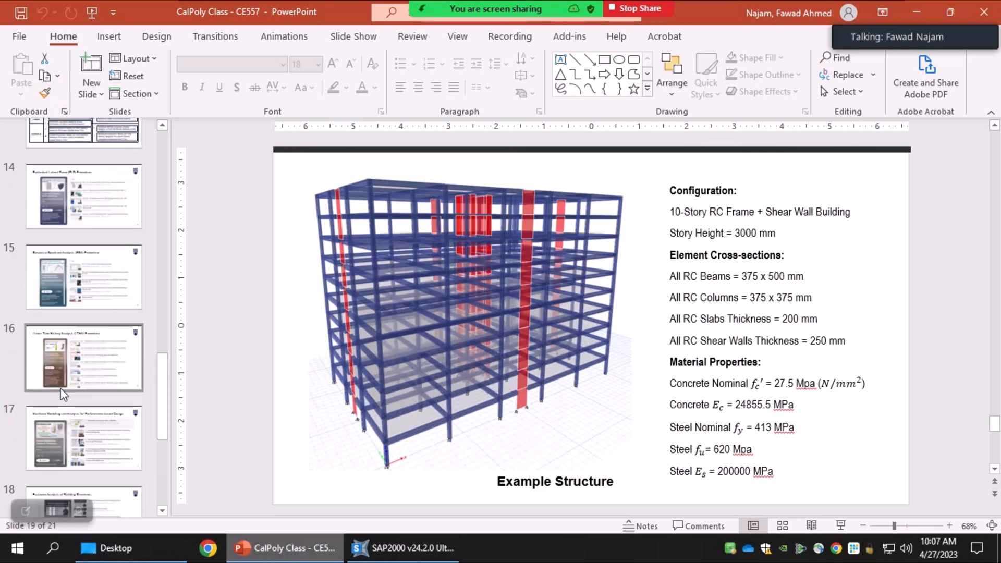
scroll(86, 394, up, 5)
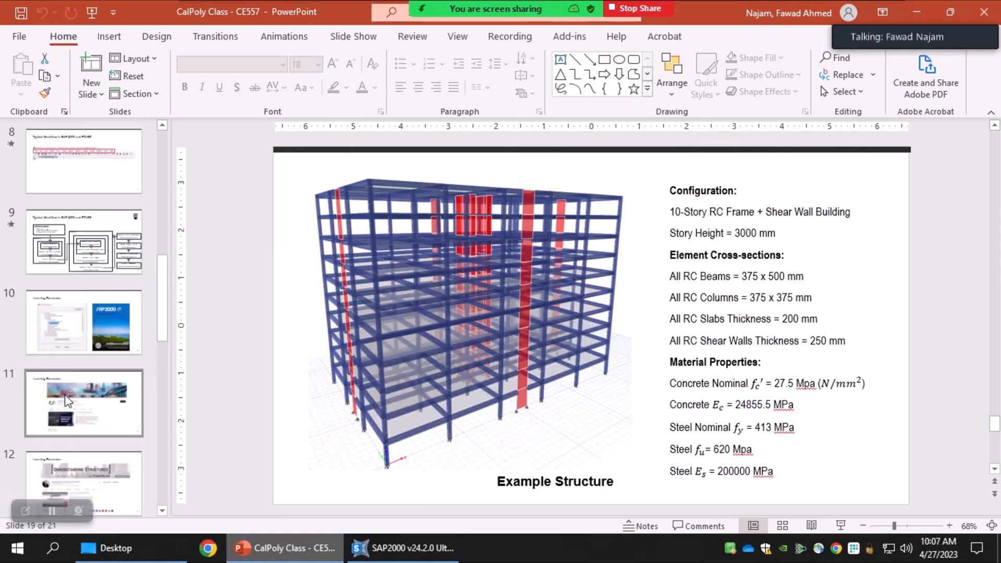
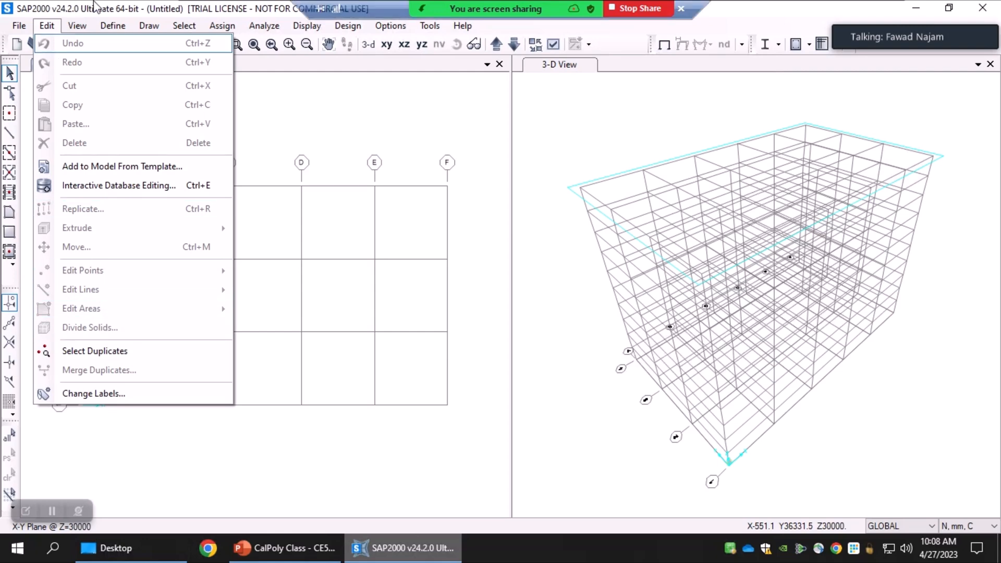
click(78, 8)
click(77, 27)
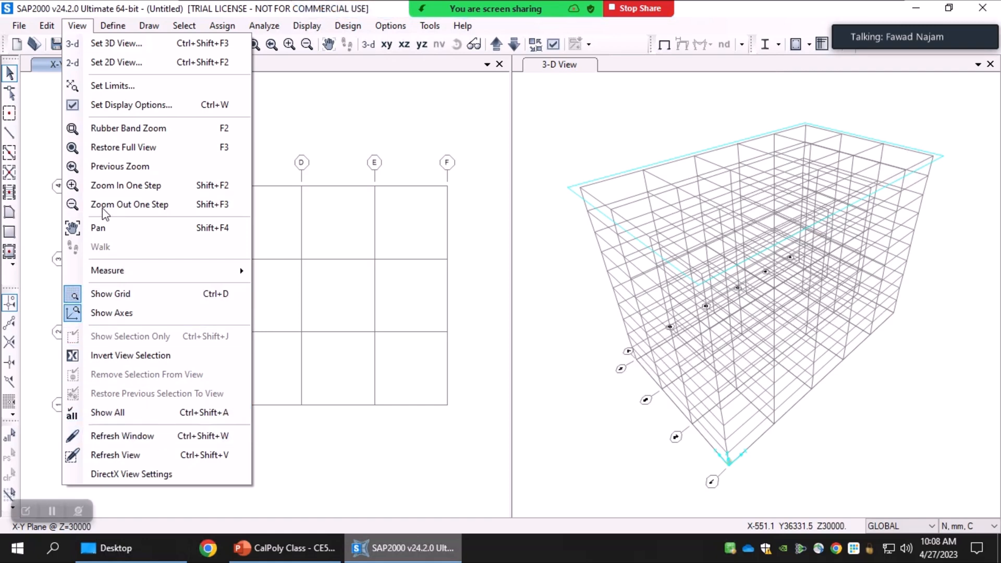
click(85, 29)
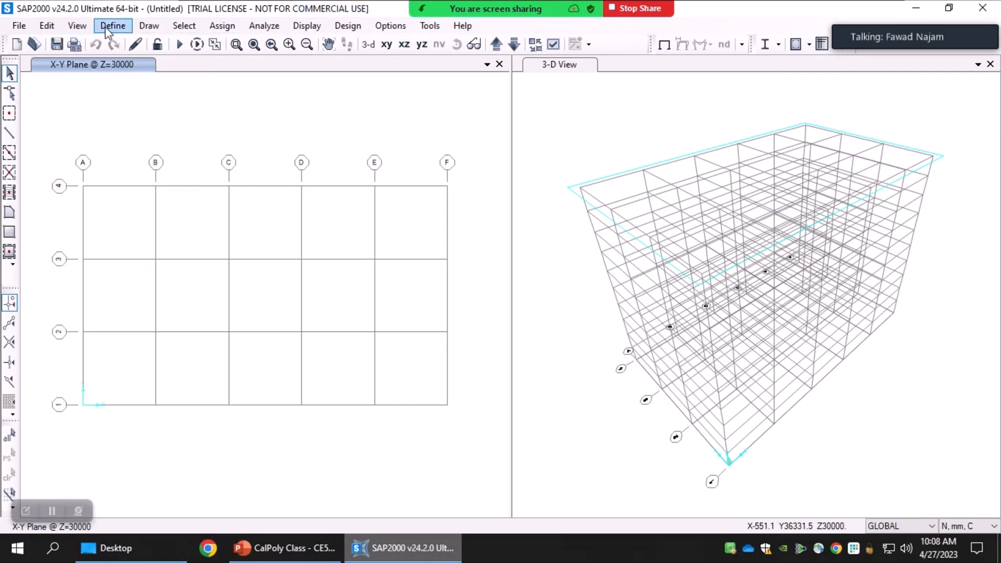
Step: Open the material definitions and go through the existing 4000Psi and A992Fy50 materials, leaving A992Fy50 selected
click(108, 31)
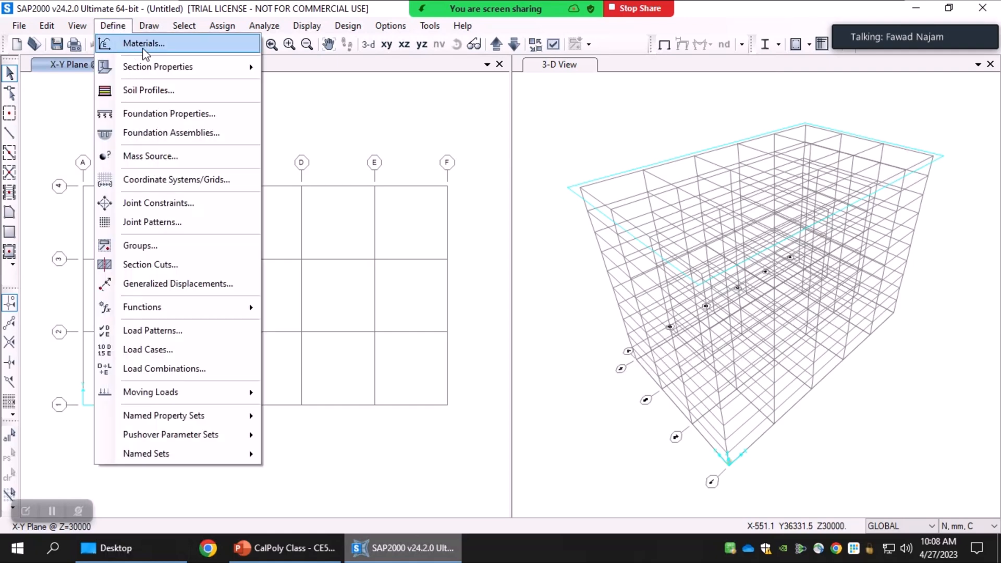
click(198, 46)
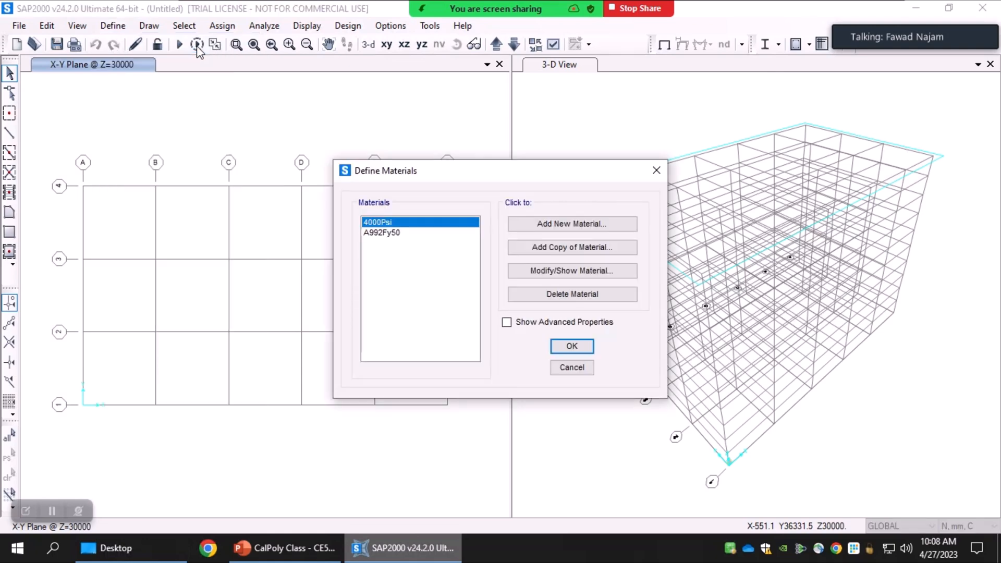
click(380, 233)
click(381, 226)
click(382, 234)
drag(415, 181, 213, 173)
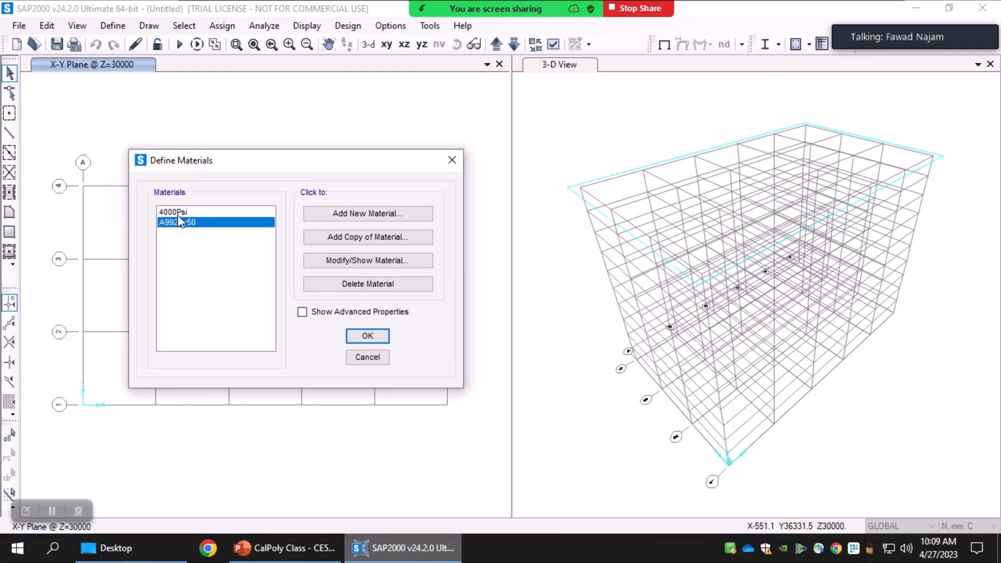
Step: Start adding a new material for the United States region and set its material type to Concrete
click(357, 216)
drag(439, 195, 255, 145)
click(319, 193)
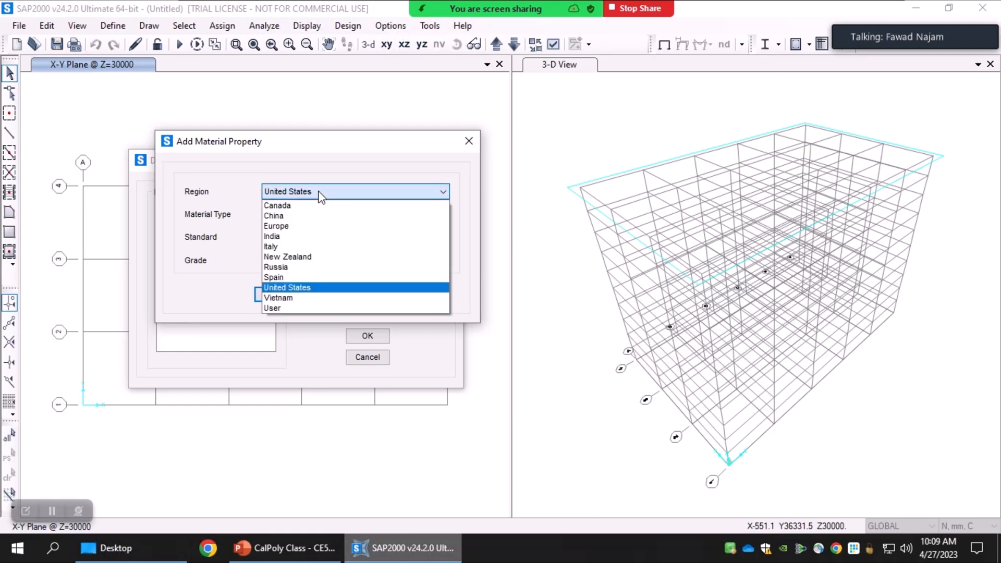
click(319, 193)
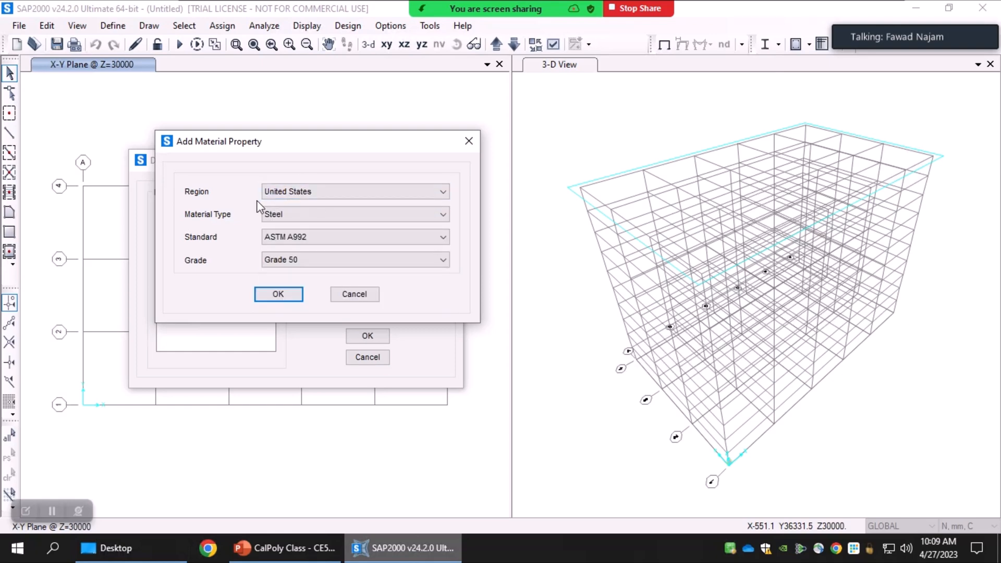
click(325, 198)
click(324, 197)
click(293, 213)
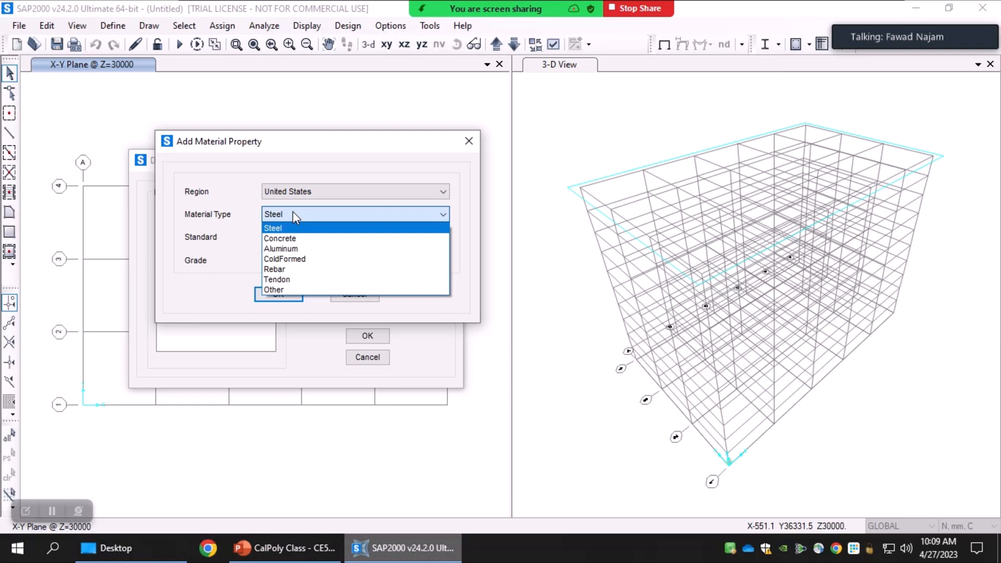
click(288, 238)
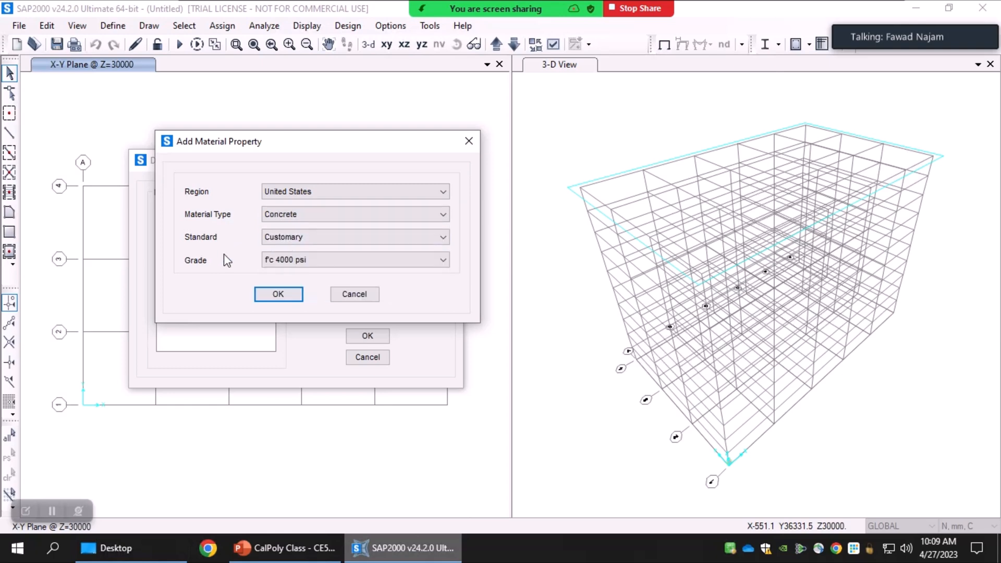
Step: Try the User standard, return to Customary and review the available concrete grades
click(322, 236)
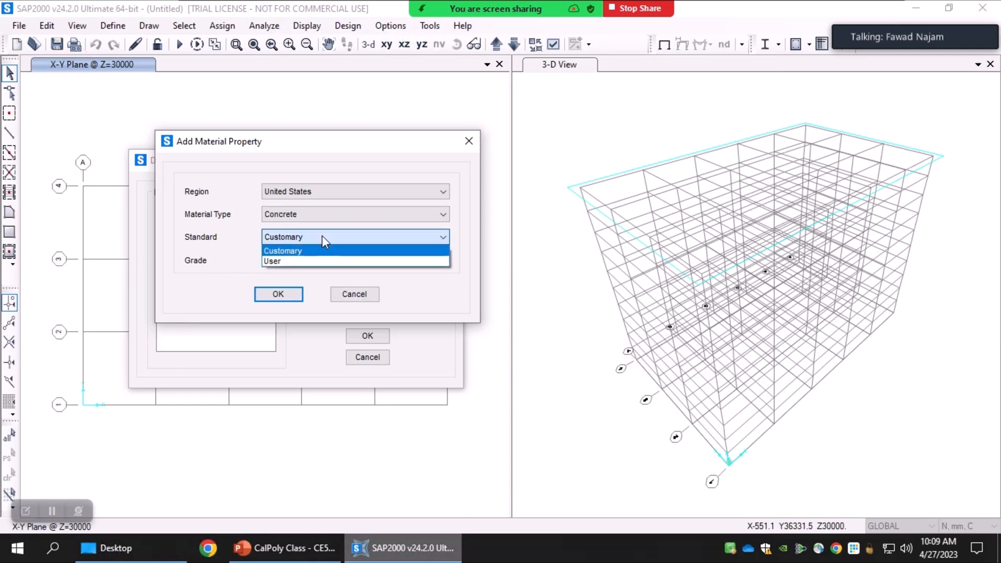
click(269, 262)
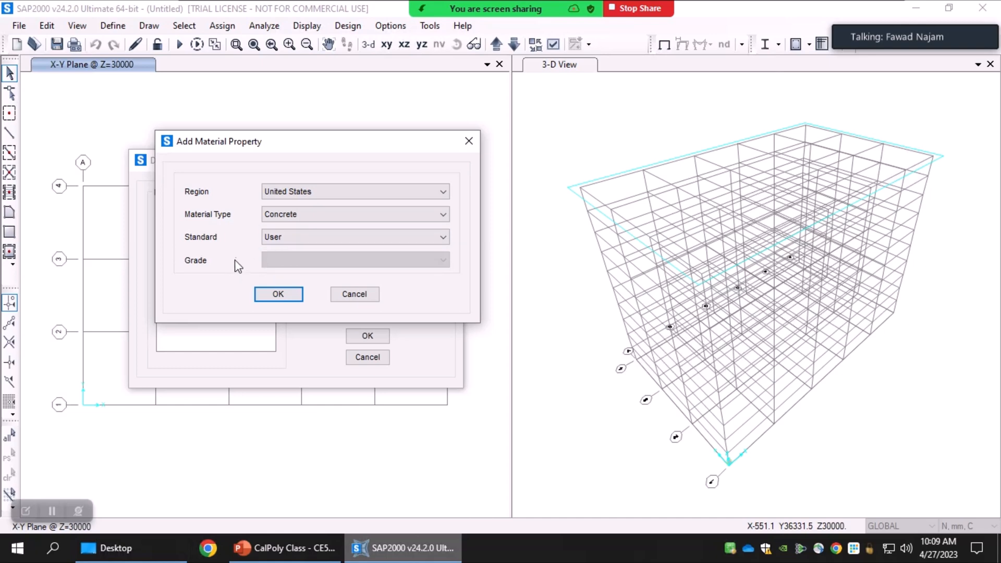
click(306, 239)
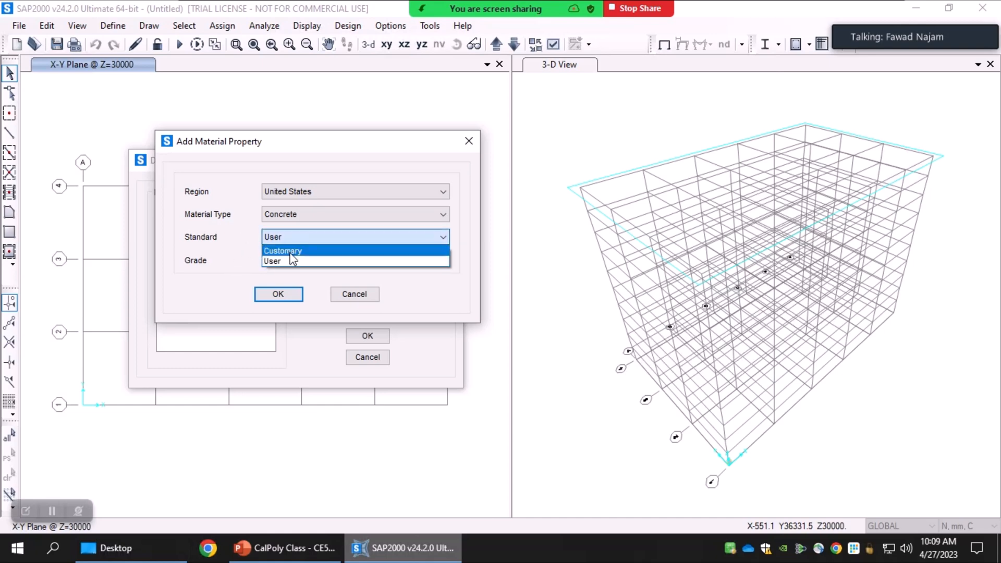
click(291, 249)
click(290, 263)
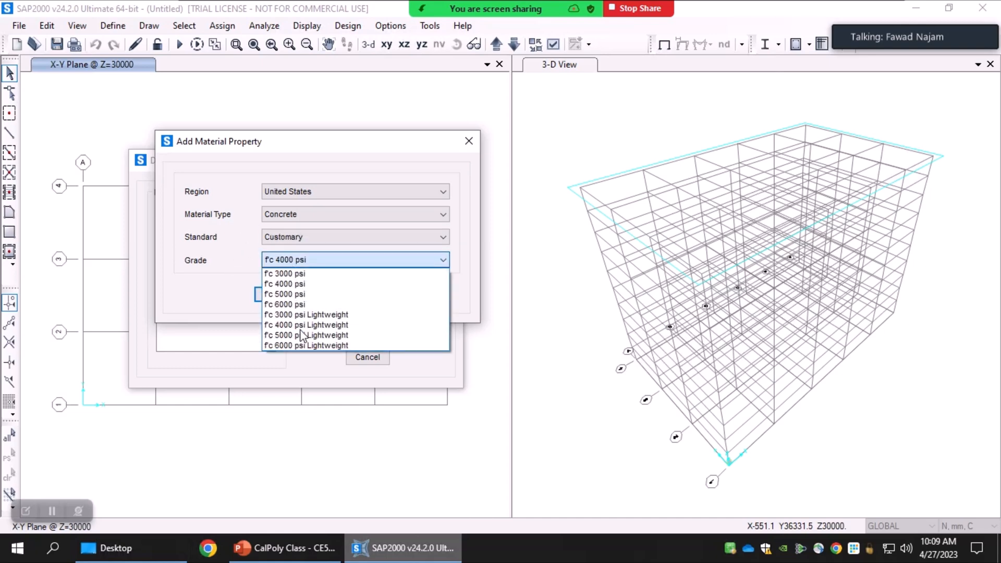
click(293, 260)
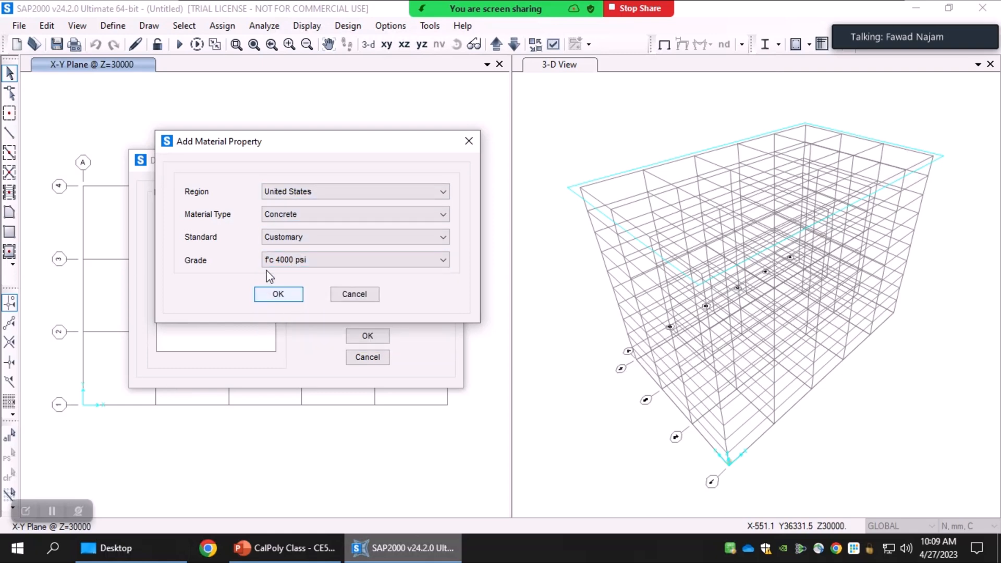
Step: Set the standard to User, open the new concrete's material property data and begin editing its name
click(294, 238)
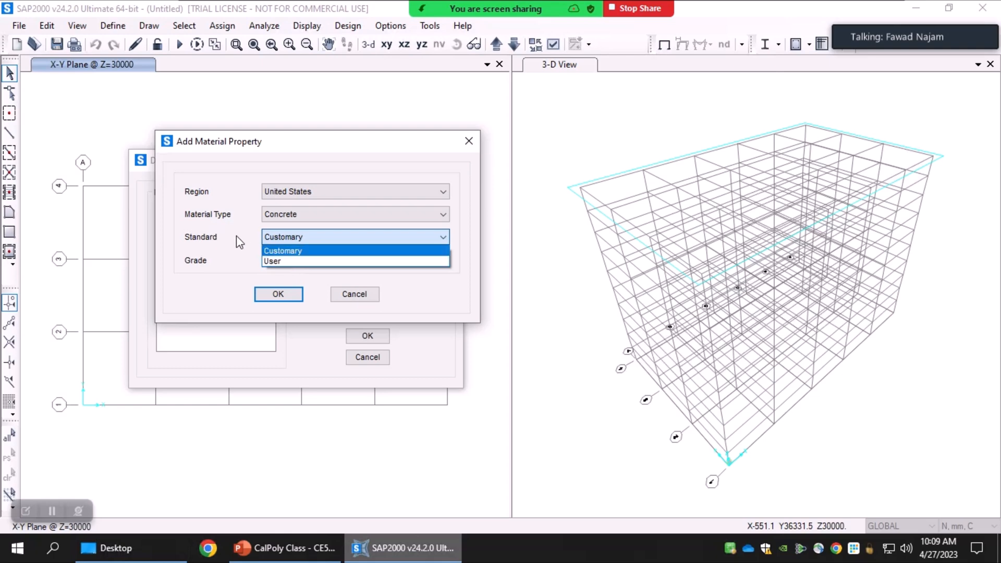
click(284, 262)
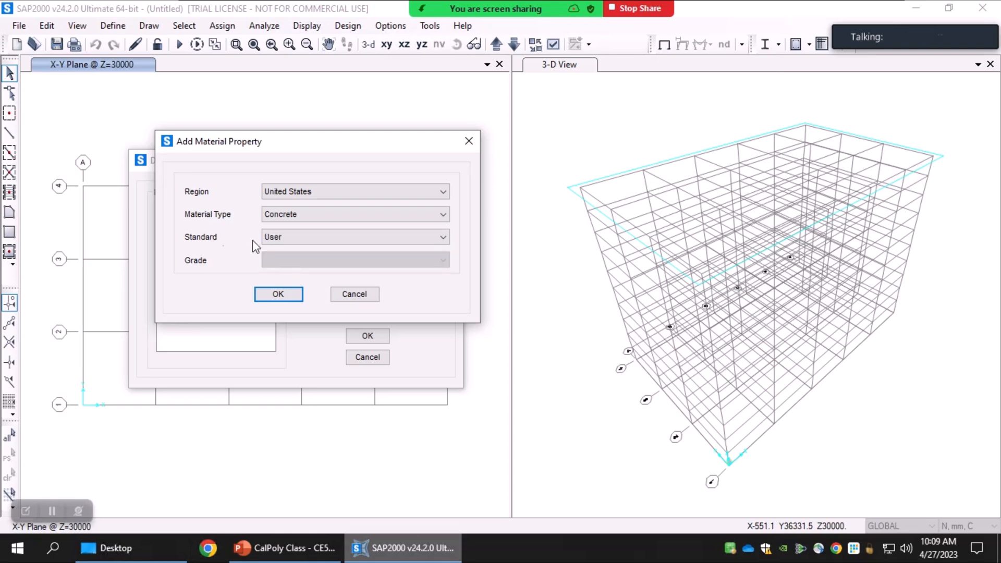
click(278, 295)
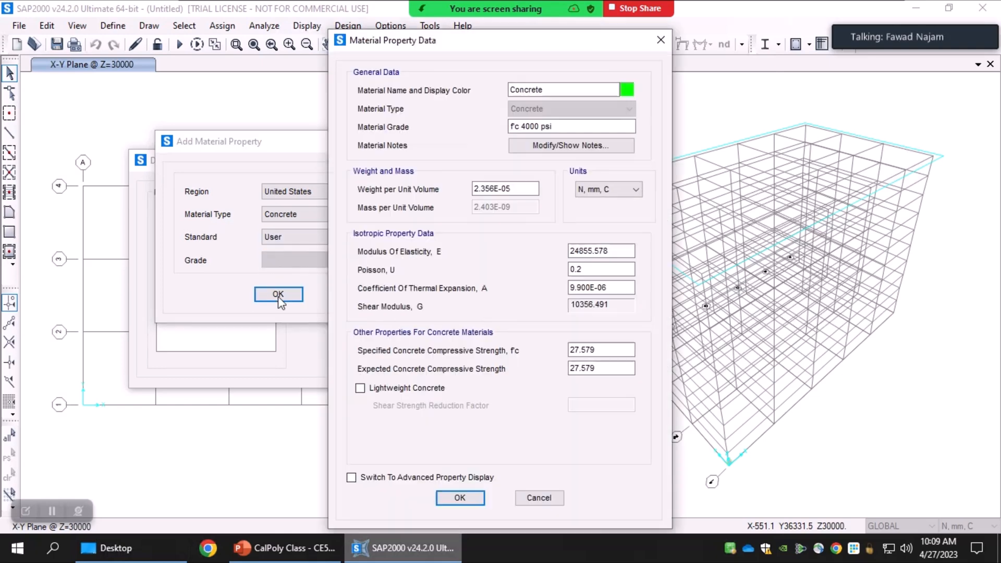
drag(437, 42, 203, 28)
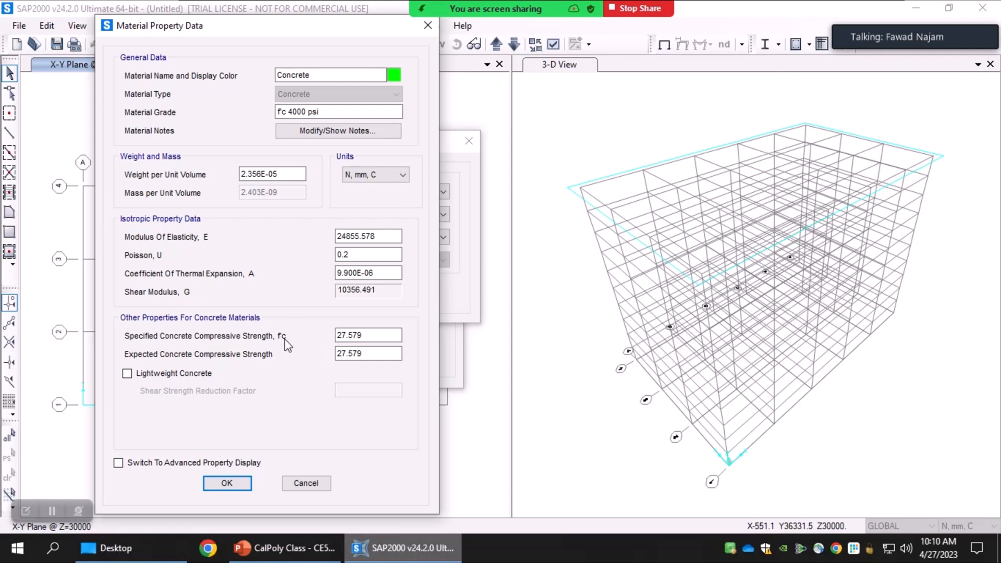
click(343, 75)
drag(343, 74, 235, 81)
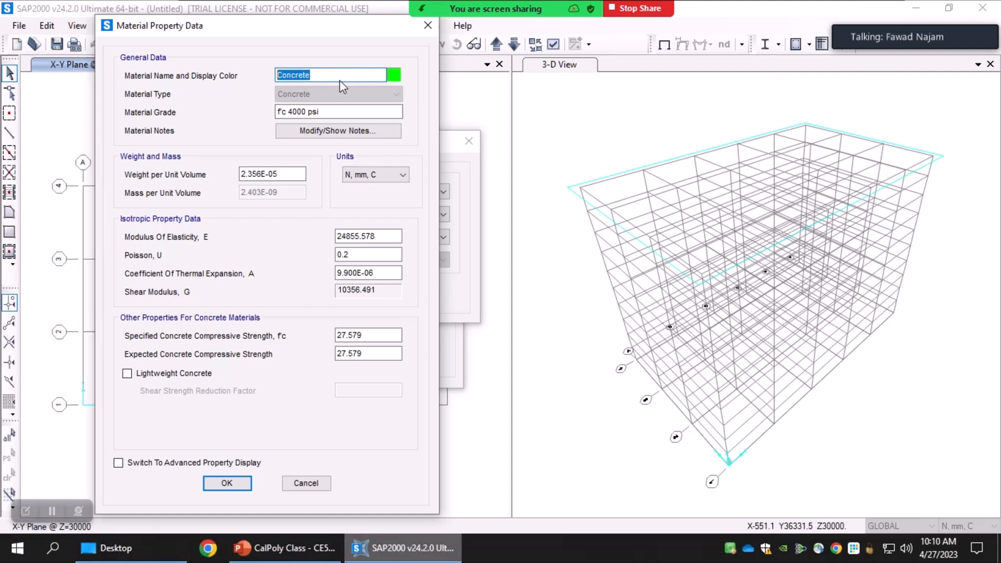
click(336, 75)
Step: Switch to the PowerPoint presentation and check the concrete strength and elastic modulus on the Example Structure slide
click(327, 545)
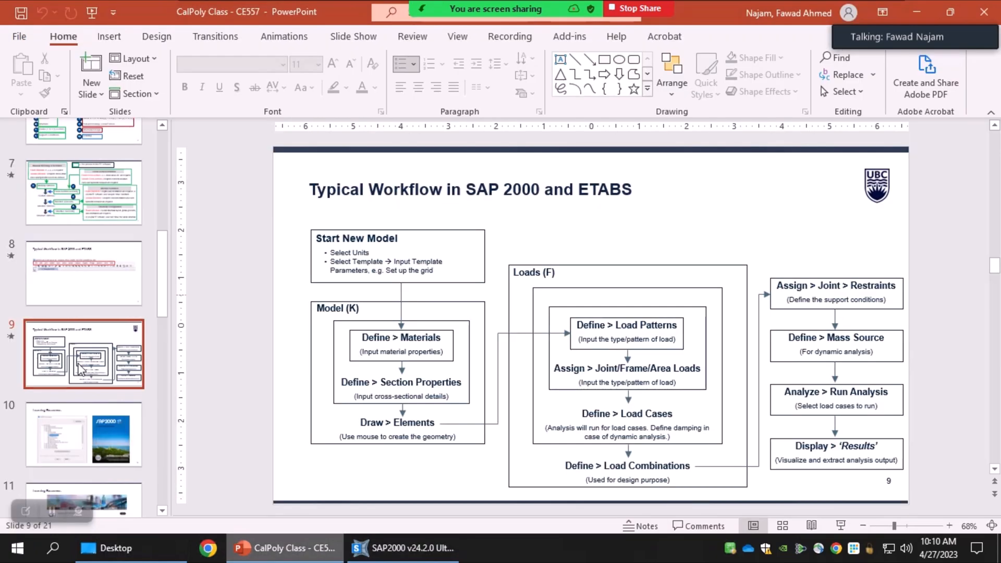
scroll(73, 371, up, 3)
scroll(78, 381, down, 9)
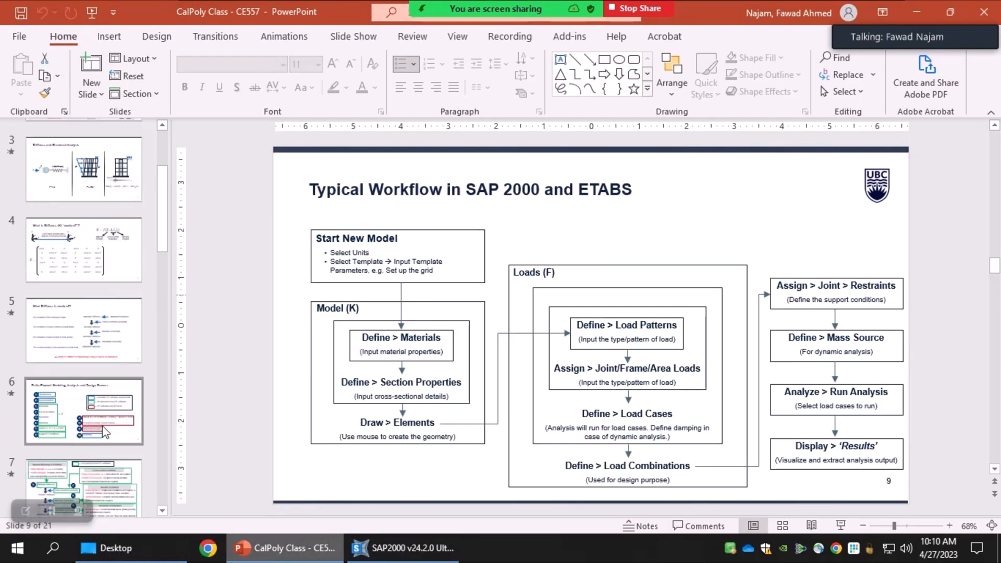
scroll(101, 444, down, 10)
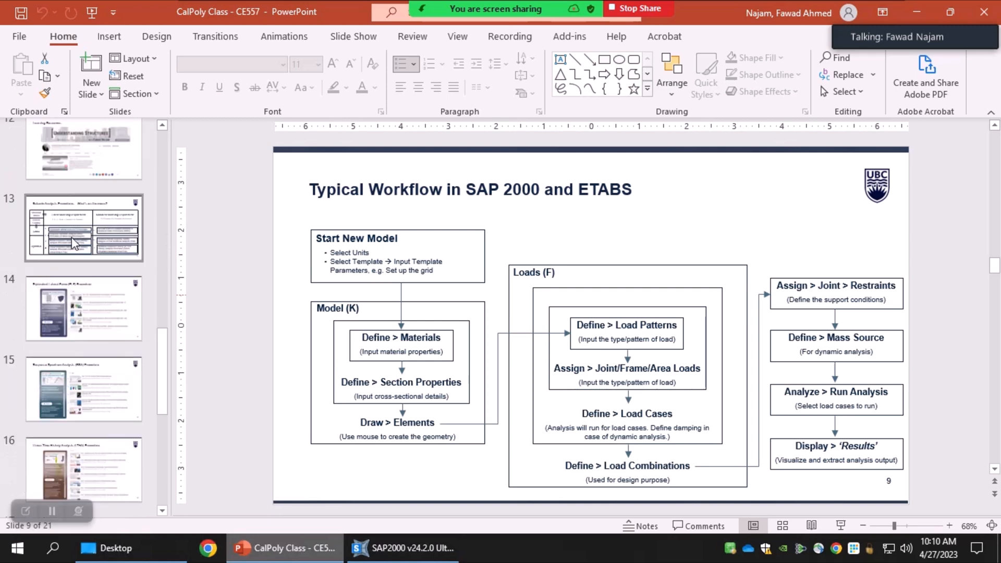
click(83, 301)
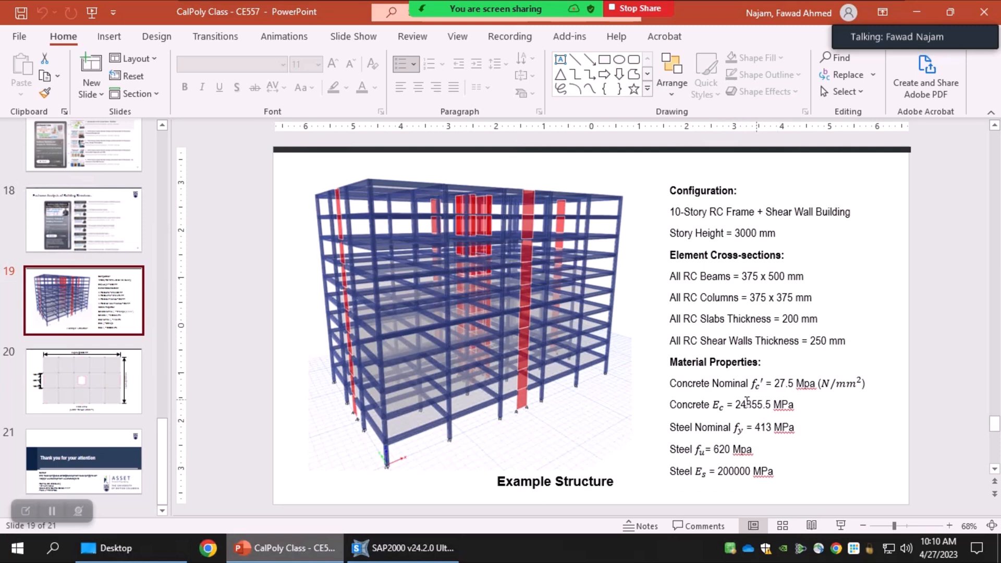
drag(736, 406, 768, 406)
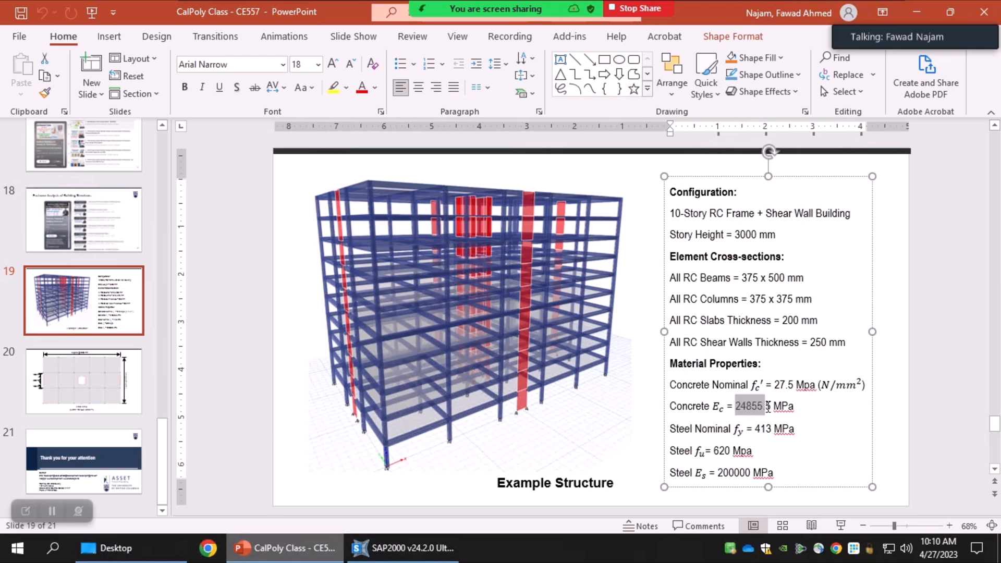
click(487, 485)
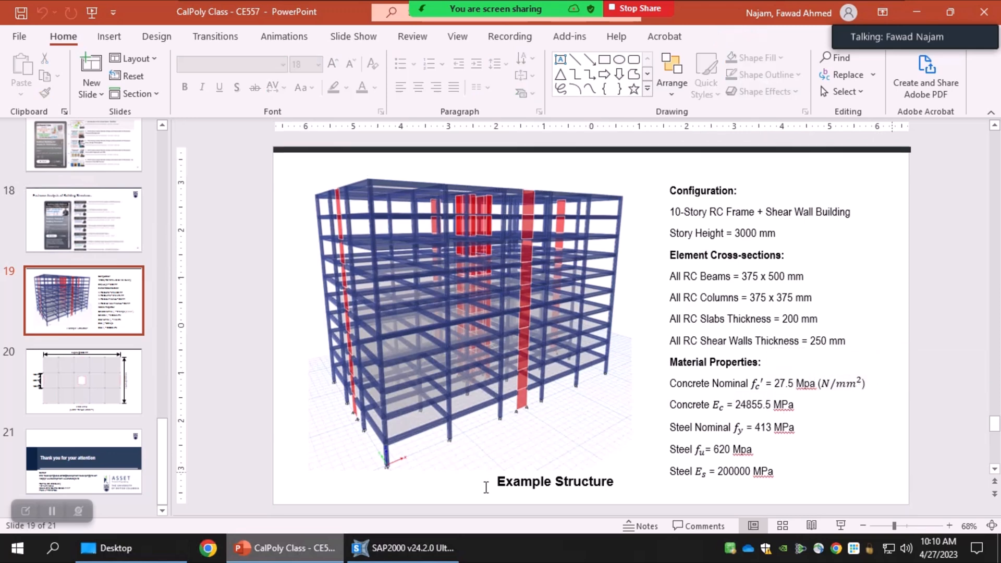
Step: Return to SAP2000 and name the new material Concrete (27.5 Mpa)
click(402, 558)
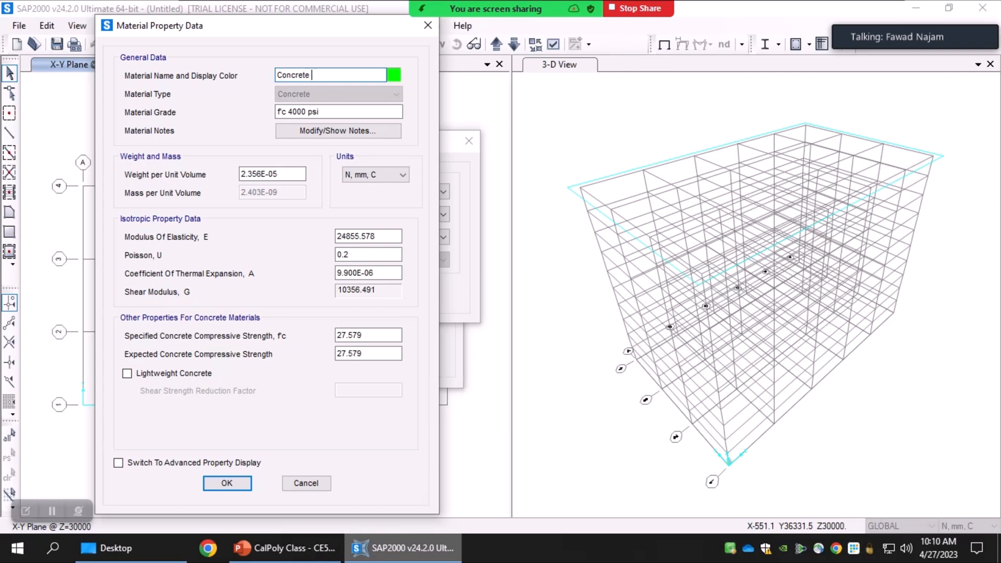
text(7)
key(BackSpace)
key(BackSpace)
text(27.5 Mpa))
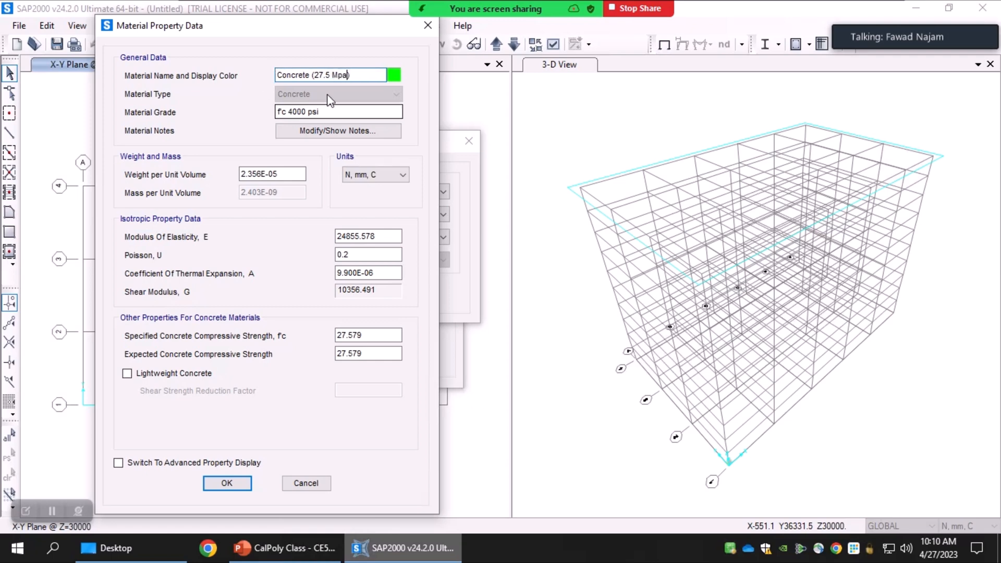
Step: Copy the material name into the material grade as Concrete (27.5 Mpa), and open the weight per unit volume for editing
drag(358, 74, 220, 67)
key(ctrl+c)
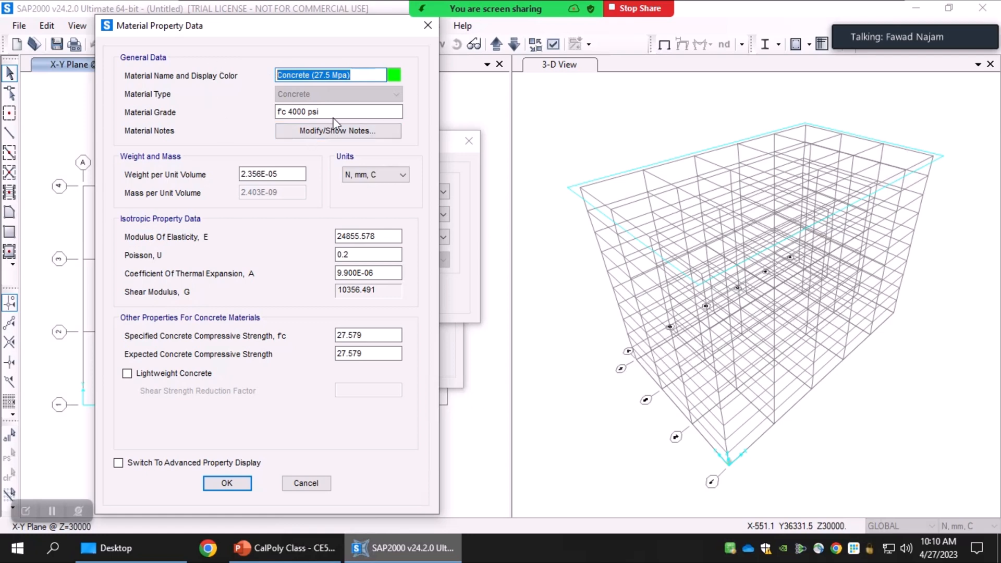
drag(339, 112, 237, 107)
key(ctrl+v)
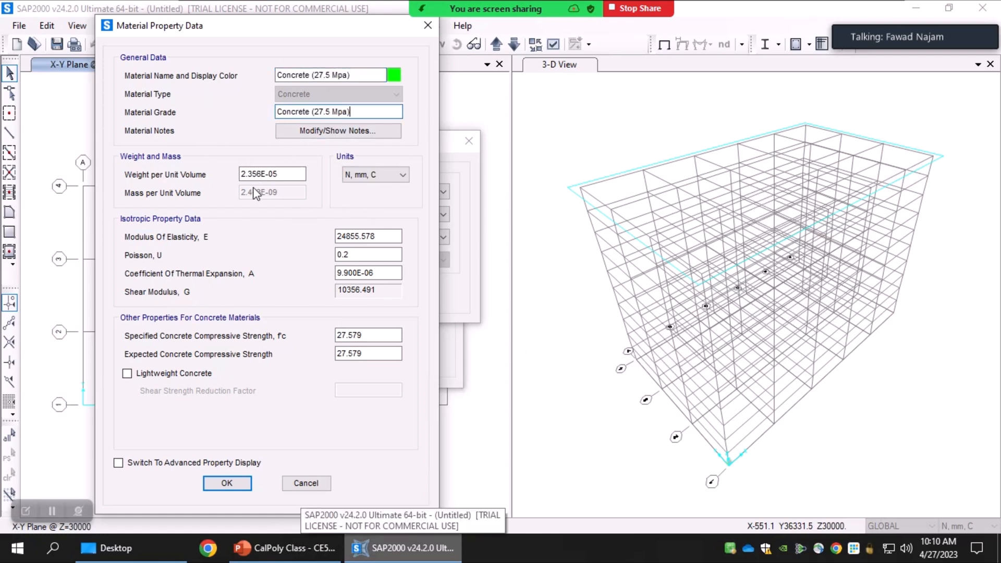
click(281, 174)
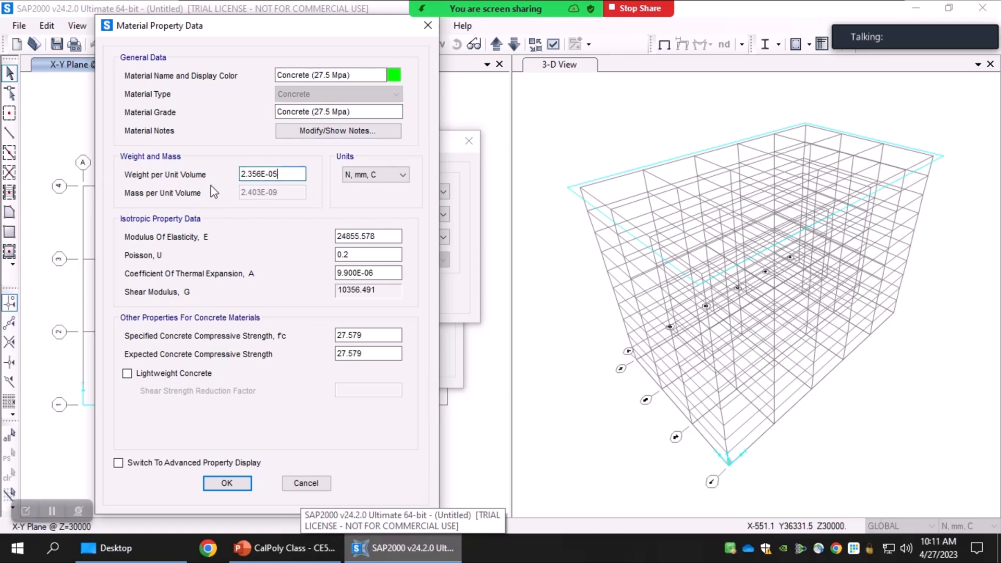
Step: Review the concrete's weight per unit volume, modulus of elasticity, Poisson's ratio and coefficient of thermal expansion
drag(286, 174, 189, 195)
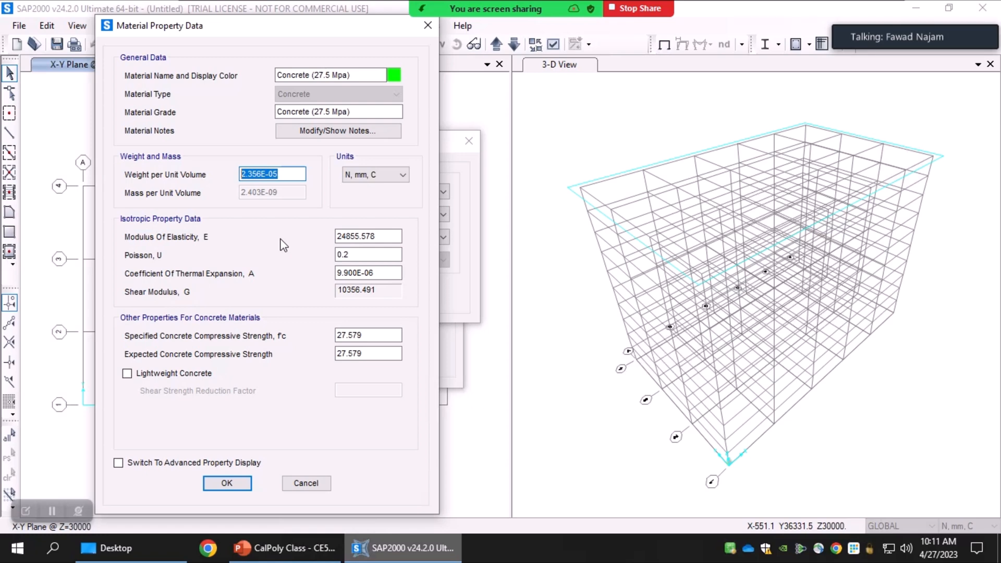
drag(175, 26, 169, 22)
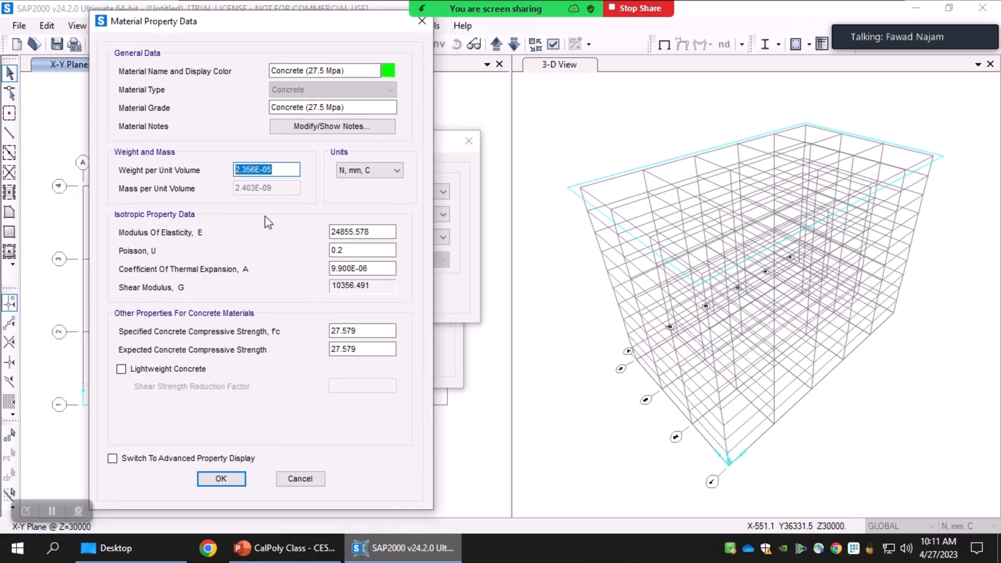
click(386, 231)
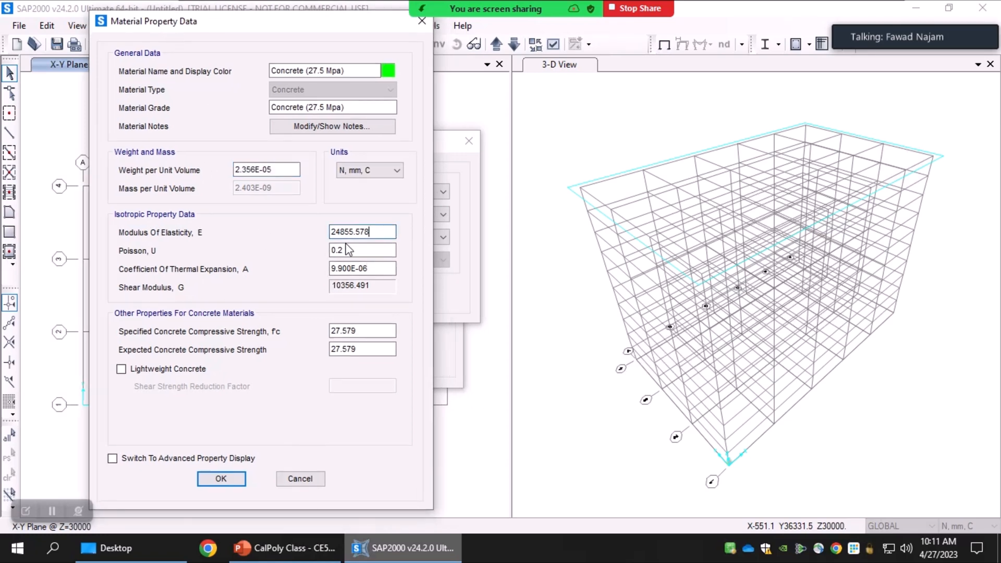
drag(385, 232, 314, 230)
drag(367, 249, 318, 272)
drag(394, 269, 296, 267)
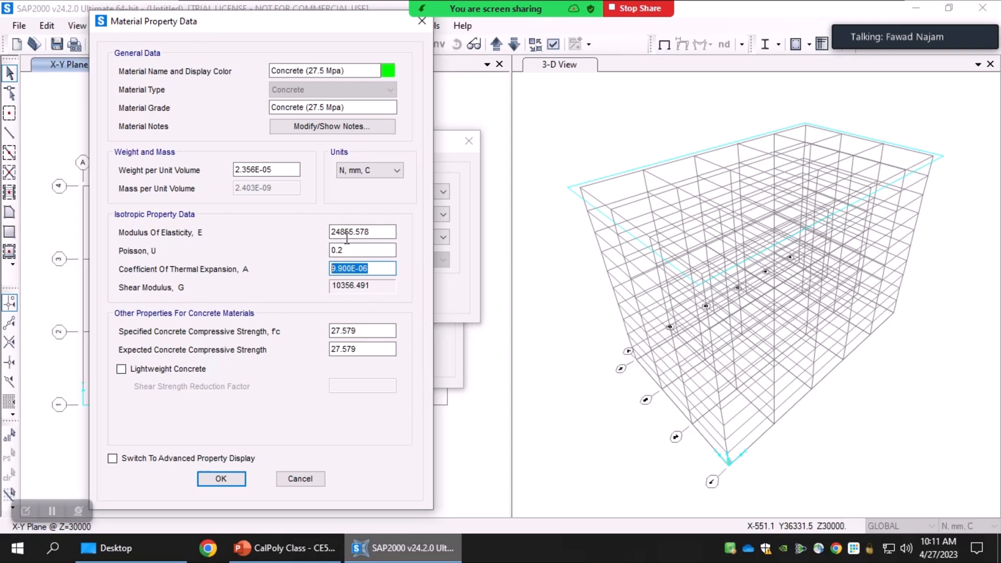
click(368, 251)
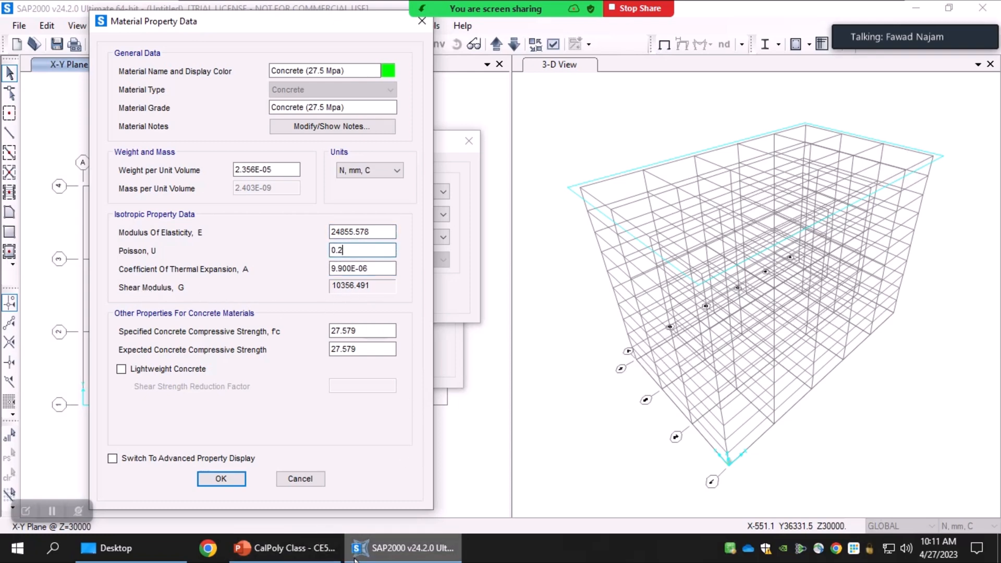
Step: Set the specified and expected concrete compressive strengths to 27.5 MPa and accept the concrete material definition
double_click(368, 331)
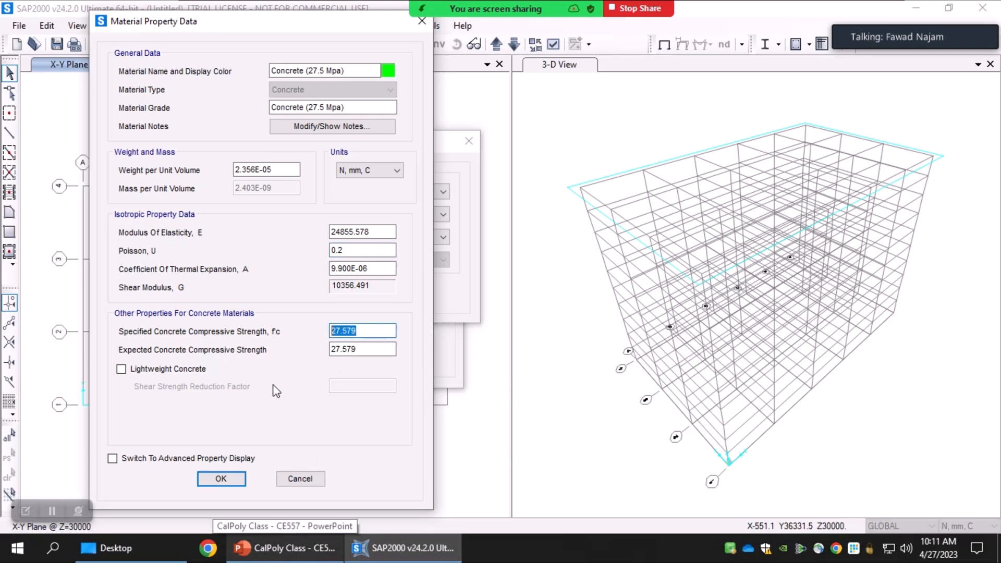
click(369, 334)
key(BackSpace)
key(BackSpace)
click(374, 350)
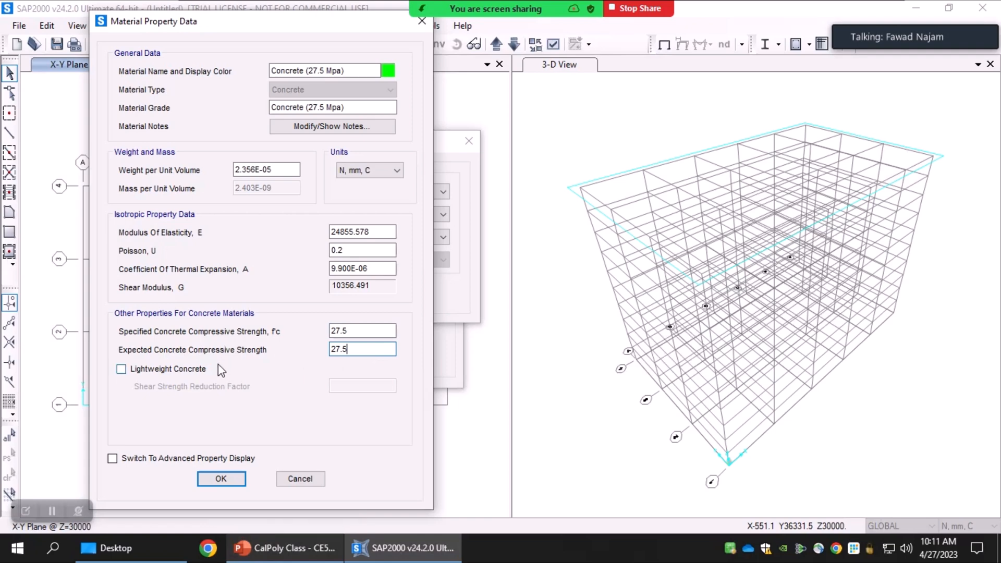
double_click(340, 349)
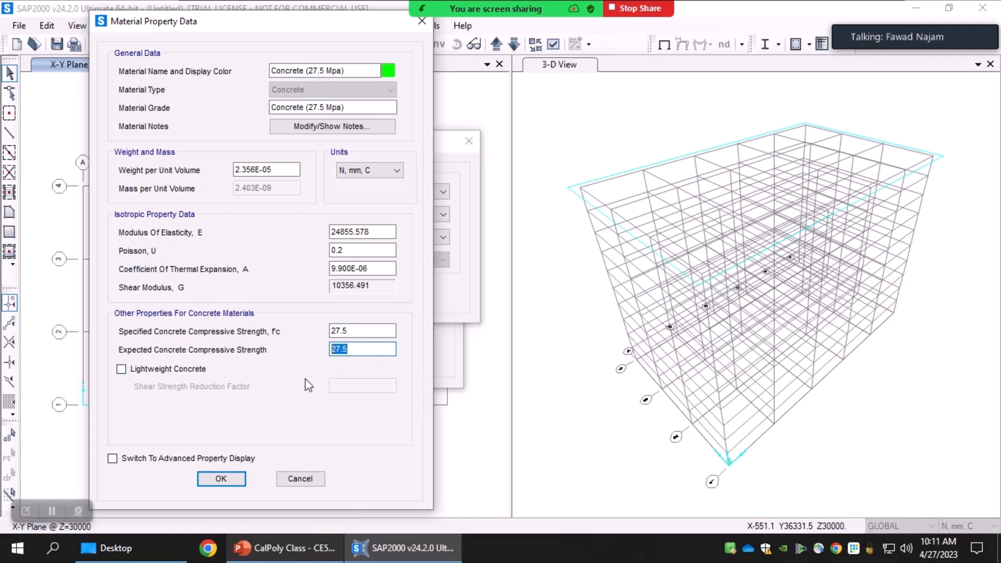
click(367, 332)
drag(365, 334, 318, 334)
click(345, 350)
click(226, 484)
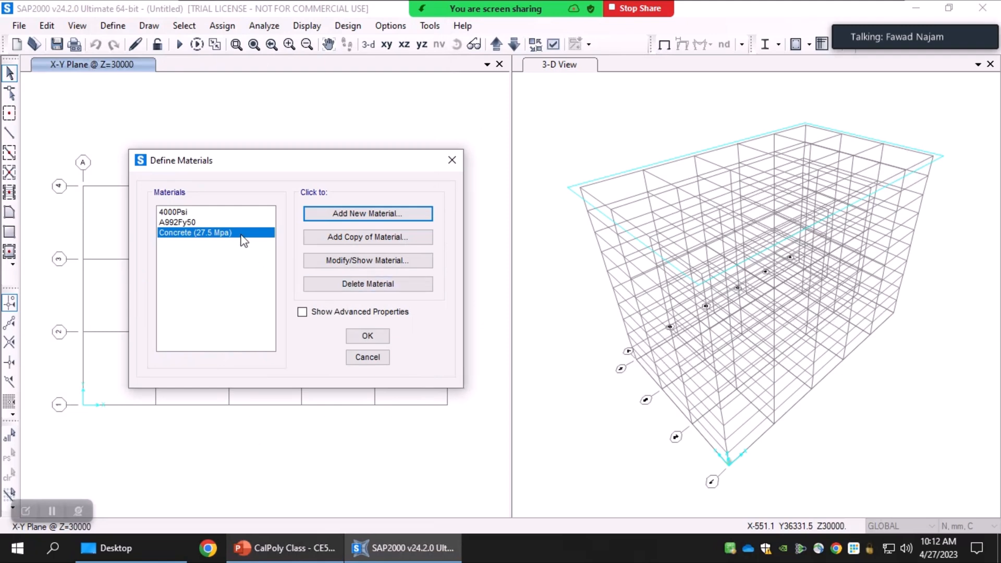
Step: Start adding a new material, set its type to Steel and review the available standards and grades
click(374, 214)
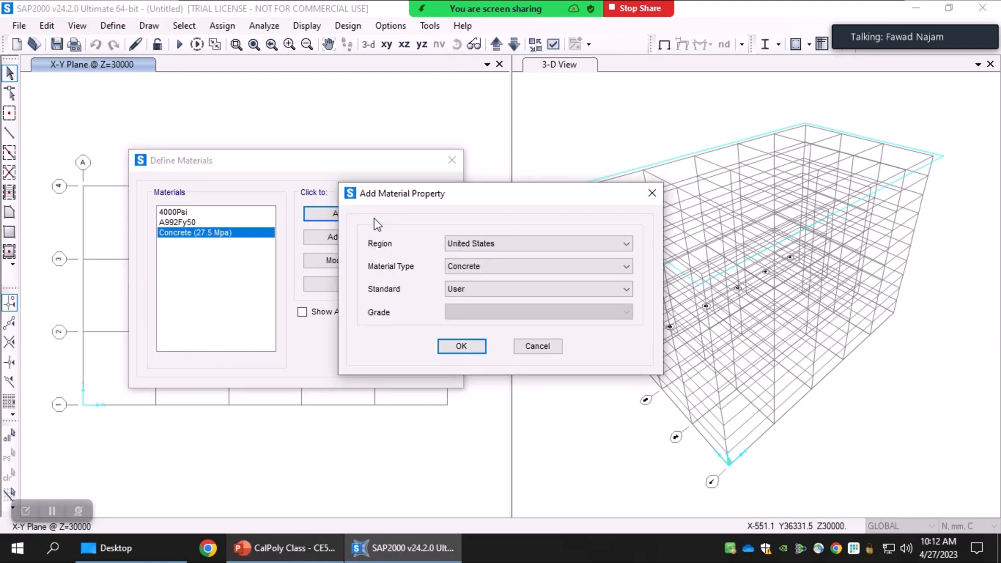
click(477, 267)
click(478, 281)
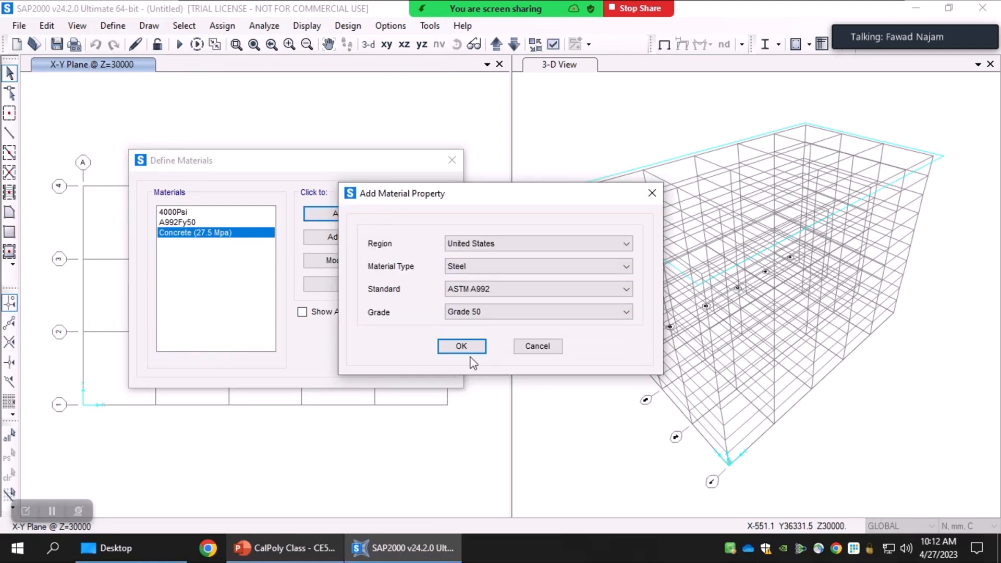
click(488, 292)
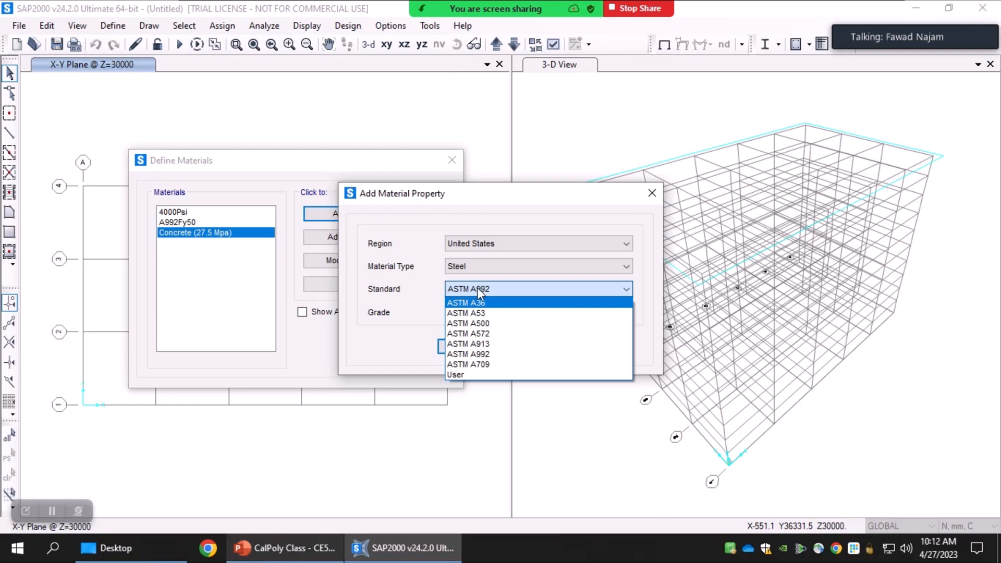
click(477, 287)
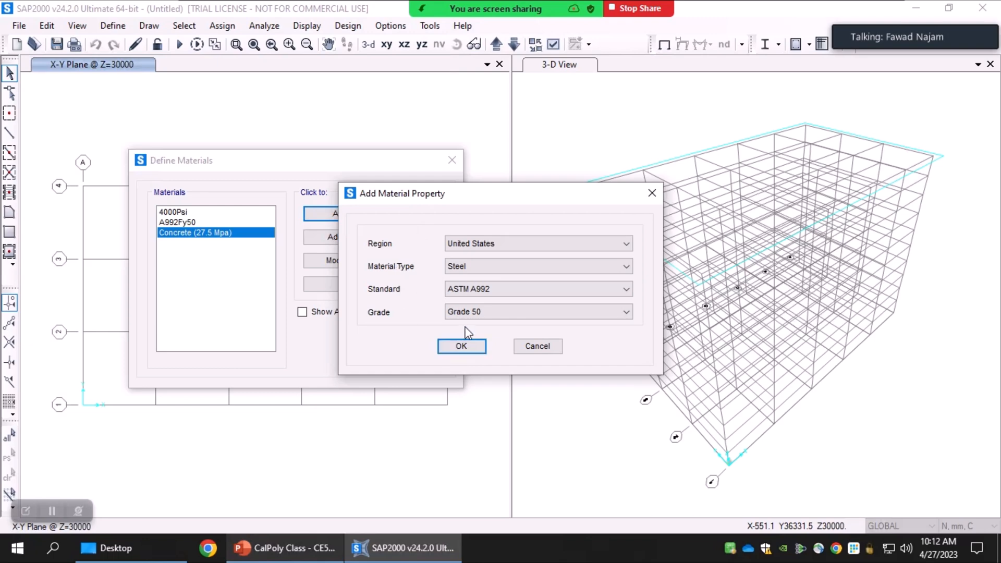
click(474, 313)
click(475, 289)
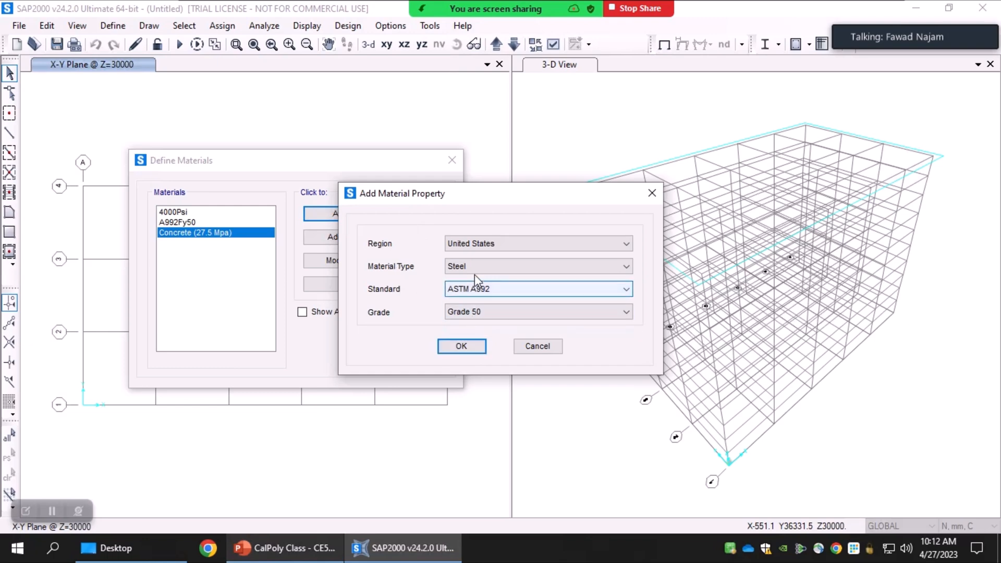
Step: Set the region to User and open the new steel's material property data
click(484, 243)
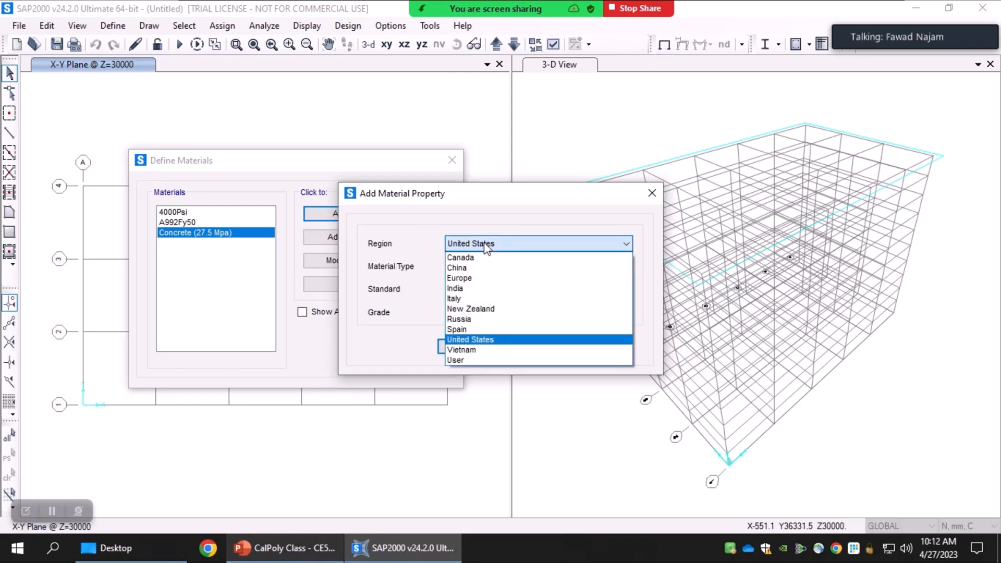
click(484, 243)
click(478, 246)
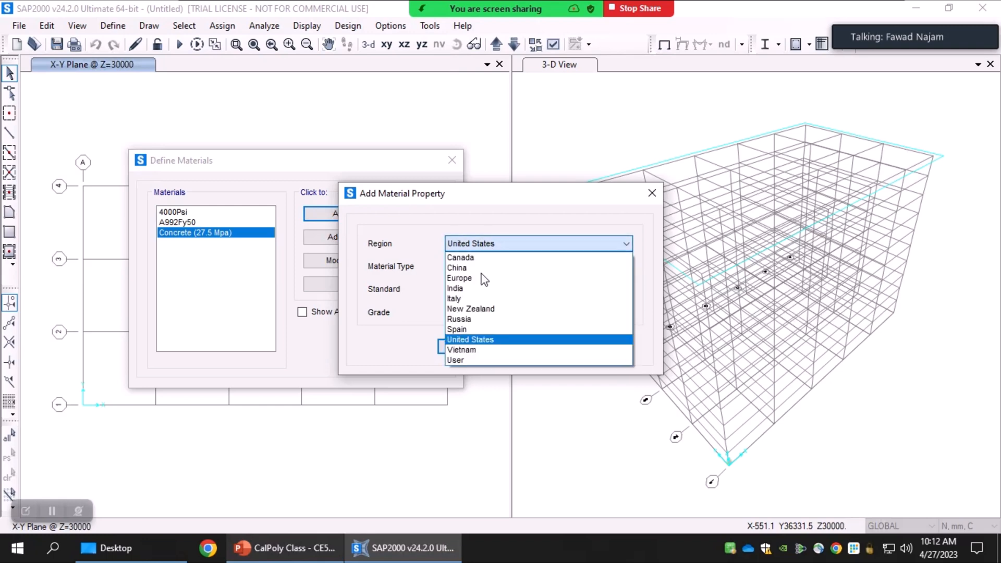
click(477, 360)
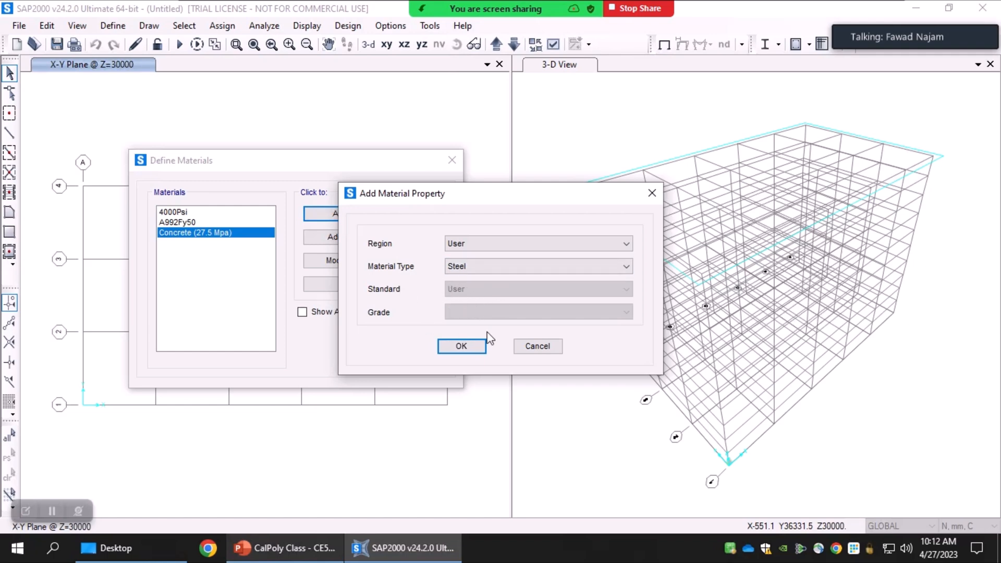
click(459, 346)
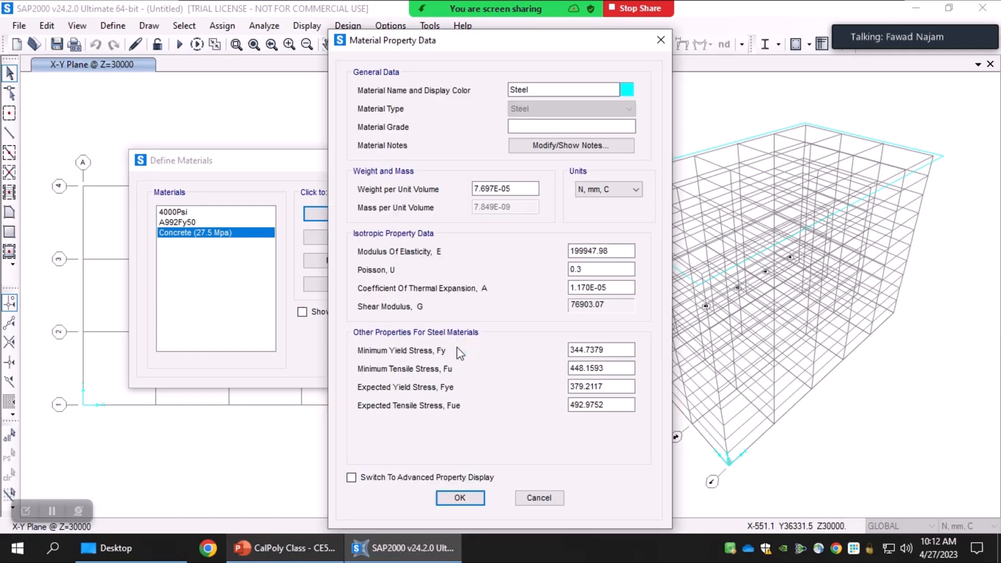
Step: Replace the default name of the new steel material with Rebars
drag(459, 45, 346, 27)
click(445, 74)
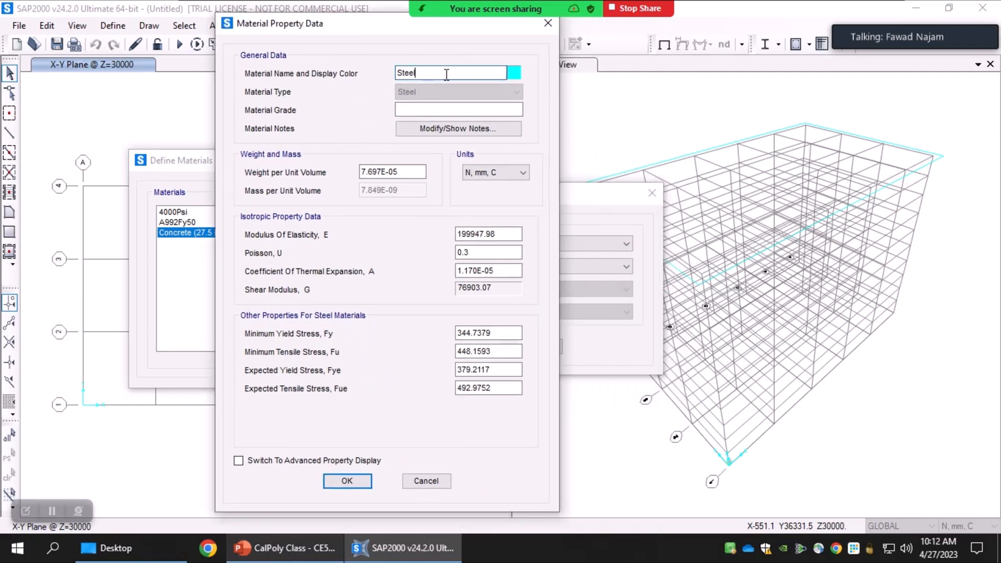
drag(454, 75, 368, 77)
text(RT)
key(BackSpace)
click(522, 173)
click(519, 175)
click(444, 73)
drag(402, 77, 391, 76)
text(R)
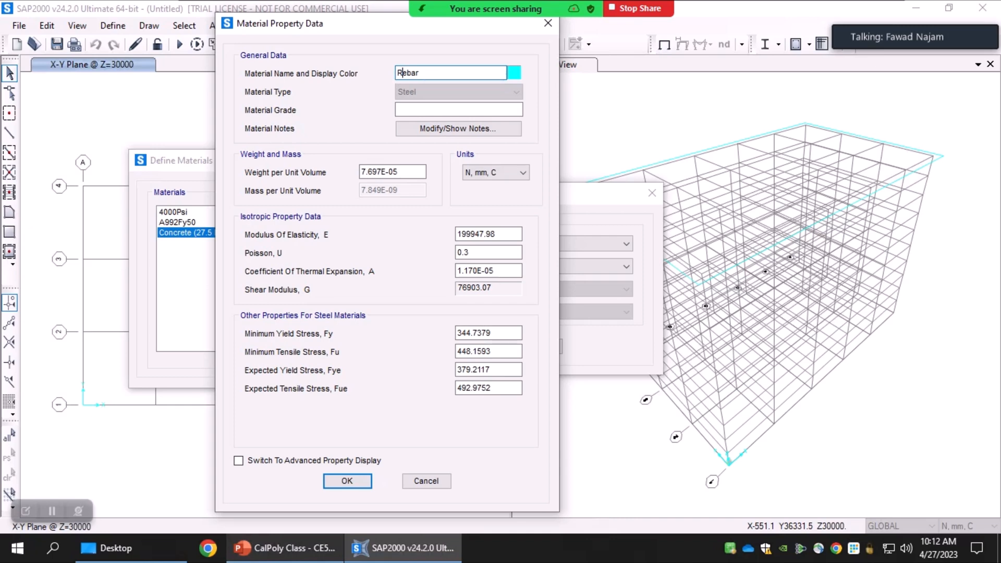
click(451, 73)
text(s)
Step: Check the nominal steel yield strength on the PowerPoint slide, return to SAP2000 and complete the material name as Rebars (413 Mpa)
click(315, 549)
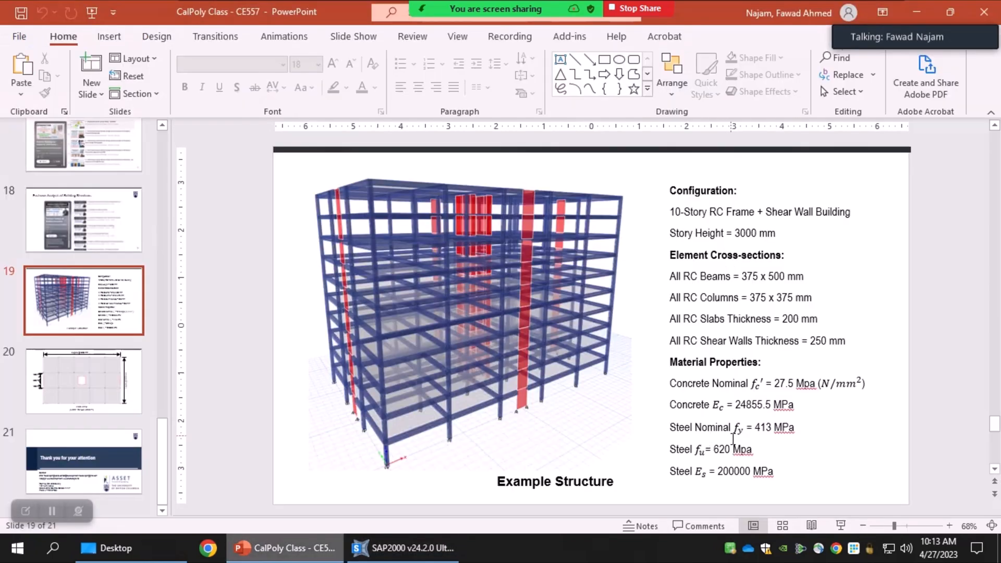
drag(755, 429, 798, 429)
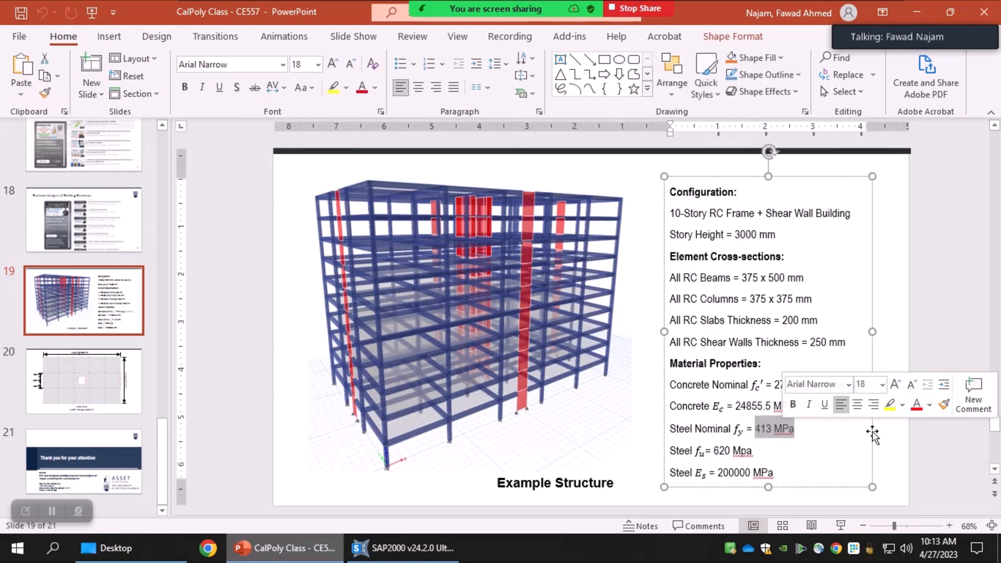
click(884, 470)
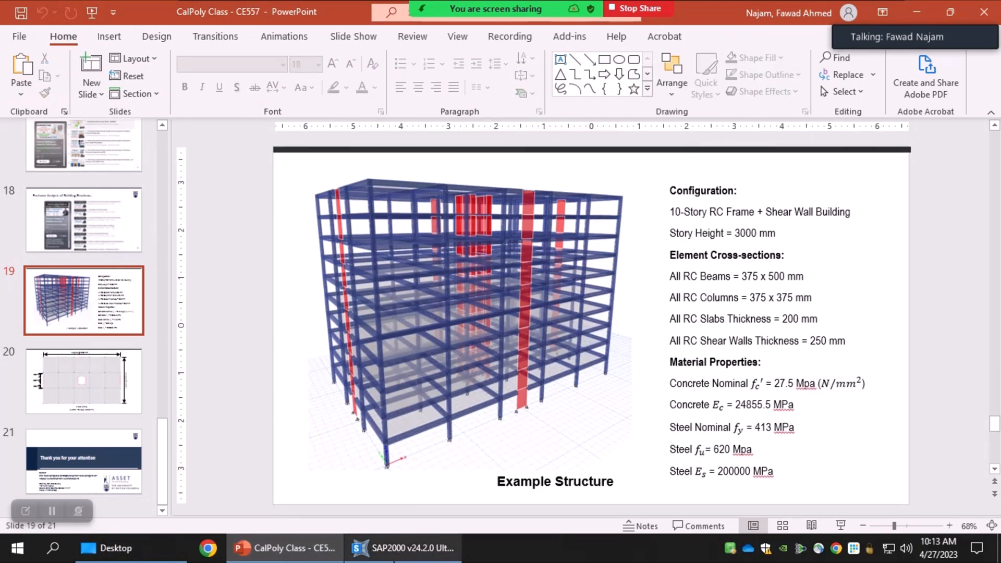
key(alt+Tab)
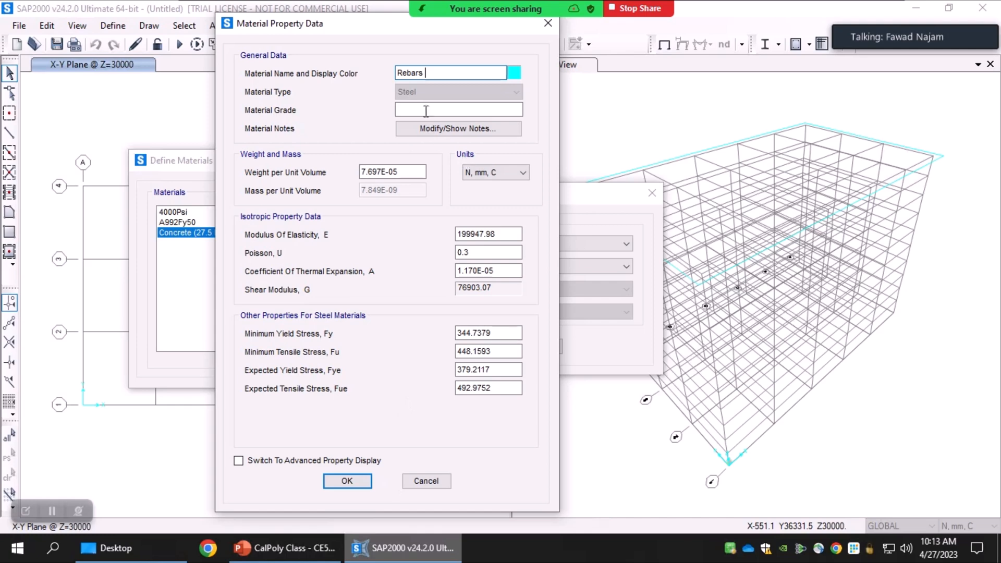
text((413 Mpa)
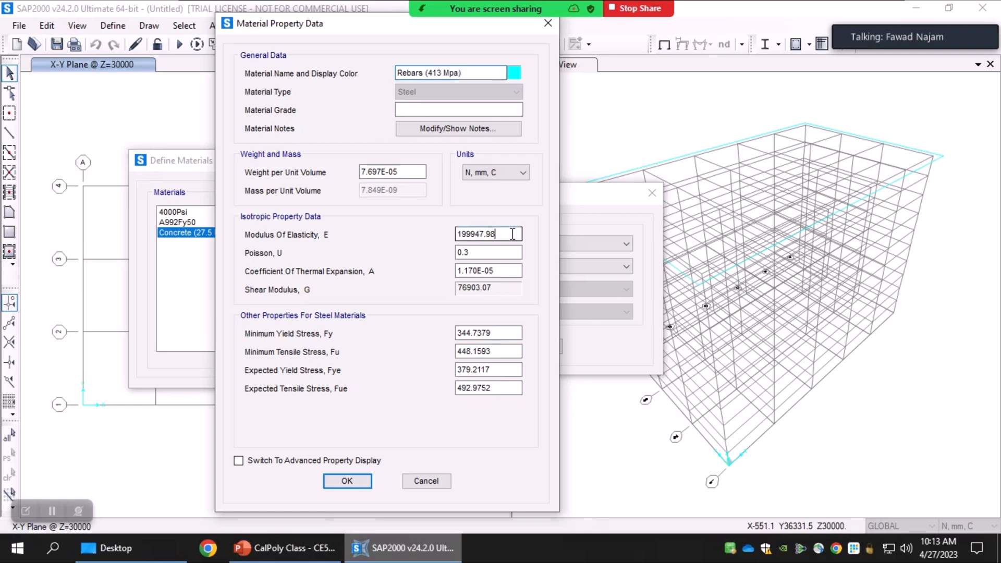
Step: Review the rebar steel's modulus of elasticity, Poisson's ratio, coefficient of thermal expansion and weight per unit volume
double_click(476, 236)
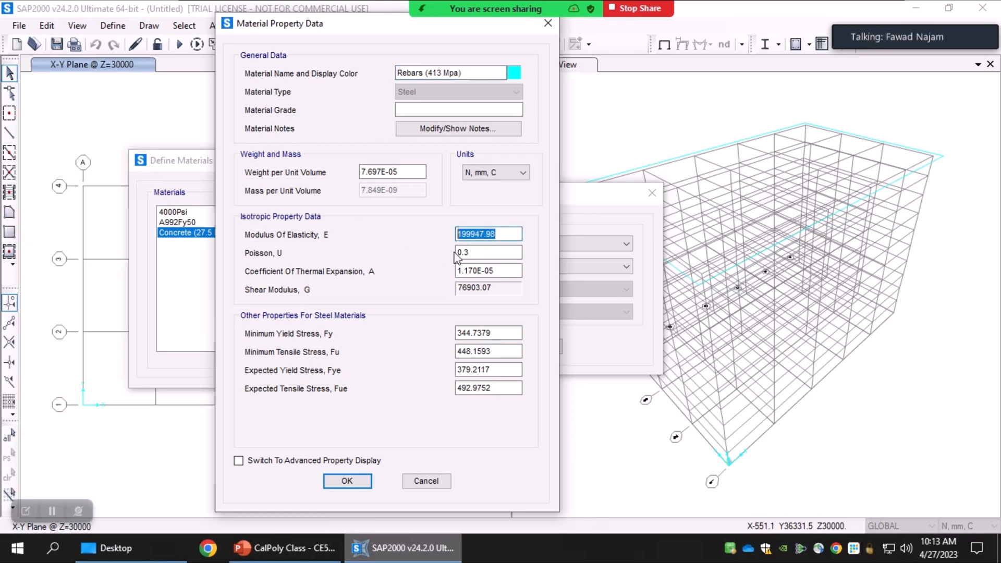
click(473, 236)
drag(509, 233, 423, 240)
click(477, 254)
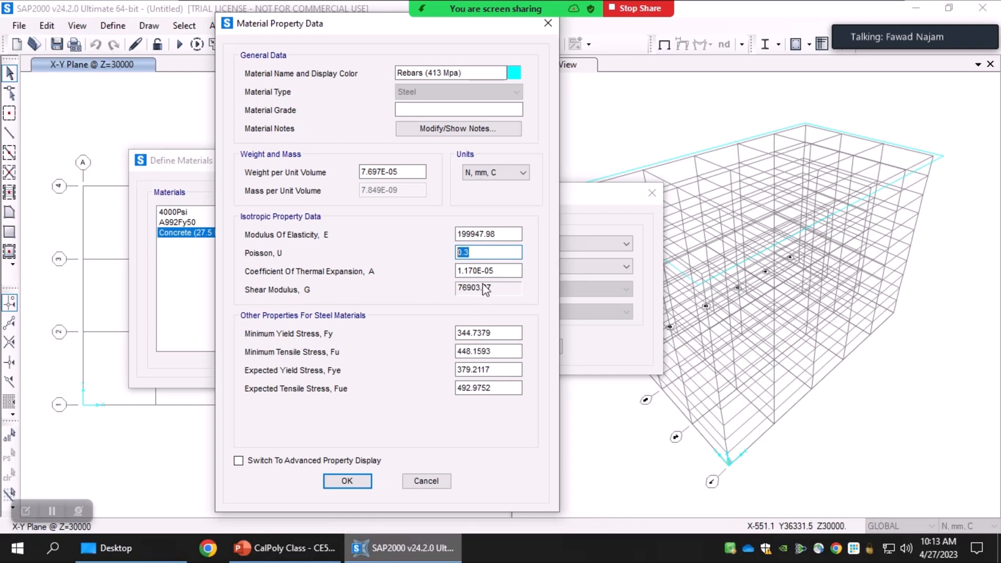
drag(503, 270, 426, 269)
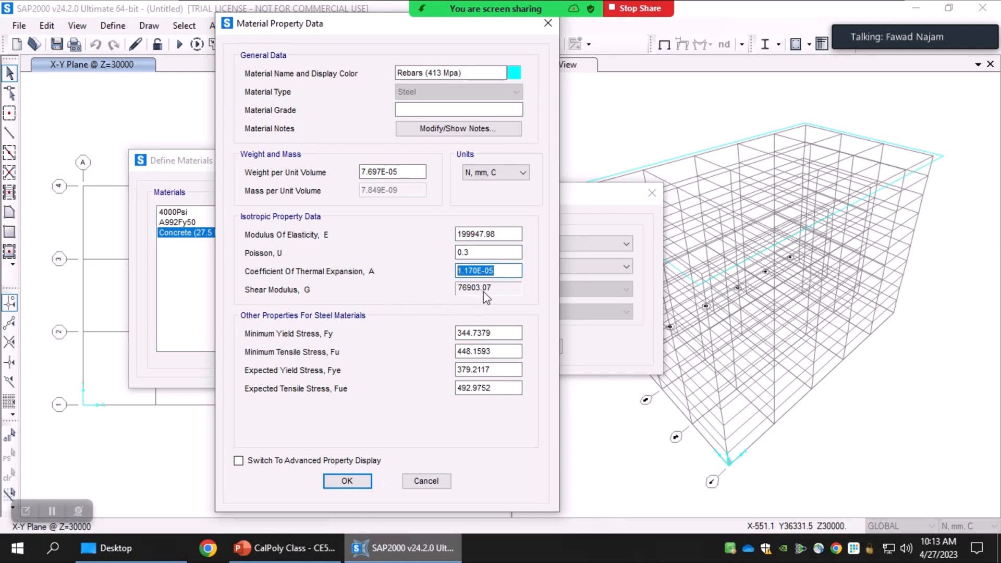
click(421, 171)
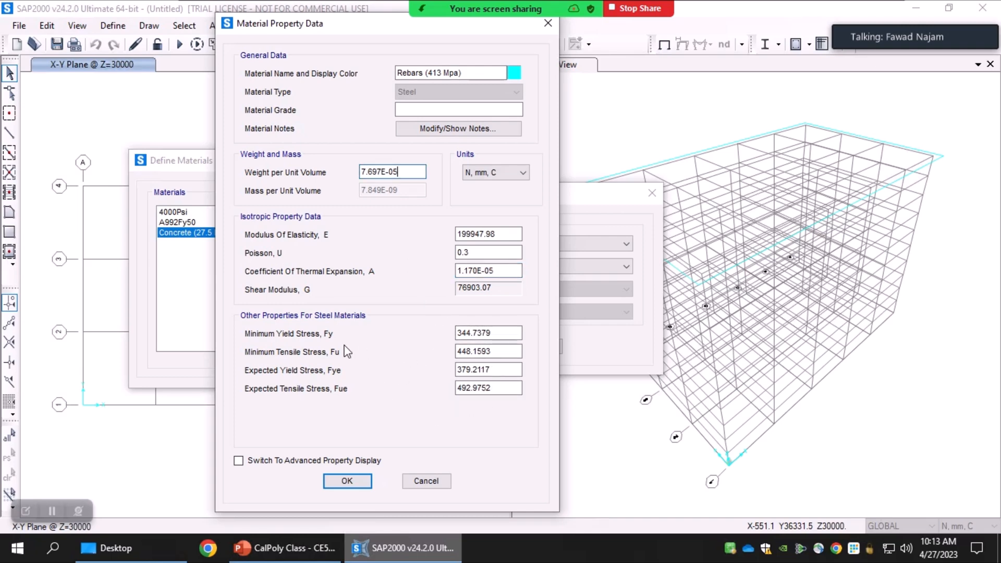
Step: Set the rebar steel's minimum yield stress Fy to 413 and check its tensile strength on the PowerPoint slide
click(469, 332)
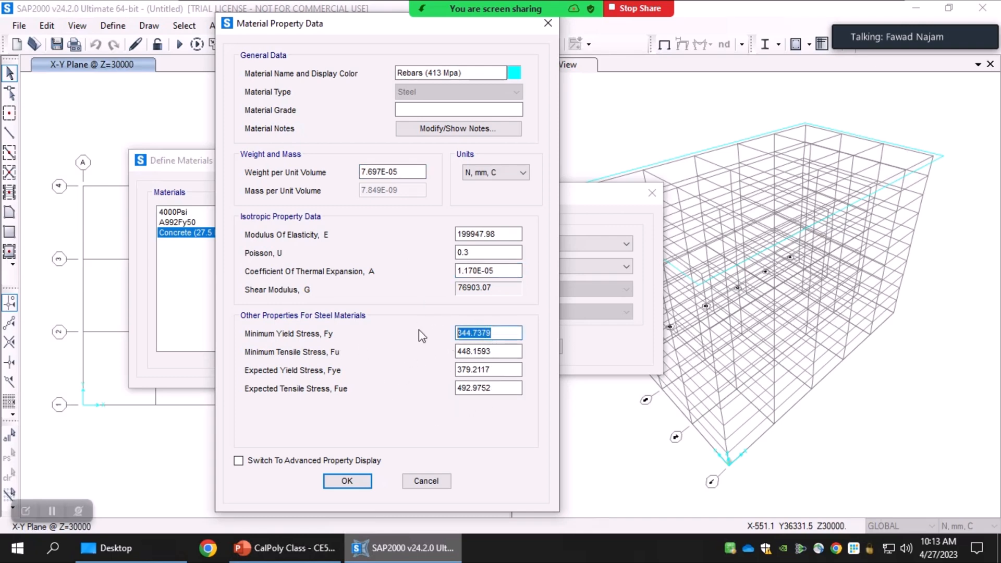
text(413)
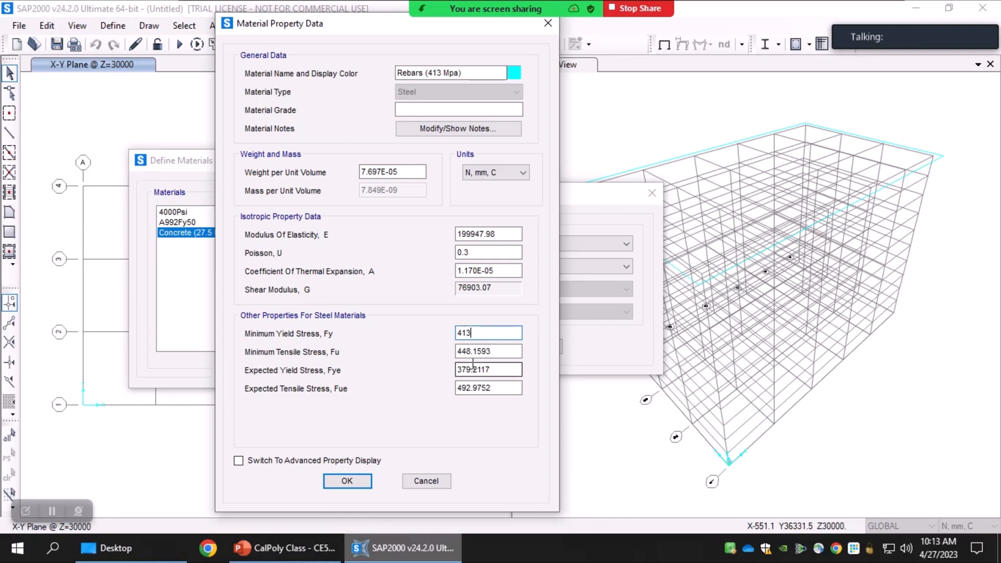
click(486, 352)
click(284, 548)
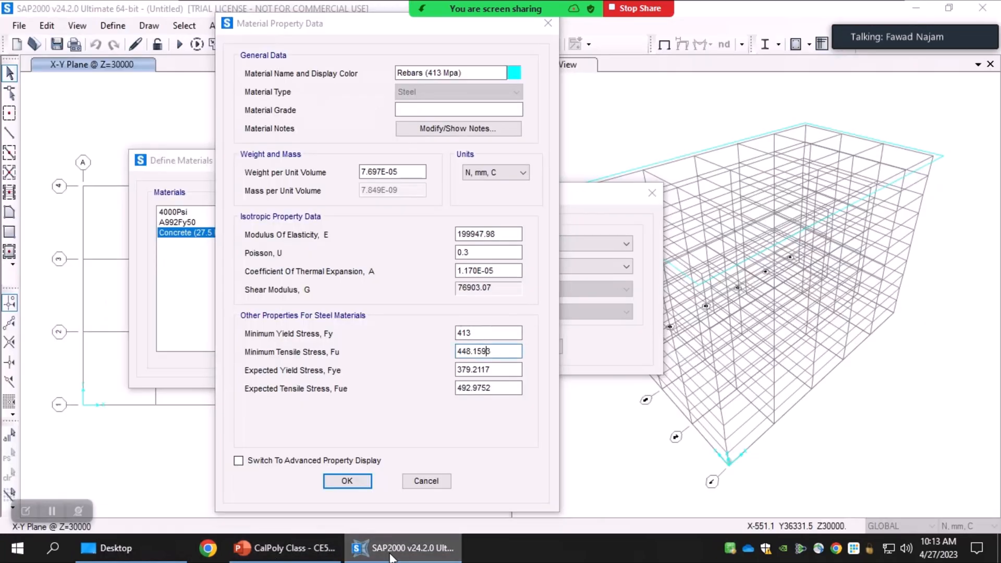
click(388, 552)
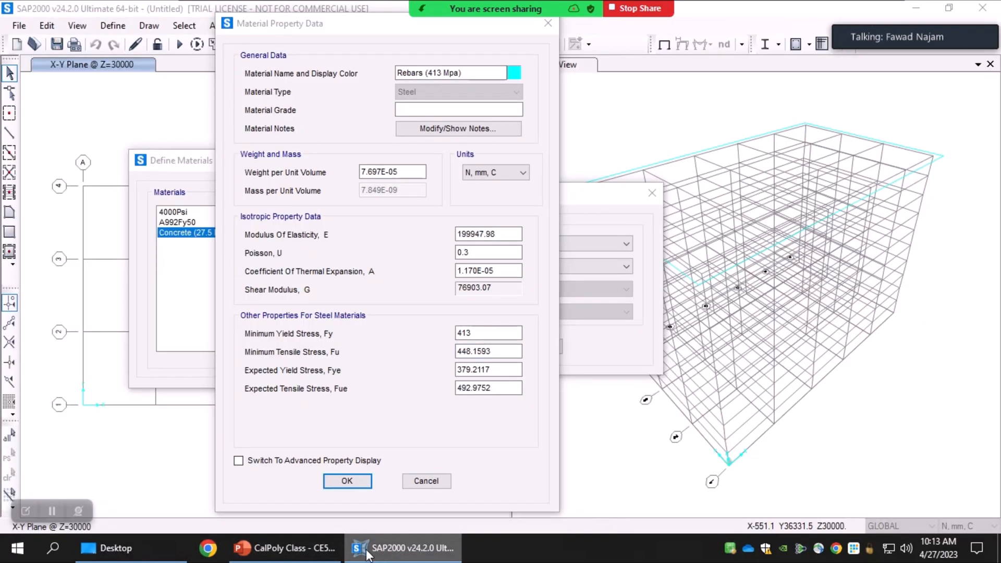
click(304, 561)
click(410, 557)
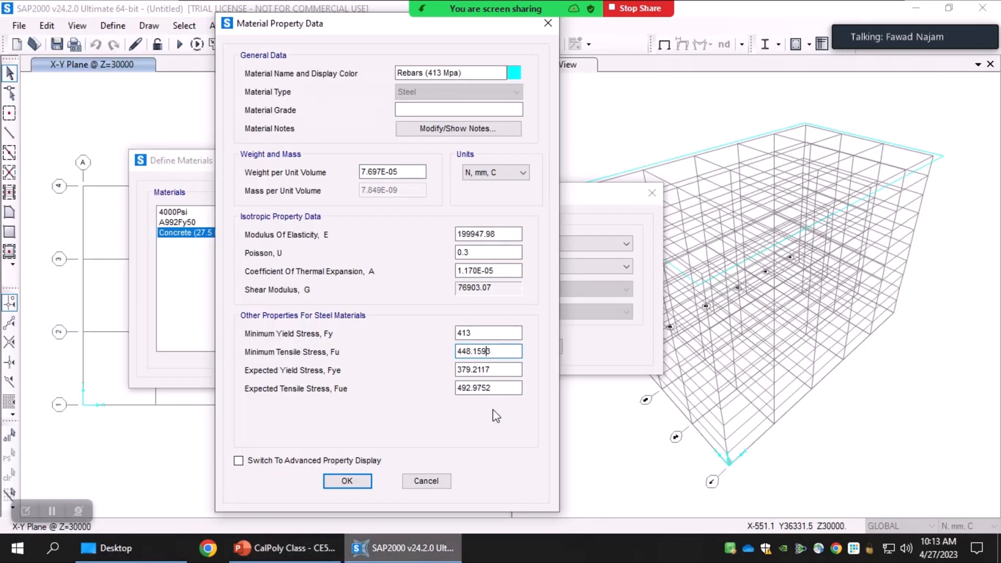
Step: Set the minimum tensile stress Fu to 620 and open the expected yield stress Fye for editing
drag(509, 351, 452, 354)
text(620)
click(496, 371)
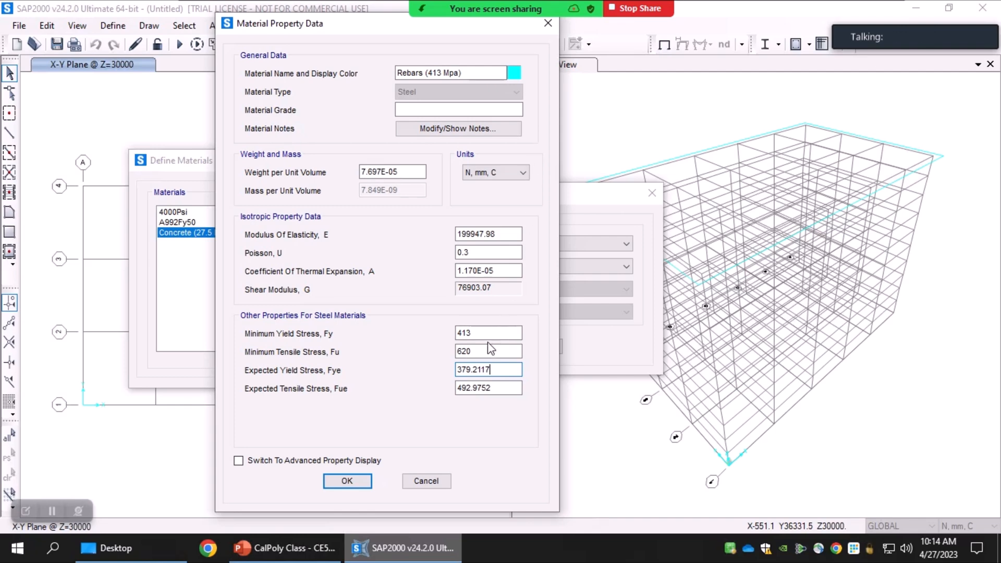
Step: Set the rebar steel's expected yield stress Fye to 413 and expected tensile stress Fue to 620, and accept the material
click(453, 334)
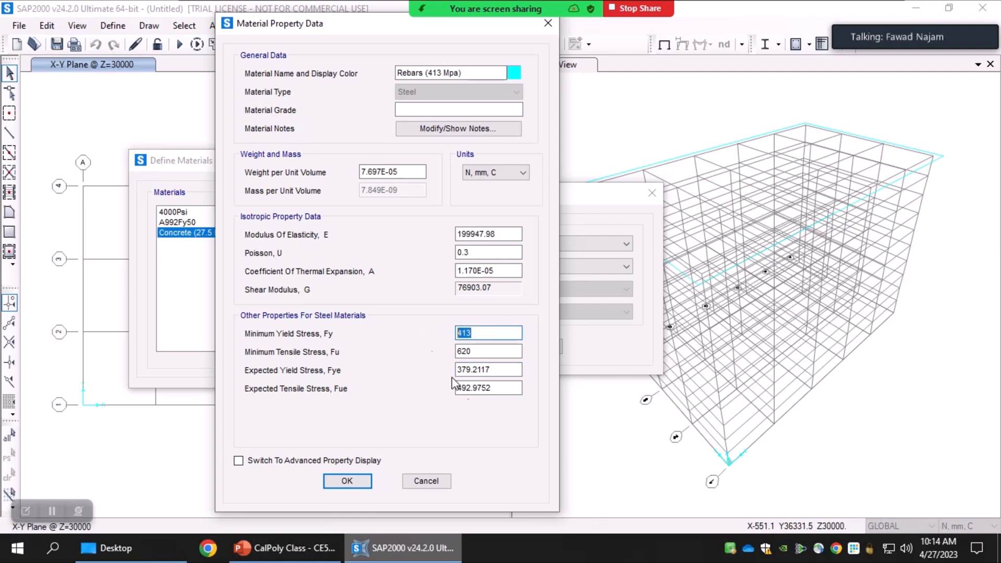
key(Tab)
key(Tab)
text(413)
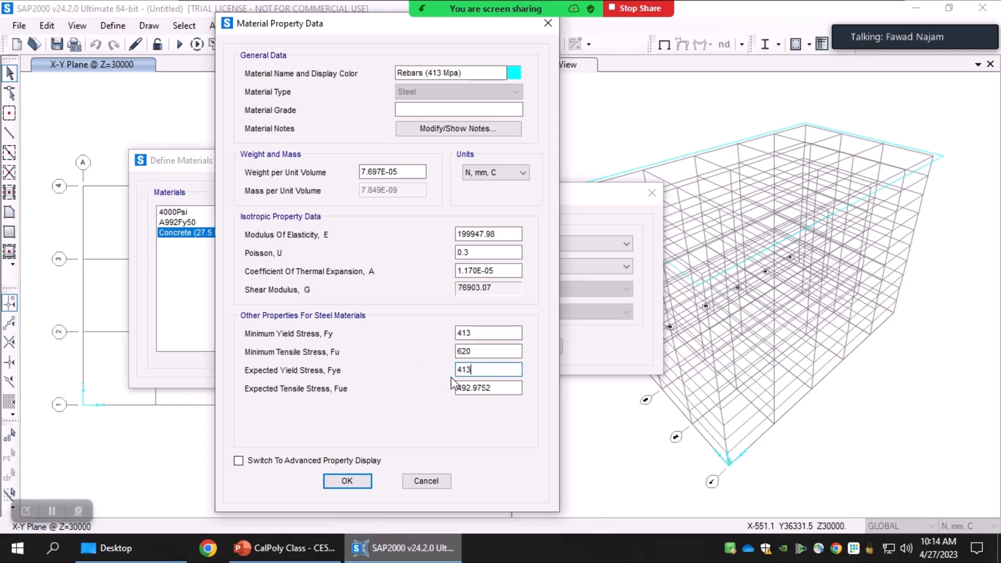
key(shift+Tab)
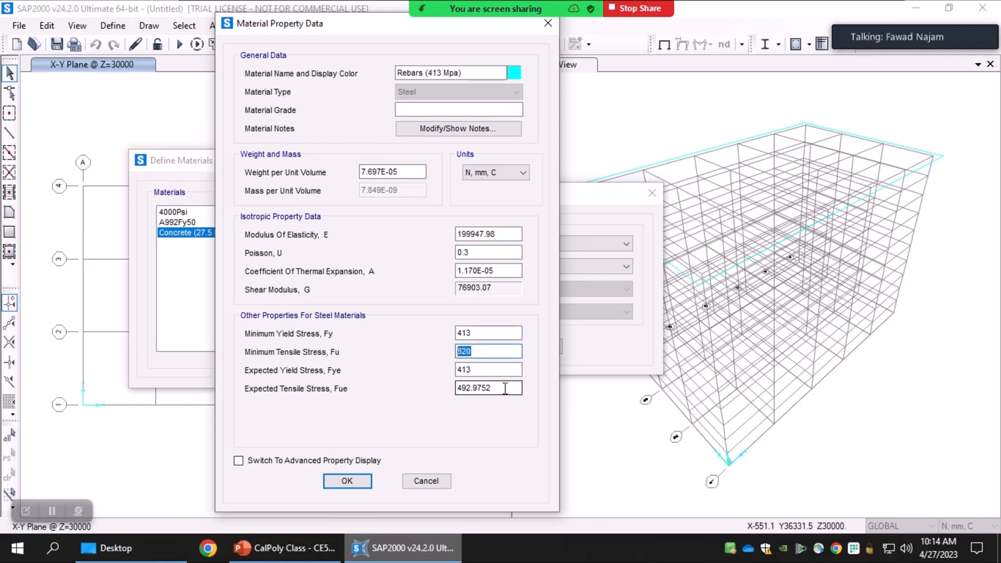
drag(513, 387, 415, 383)
text(620)
key(shift+Tab)
click(490, 370)
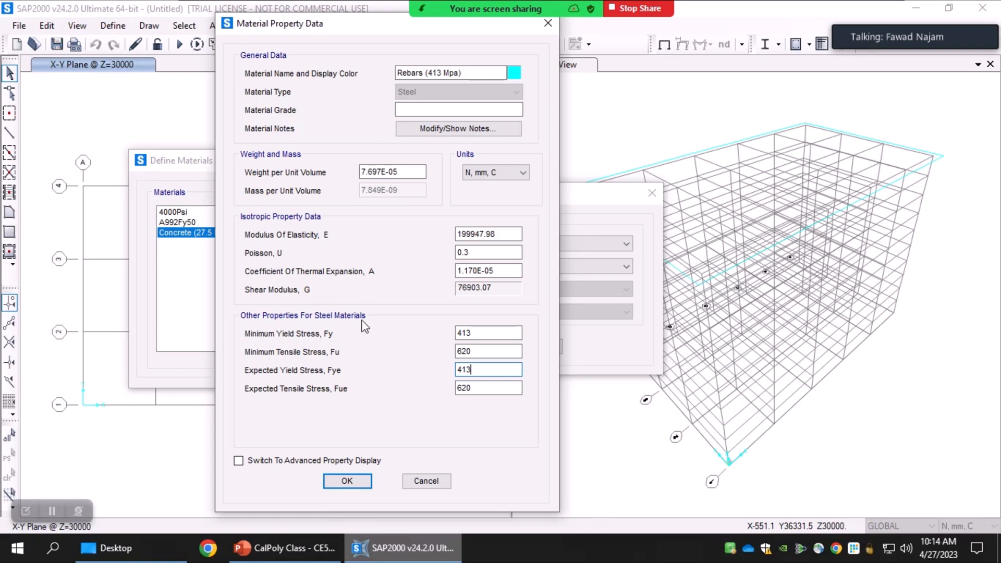
click(363, 482)
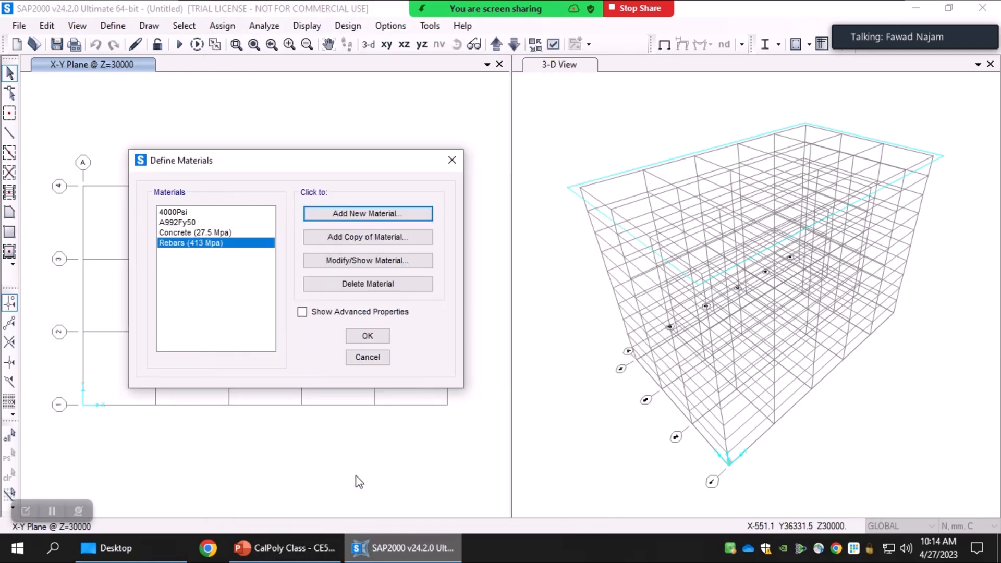
Step: Check the Concrete (27.5 Mpa) and Rebars (413 Mpa) entries in the materials list and accept the material definitions
click(202, 235)
click(203, 244)
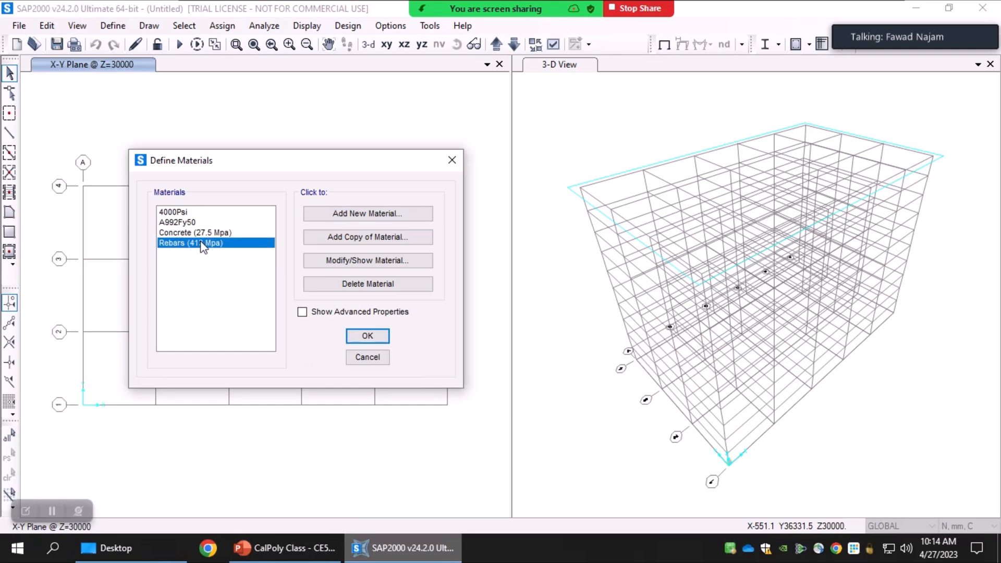
click(216, 233)
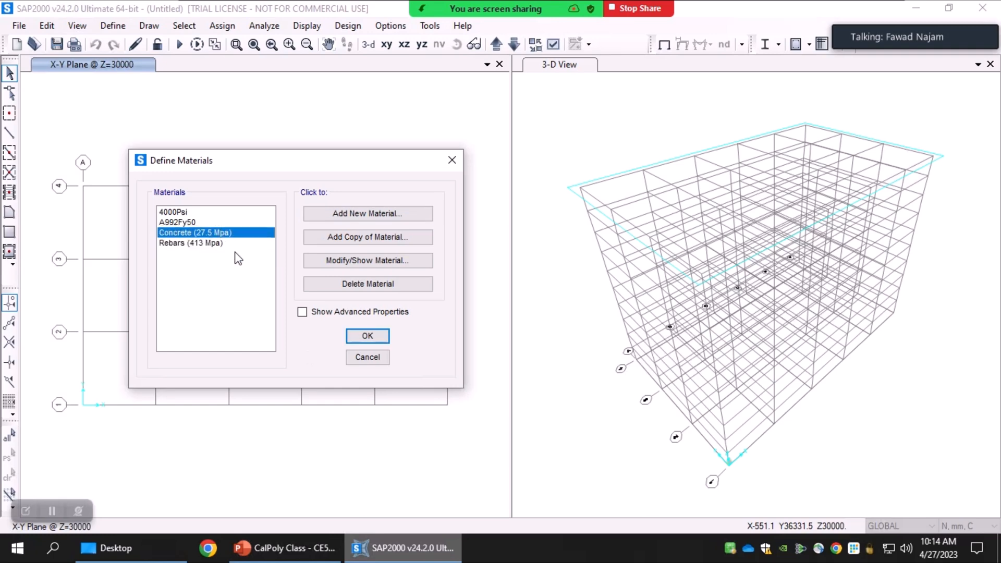
click(368, 337)
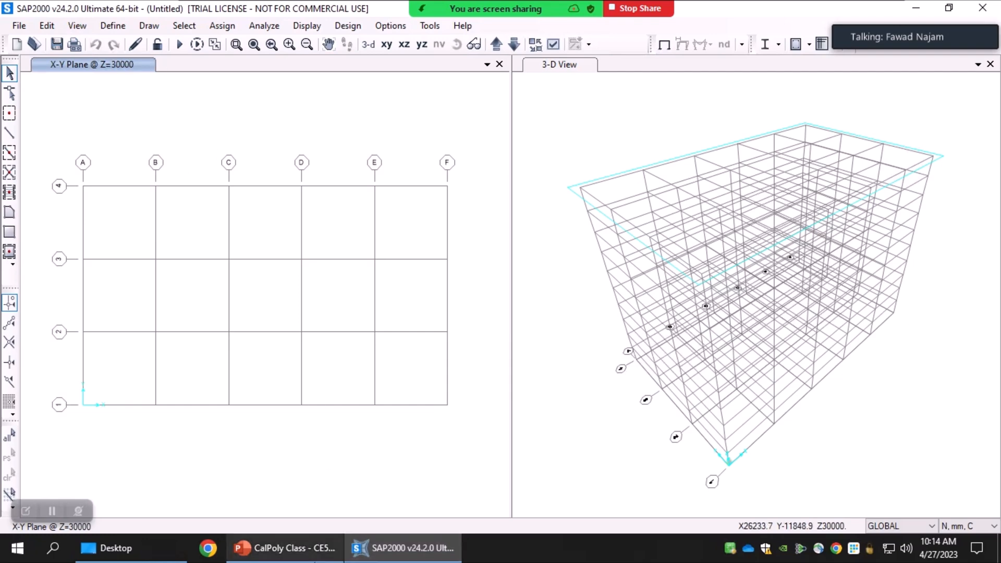
Step: Switch to PowerPoint, review the Typical Workflow in SAP 2000 and ETABS slide up to section properties, and return to SAP2000
click(294, 550)
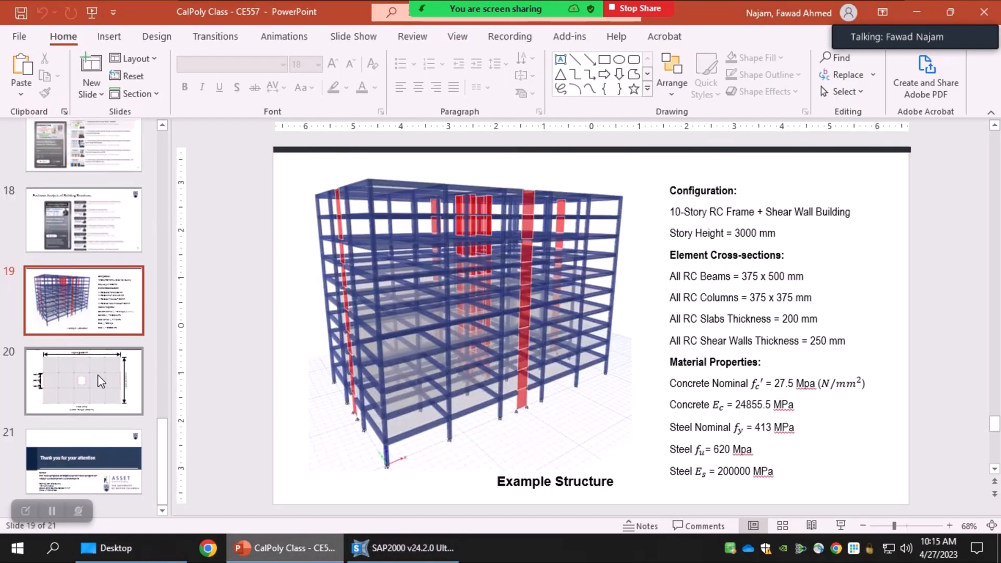
scroll(92, 334, up, 8)
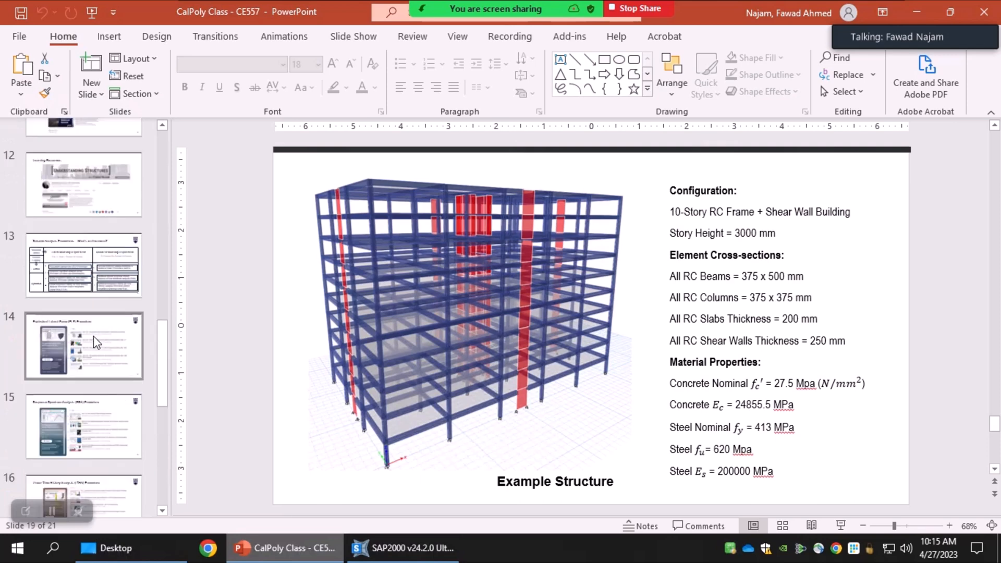
scroll(91, 337, up, 3)
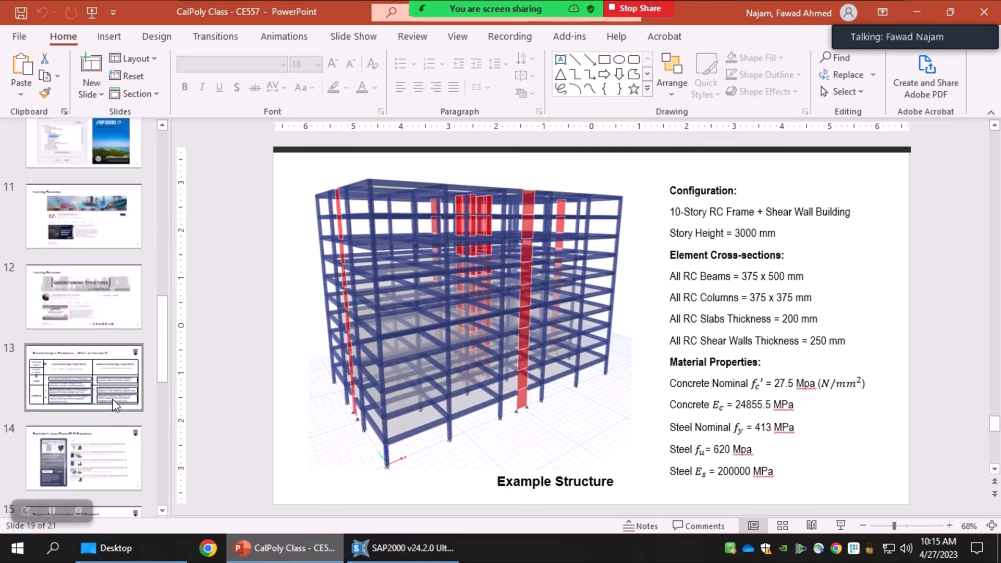
click(95, 212)
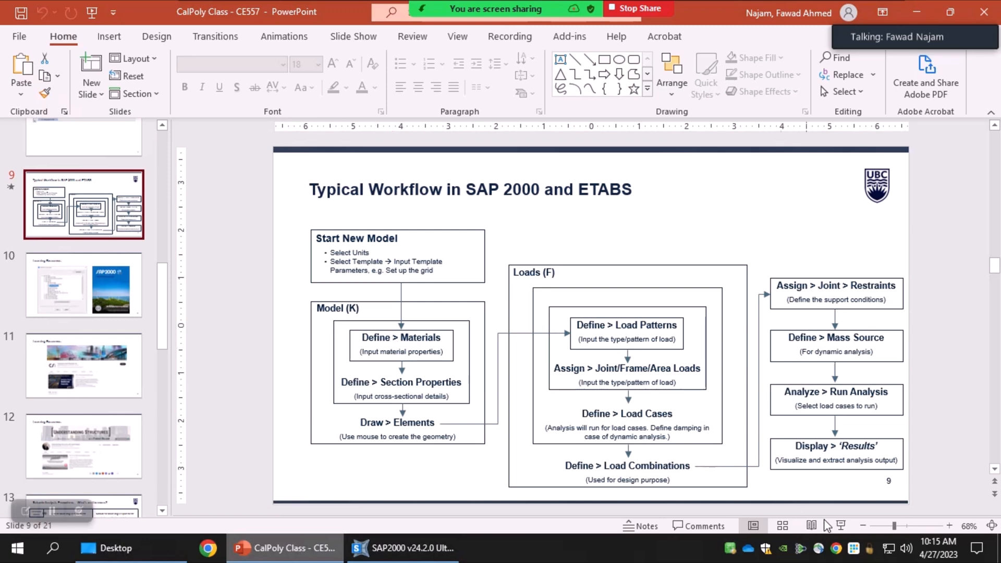
click(841, 526)
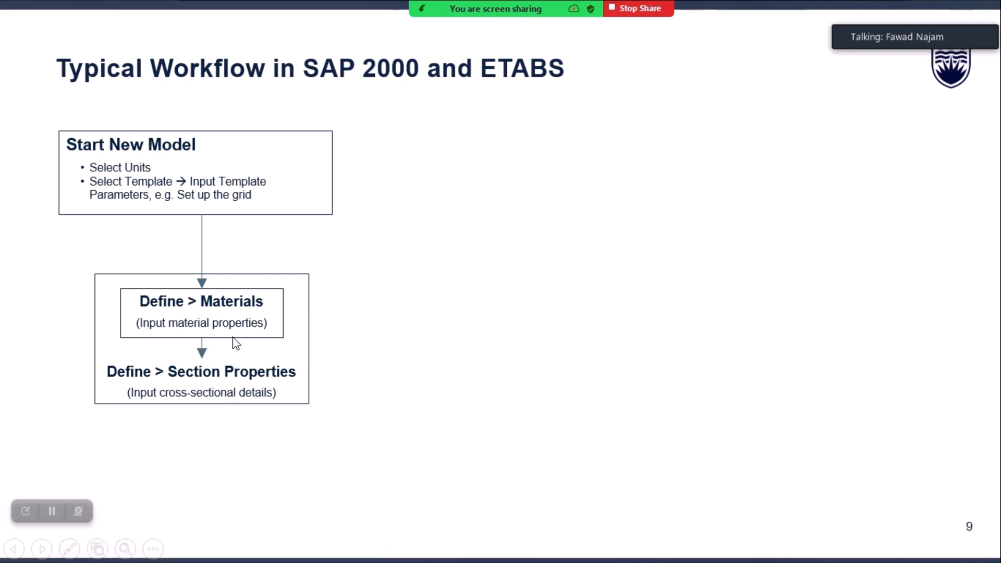
key(Escape)
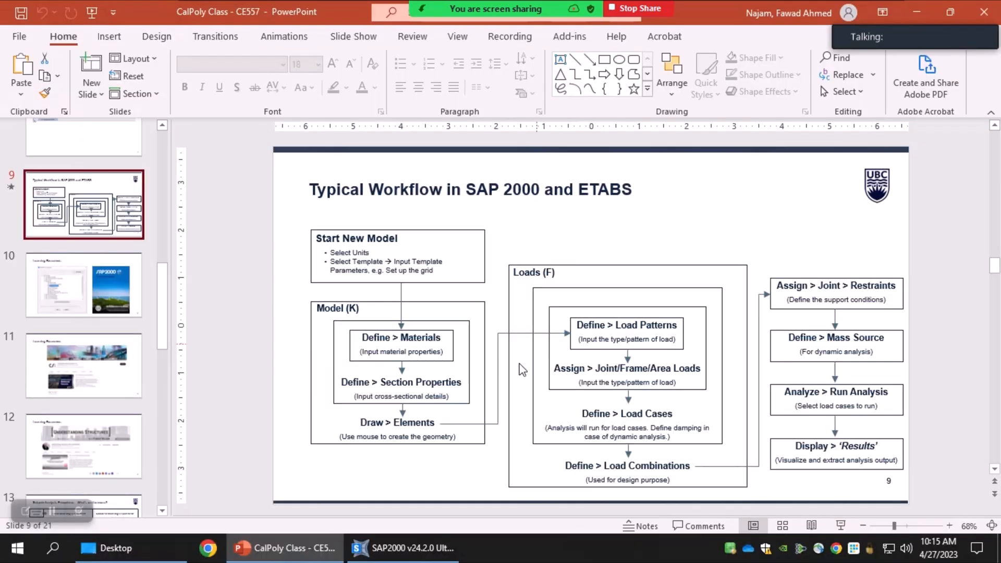
key(alt+Tab)
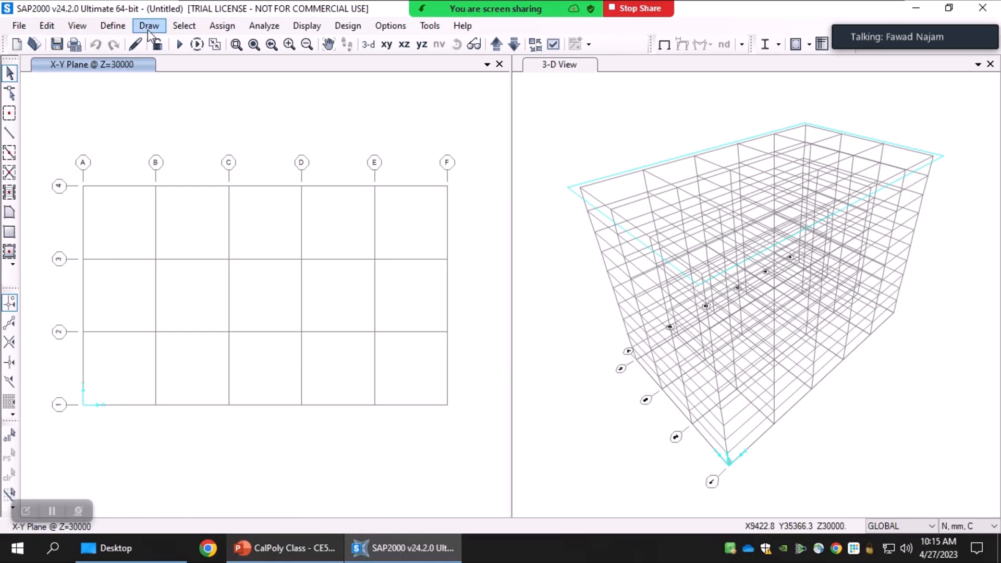
Step: Add a new frame section property of type Concrete with a rectangular shape
click(111, 27)
mouse_move(161, 67)
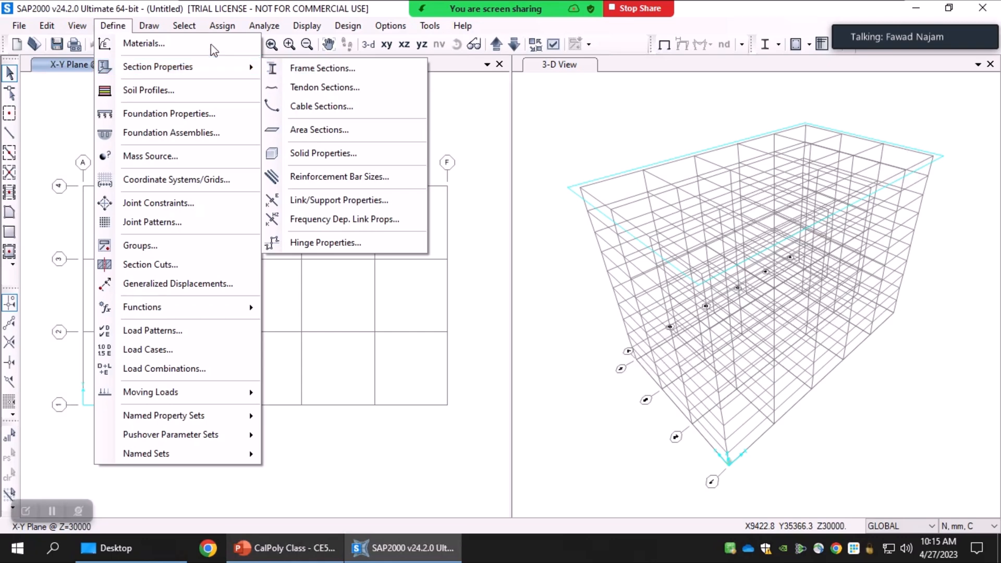
click(380, 70)
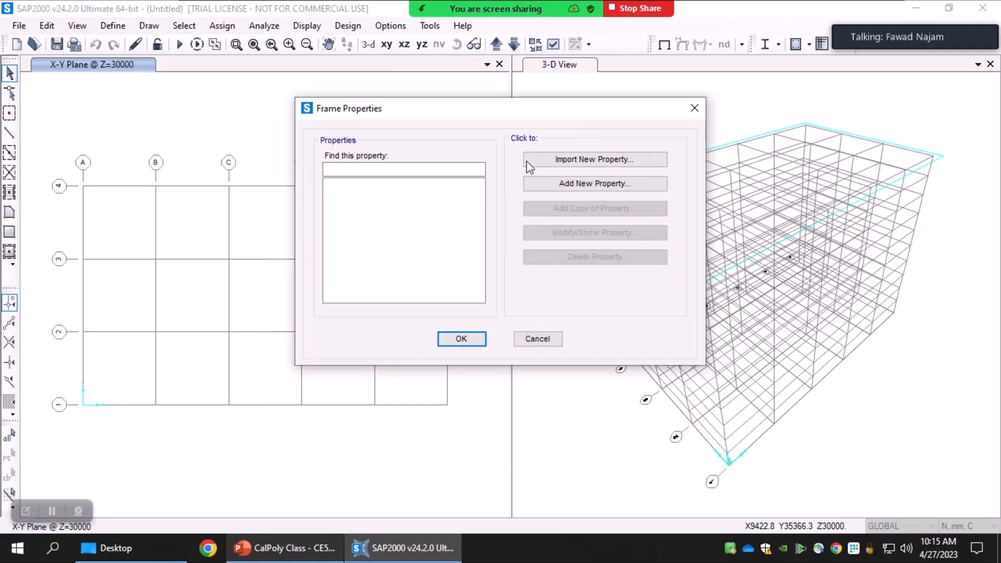
click(579, 185)
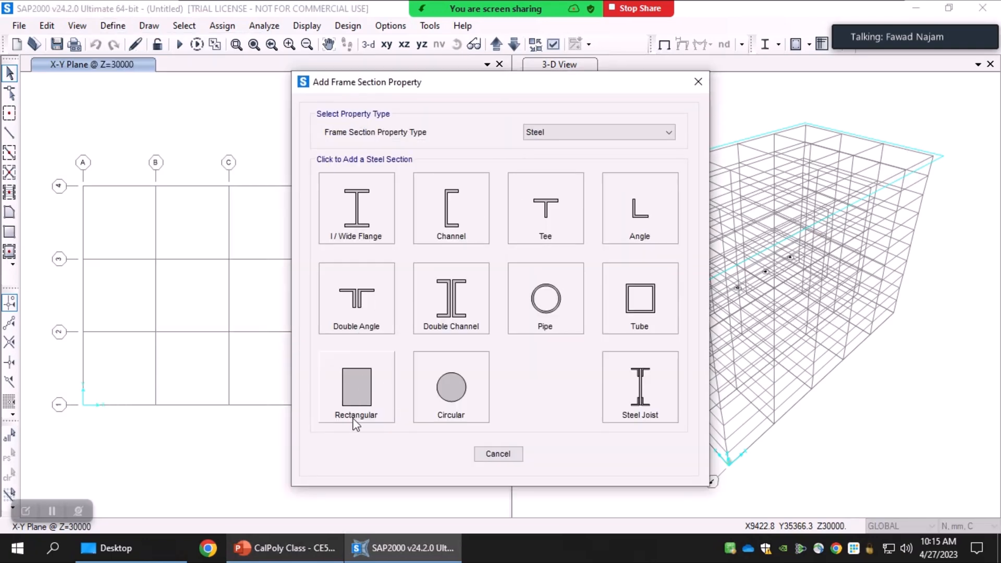
click(599, 136)
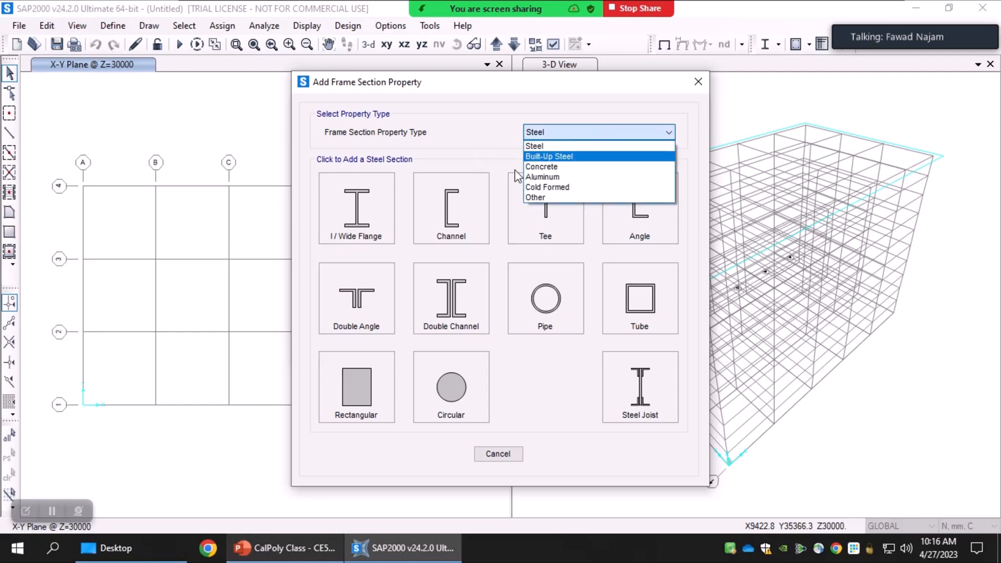
click(534, 165)
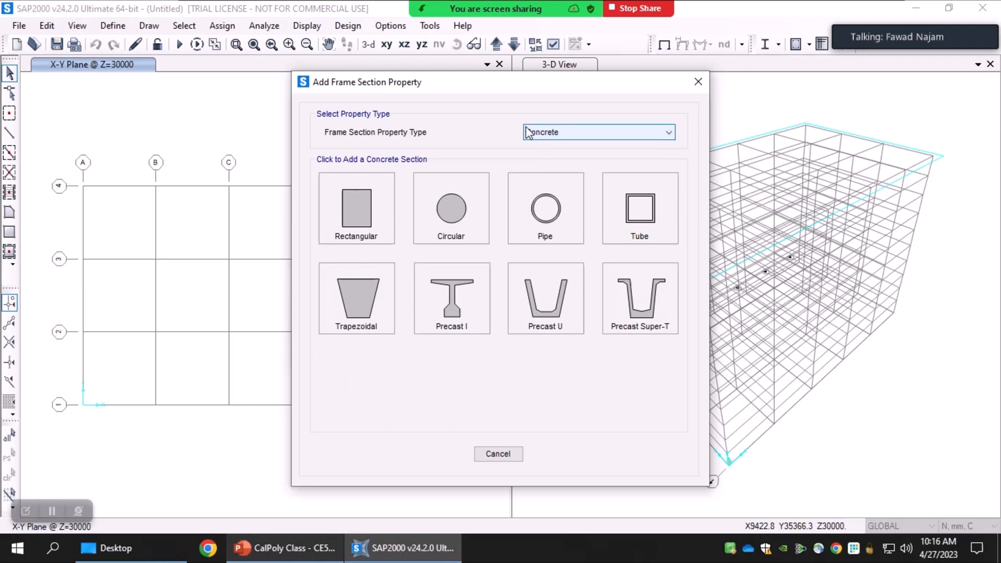
click(356, 237)
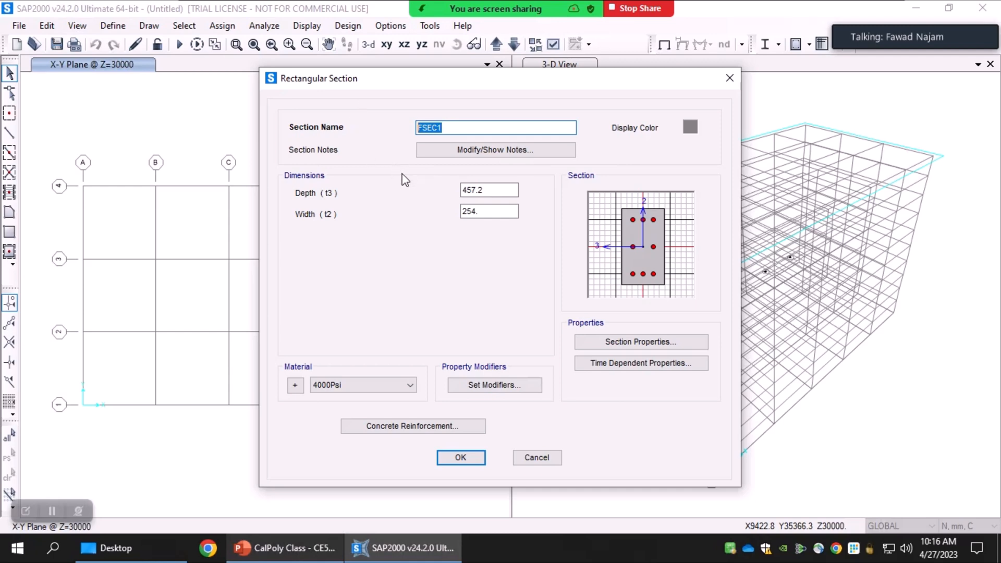
Step: Name the new rectangular concrete section Beams
text(Re)
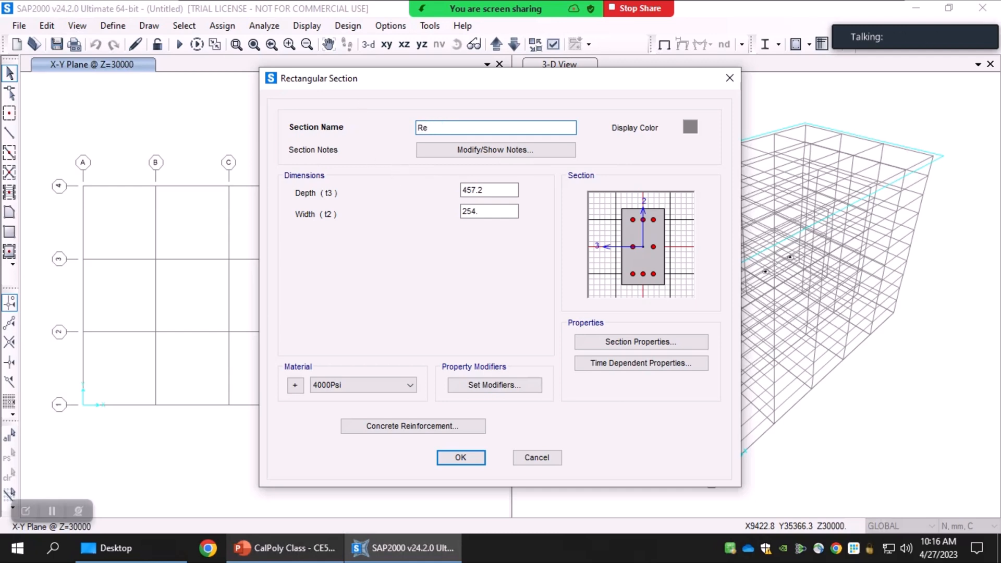
key(BackSpace)
key(BackSpace)
text(Beams)
Step: Check the RC beam cross-section dimensions on the Example Structure slide in PowerPoint and return to SAP2000
double_click(507, 190)
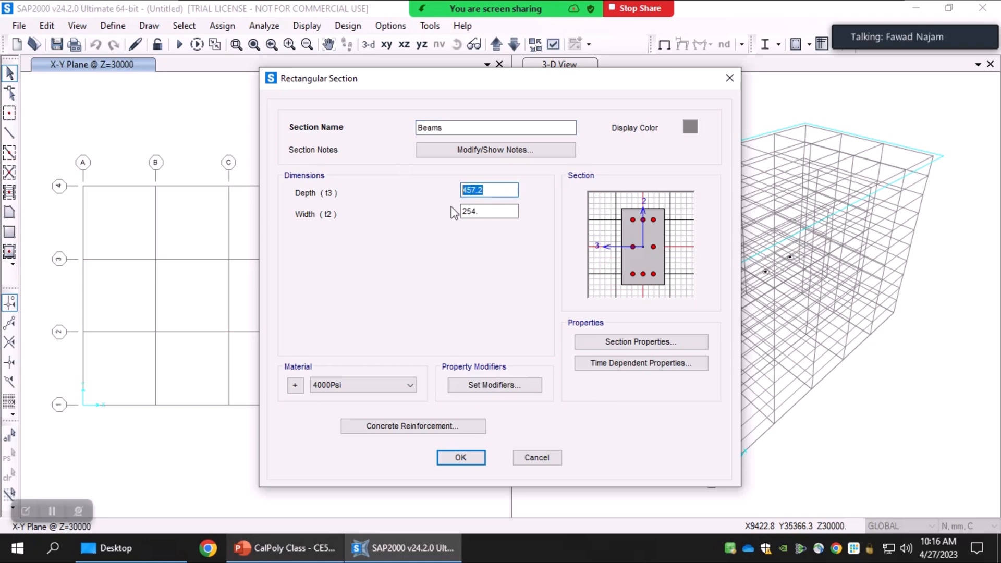
double_click(490, 212)
click(299, 556)
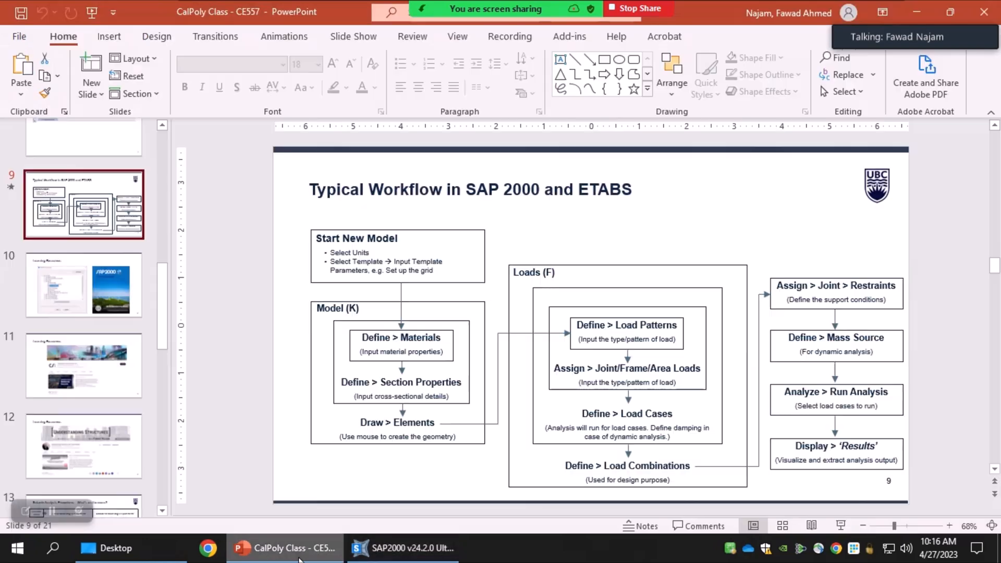
scroll(81, 367, up, 1)
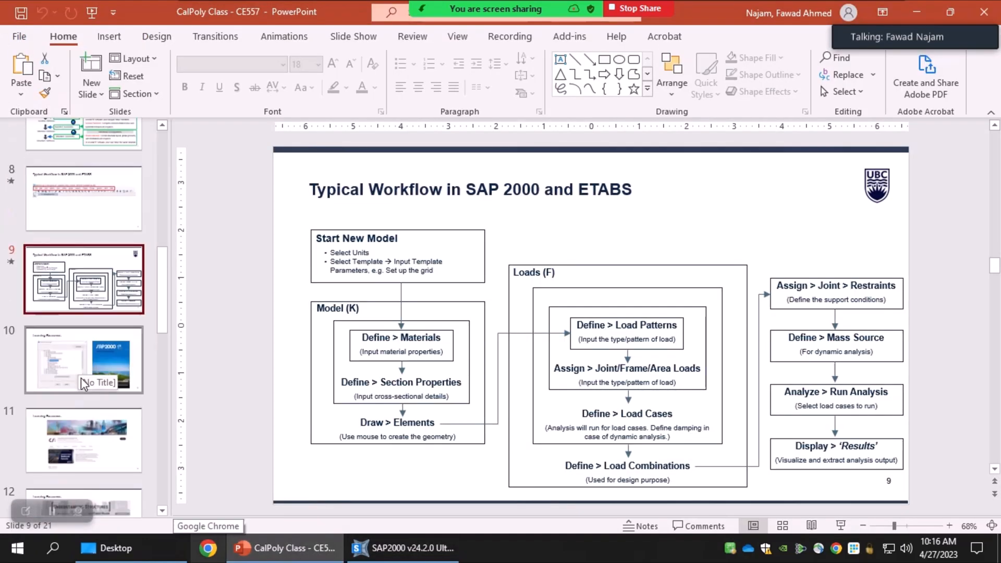
scroll(81, 367, down, 6)
scroll(89, 416, down, 4)
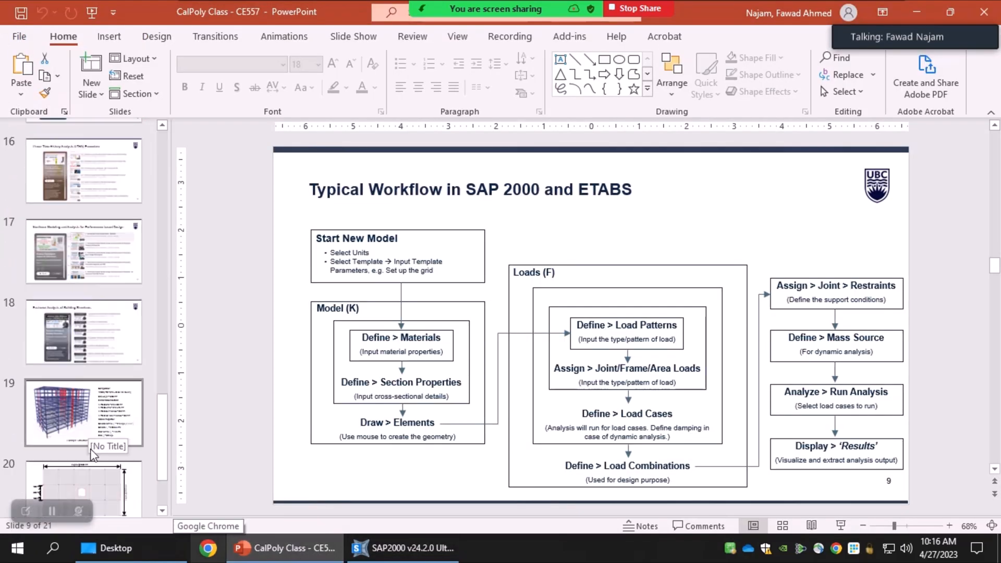
click(90, 307)
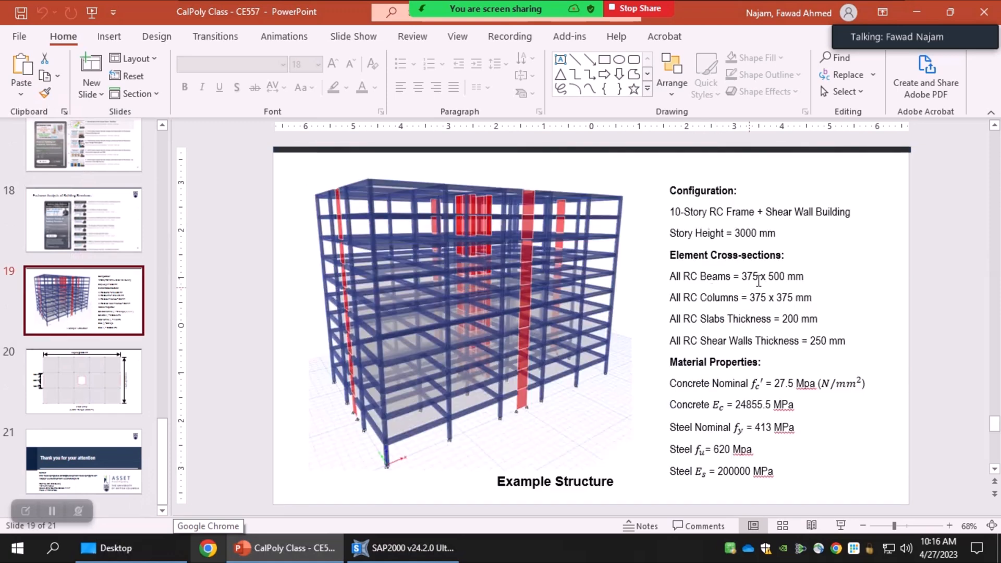
drag(742, 278, 804, 278)
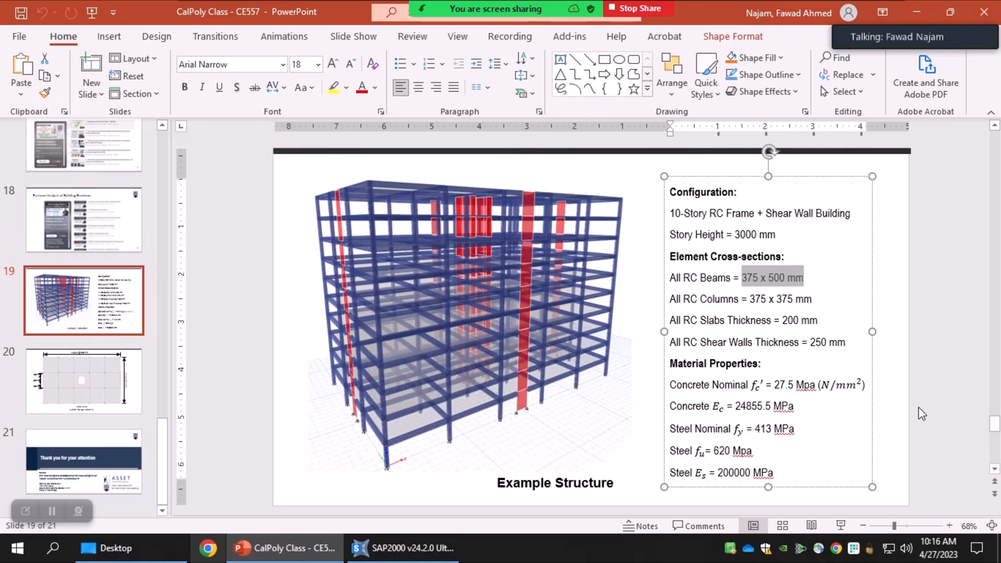
click(401, 548)
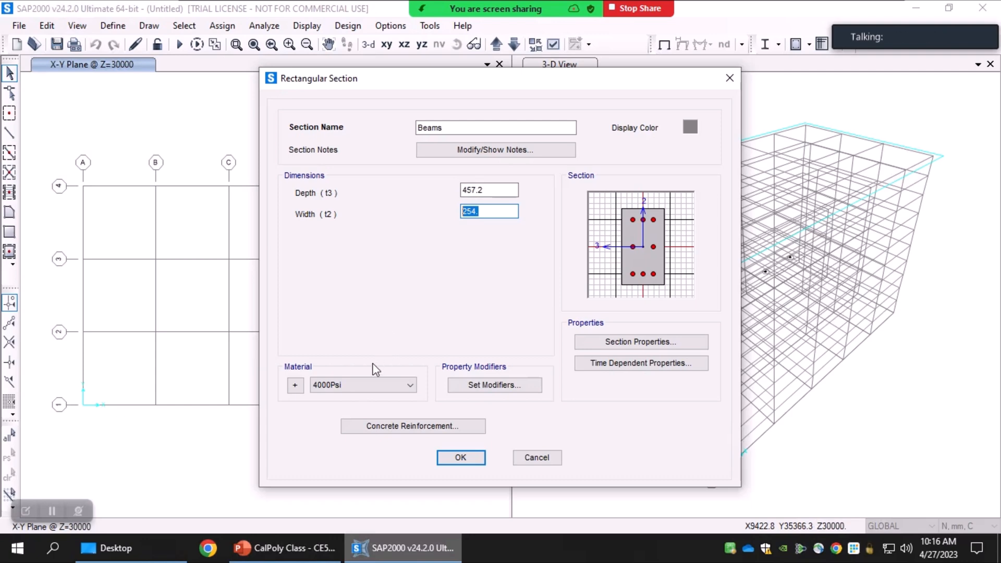
Step: Set the Beams section's depth (t3) to 500 and width (t2) to 375, and accept the section
click(349, 385)
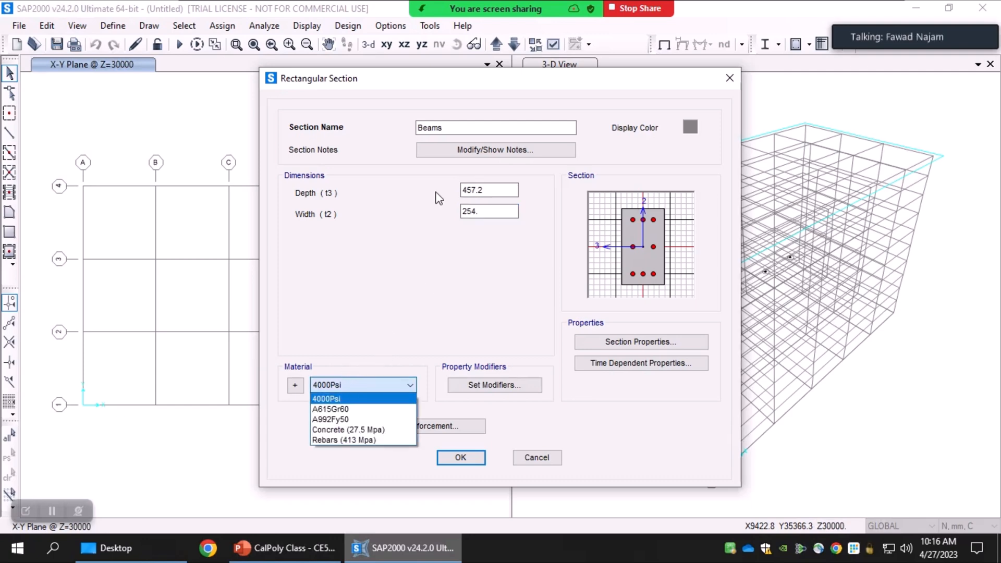
click(472, 191)
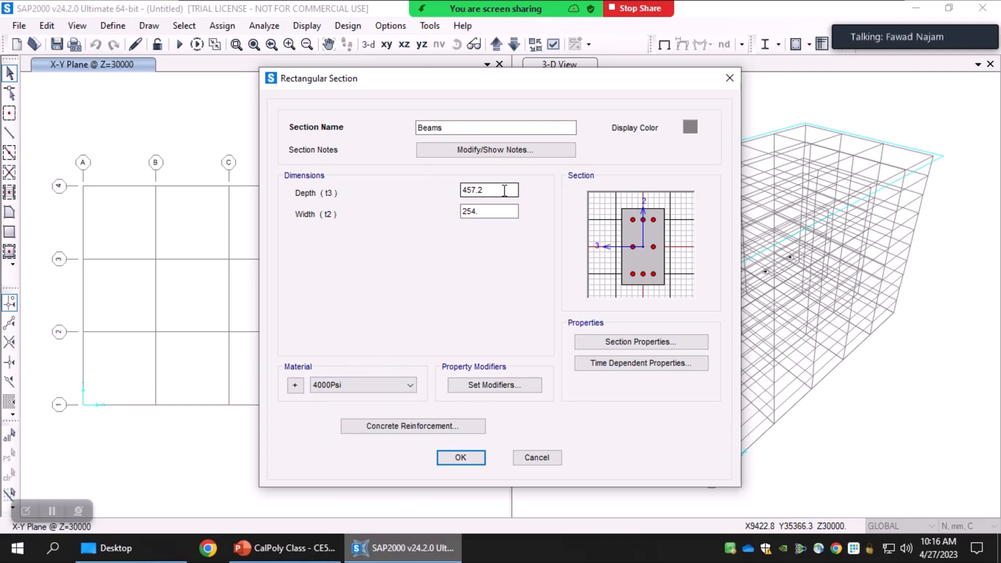
text(3)
text(5)
text(000)
key(BackSpace)
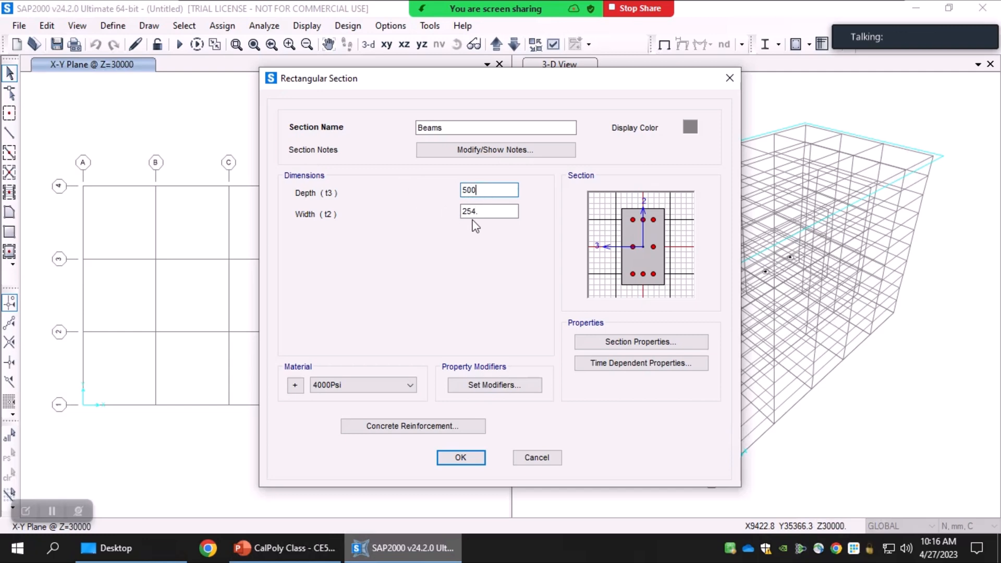
click(482, 212)
drag(424, 204, 412, 204)
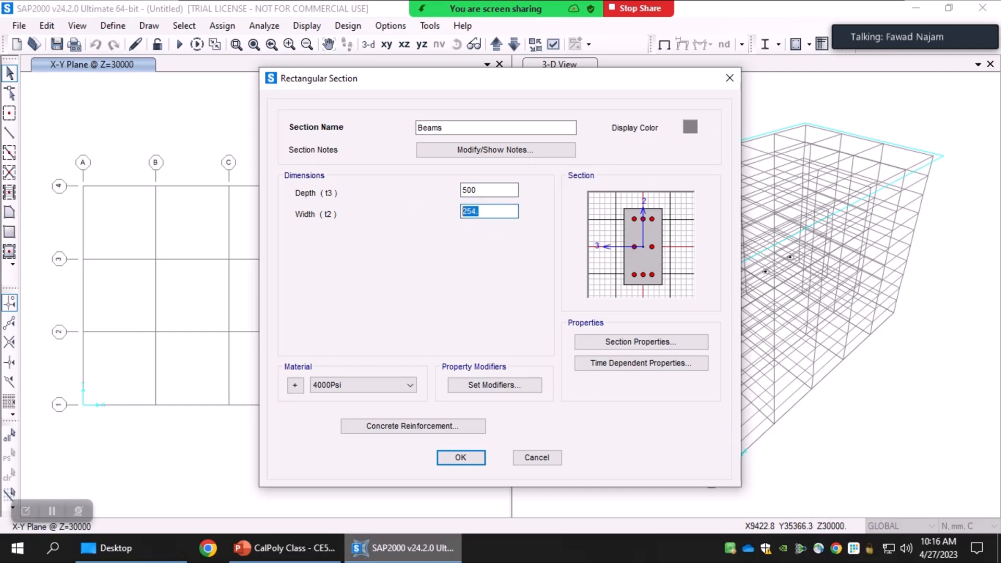
text(375)
click(478, 190)
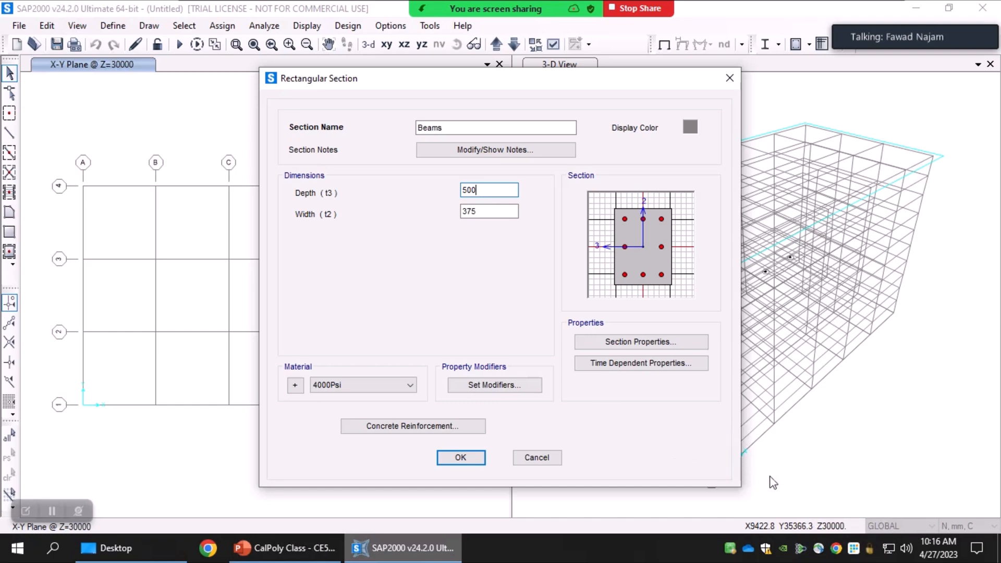
click(472, 458)
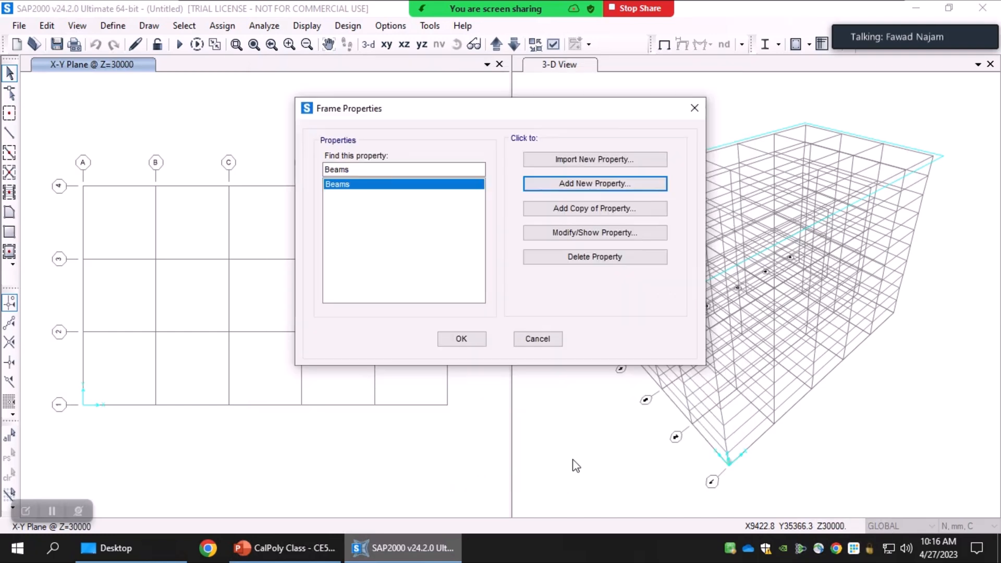
Step: Accept the frame properties and check the list of available unit systems, keeping N, mm, C
click(462, 338)
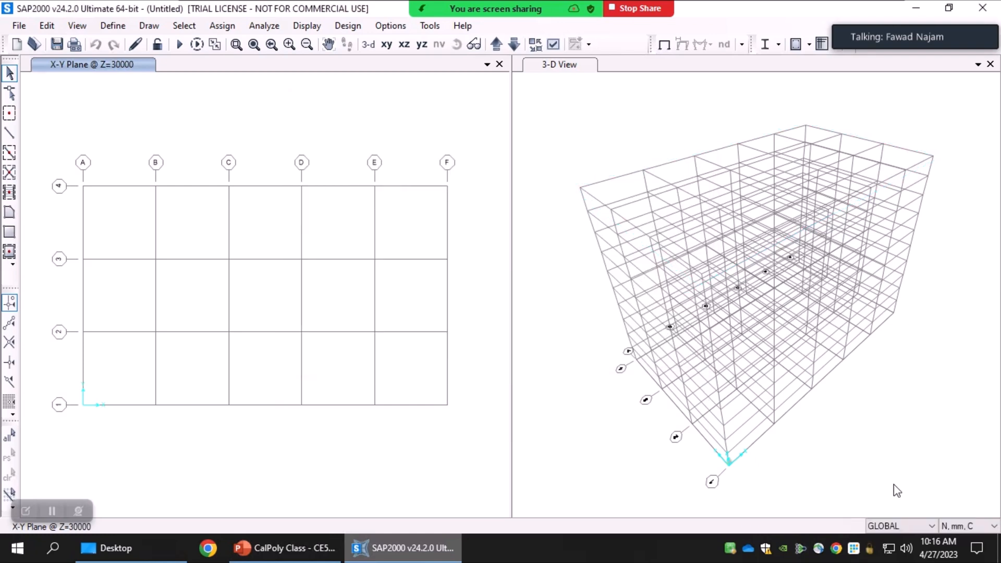
click(975, 527)
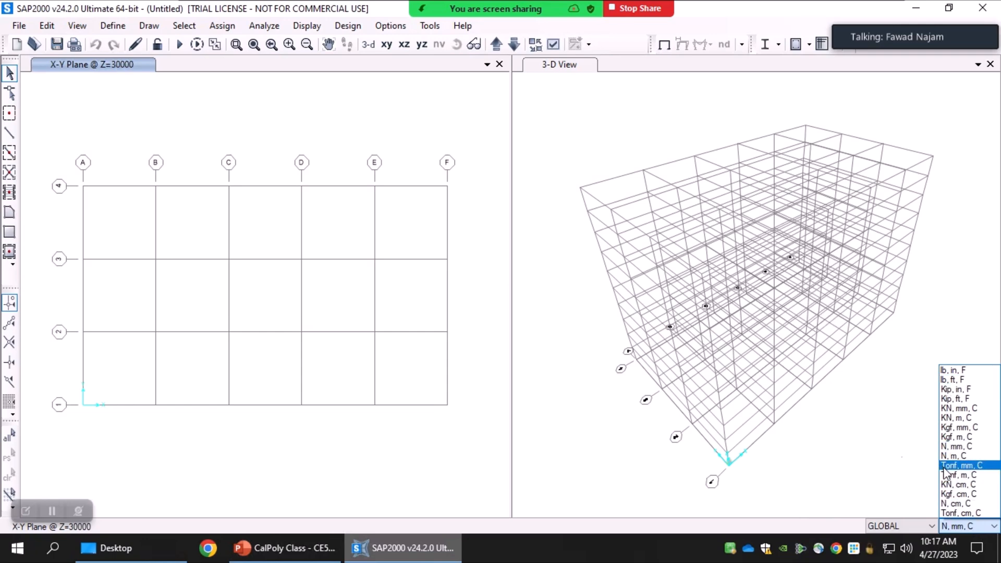
click(850, 499)
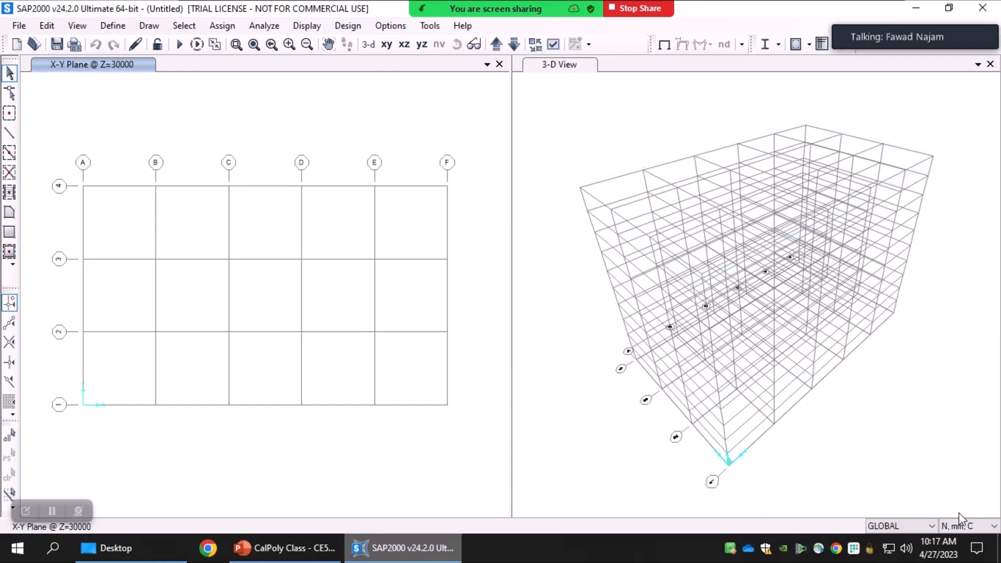
Step: Reopen the Beams frame section and set its material to Concrete (27.5 Mpa)
click(113, 26)
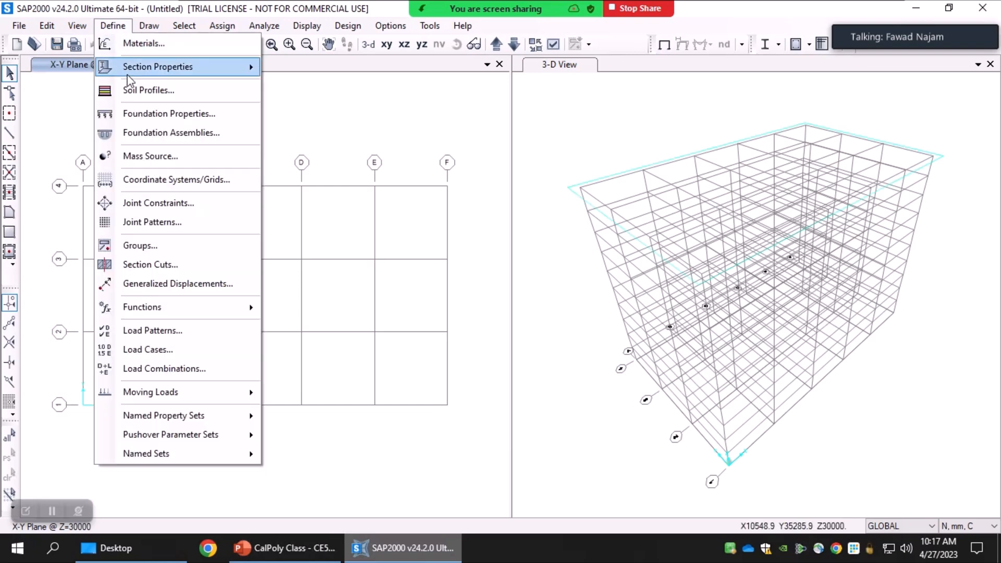
mouse_move(147, 68)
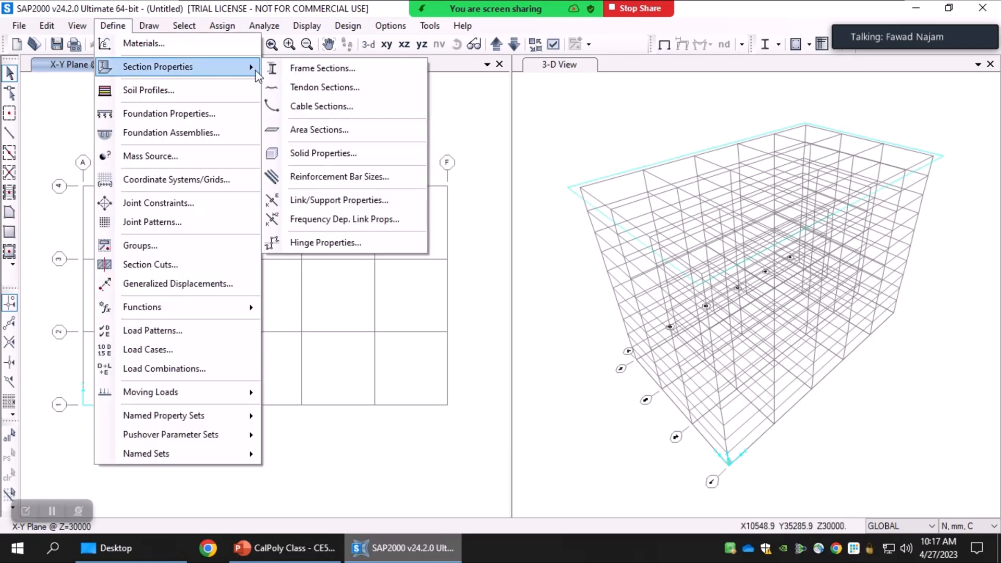
click(323, 69)
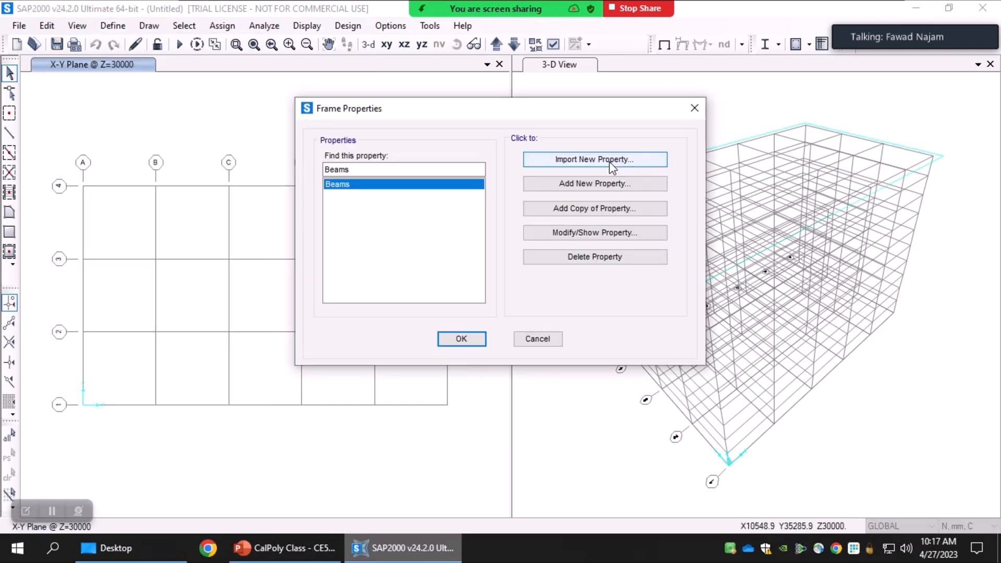
click(347, 186)
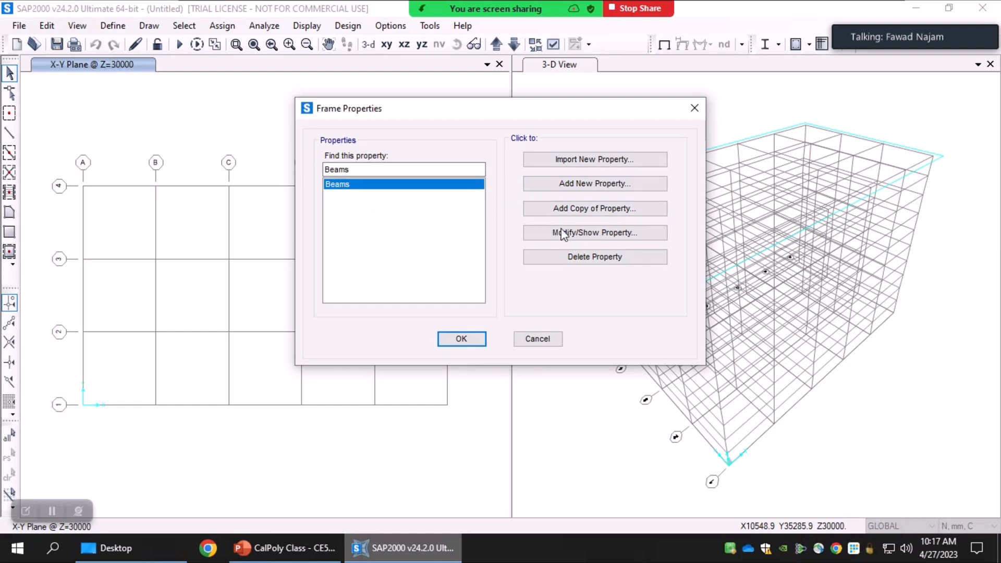
click(634, 235)
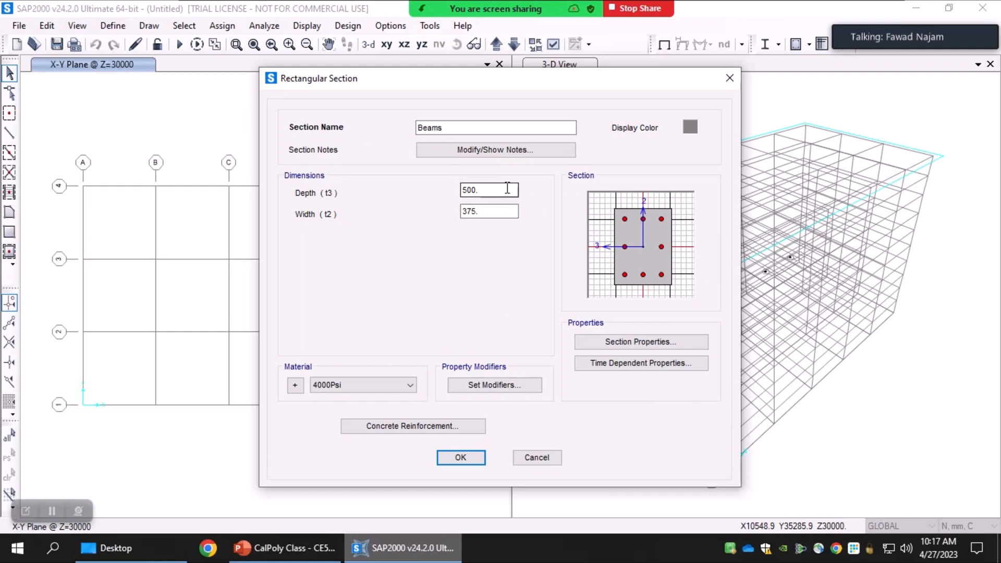
drag(435, 84, 342, 66)
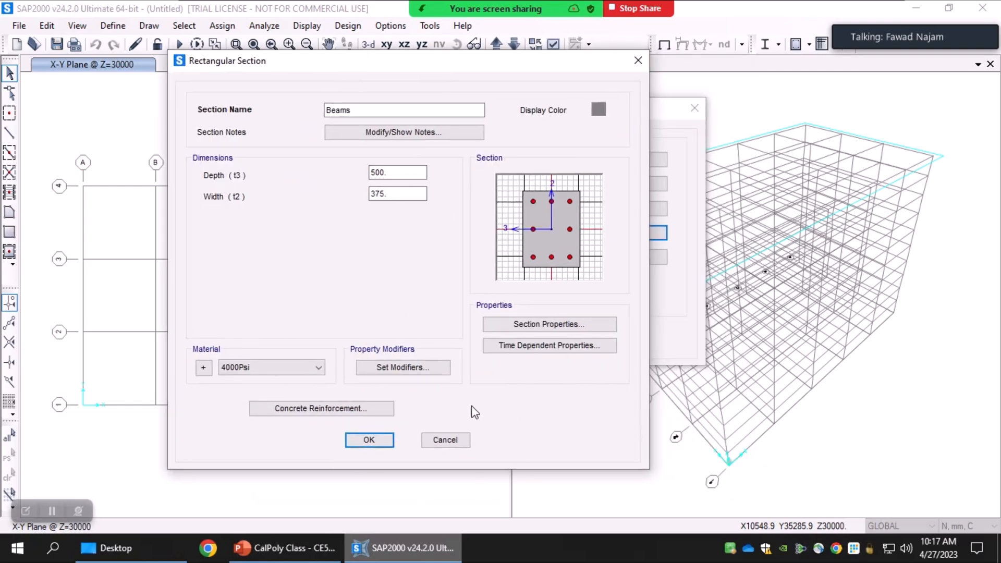
click(287, 368)
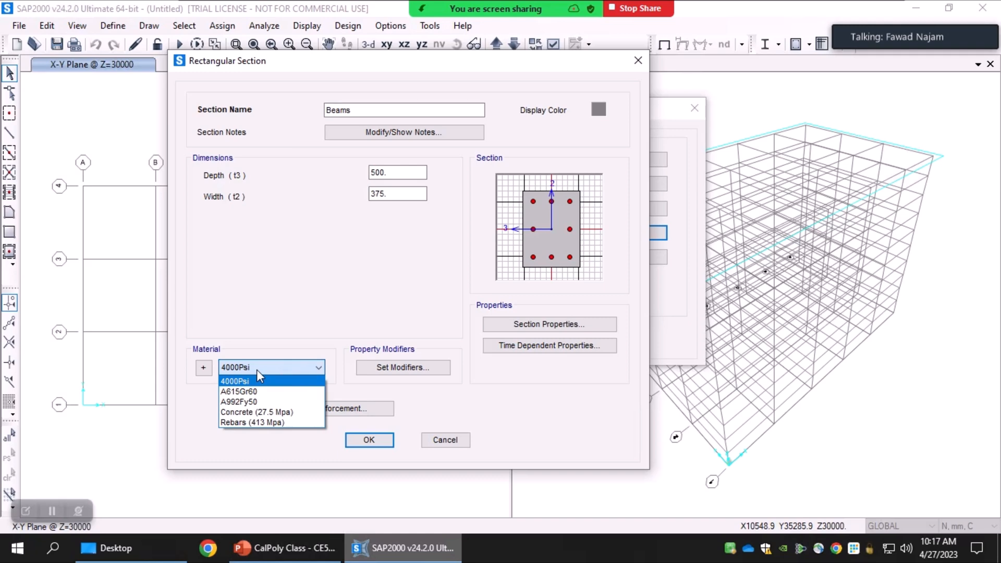
click(294, 413)
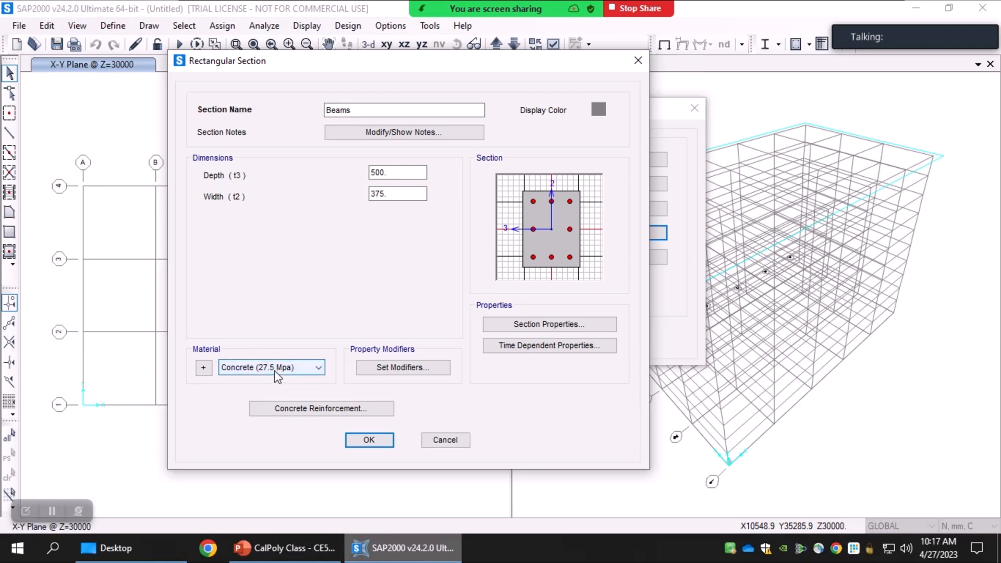
Step: Review the Beams section's property and stiffness modification factors, especially the moments of inertia, and close them without changes
click(446, 374)
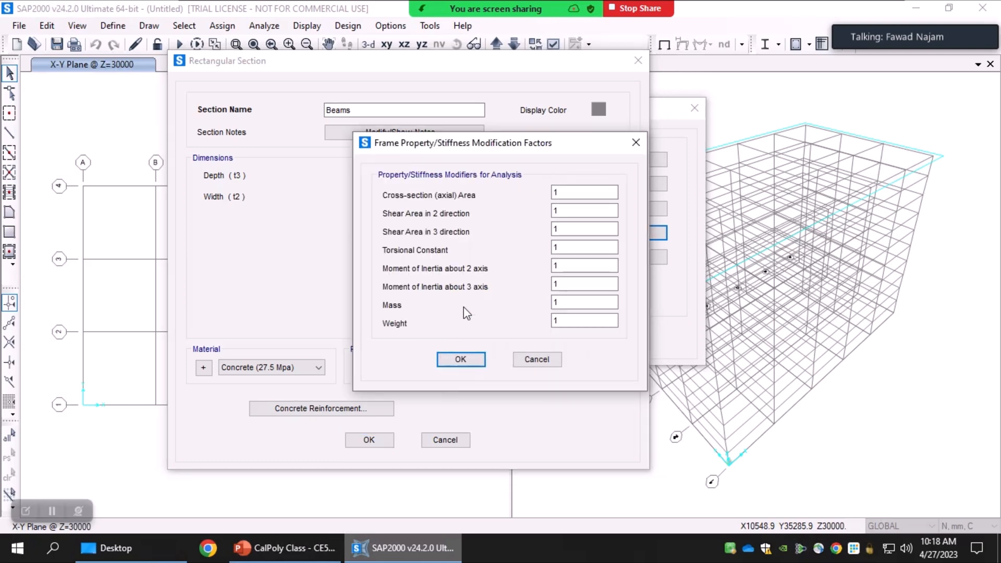
drag(490, 146, 762, 112)
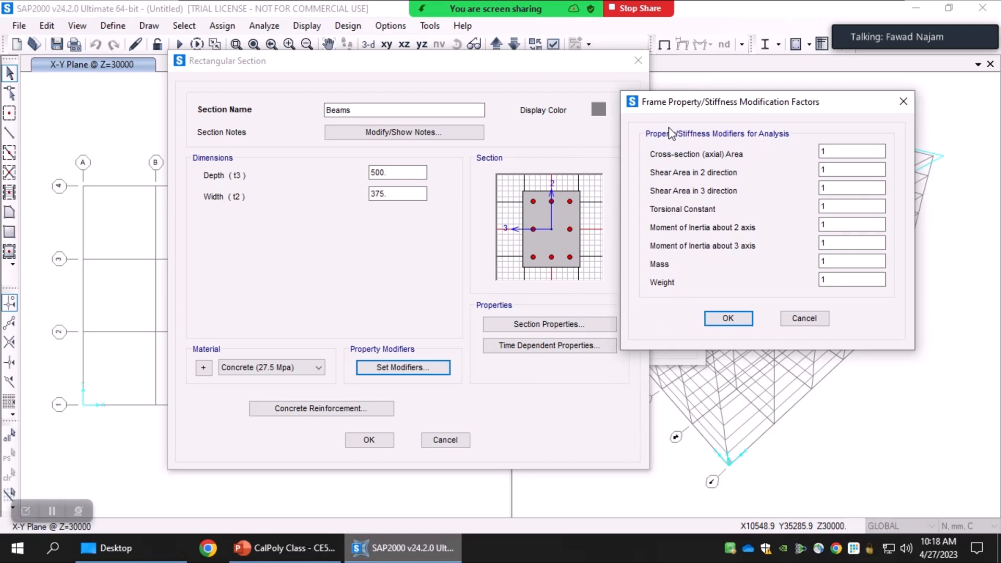
drag(678, 107, 683, 105)
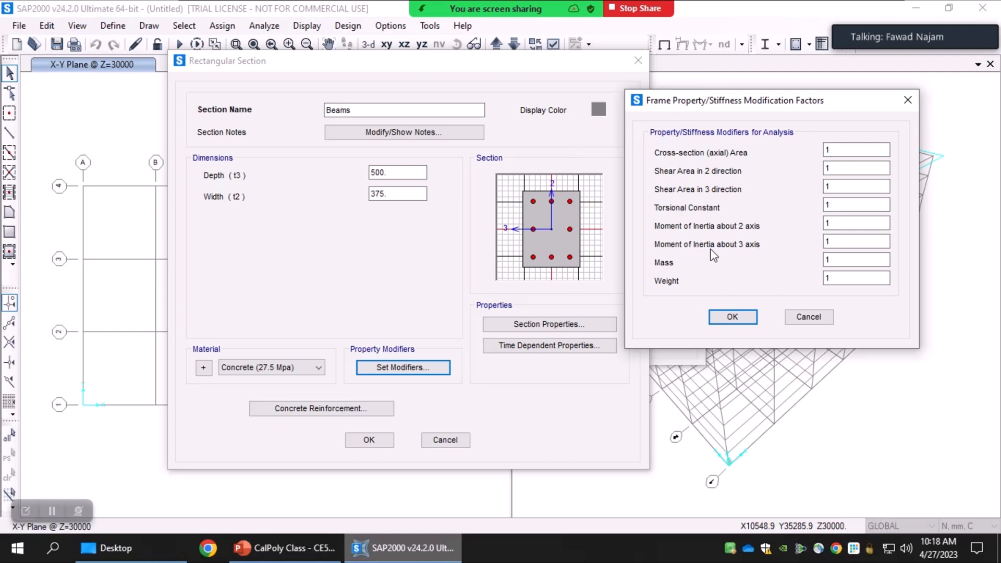
drag(835, 224, 816, 224)
key(Tab)
click(809, 317)
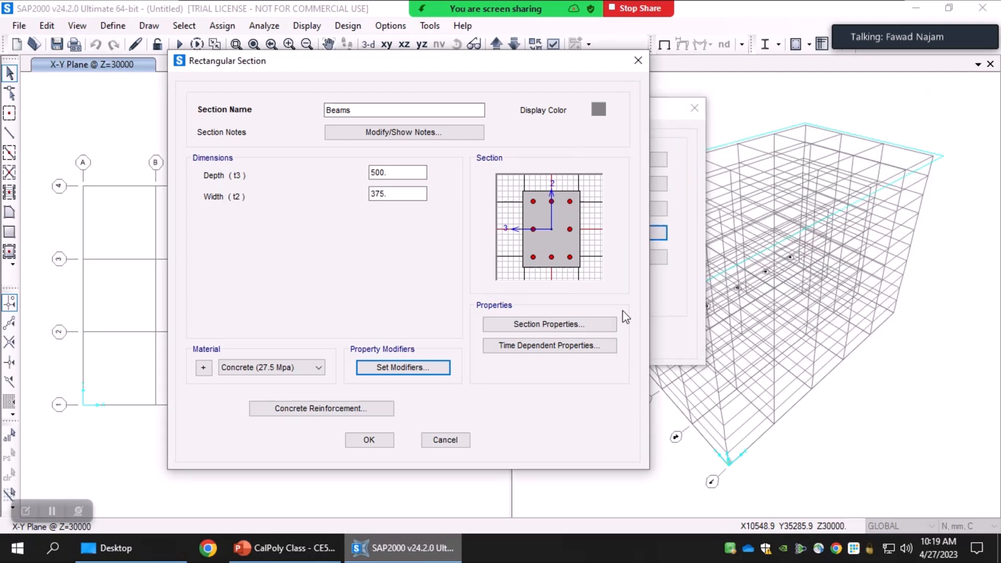
Step: Review the Beams section's reinforcement data for the Beam (M3 Design Only) design type, including the rebar material choices, and cancel
click(299, 415)
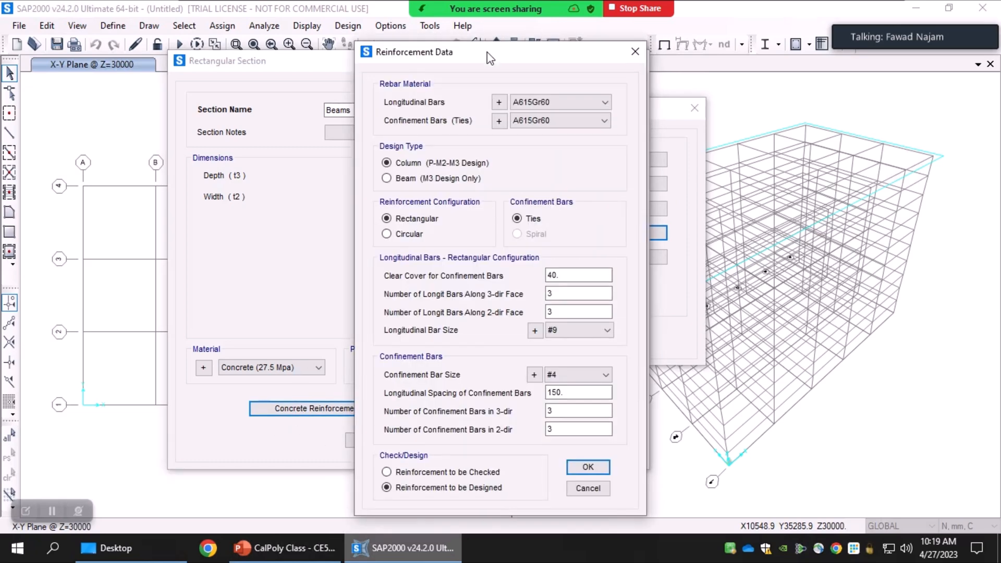
drag(491, 53, 788, 31)
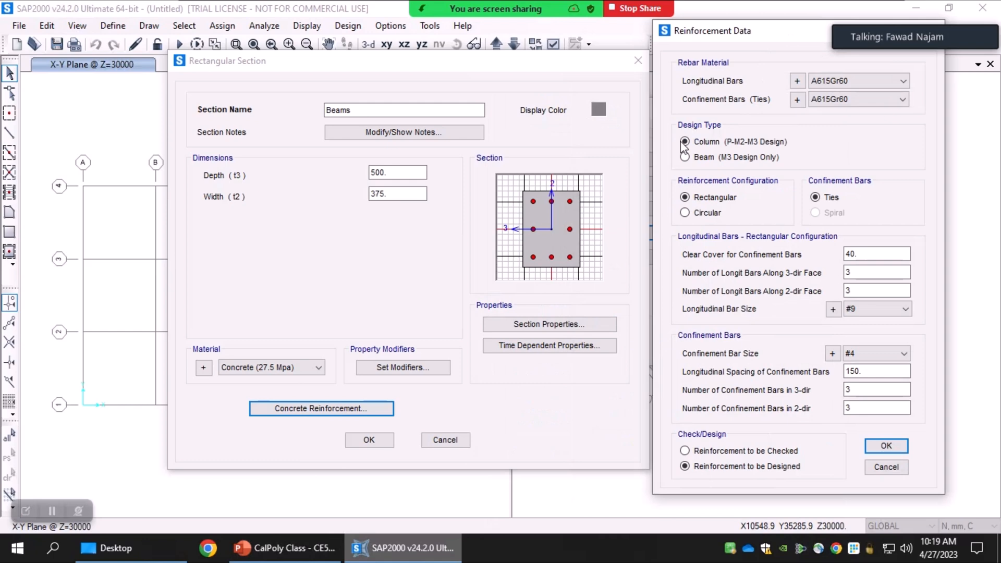
click(709, 157)
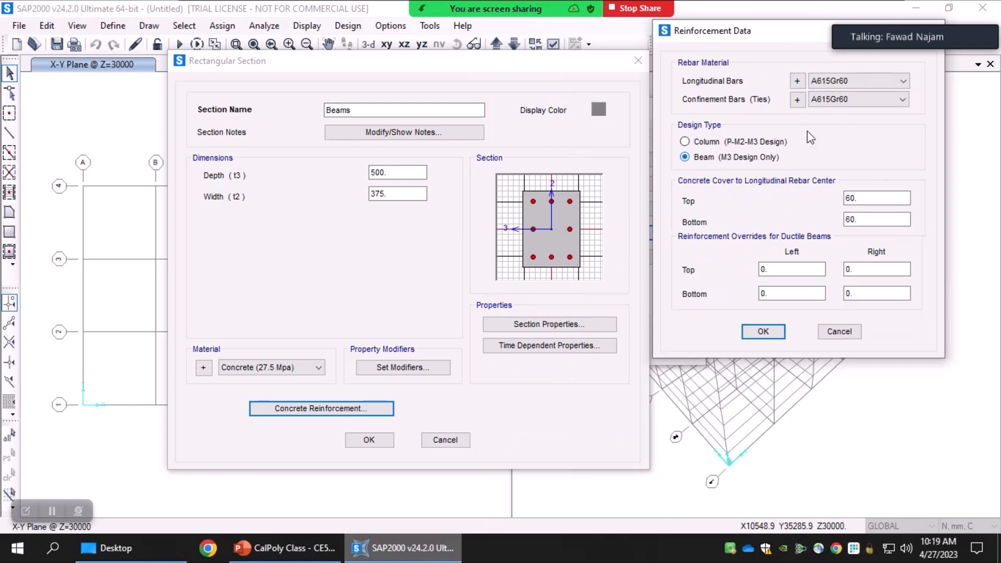
click(852, 82)
click(852, 81)
click(832, 99)
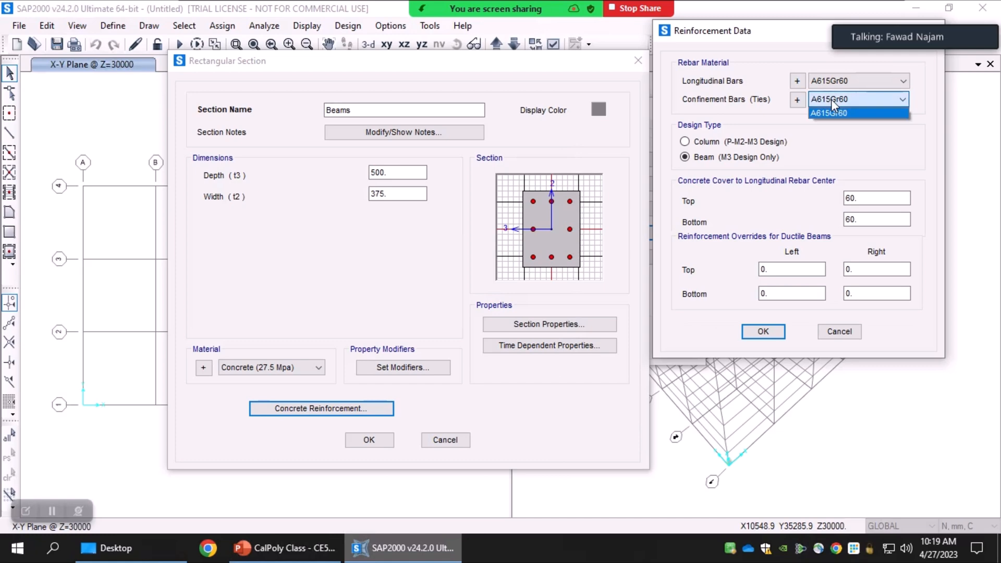
click(712, 114)
drag(727, 39, 726, 75)
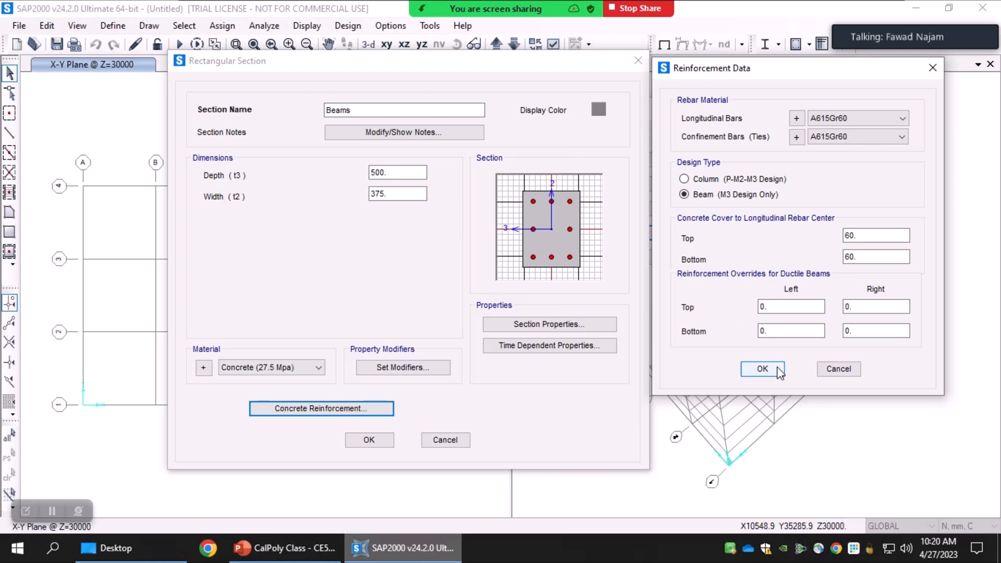
click(837, 371)
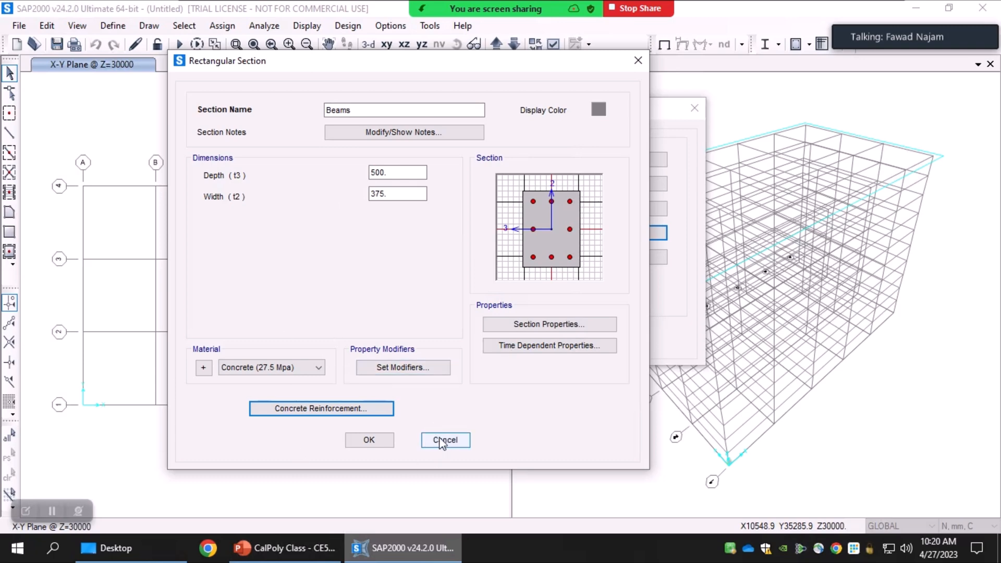
Step: Accept the Beams section and add another rectangular concrete frame section
click(366, 441)
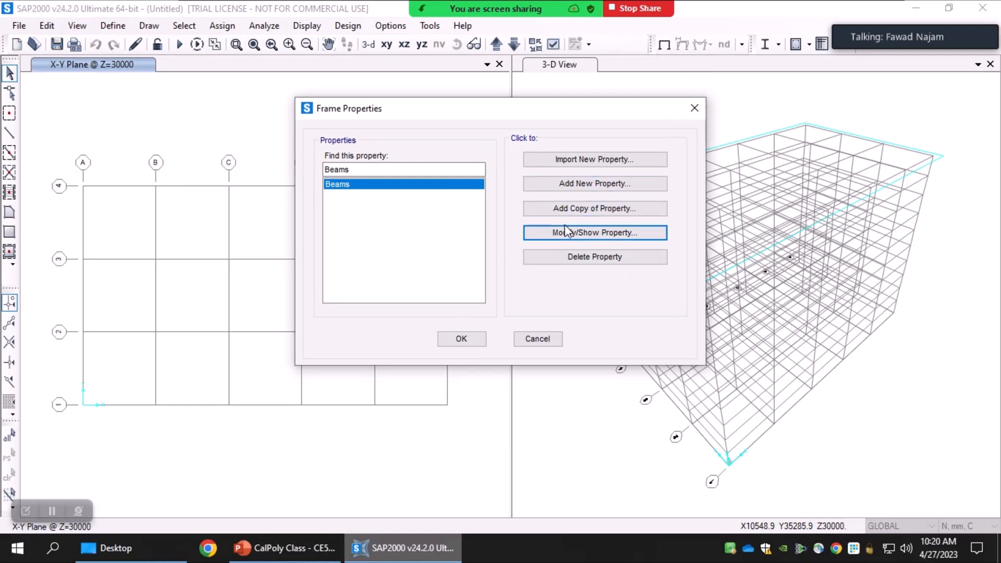
click(606, 189)
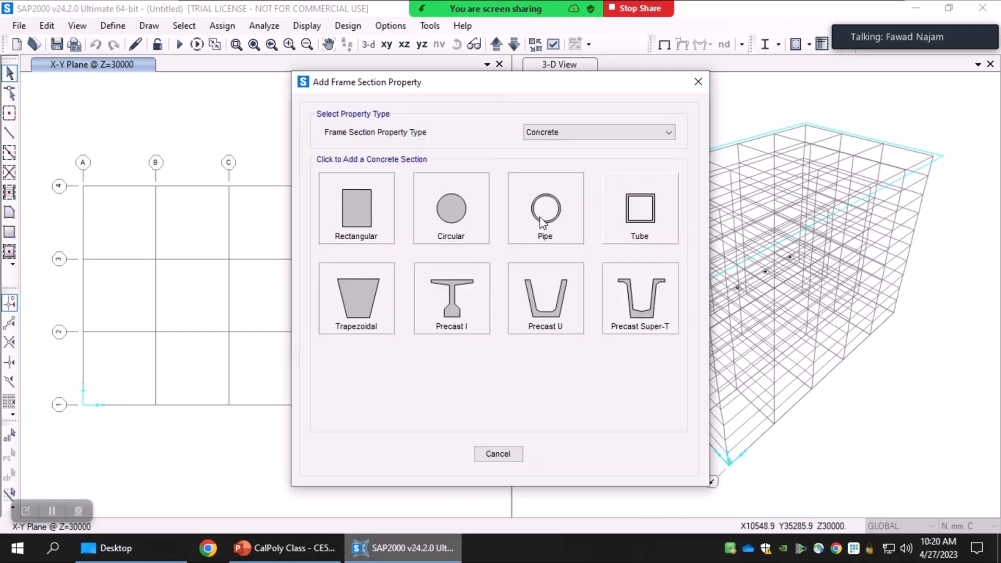
click(358, 232)
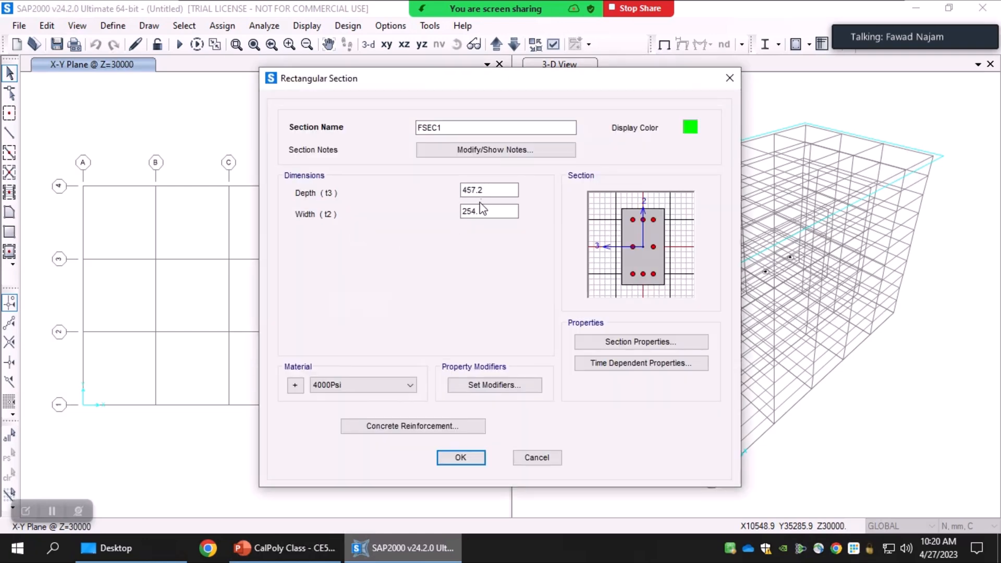
Step: Set the new rectangular section's depth (t3) and width (t2) to 375
double_click(488, 190)
text(375)
key(Tab)
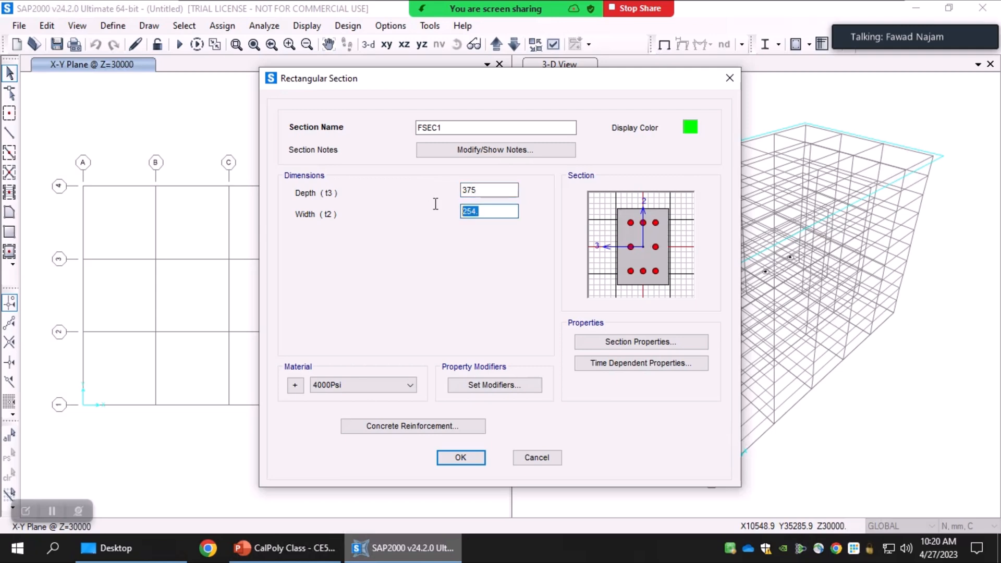
text(375)
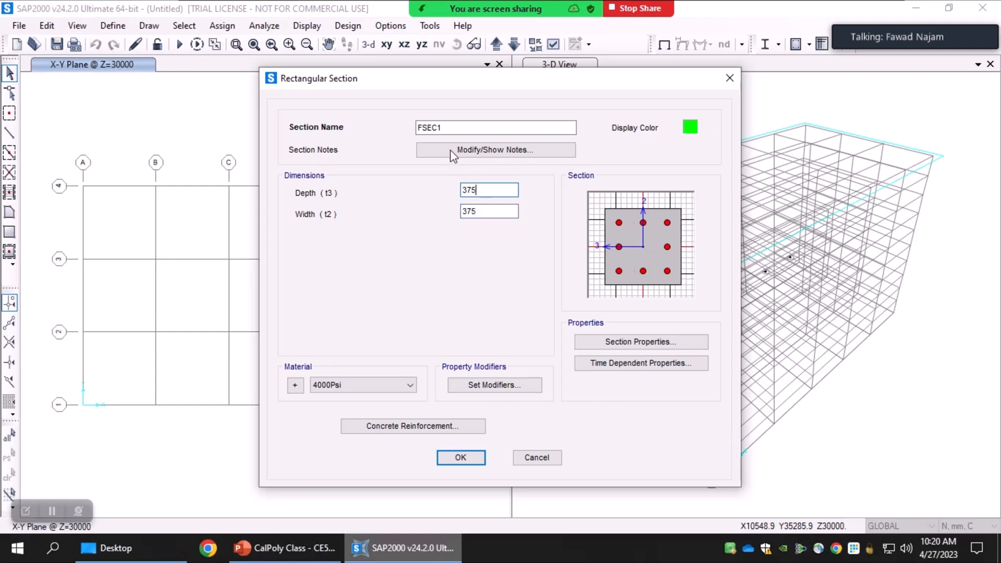
Step: Open the name of the new 375 by 375 section for editing
click(460, 128)
double_click(459, 127)
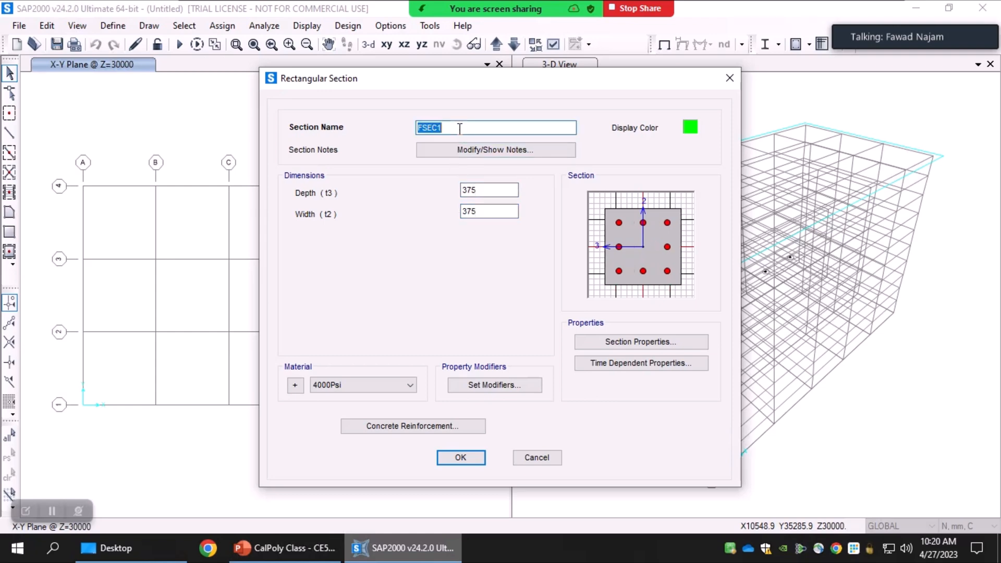
Step: Name the 375 x 375 rectangular section Columns and set its material to Concrete (27.5 Mpa)
text(V)
text(o)
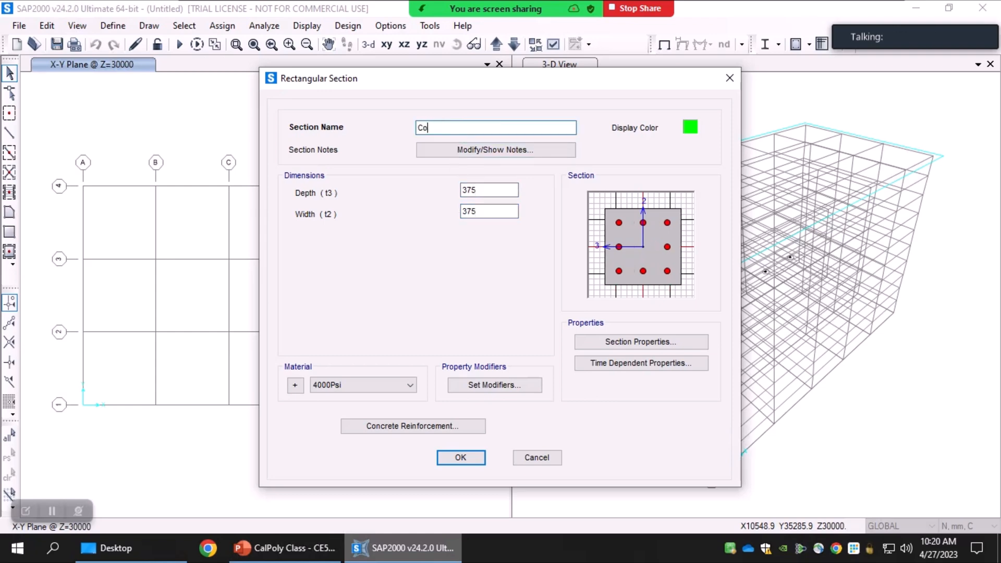
text(lumn s)
key(BackSpace)
key(BackSpace)
text(s)
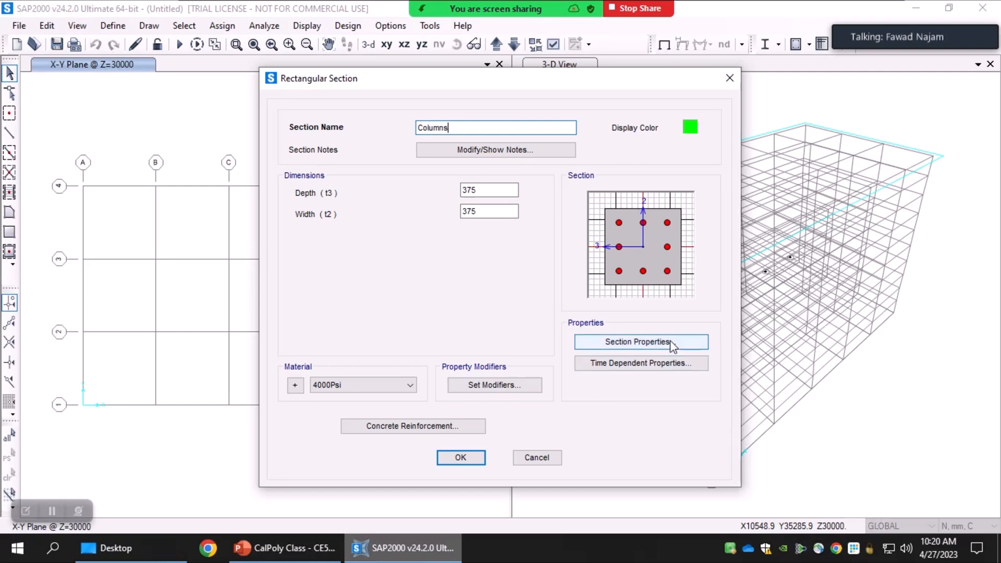
click(380, 386)
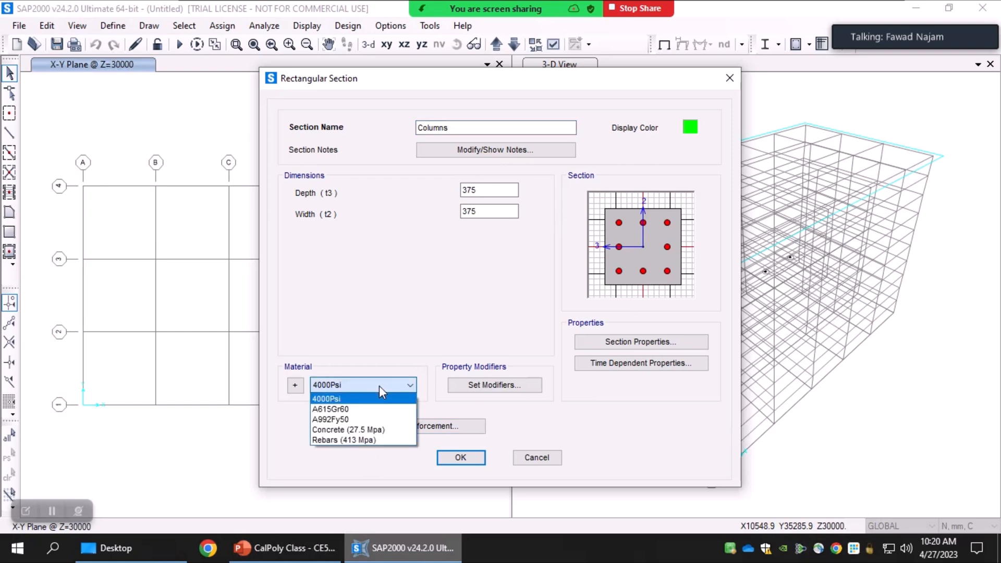
click(359, 430)
Step: Examine the column section's stiffness modification factors, calculated section properties and concrete reinforcement data
click(489, 387)
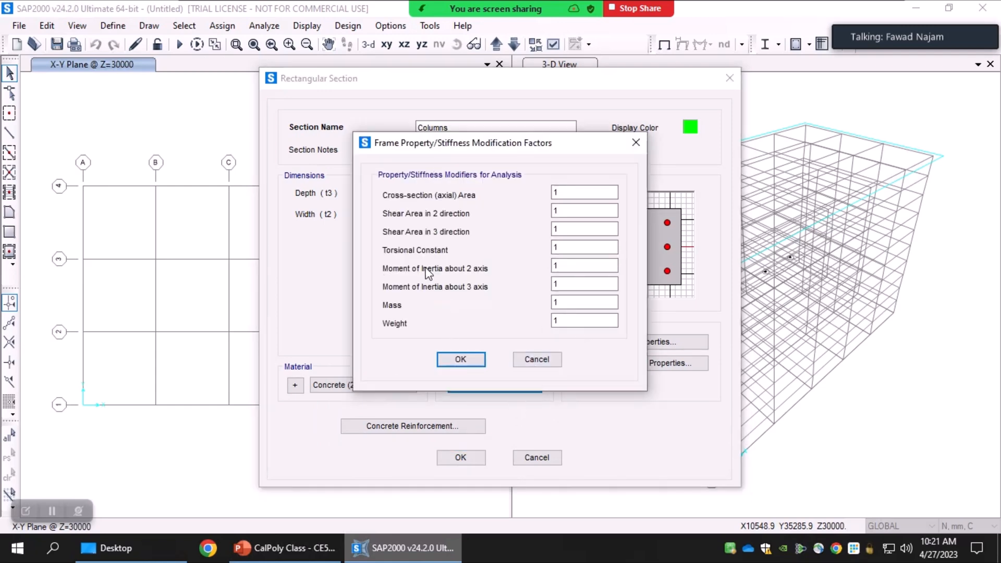
double_click(567, 265)
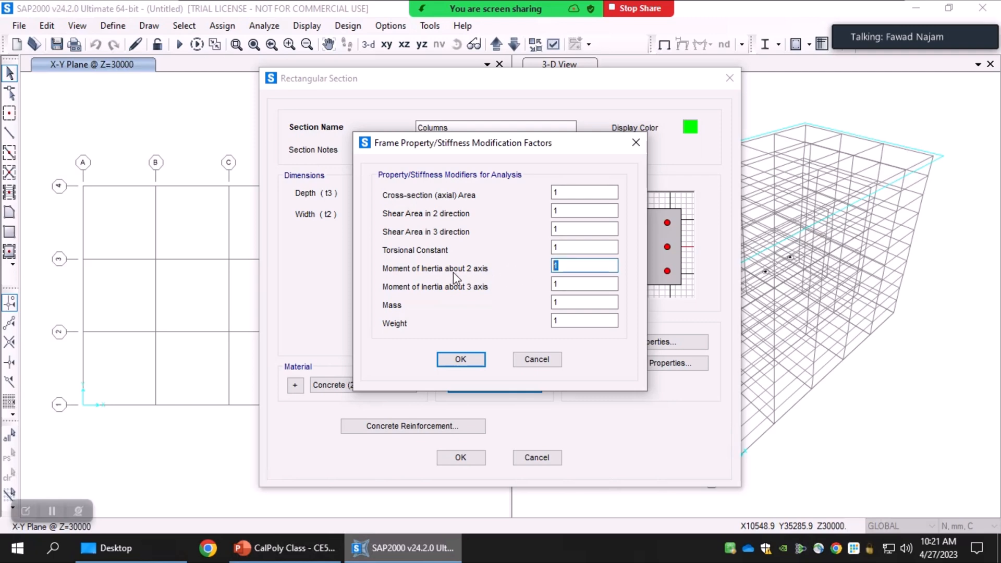
double_click(576, 285)
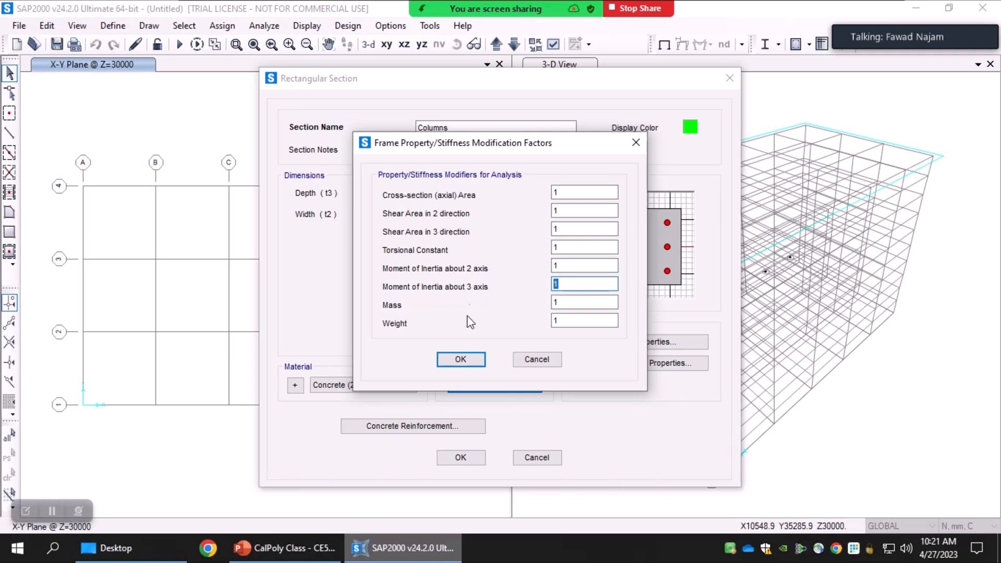
click(538, 359)
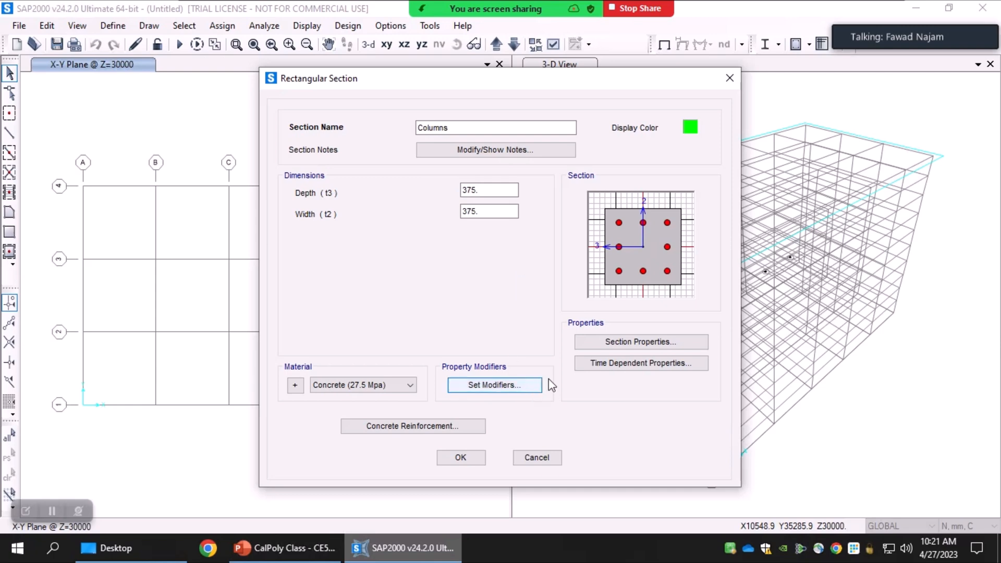
click(635, 343)
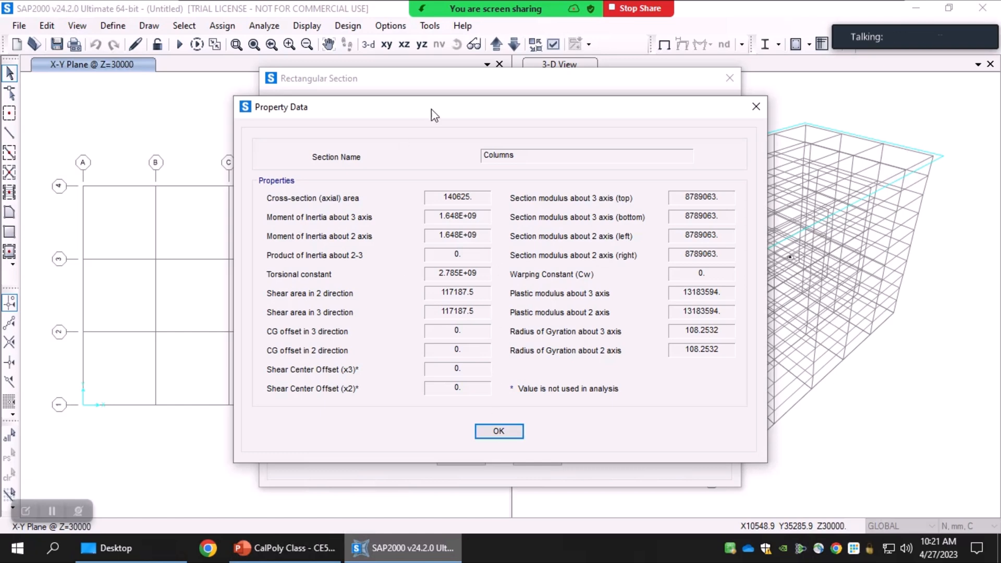
drag(436, 112, 415, 103)
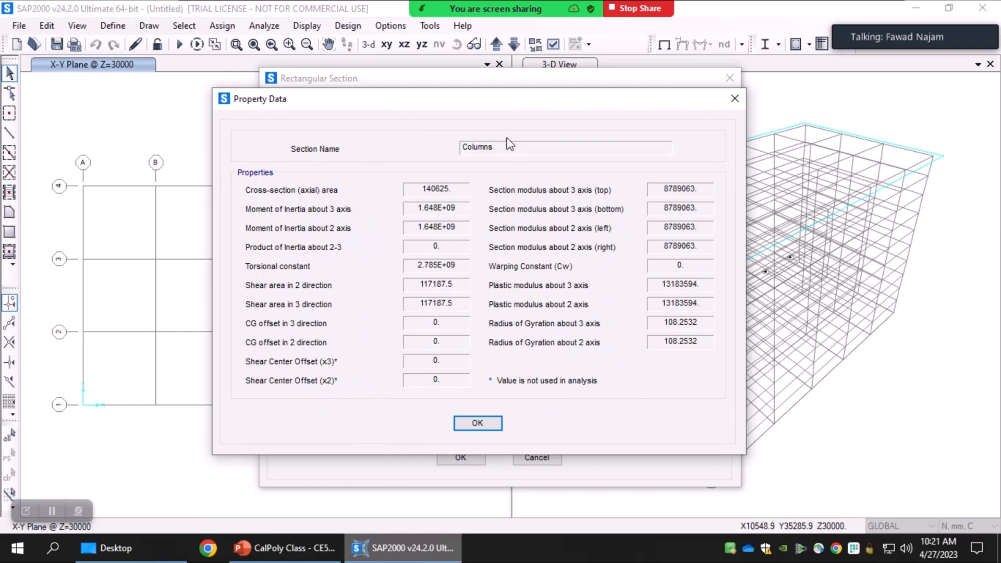
drag(527, 107, 494, 136)
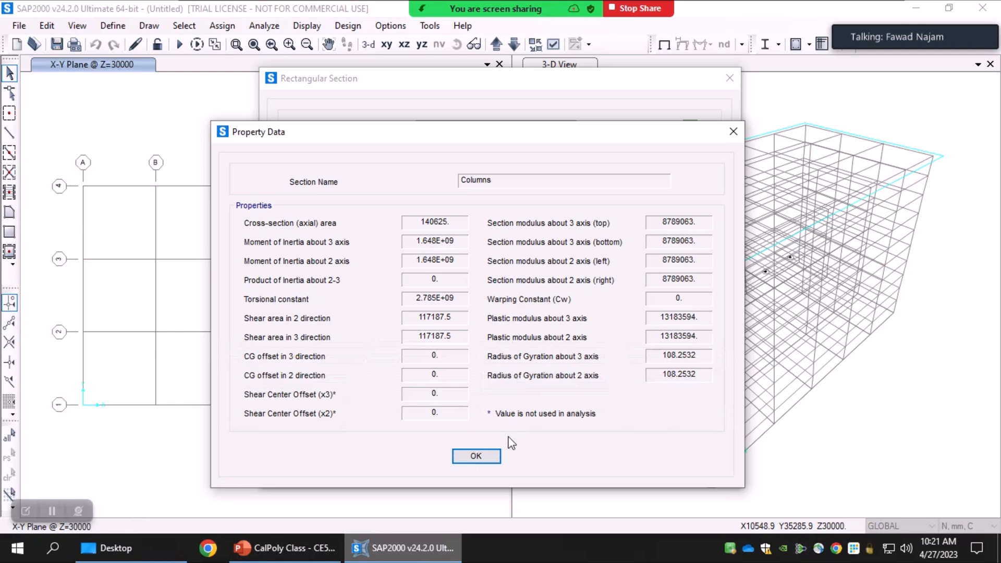
click(476, 457)
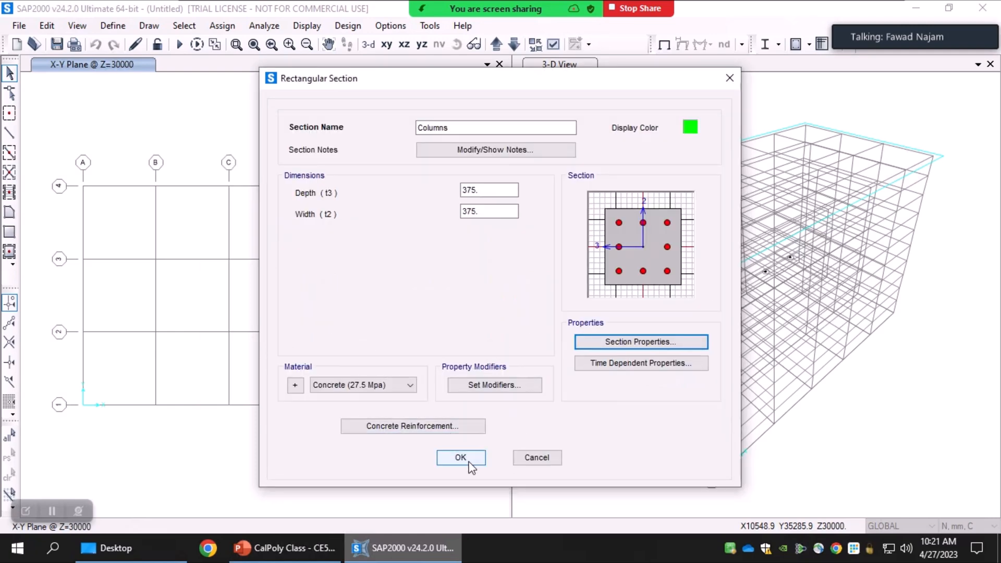
click(466, 428)
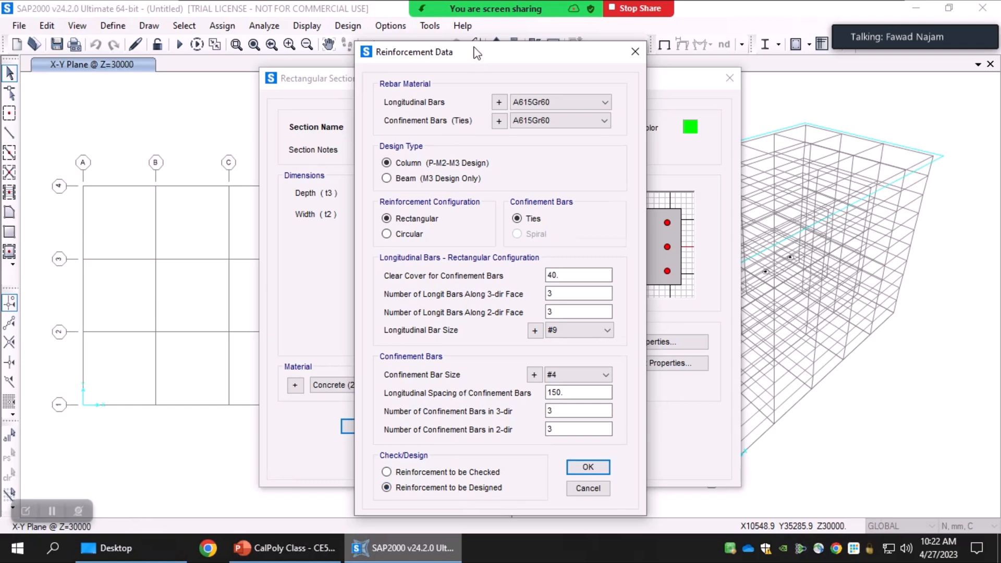
drag(476, 58, 475, 45)
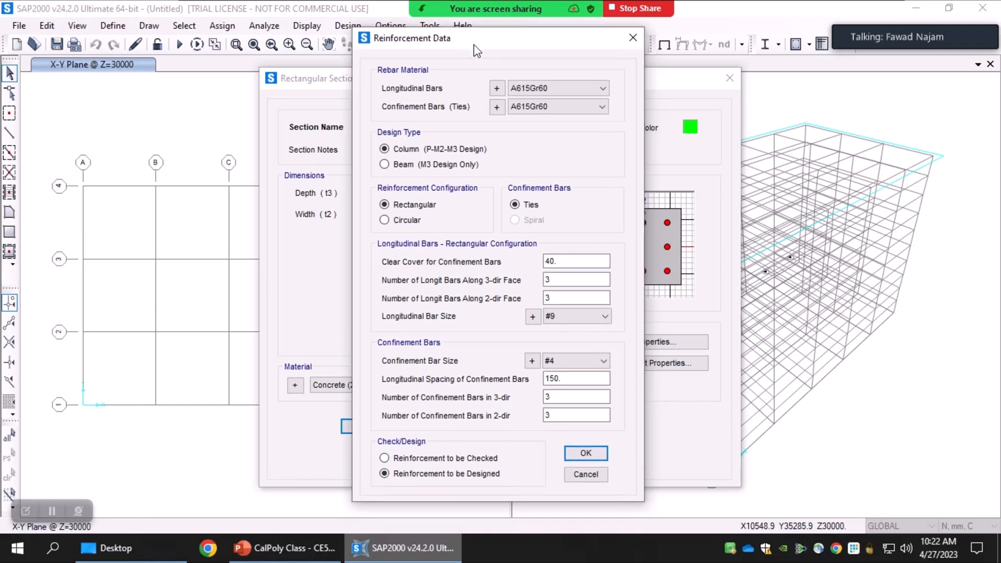
click(586, 475)
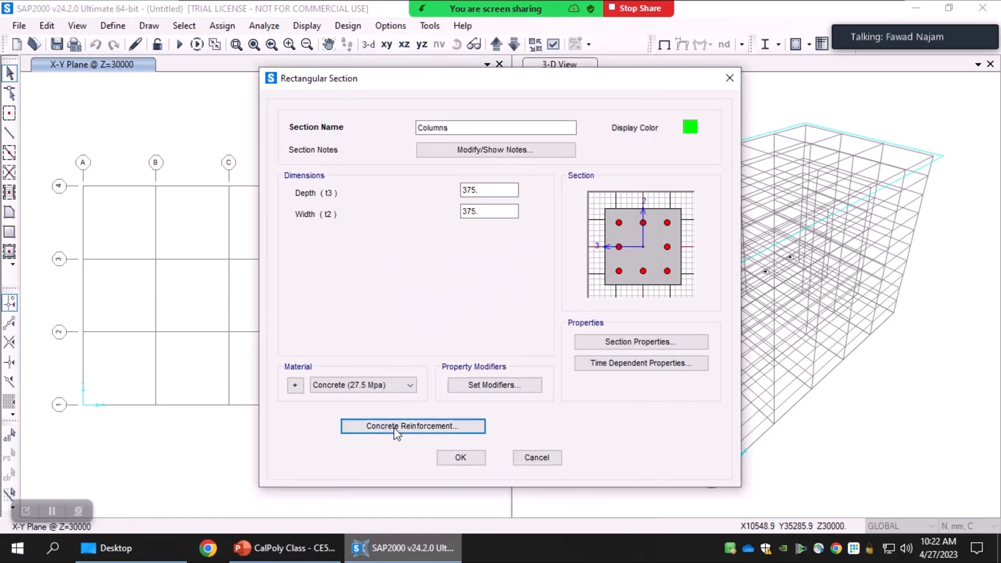
Step: Save the Columns section and accept the frame property definitions
click(459, 462)
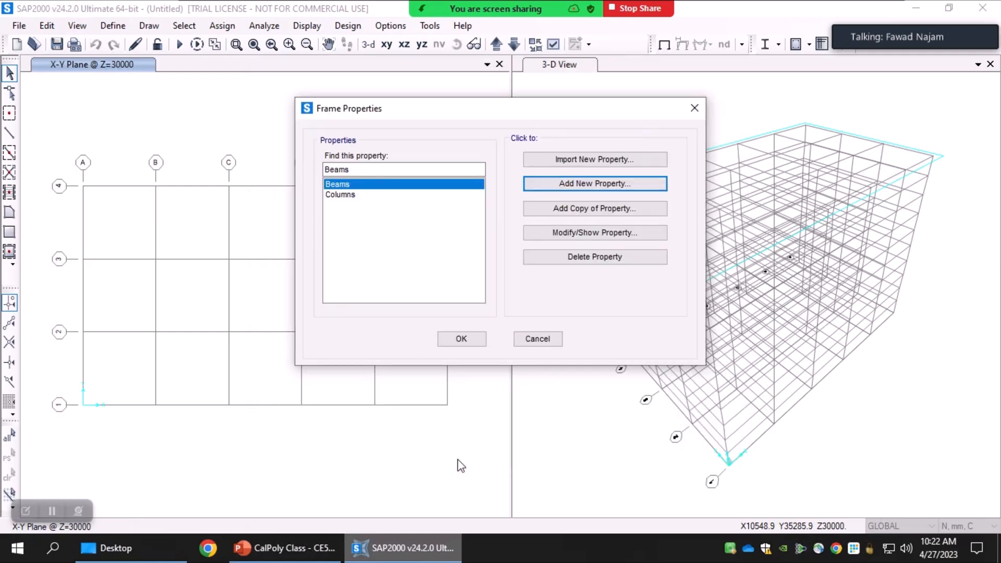
click(347, 198)
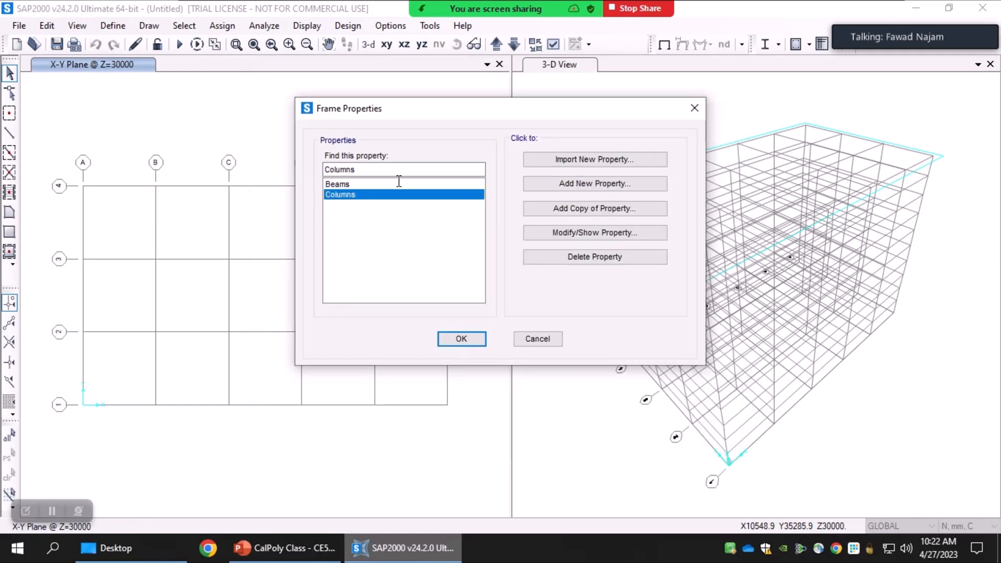
click(461, 339)
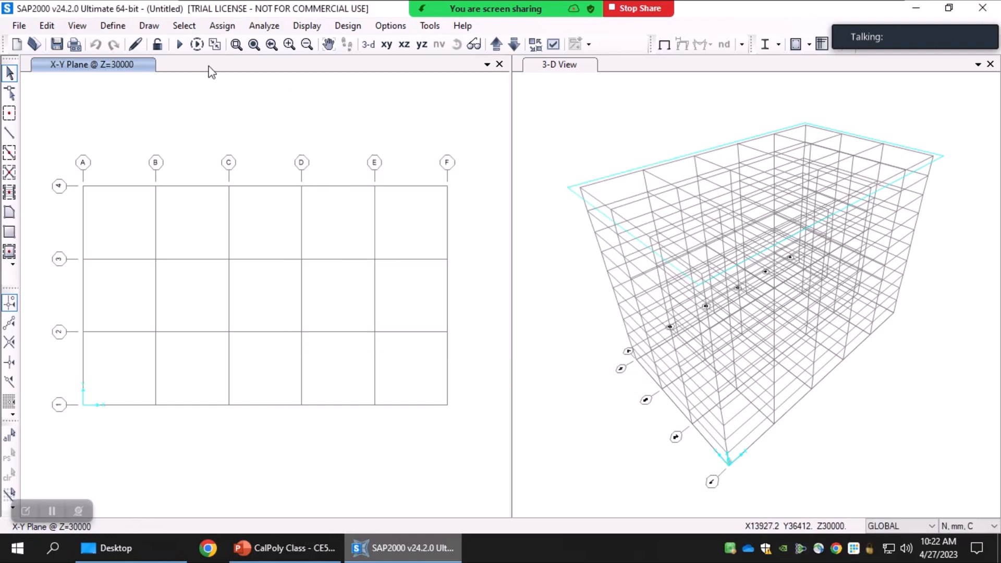
Step: Add a new area section of type Shell and name it SW
click(112, 27)
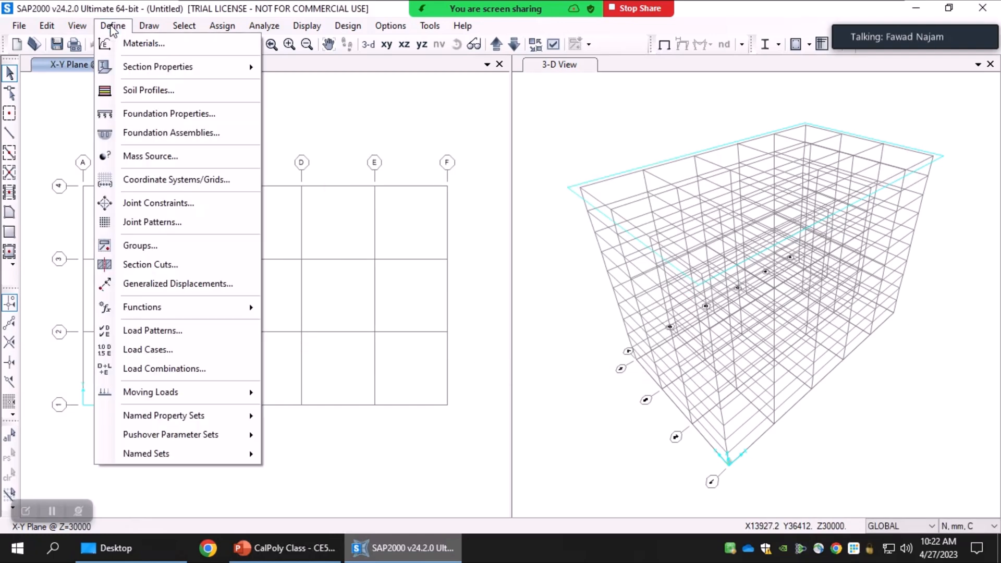
mouse_move(136, 69)
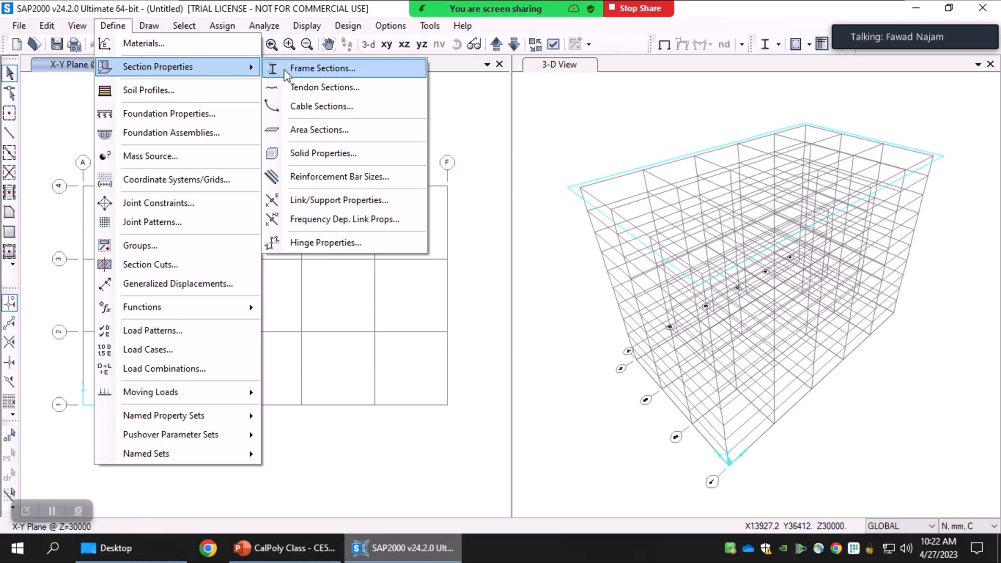
click(372, 130)
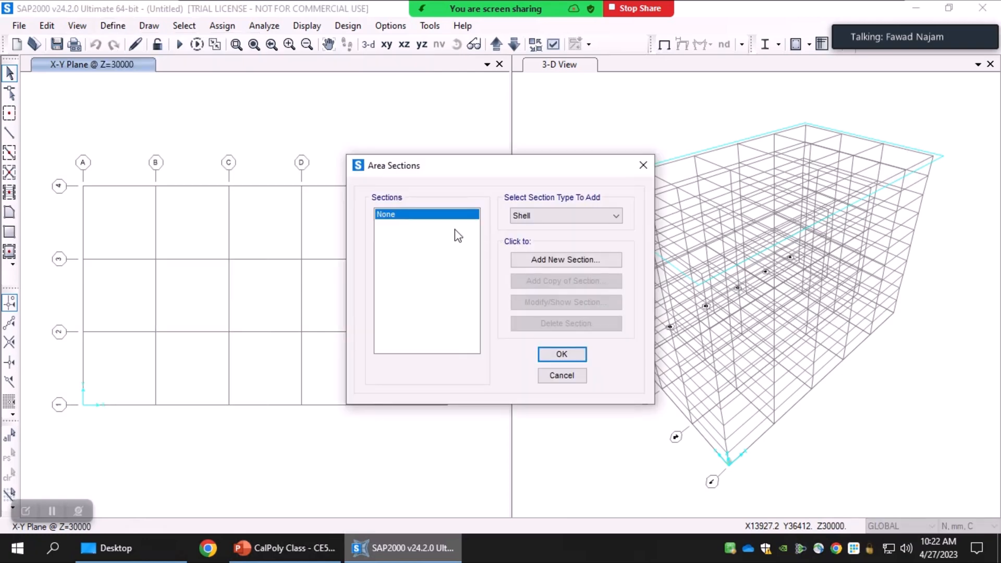
click(564, 215)
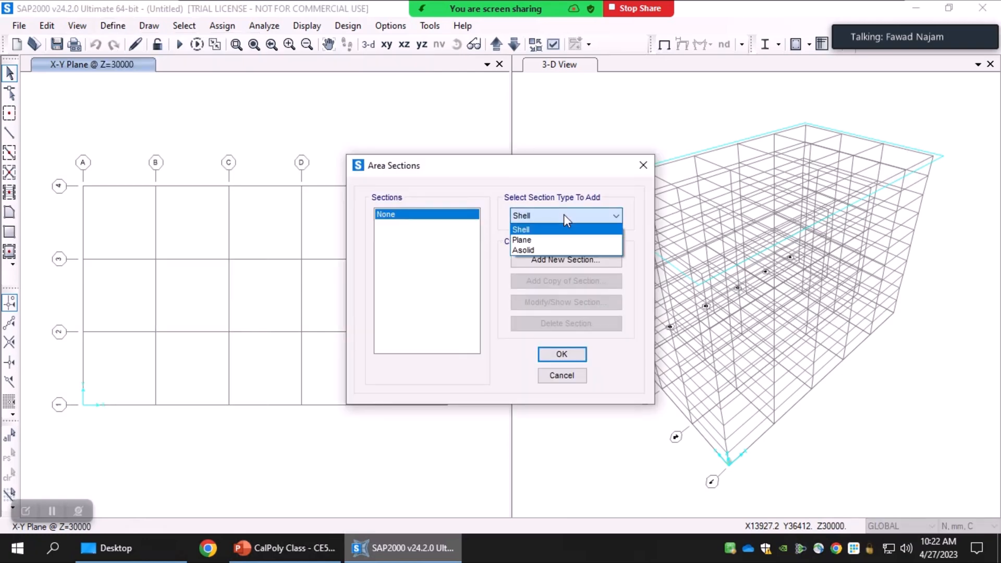
click(531, 230)
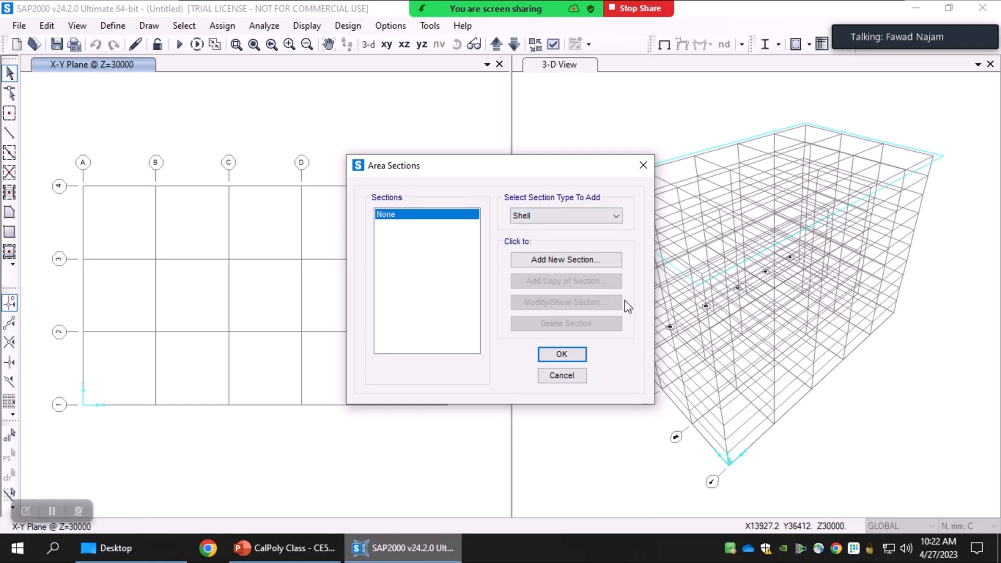
click(568, 262)
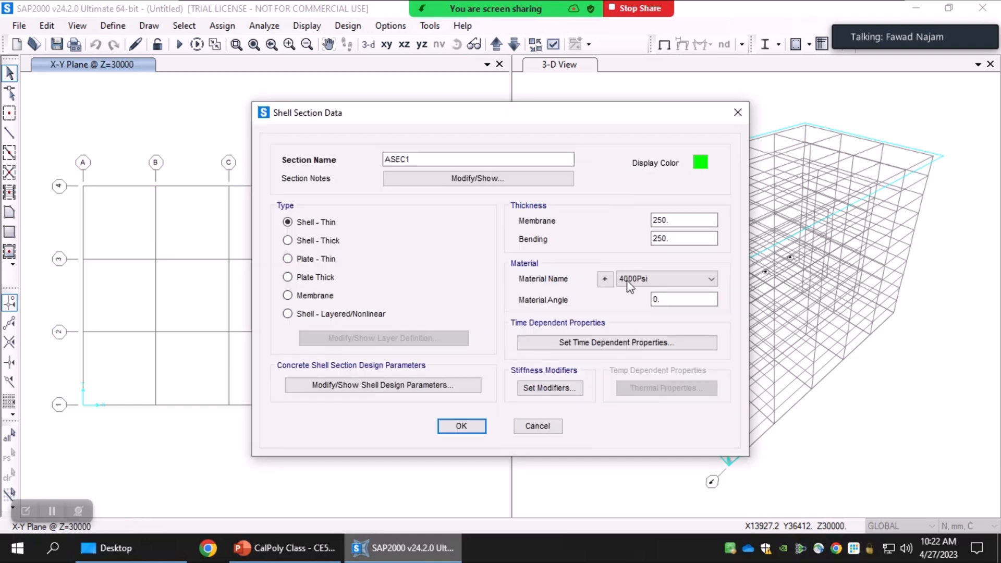
double_click(432, 162)
text(SW)
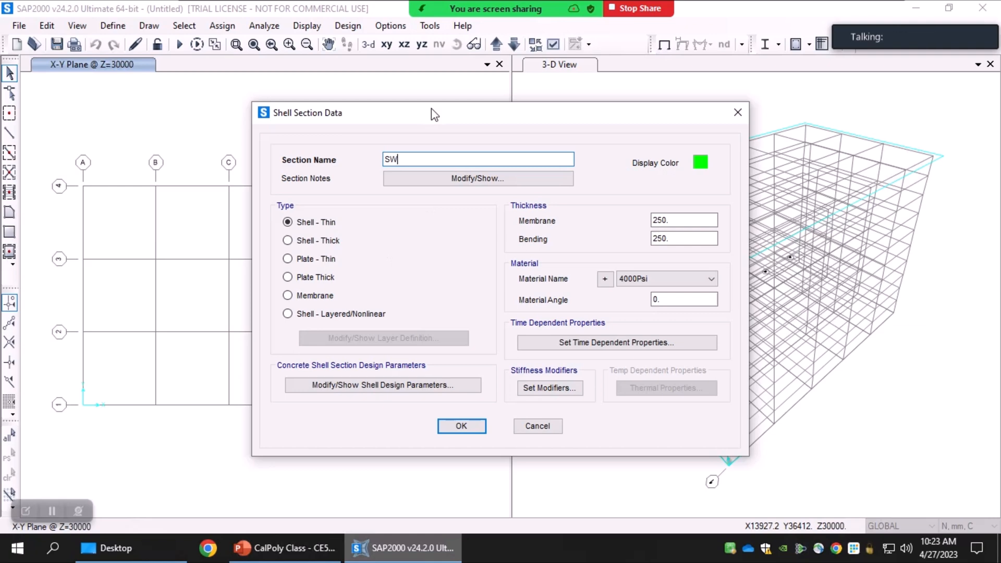
drag(435, 114, 432, 119)
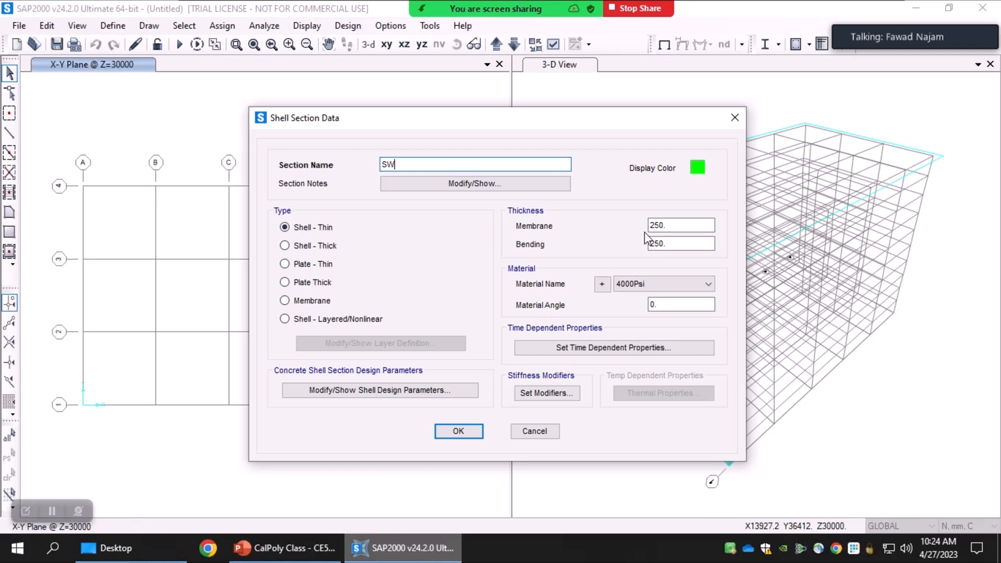
Step: Compare the SW shell type and its membrane and bending thicknesses with the shear wall thickness on the PowerPoint example structure slide, returning to SAP2000
drag(677, 226, 622, 226)
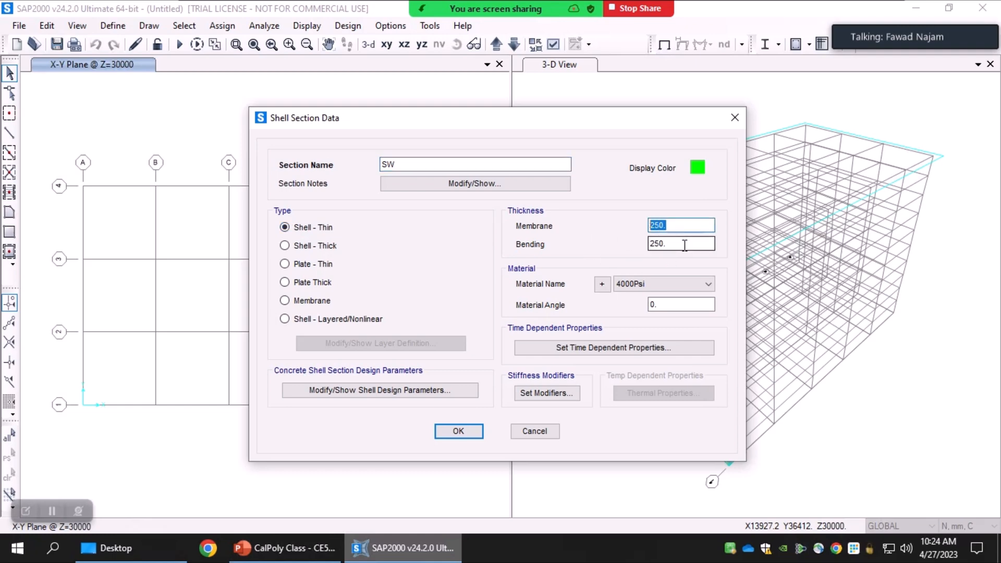
drag(686, 244, 630, 246)
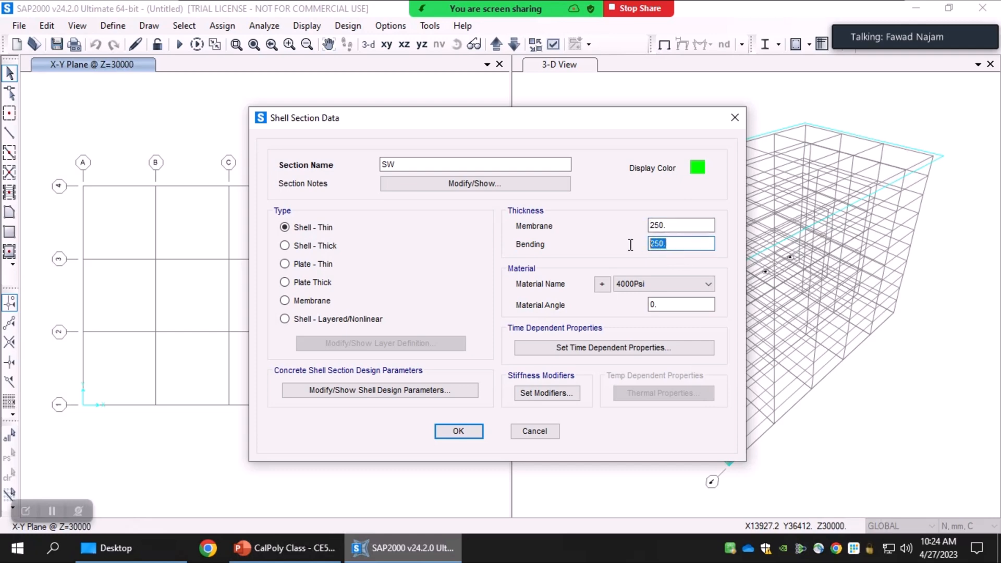
click(333, 230)
click(662, 226)
click(667, 244)
click(667, 227)
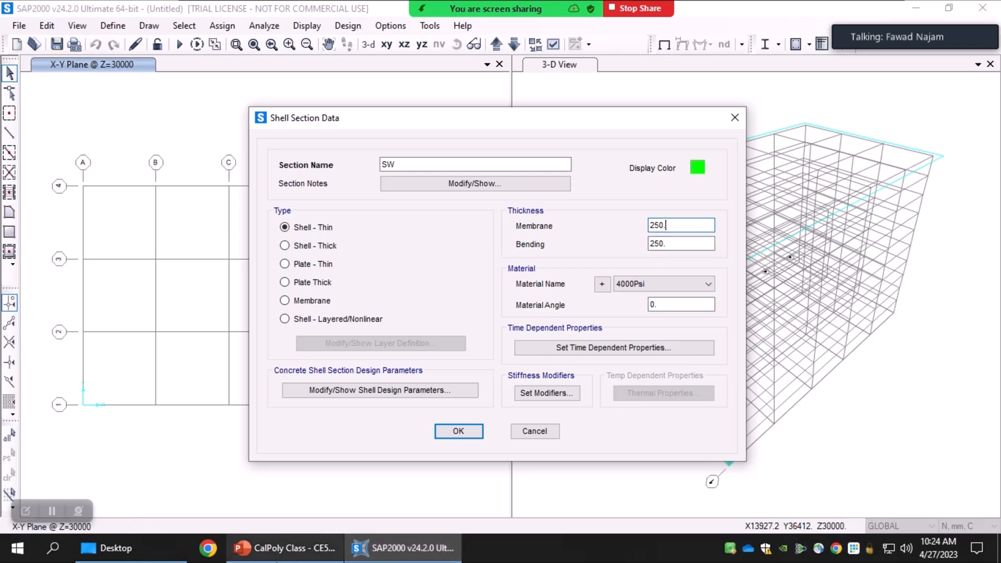
click(286, 549)
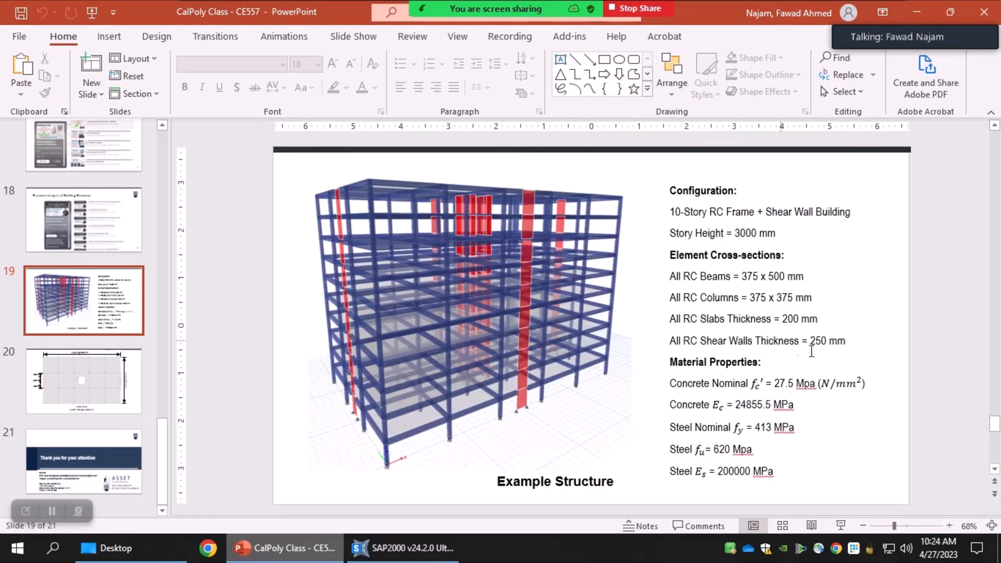
drag(780, 343, 850, 341)
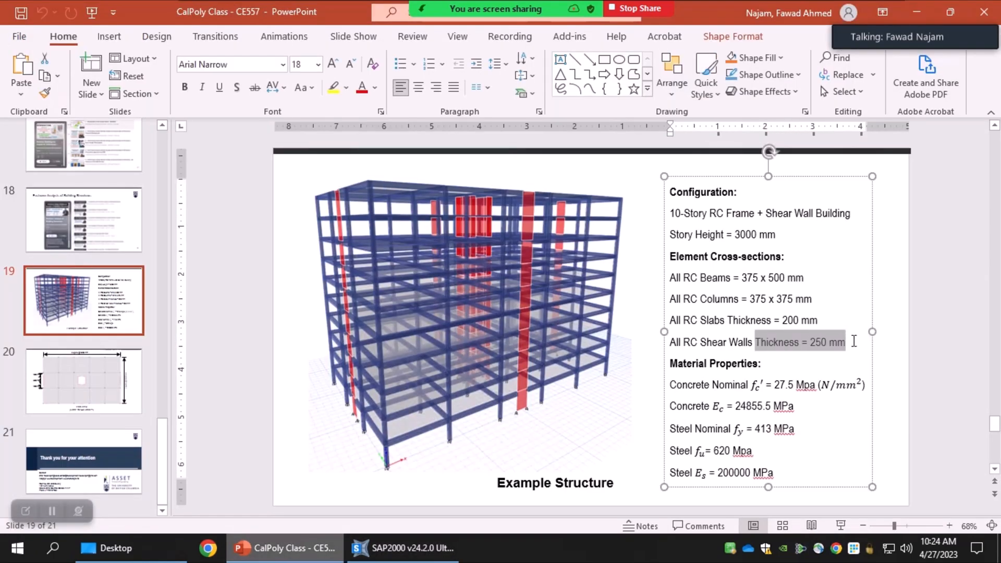
click(894, 394)
click(422, 548)
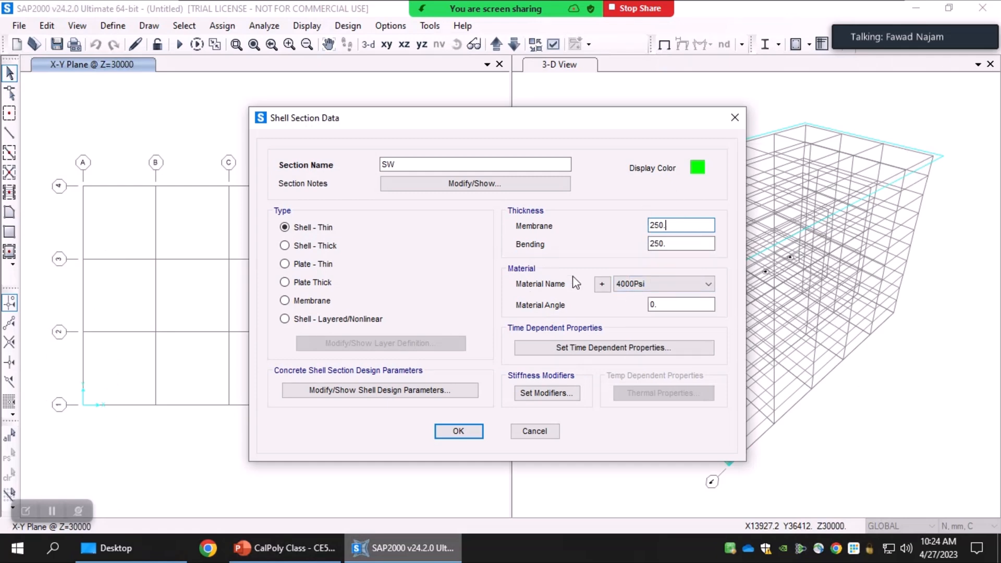
Step: Set the SW section's material to Concrete (27.5 Mpa) and review its stiffness modification factors, accepting the default values
click(659, 284)
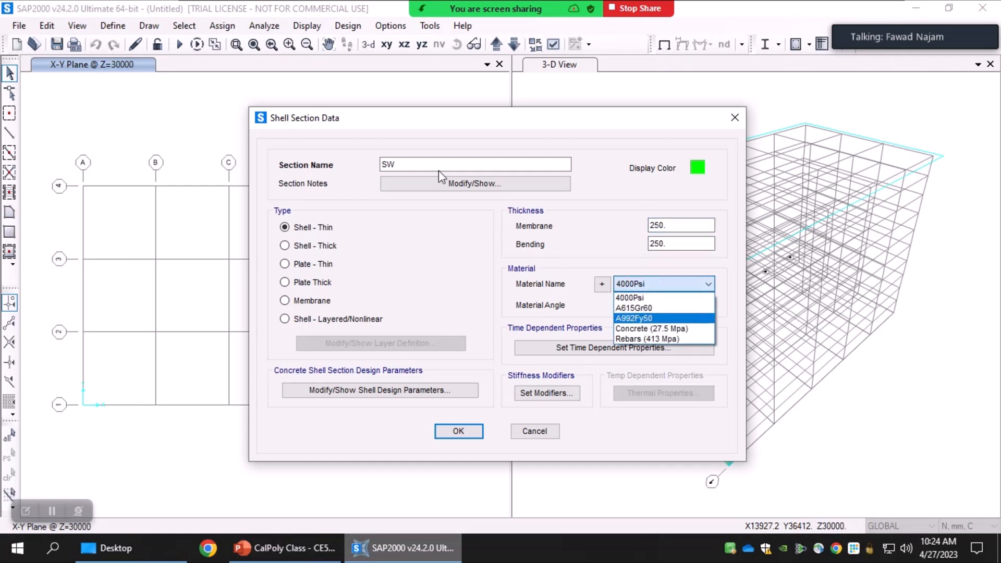
click(669, 329)
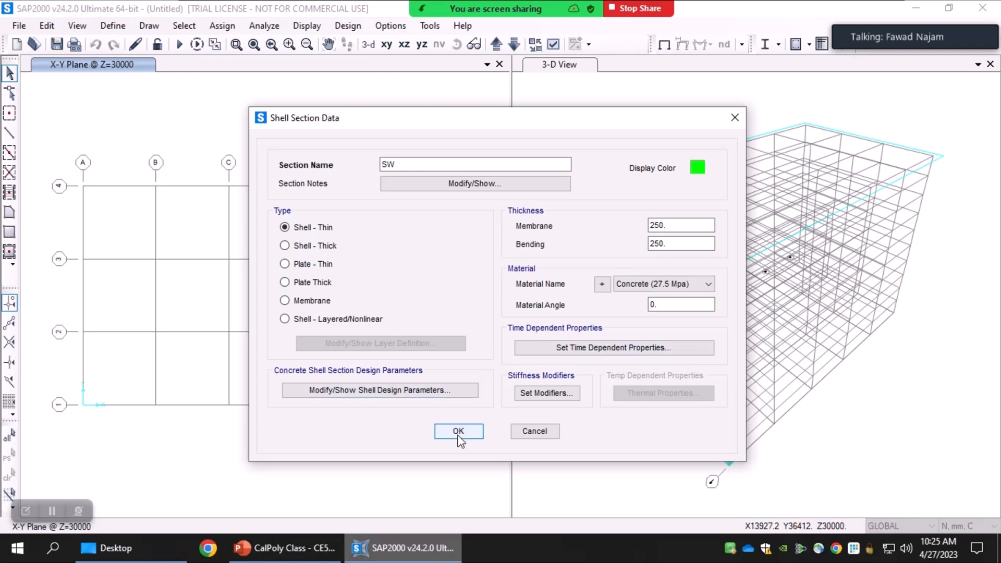
click(543, 398)
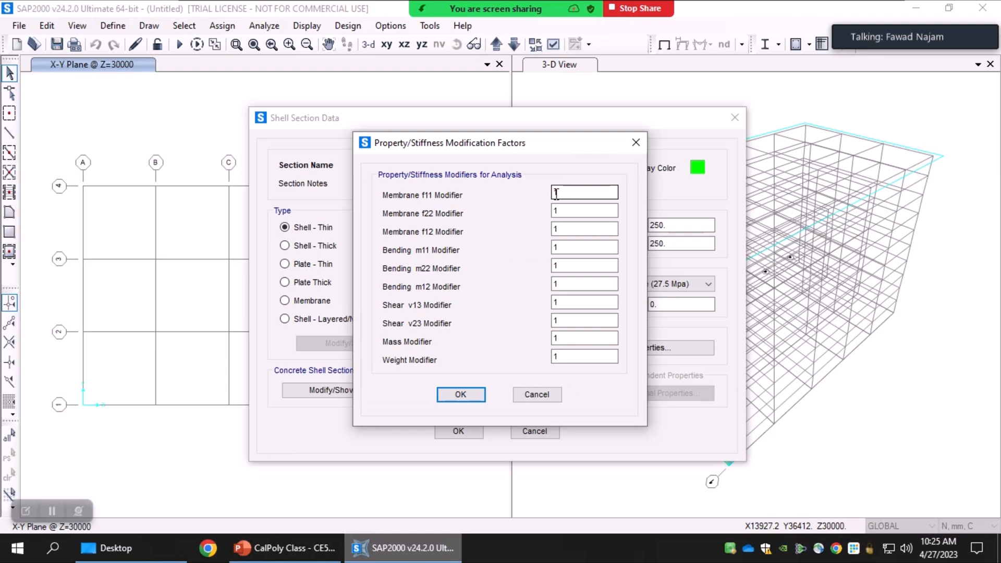
click(465, 398)
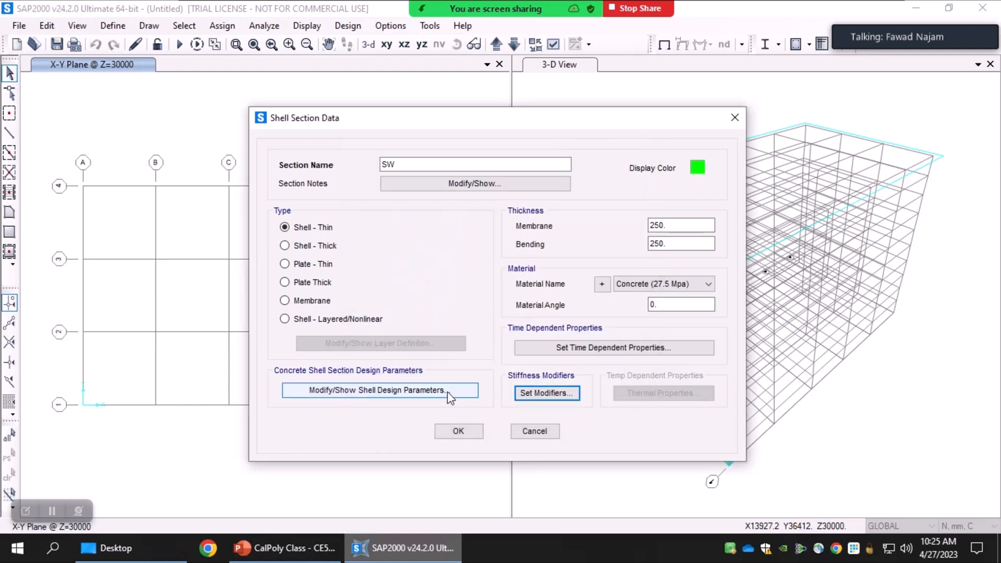
Step: Save the SW section and add a new Shell area section named Slab
click(458, 431)
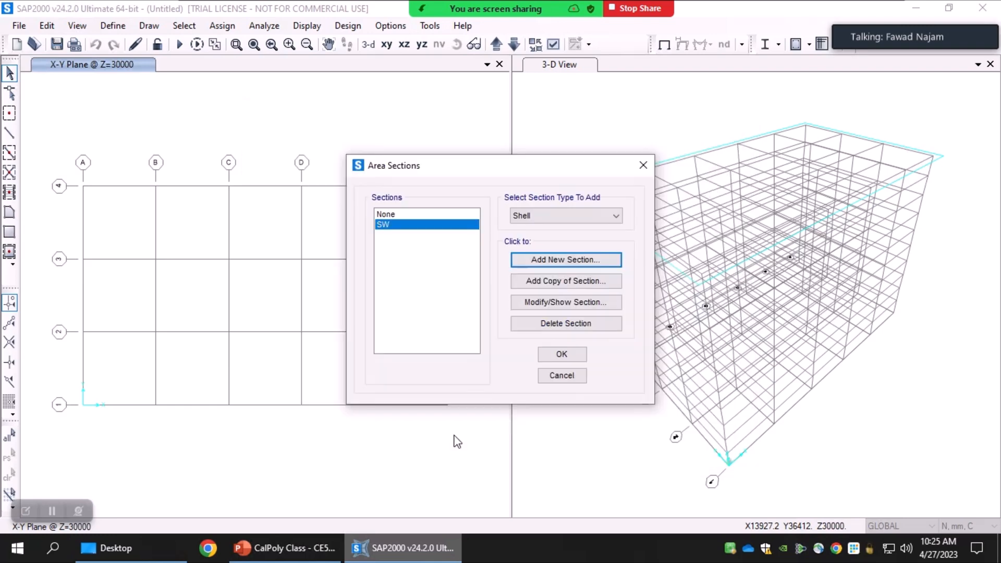
click(553, 264)
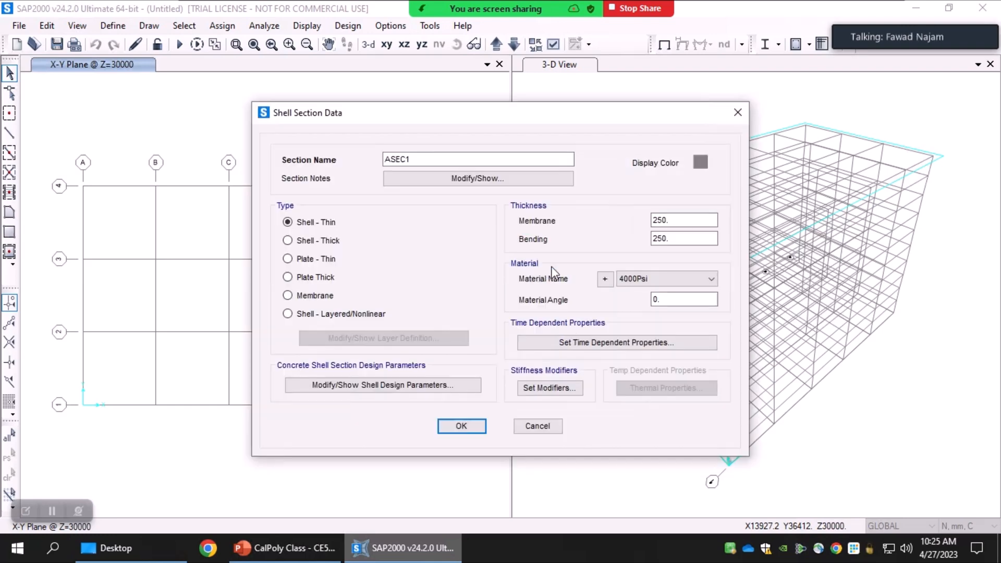
click(438, 160)
double_click(437, 159)
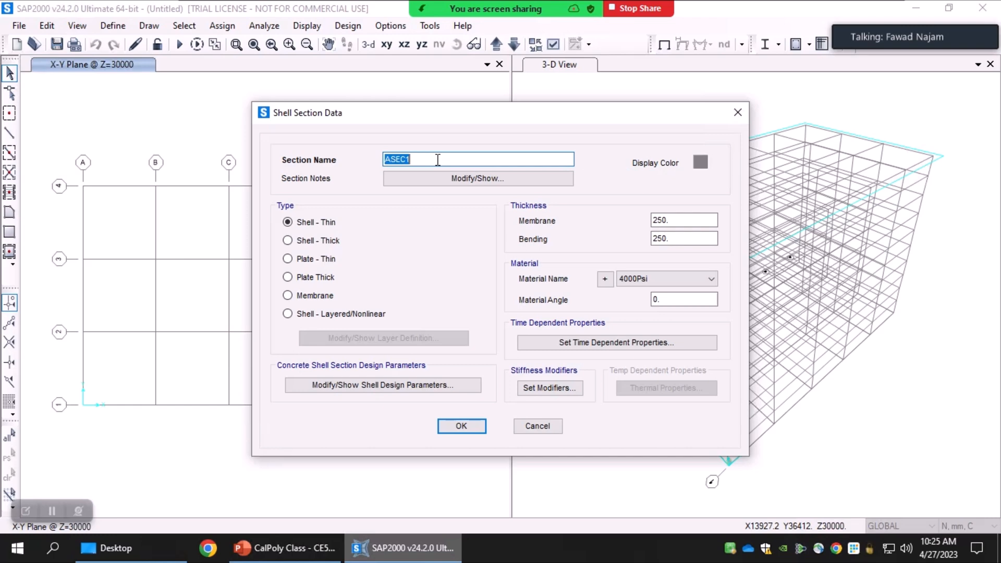
text(Slab)
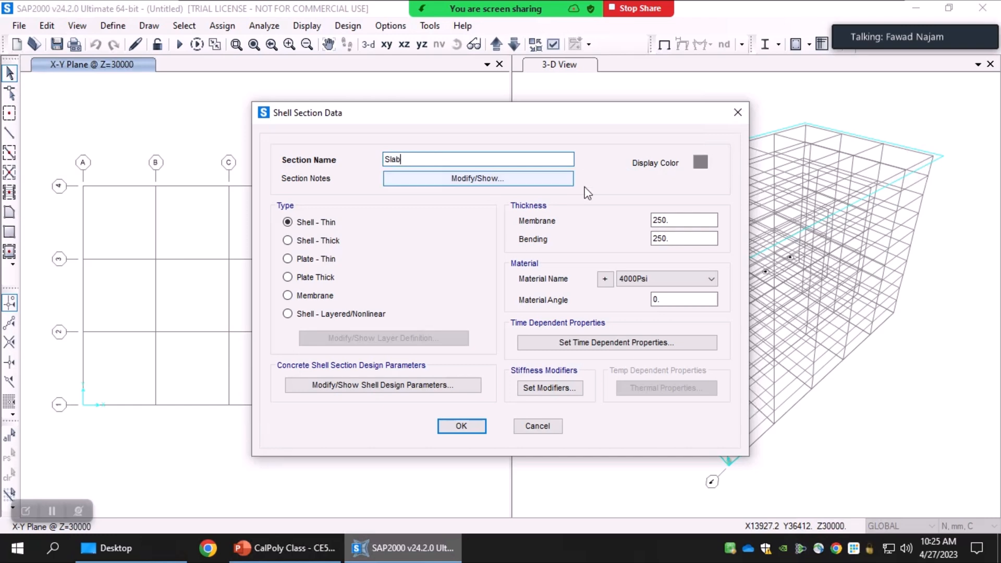
Step: Set the Slab section's membrane and bending thicknesses to 200 mm and its material to Concrete (27.5 Mpa), then accept the area section definitions
click(690, 221)
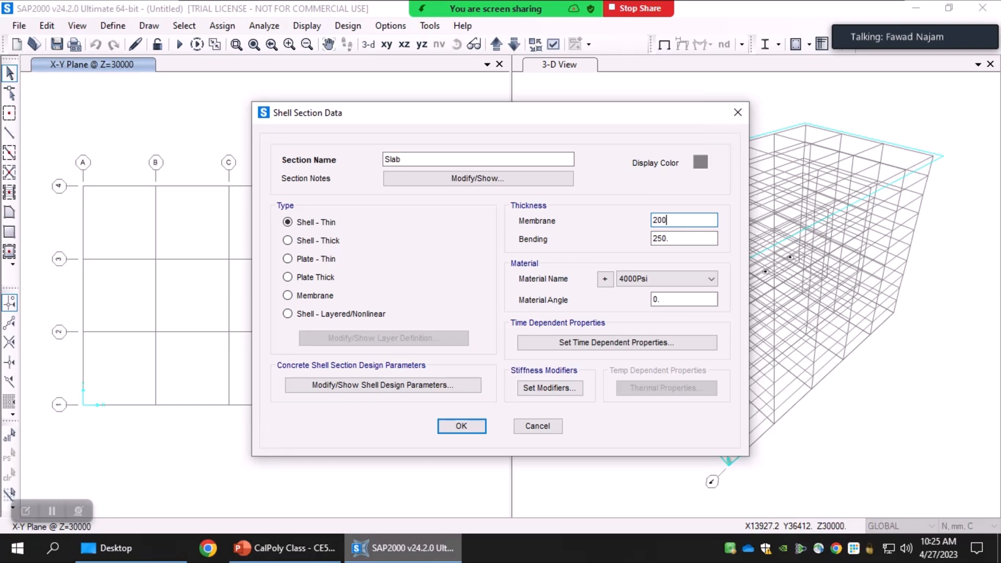
click(700, 238)
click(660, 280)
click(662, 324)
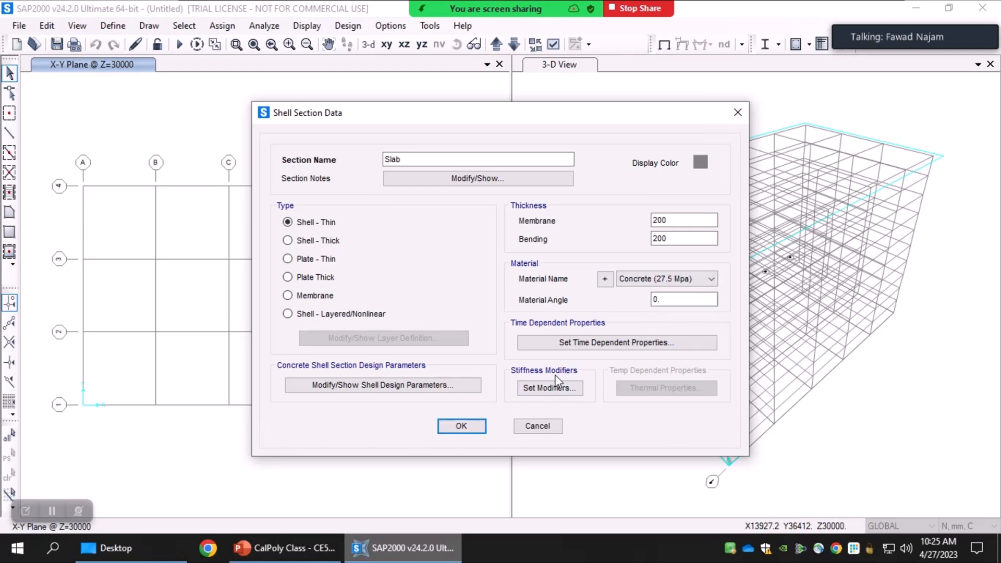
click(462, 426)
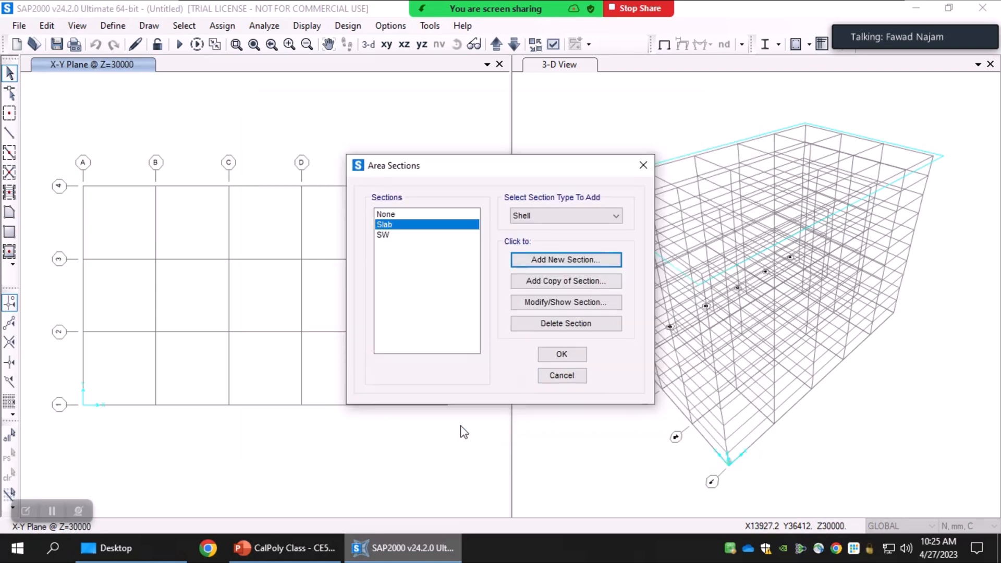
click(553, 351)
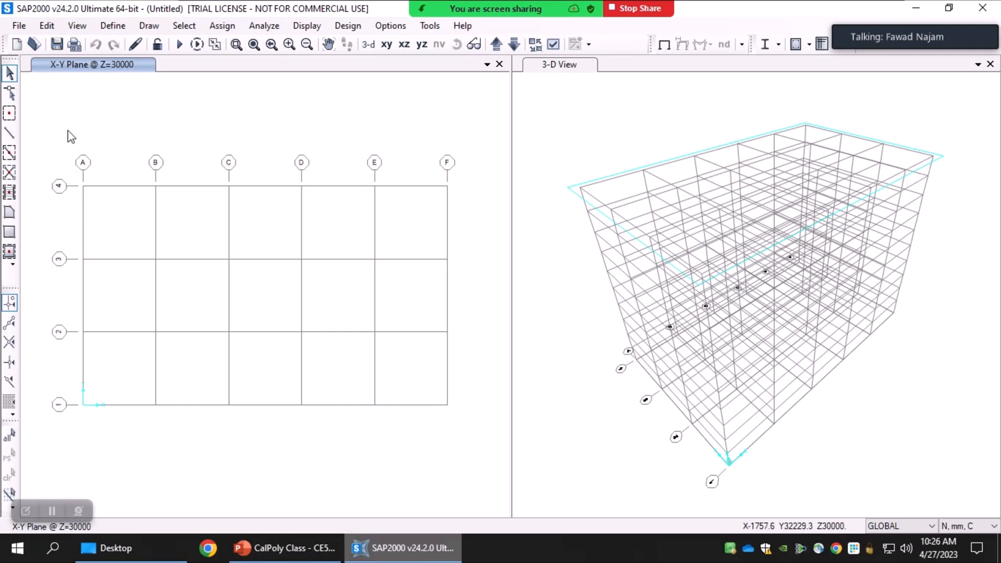
Step: Switch to PowerPoint, find the Typical Workflow in SAP 2000 and ETABS slide, examine its Draw > Elements stage, and return to SAP2000
click(116, 27)
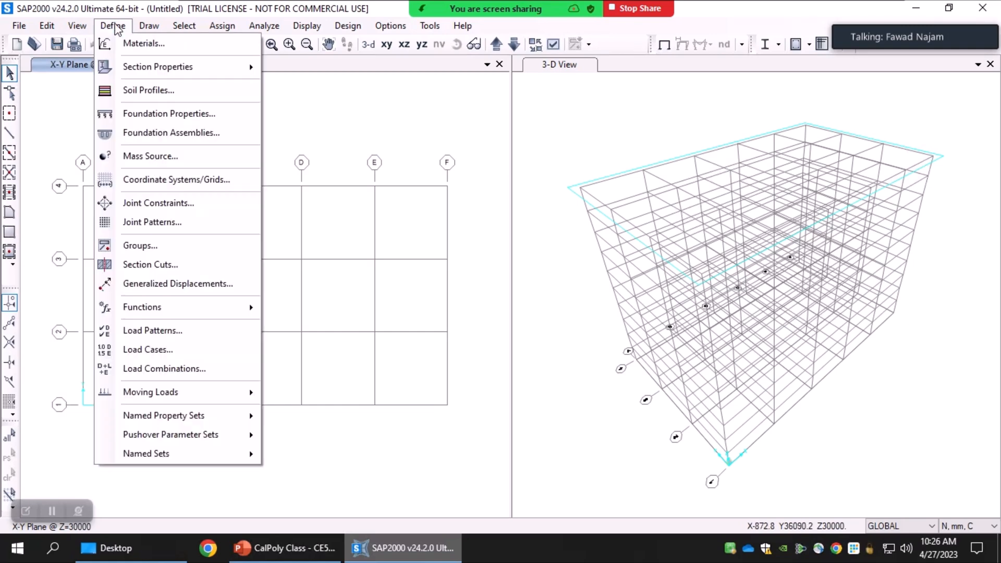
click(116, 26)
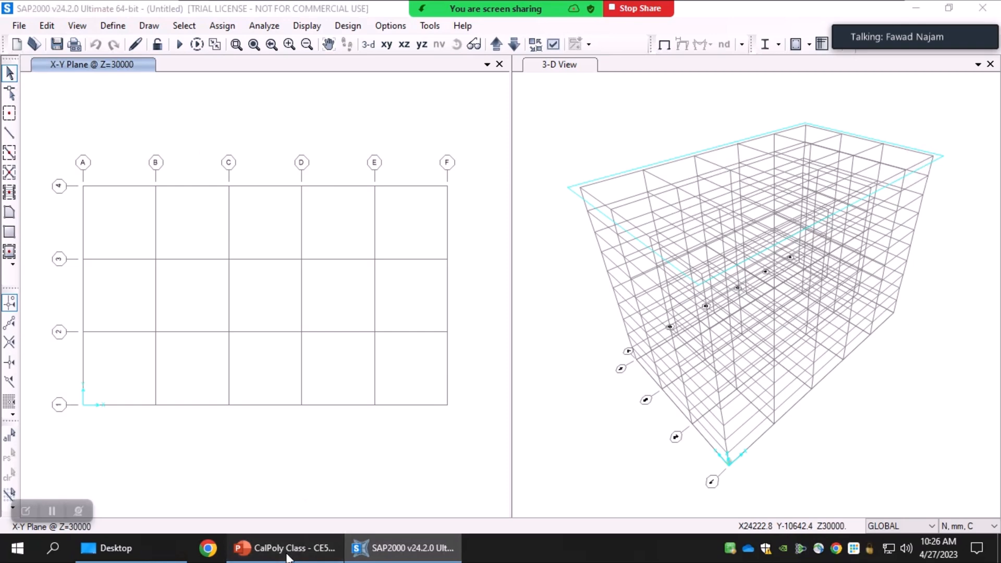
click(286, 553)
scroll(64, 374, up, 8)
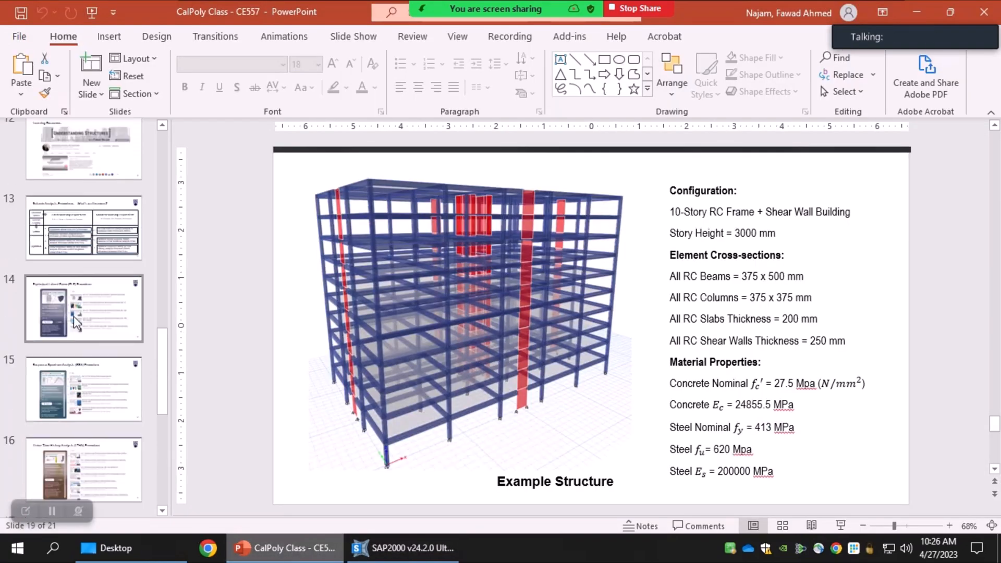
scroll(76, 442, down, 2)
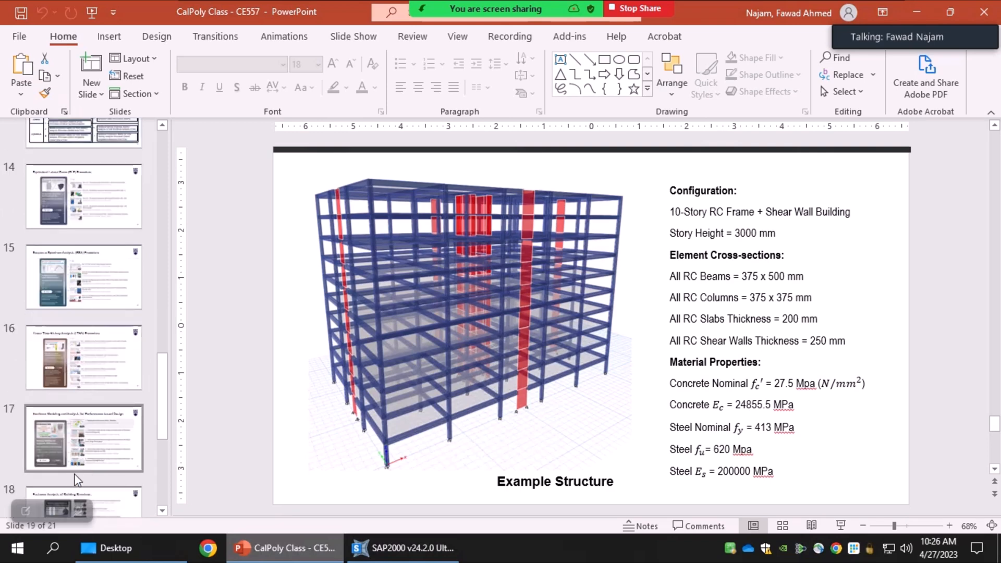
scroll(77, 479, down, 2)
scroll(75, 457, up, 4)
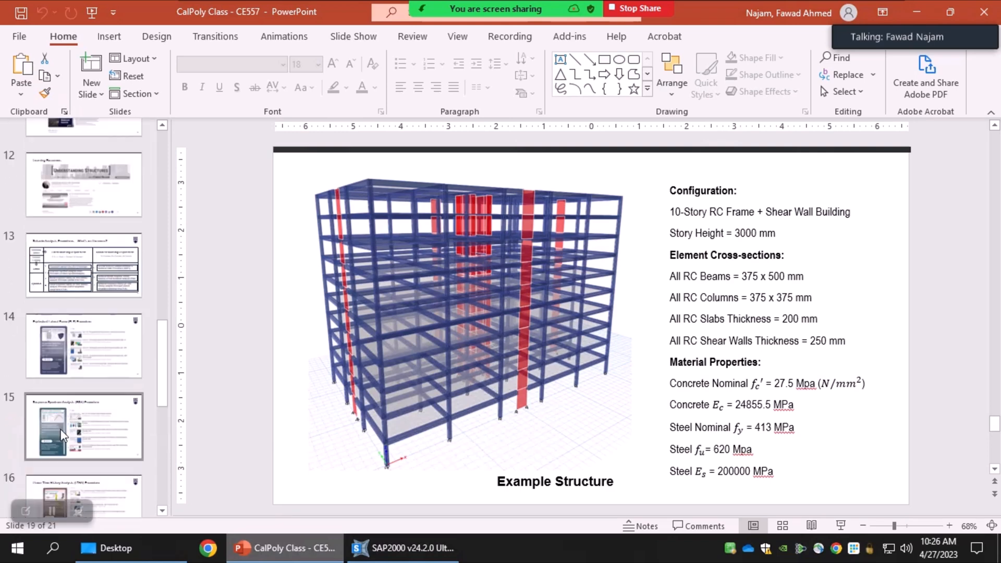
scroll(61, 436, up, 6)
click(99, 365)
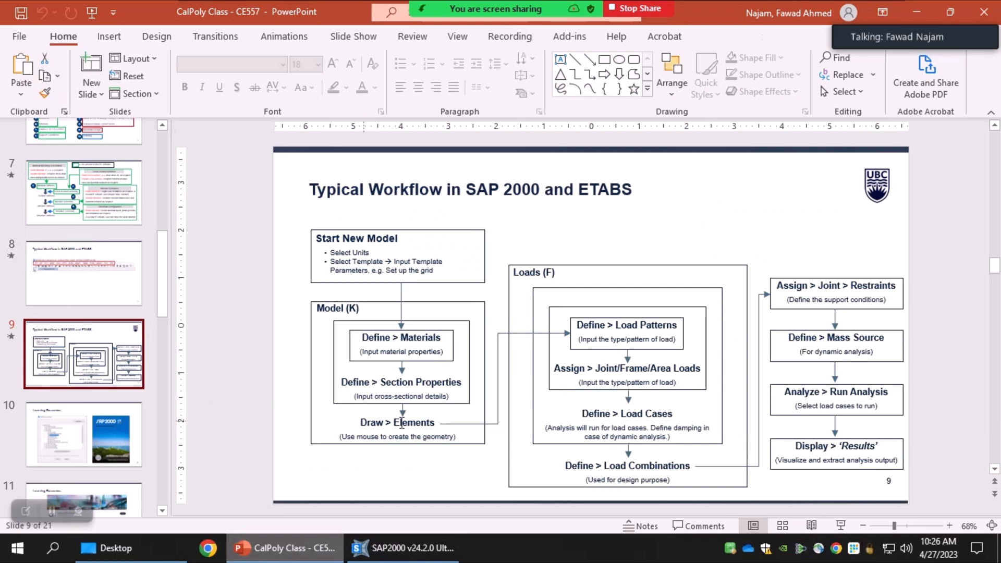
drag(364, 422, 432, 424)
click(389, 462)
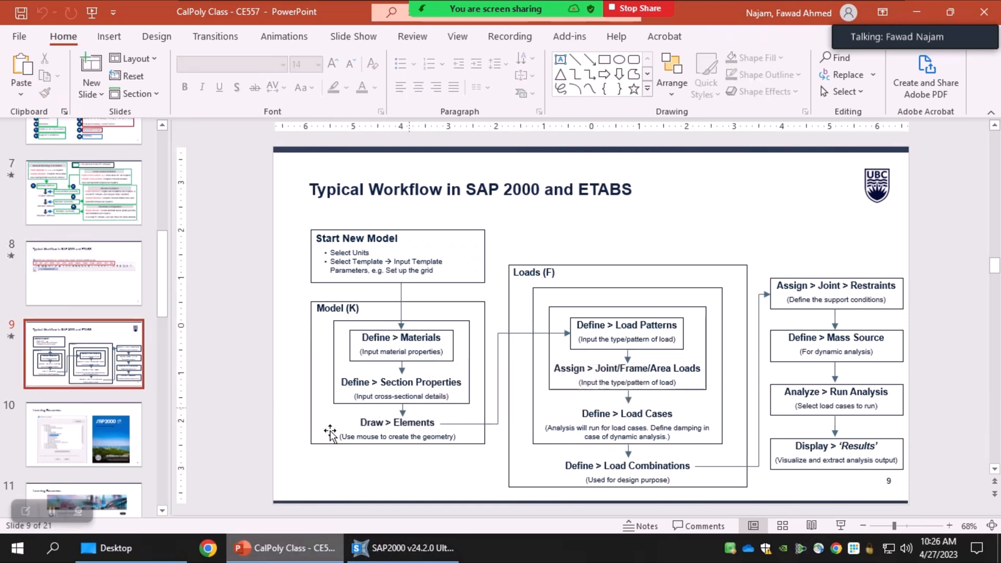
click(384, 554)
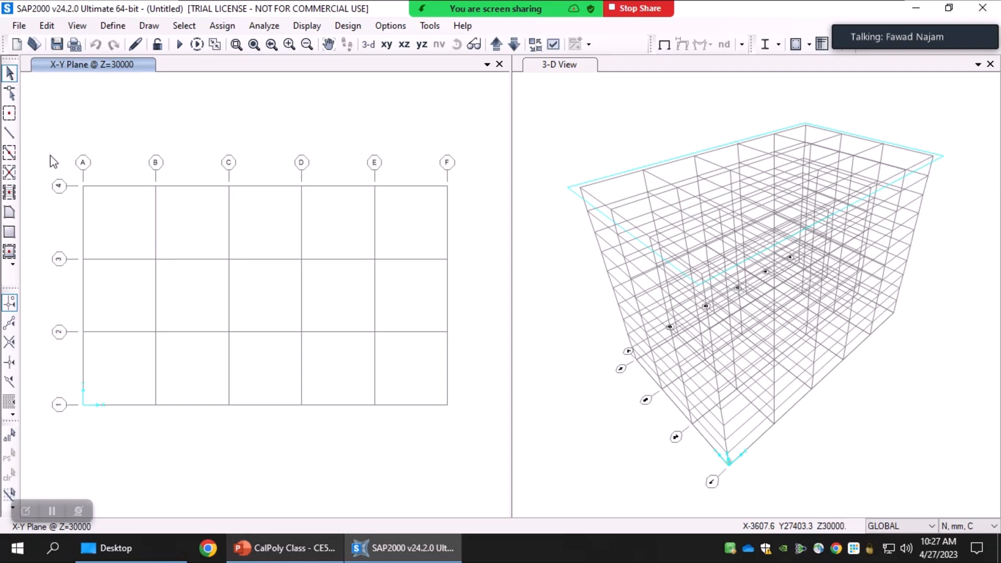
click(149, 26)
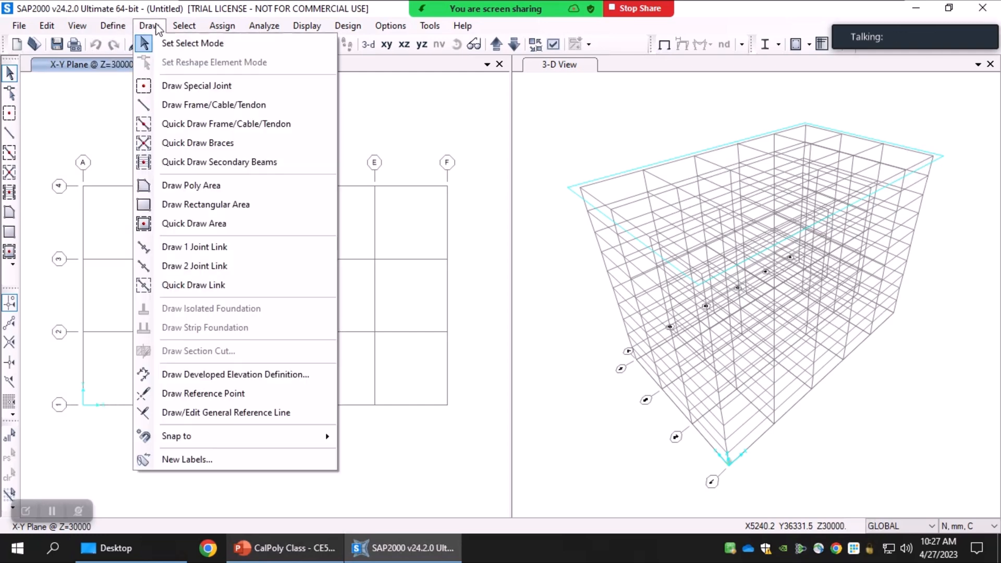
click(142, 43)
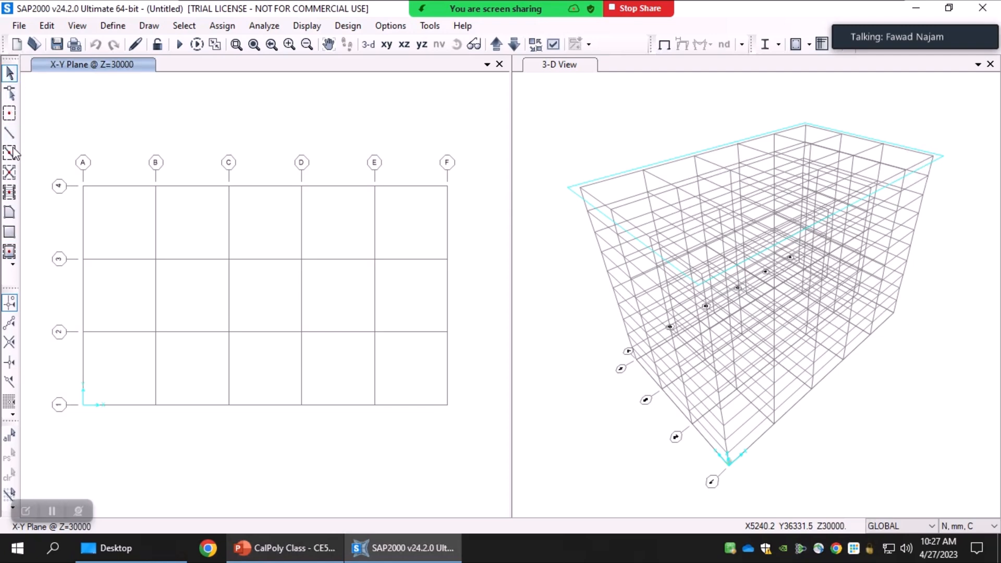
click(12, 266)
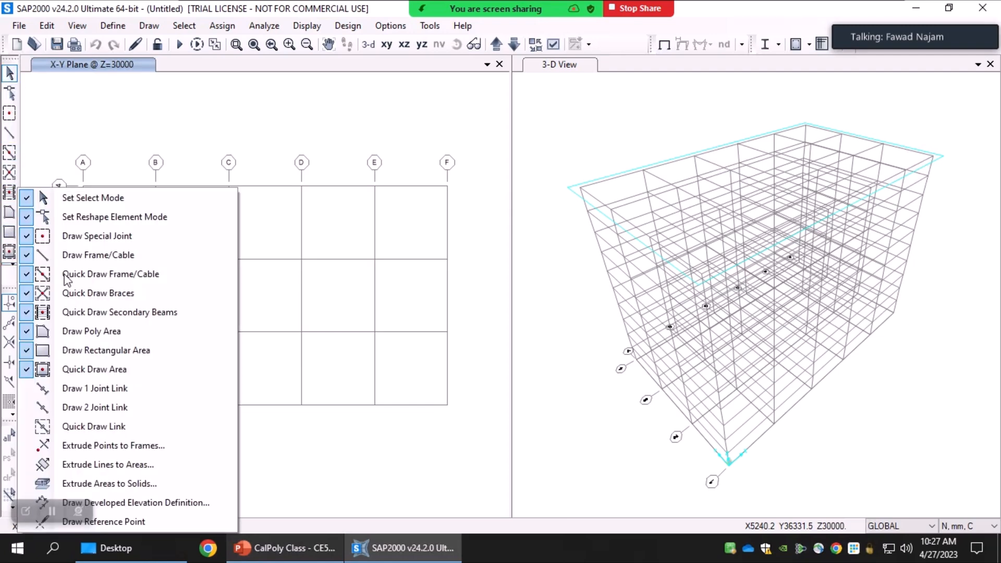
click(14, 267)
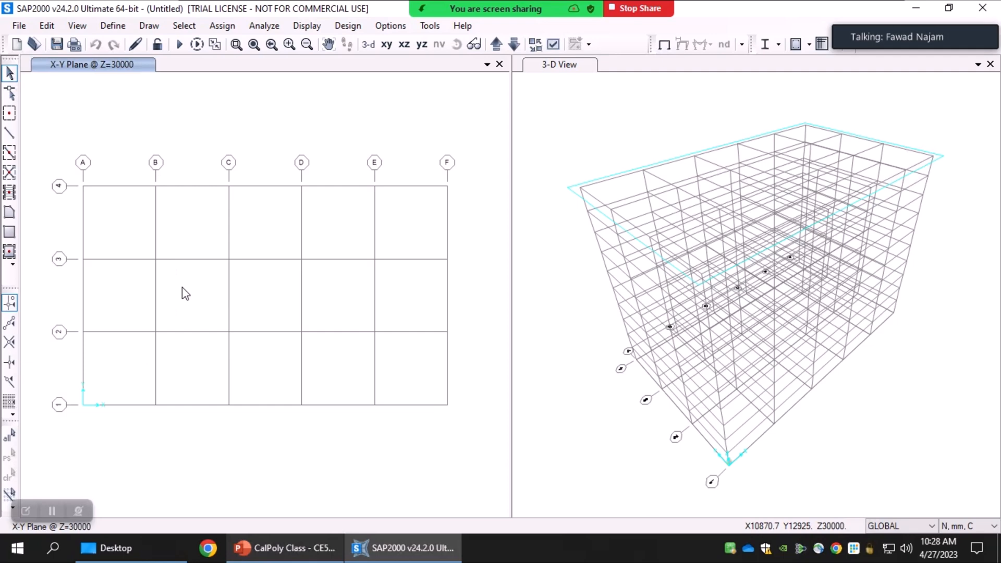
Step: Activate straight frame drawing and review the section choices for the new objects, keeping the Beams section
click(10, 134)
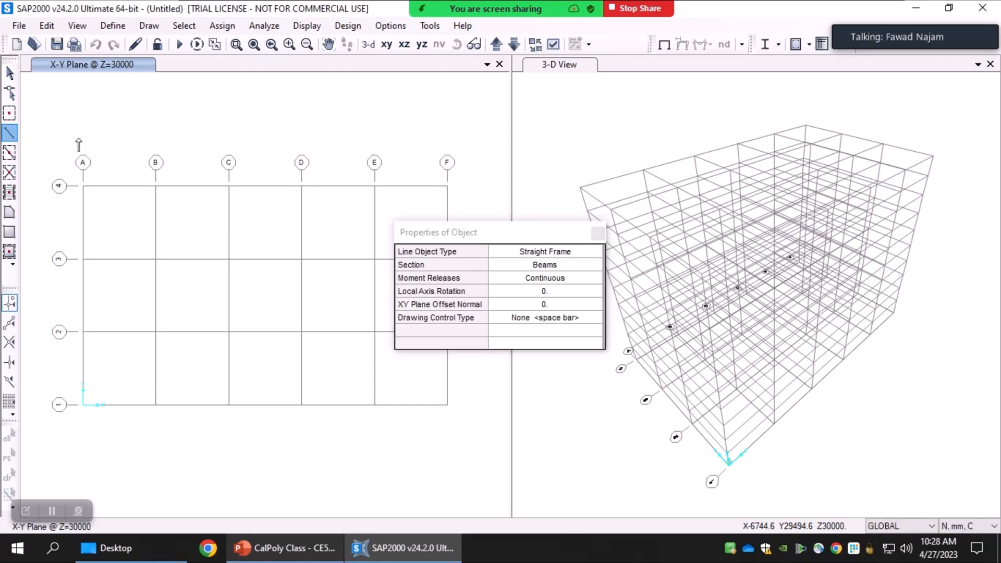
mouse_move(503, 233)
mouse_down()
mouse_move(349, 130)
mouse_move(368, 405)
mouse_move(307, 139)
mouse_move(335, 105)
mouse_move(310, 113)
mouse_move(351, 125)
mouse_move(611, 133)
mouse_move(621, 143)
mouse_move(632, 126)
mouse_move(624, 112)
mouse_up()
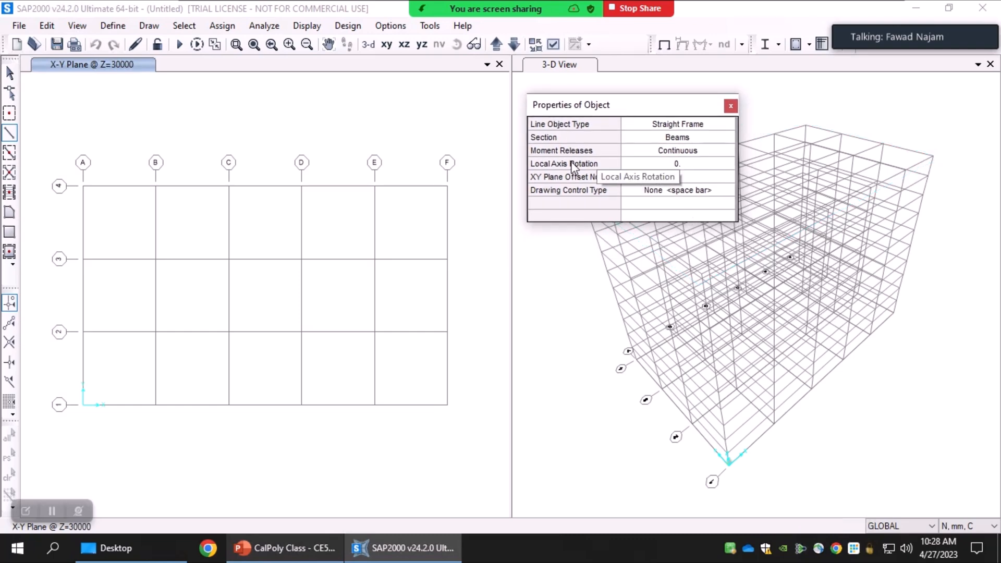
click(699, 138)
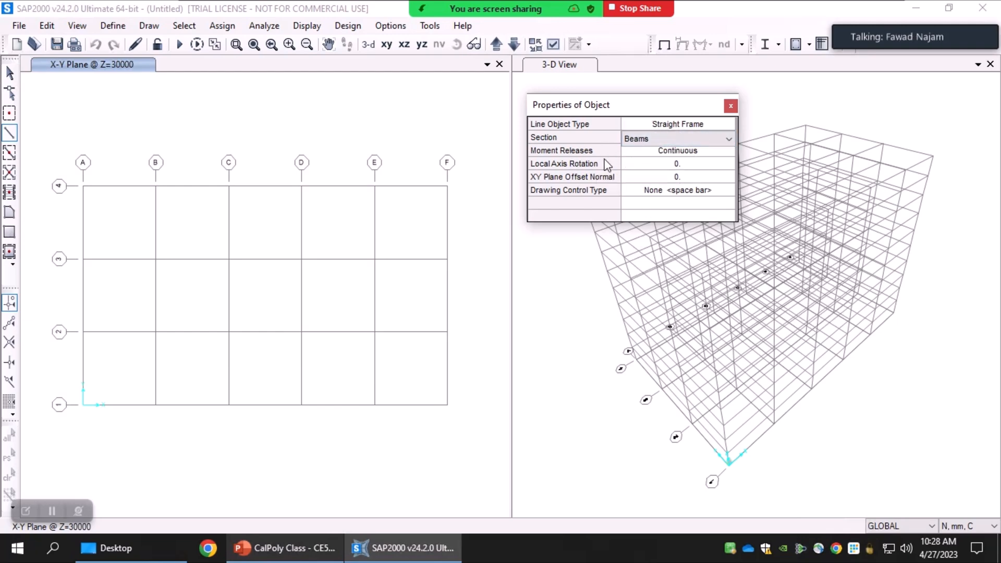
click(672, 139)
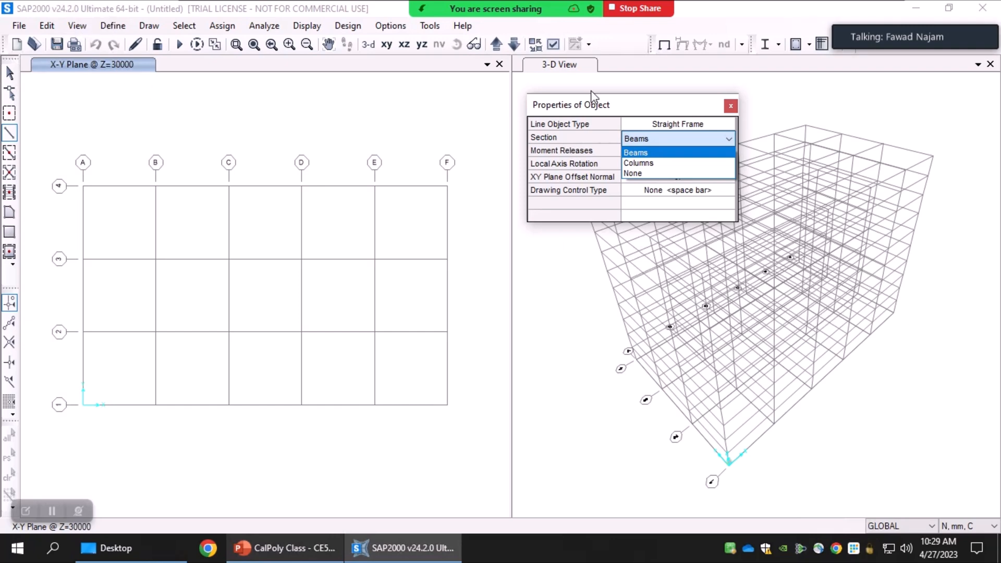
click(651, 158)
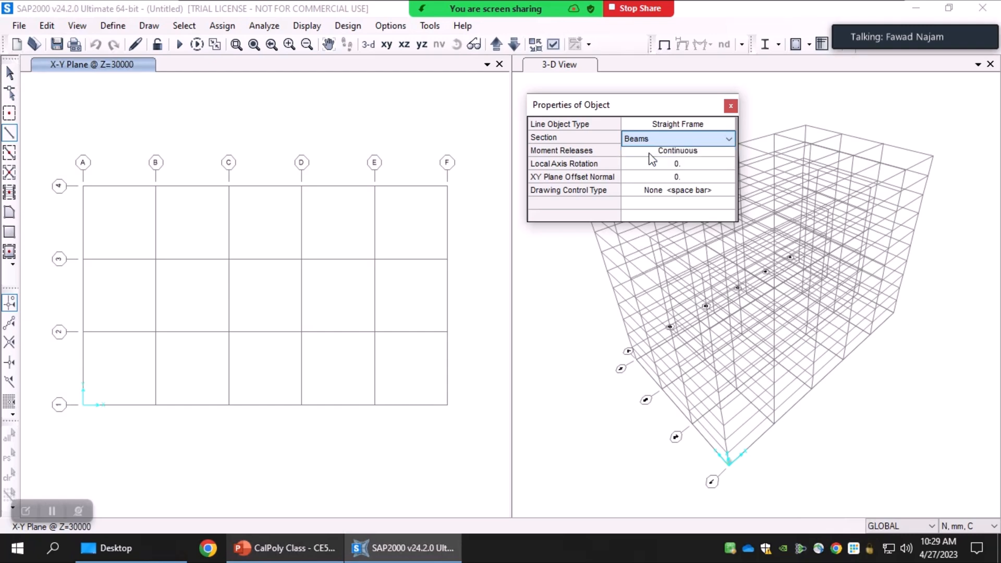
click(690, 138)
click(691, 137)
click(687, 137)
click(604, 134)
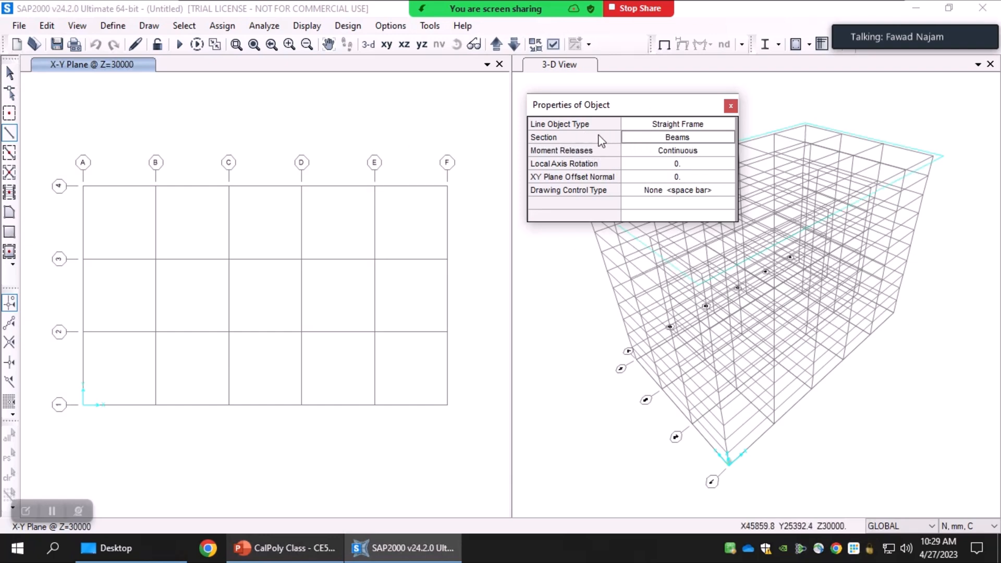
click(665, 139)
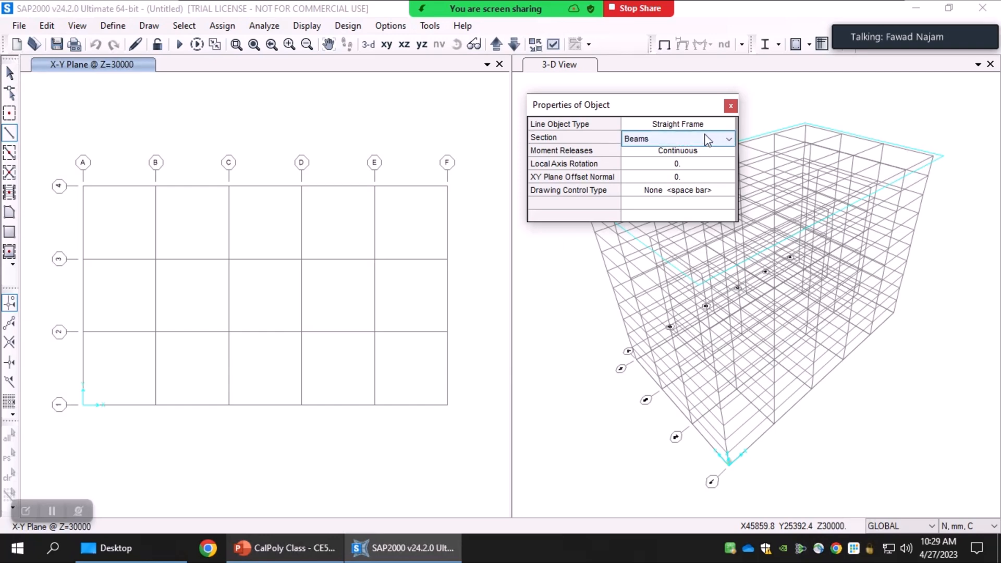
click(693, 137)
click(656, 140)
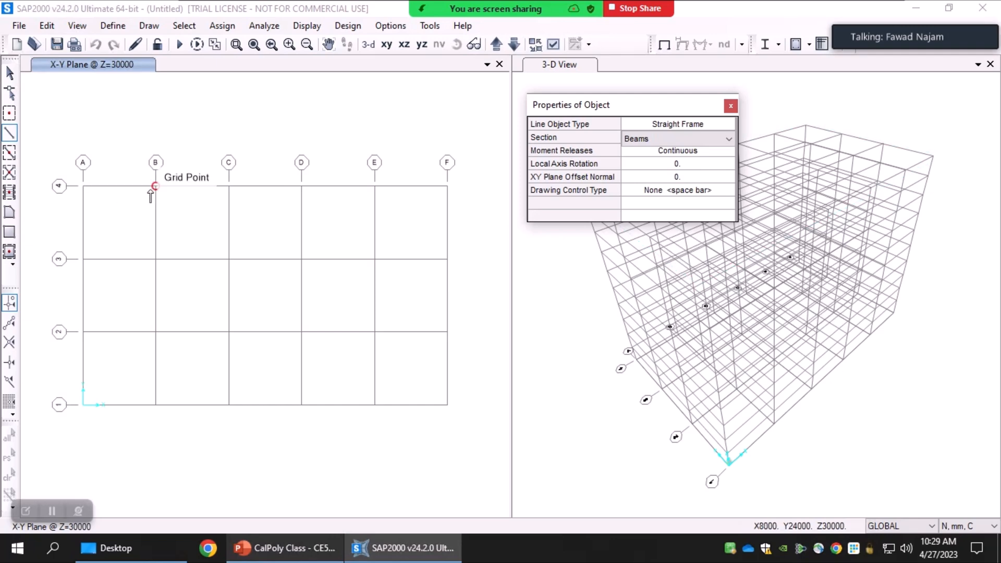
Step: Draw a Beams frame along grid line 4 from grid A to grid B on the Z=30000 plane, ending the line at B
click(84, 186)
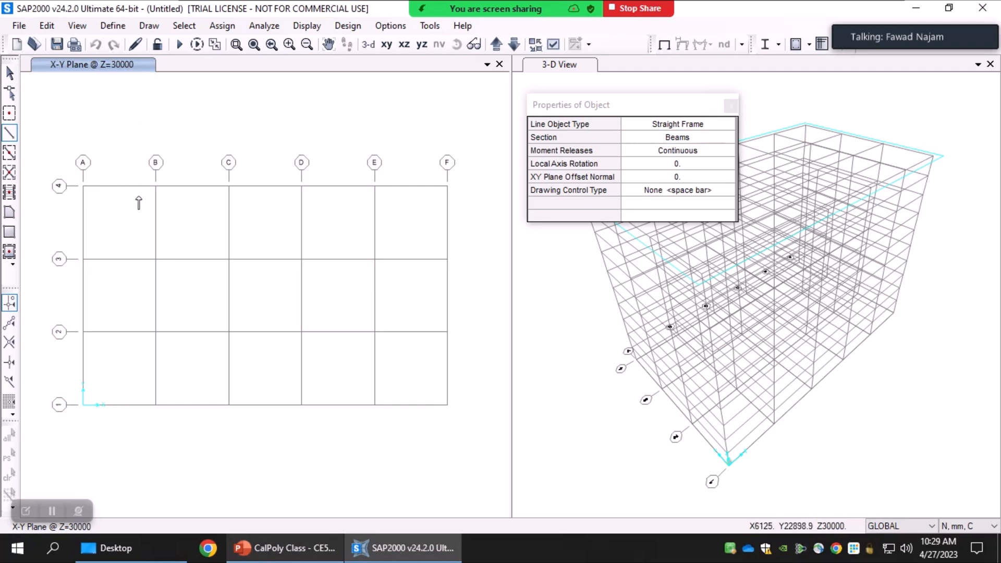
click(156, 186)
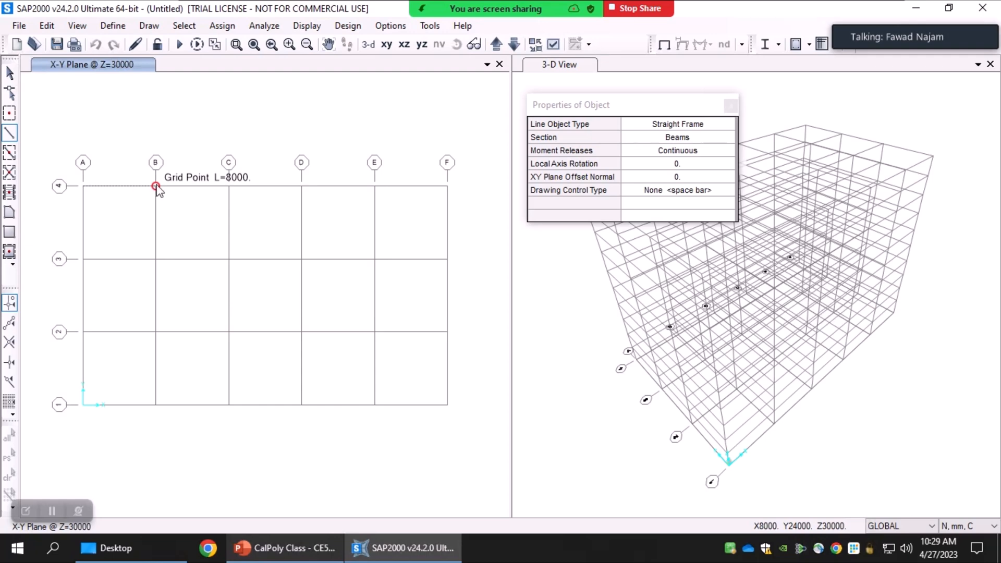
click(156, 187)
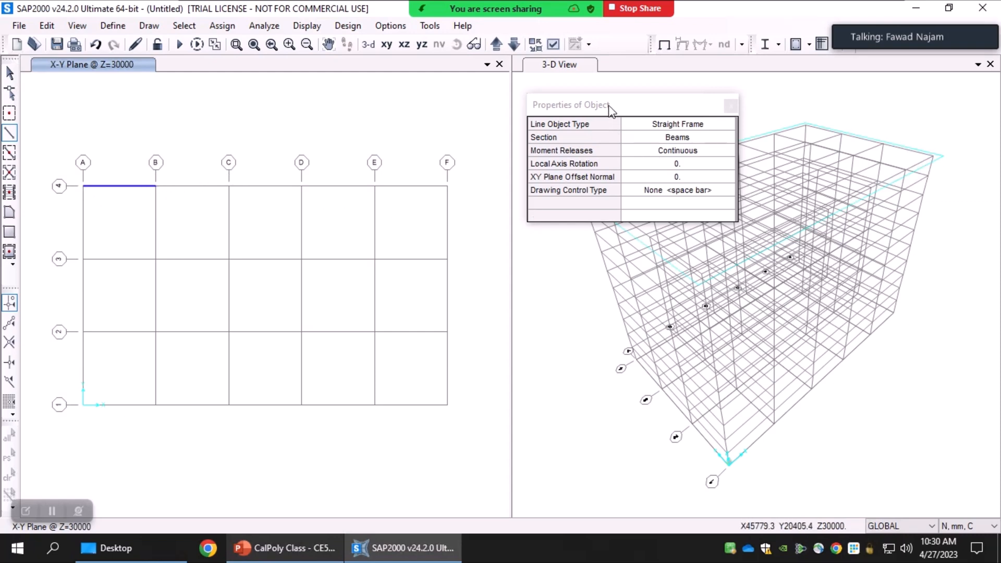
drag(611, 110, 845, 384)
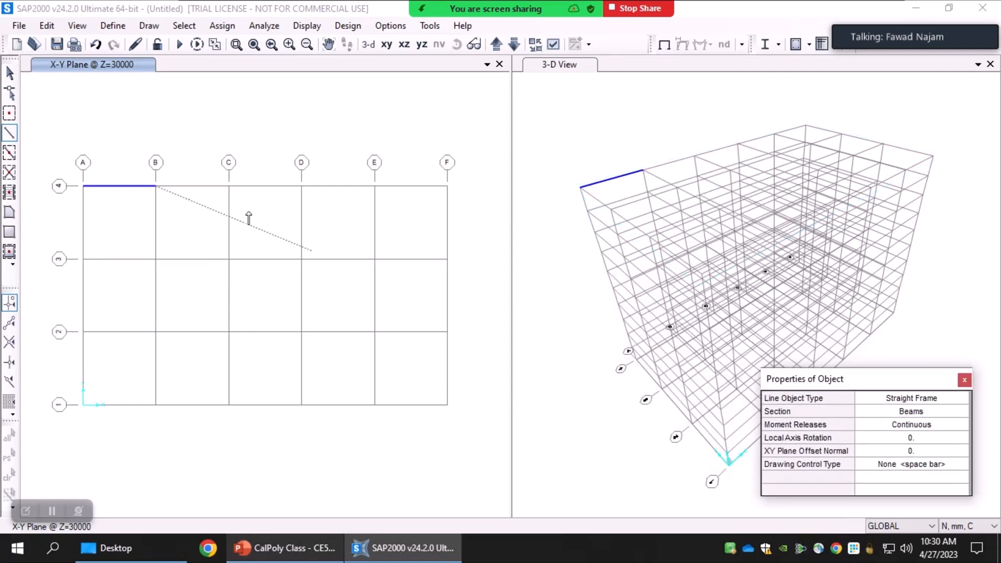
right_click(243, 212)
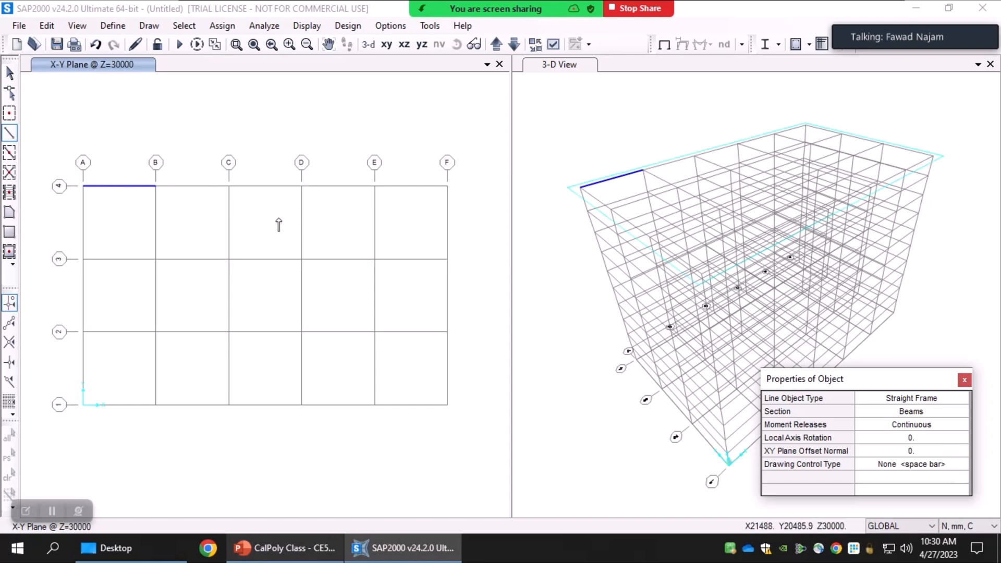
Step: Continue the Beams frames along grid line 4 from B through C, D and E to F, and finish drawing
click(229, 186)
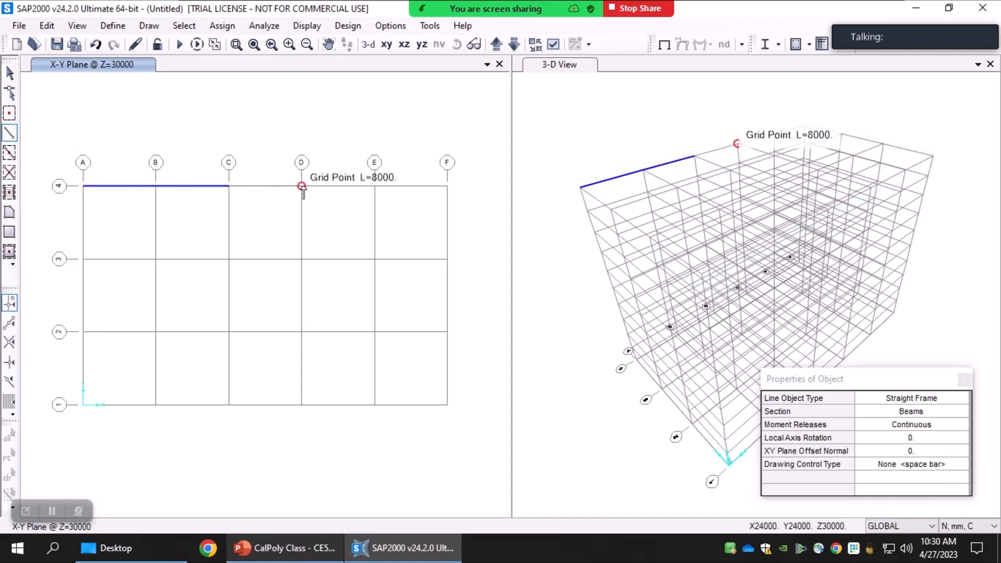
click(301, 186)
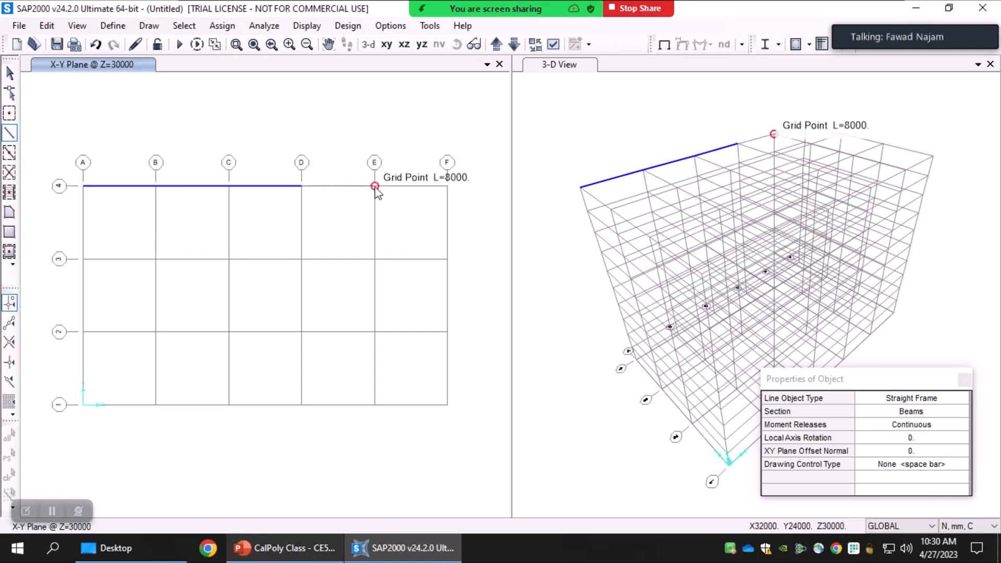
click(375, 186)
click(447, 186)
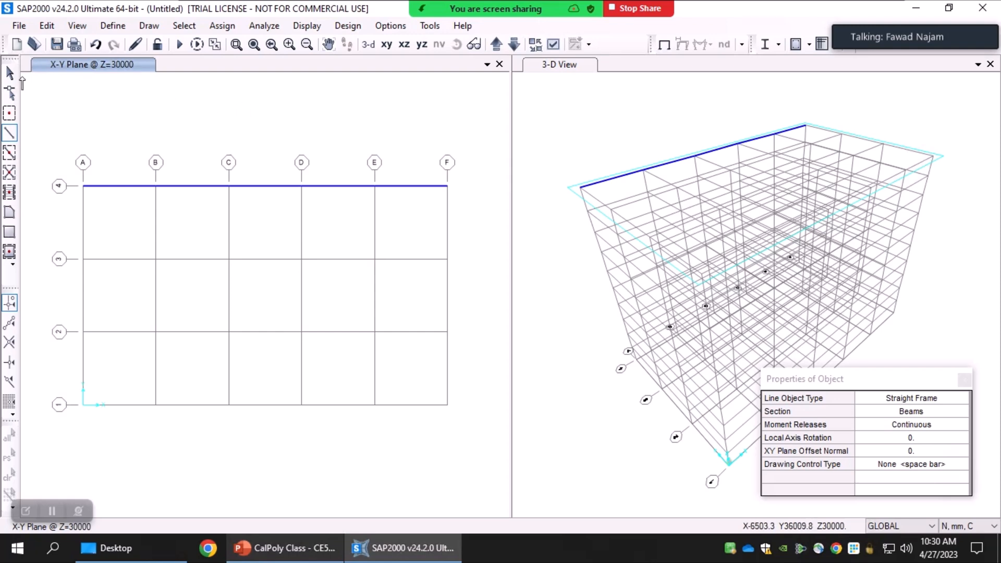
click(10, 74)
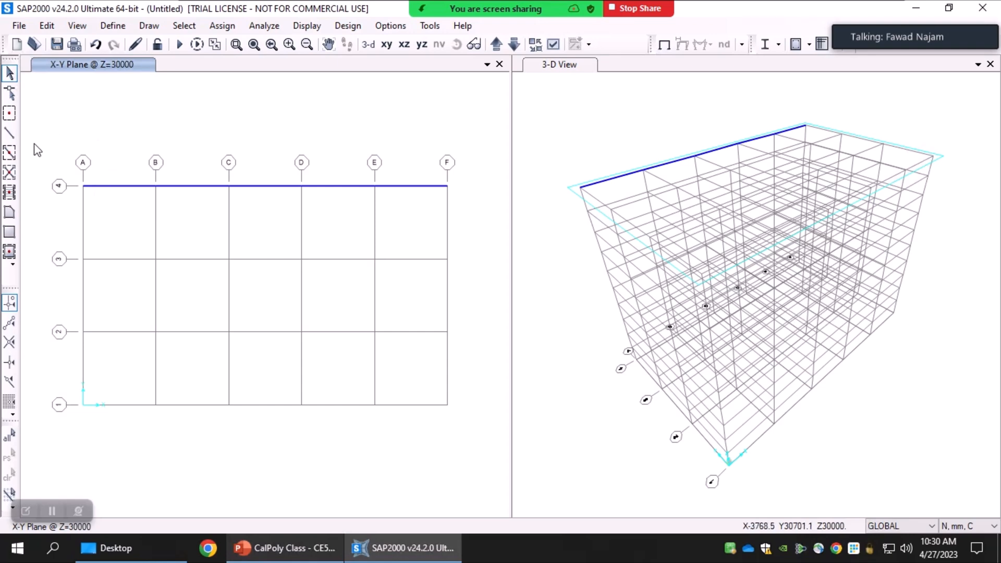
Step: Quick draw Beams frames on all grid segments from grid line 3 to grid line 1 on the Z=30000 plane, keeping the Beams section
click(9, 153)
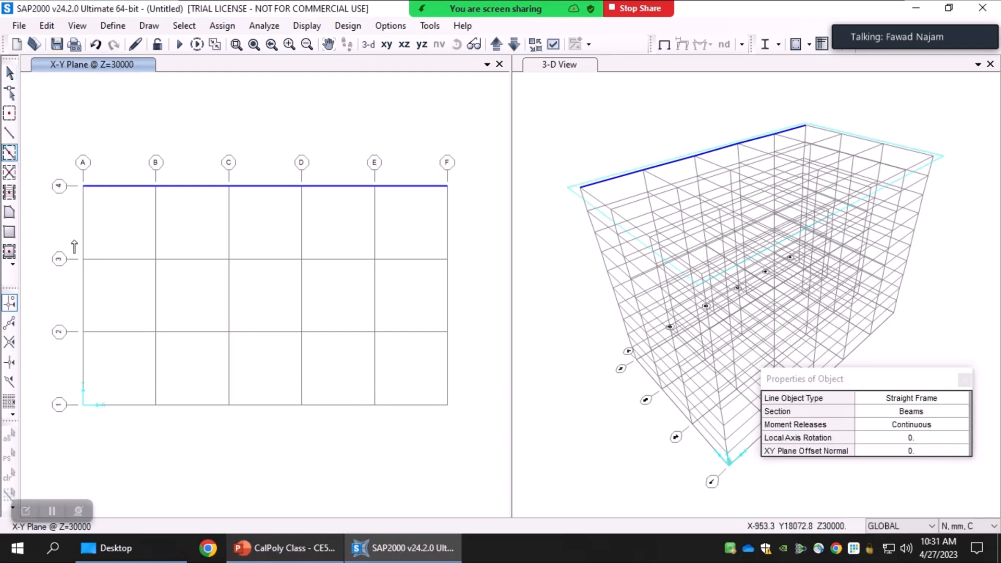
drag(879, 384, 639, 106)
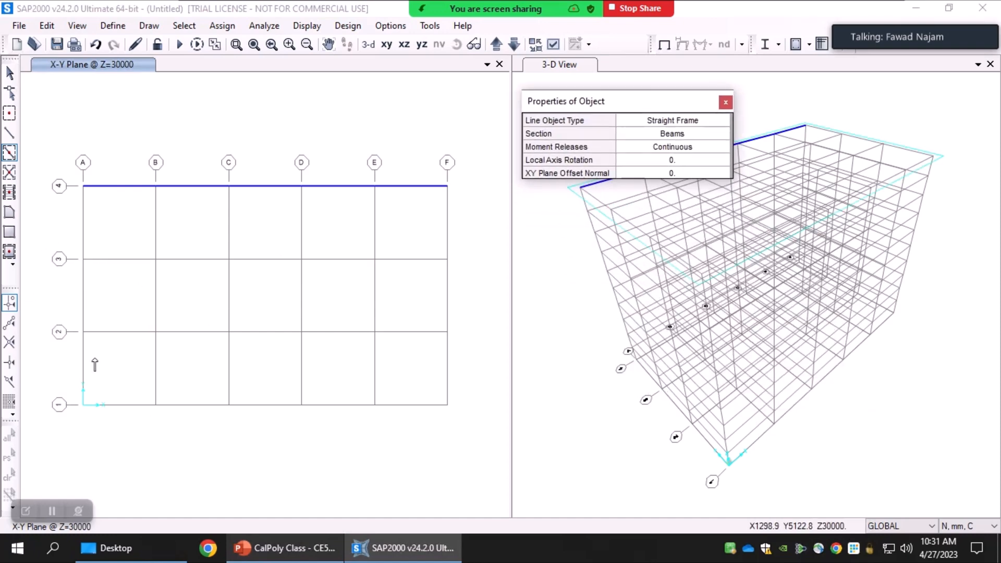
click(702, 135)
click(724, 135)
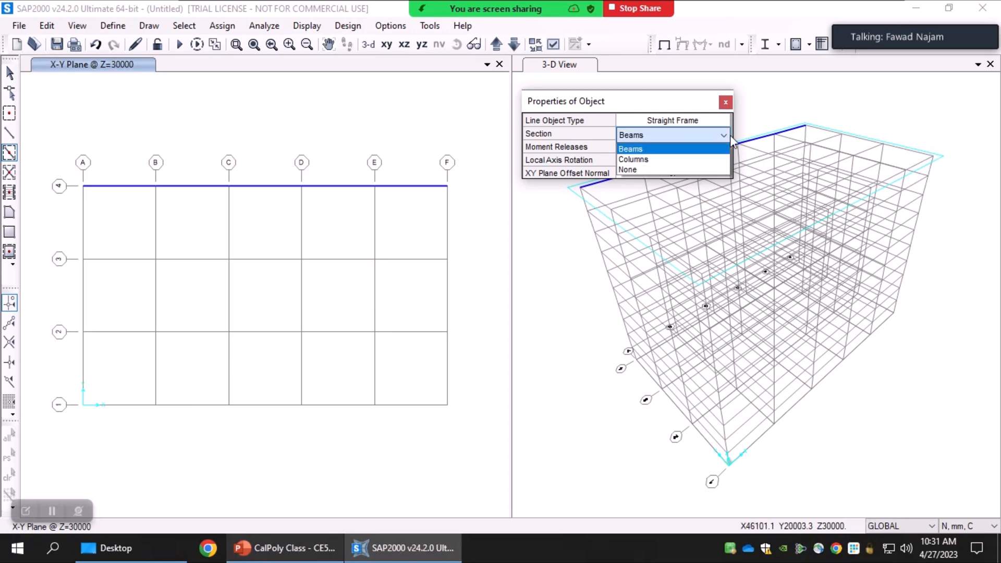
click(637, 150)
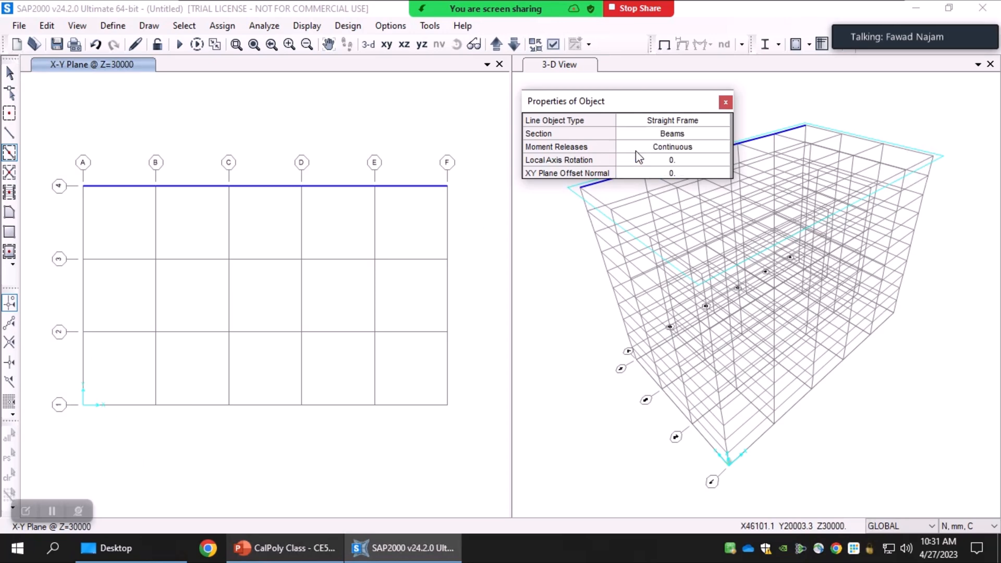
drag(58, 223, 483, 437)
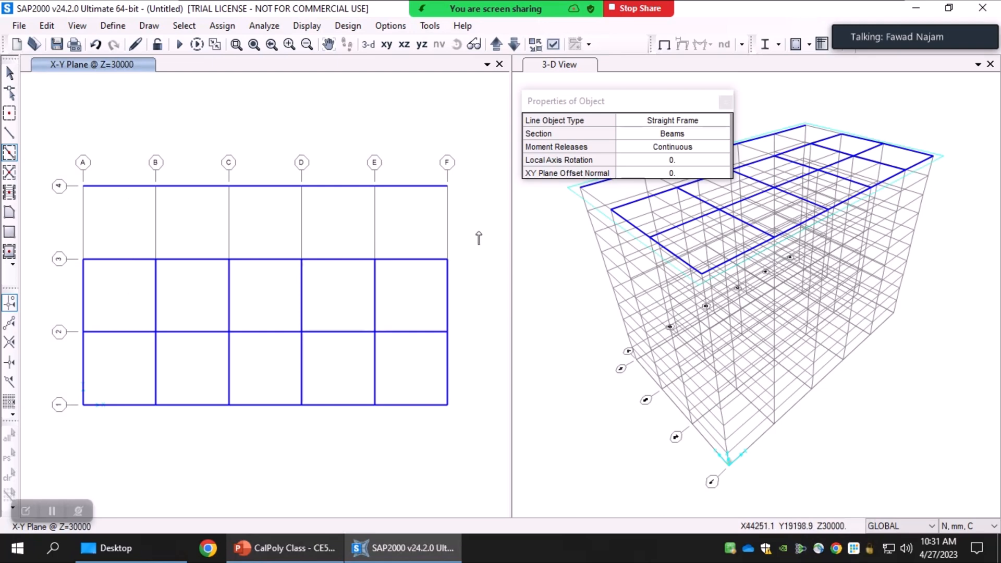
drag(98, 209, 52, 208)
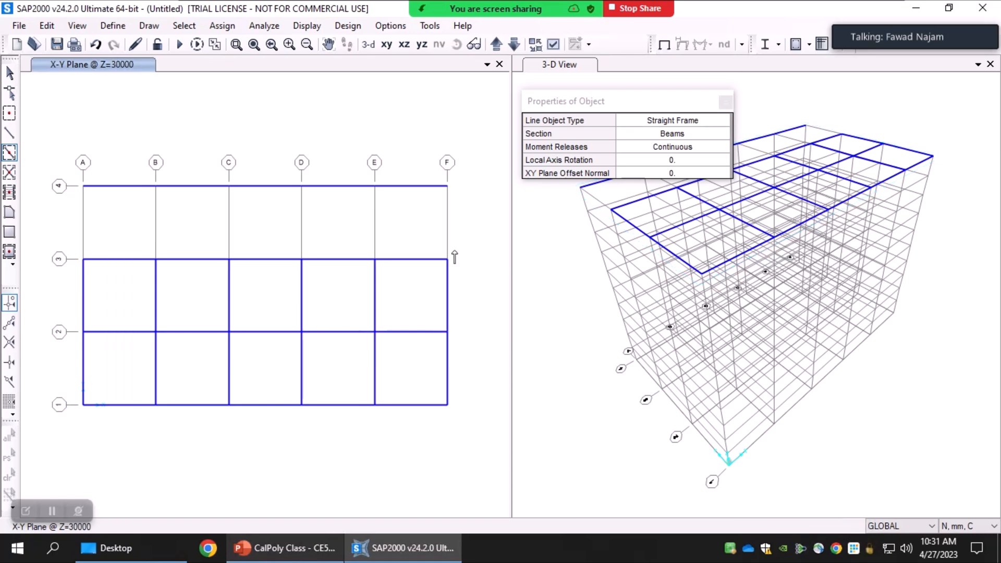
click(14, 149)
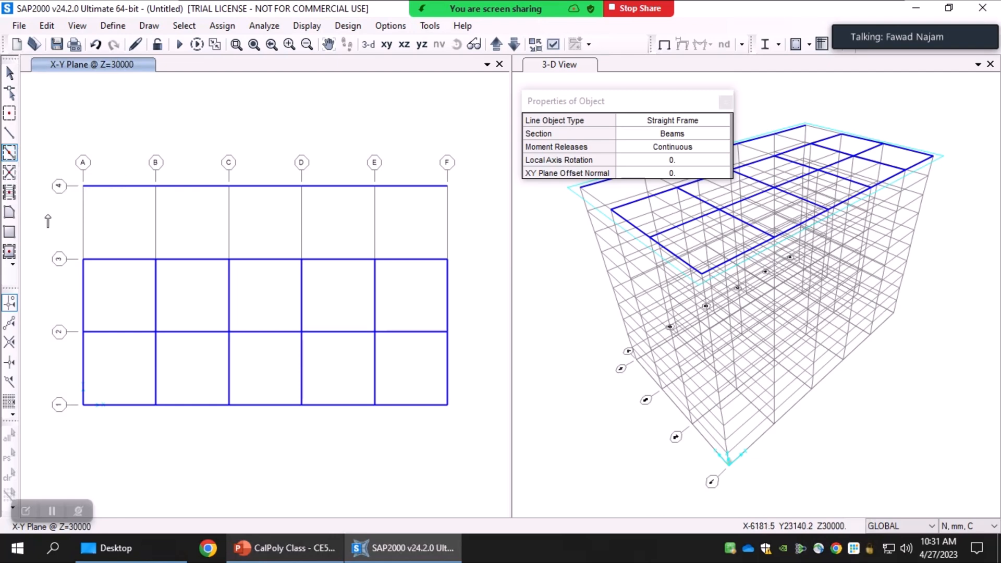
Step: Draw individual straight Beams frames between grid lines 4 and 3 along grids A, B and C
click(9, 133)
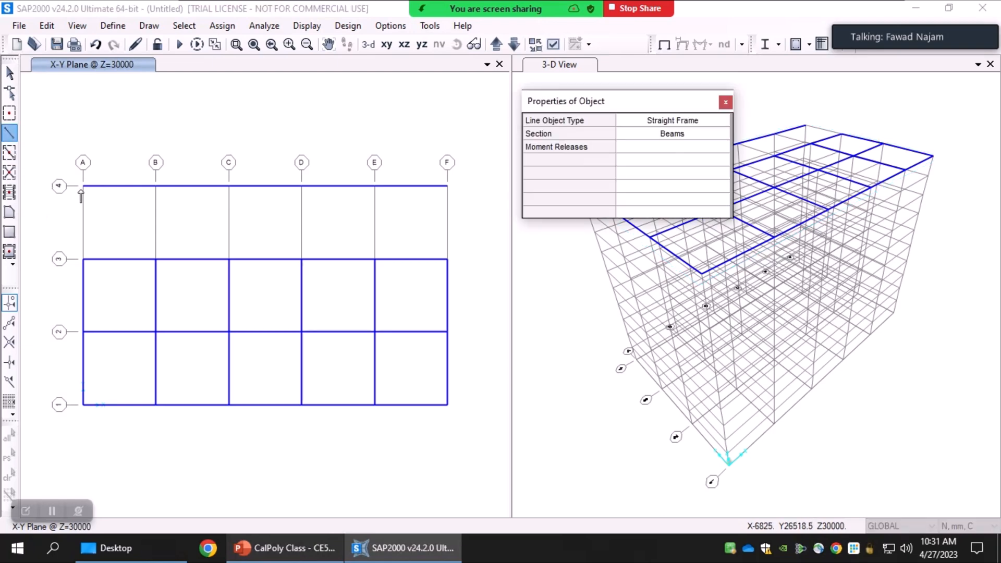
click(84, 260)
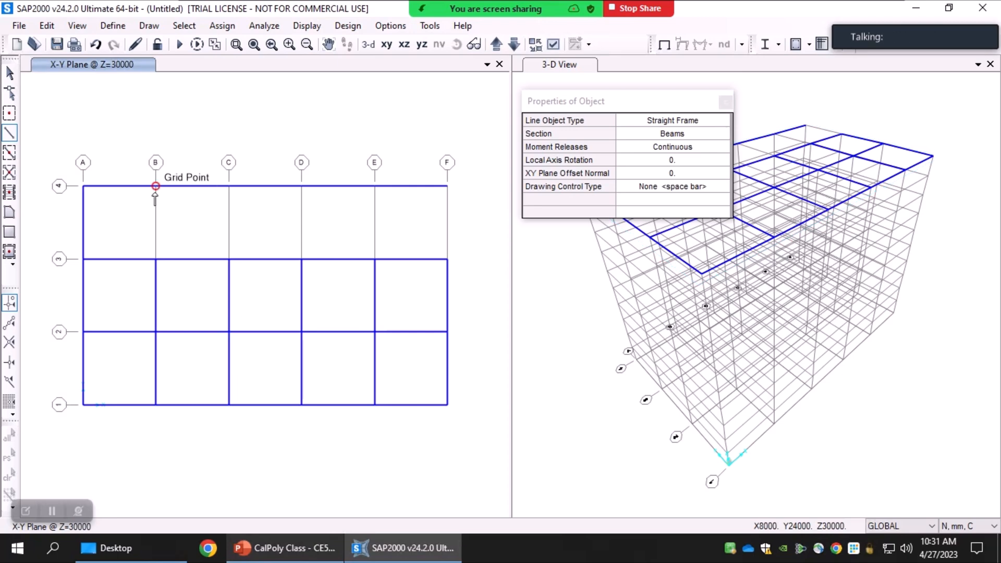
click(155, 259)
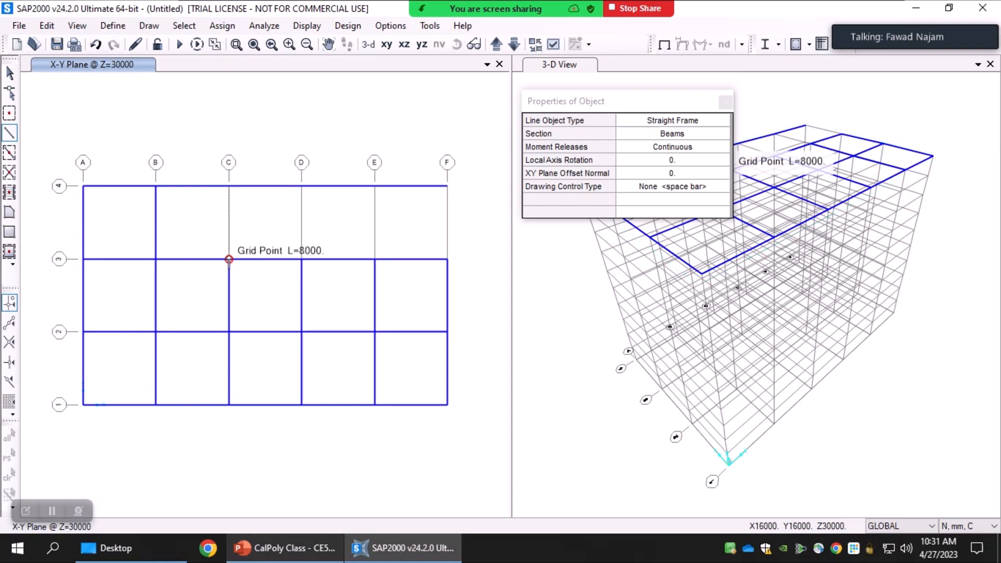
click(229, 259)
right_click(251, 227)
Step: Draw the remaining straight Beams frames between grid lines 4 and 3 along grids D, E and F, and finish drawing
click(301, 186)
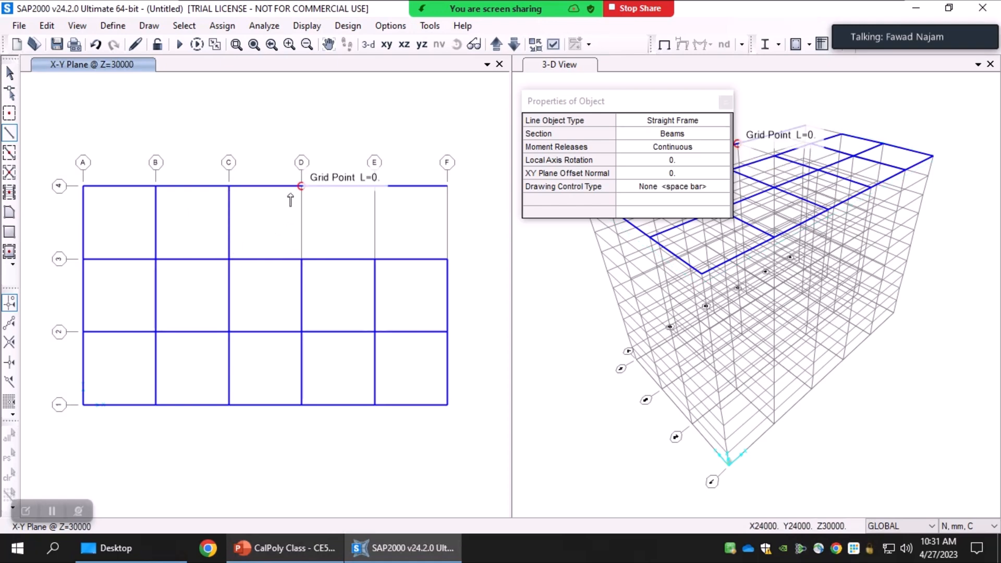
click(301, 259)
right_click(331, 228)
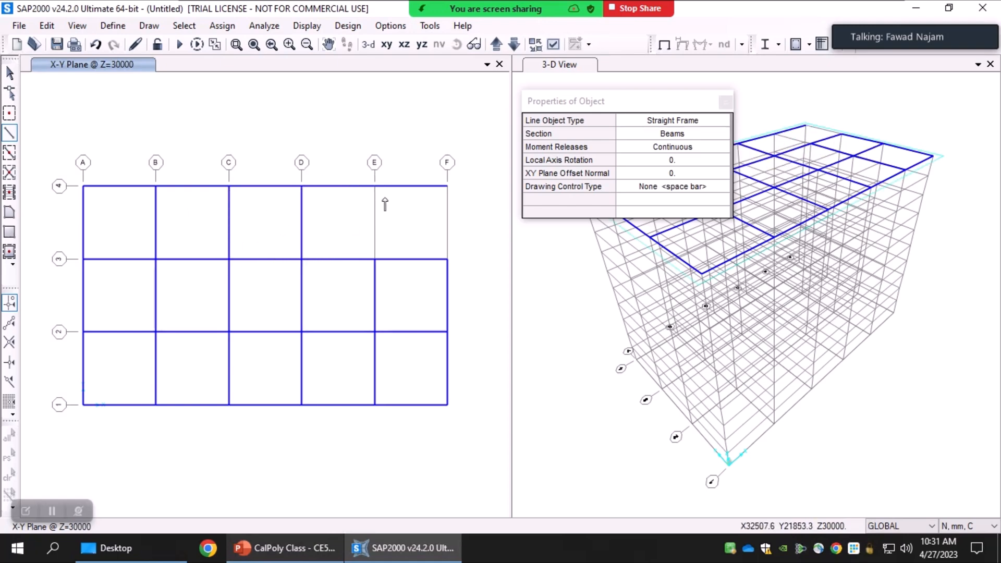
click(374, 186)
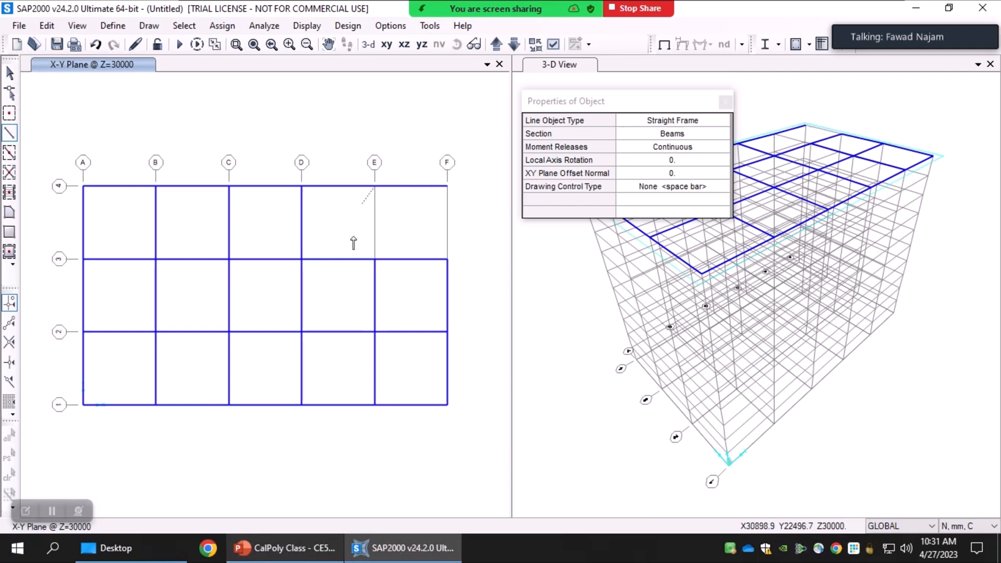
click(374, 259)
right_click(412, 230)
click(447, 187)
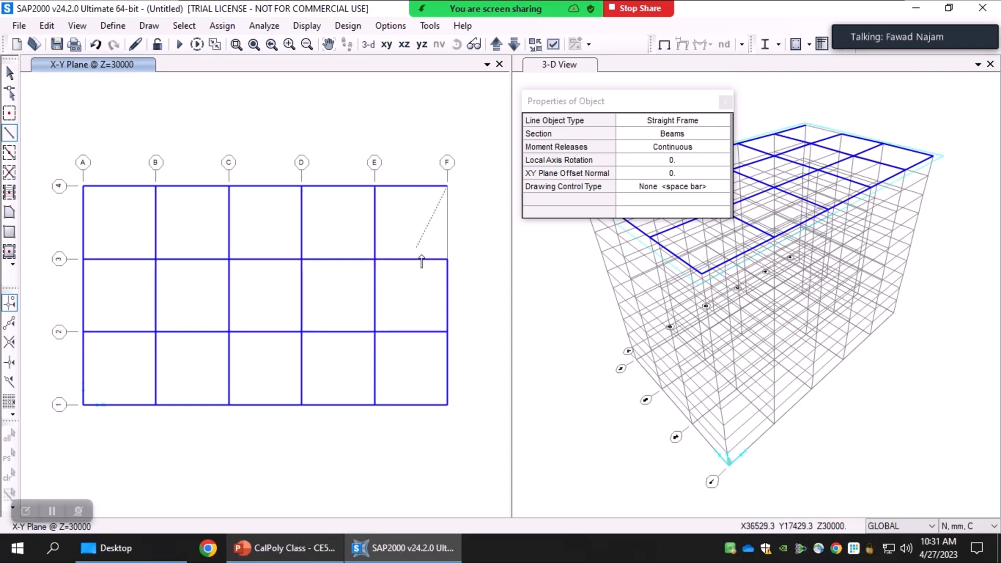
click(447, 260)
right_click(420, 238)
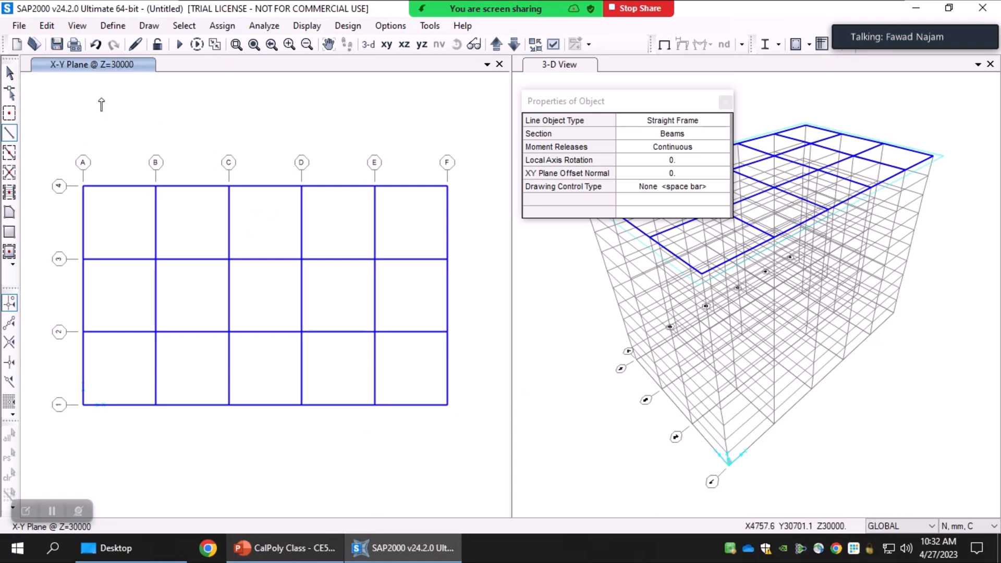
click(9, 74)
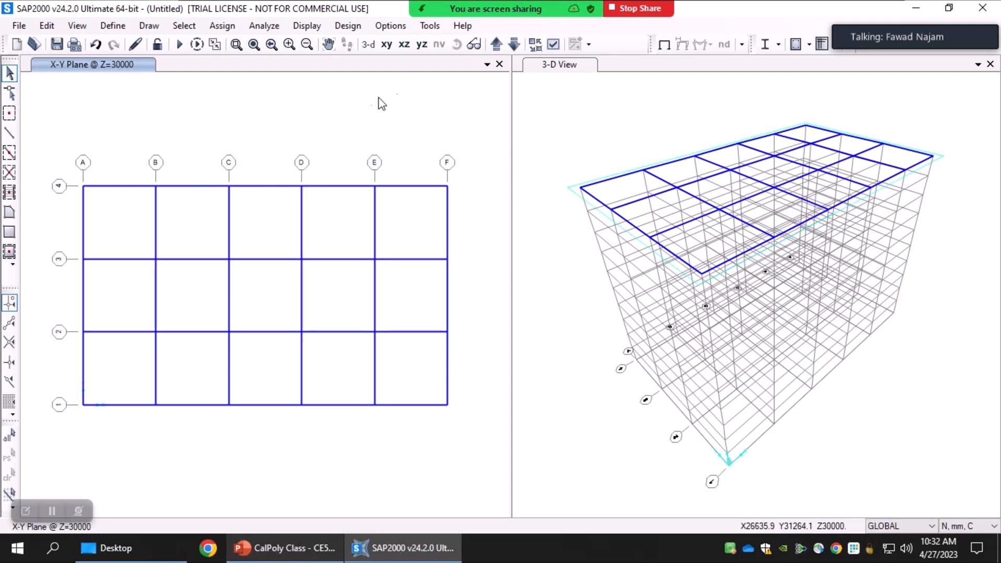
Step: Display the X-Z plane at Y=8000 and quick draw full-height frames with the Columns section along grid A
click(405, 44)
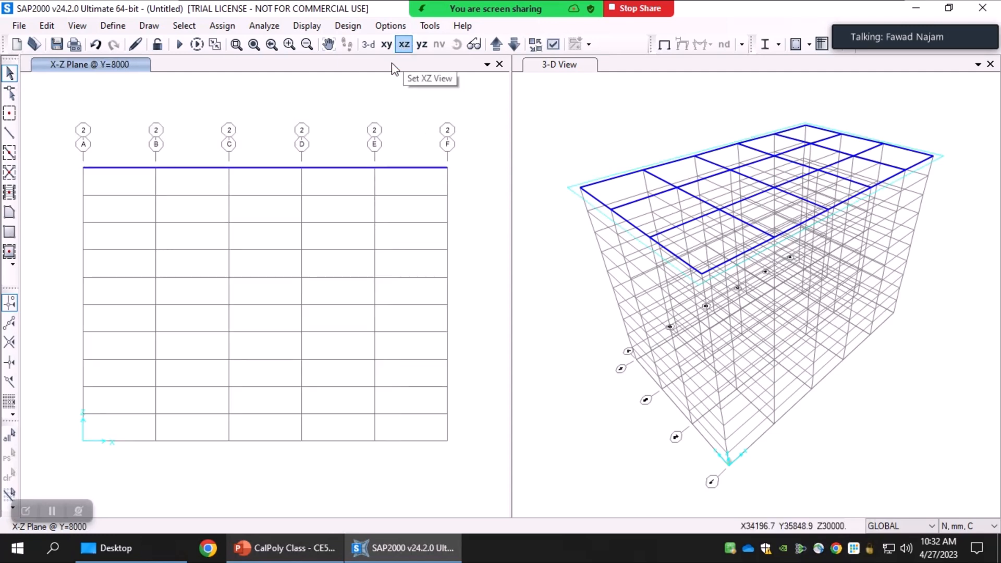
click(9, 156)
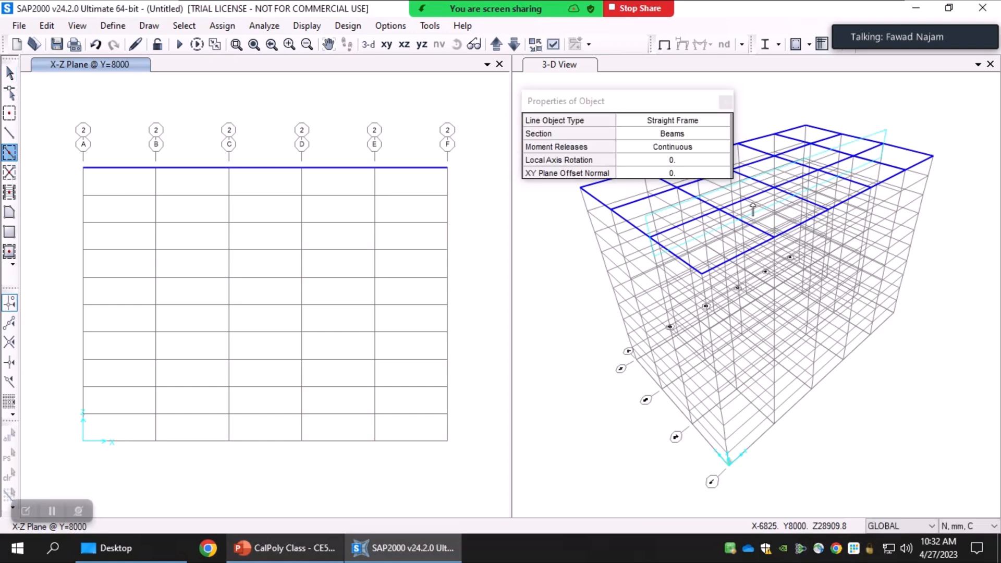
click(721, 147)
click(723, 134)
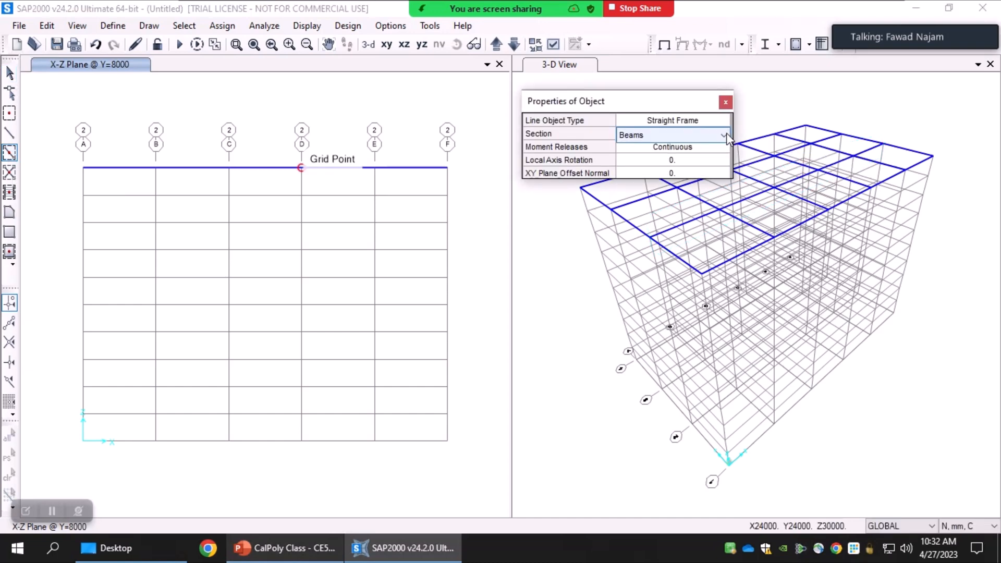
click(723, 135)
click(647, 160)
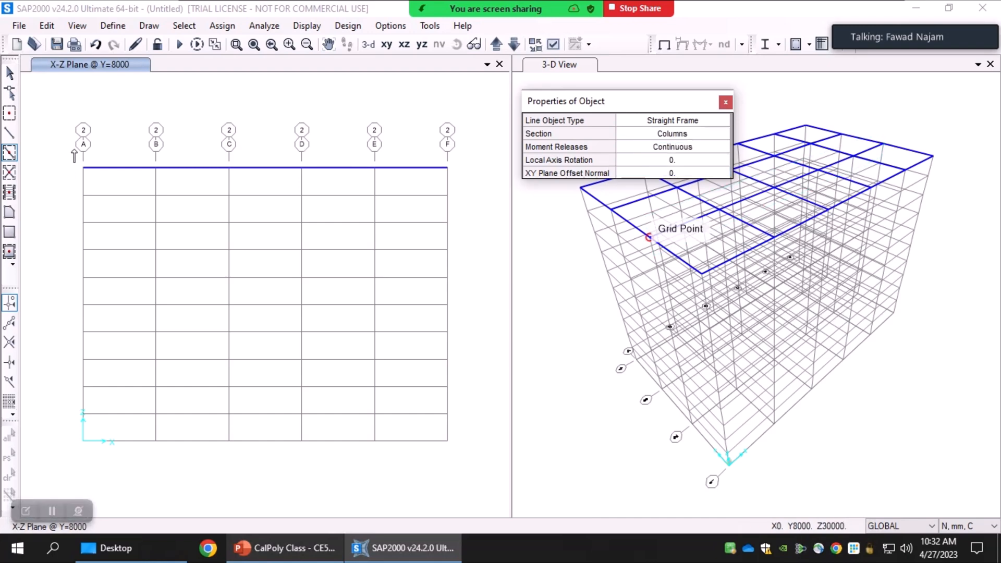
mouse_move(75, 150)
mouse_down()
mouse_move(105, 301)
mouse_move(92, 462)
mouse_up()
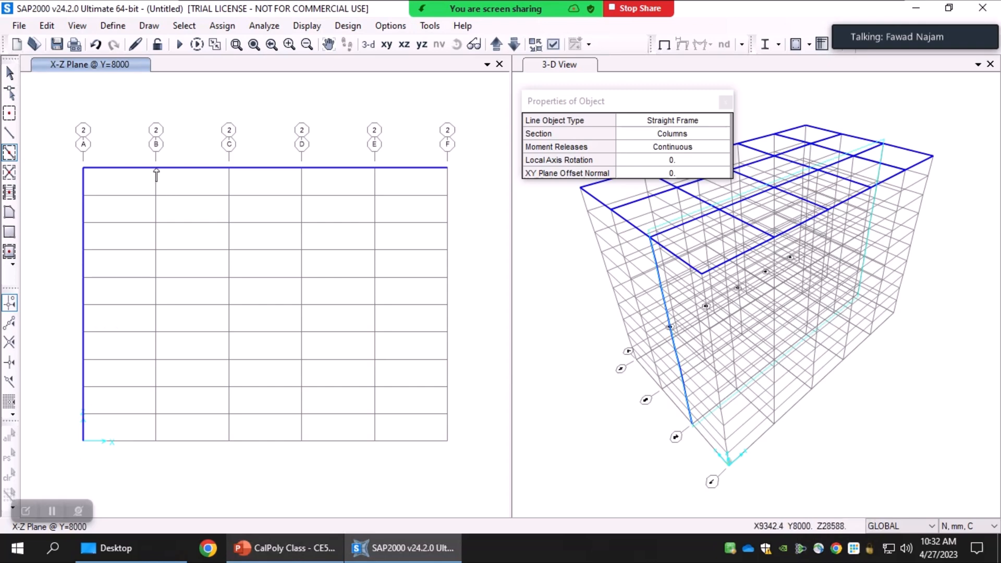
Step: Quick draw full-height Columns frames along grids B, C, D, E and F on the Y=8000 plane, and finish drawing
click(158, 433)
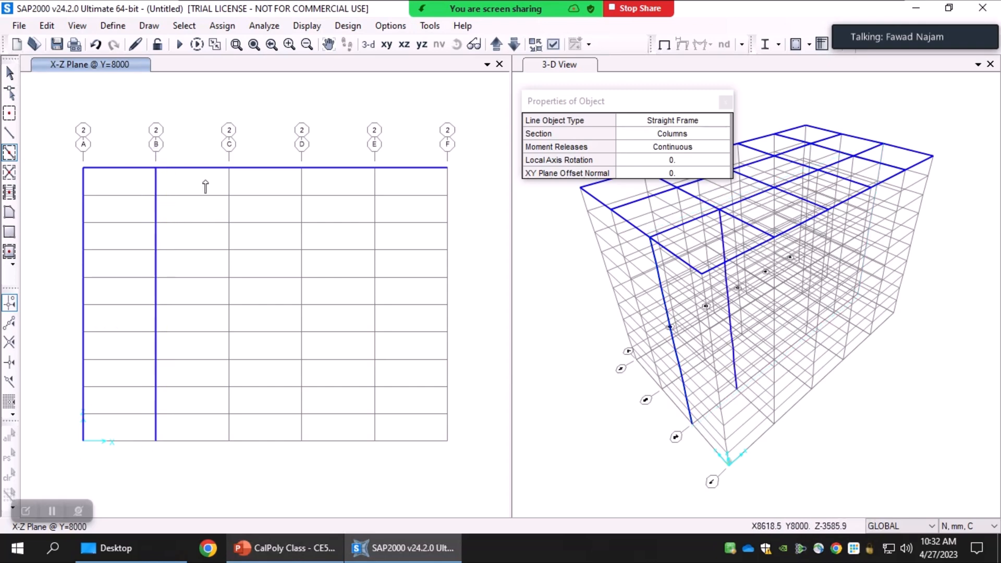
click(256, 405)
drag(306, 472, 314, 476)
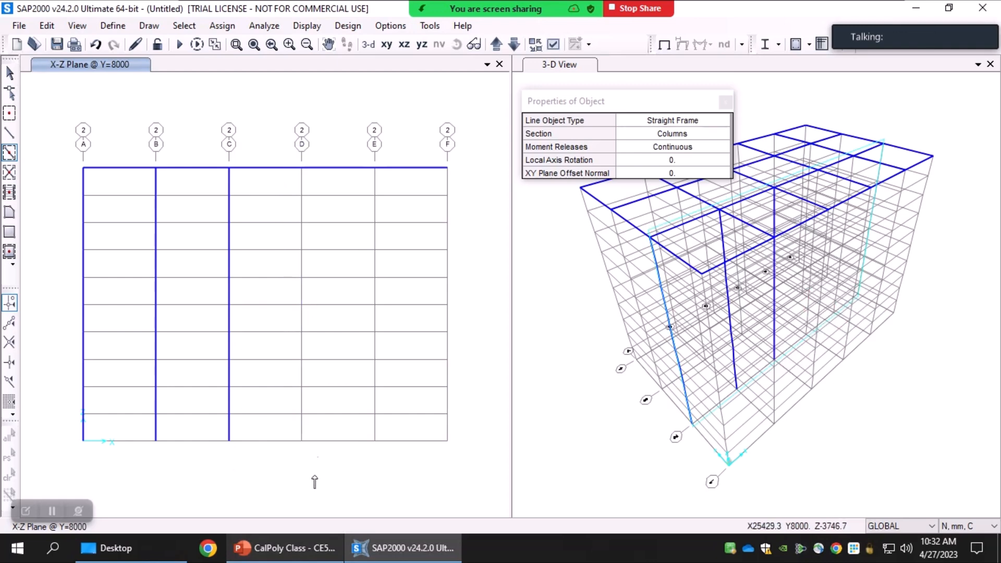
mouse_move(364, 149)
mouse_down()
mouse_move(382, 308)
mouse_move(378, 501)
mouse_up()
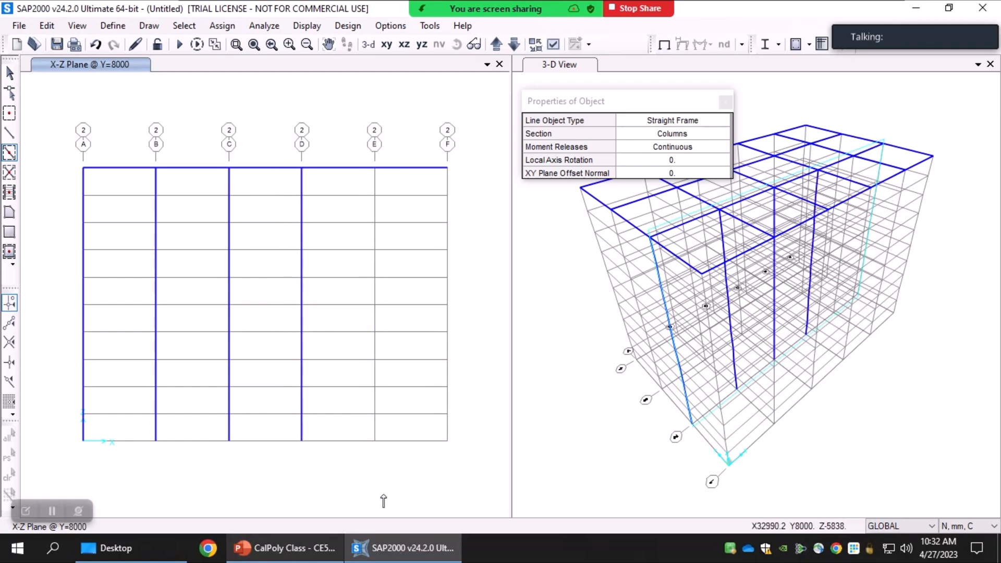
drag(438, 140, 465, 498)
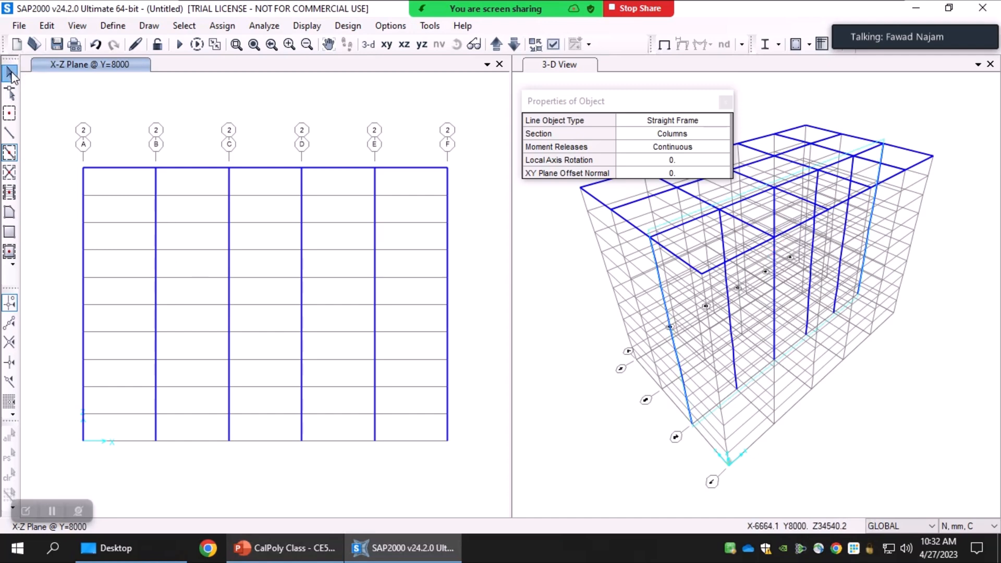
click(10, 74)
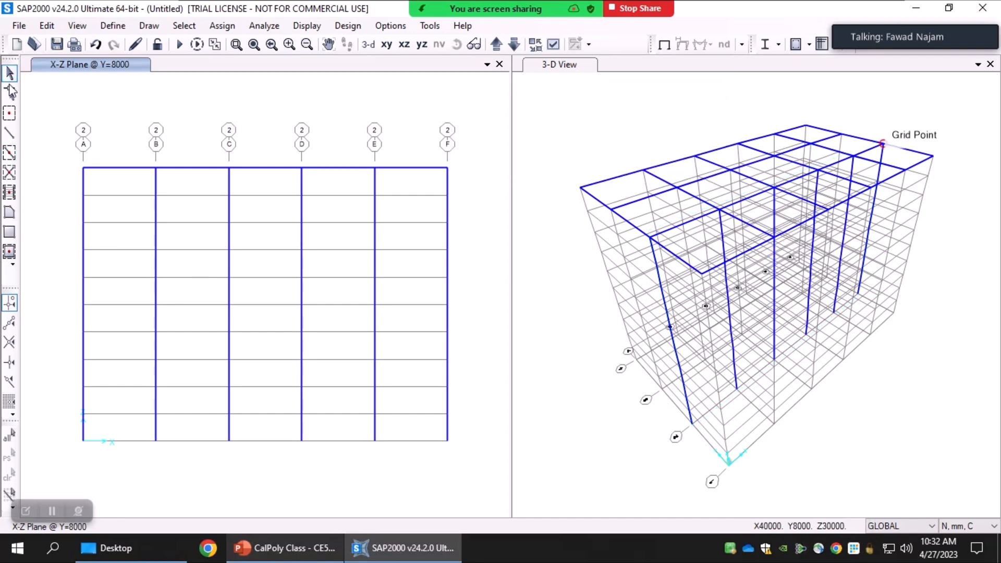
click(9, 152)
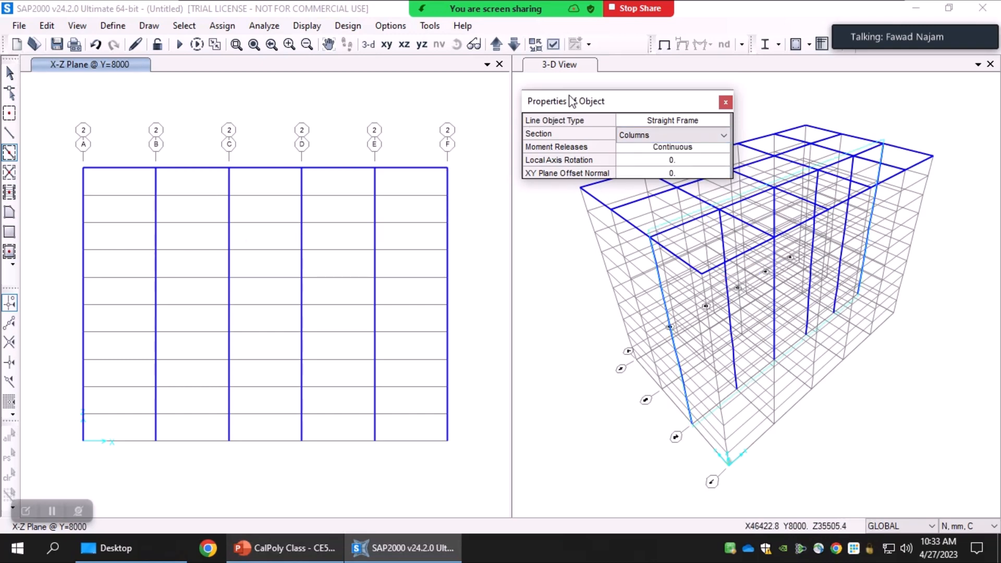
mouse_move(577, 107)
mouse_down()
mouse_move(585, 118)
mouse_move(561, 99)
mouse_up()
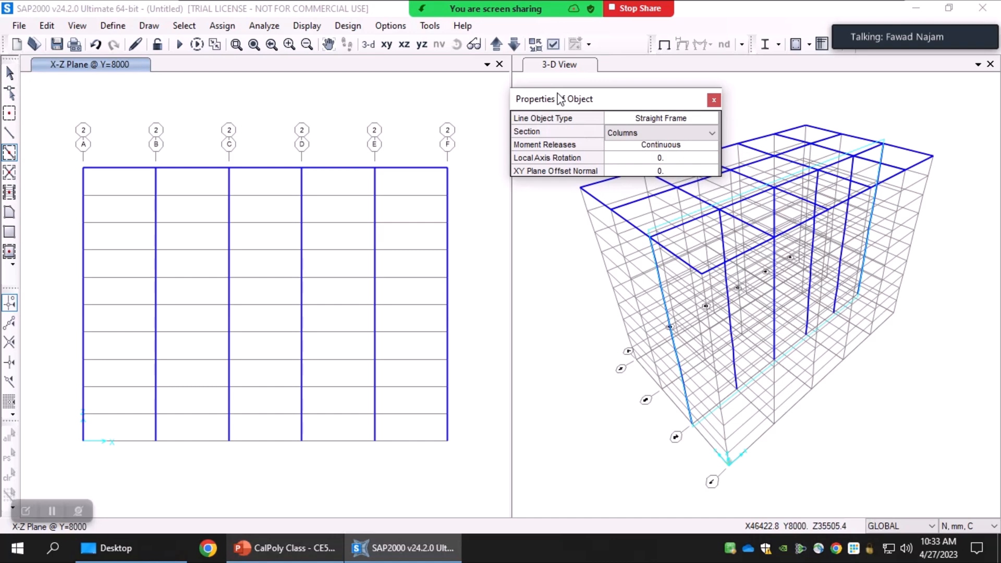
click(714, 100)
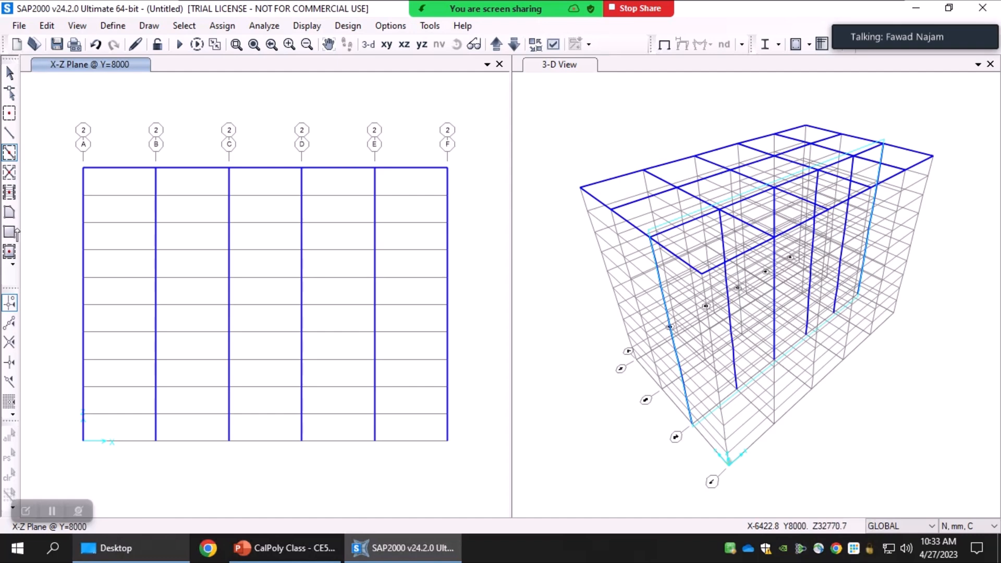
click(9, 253)
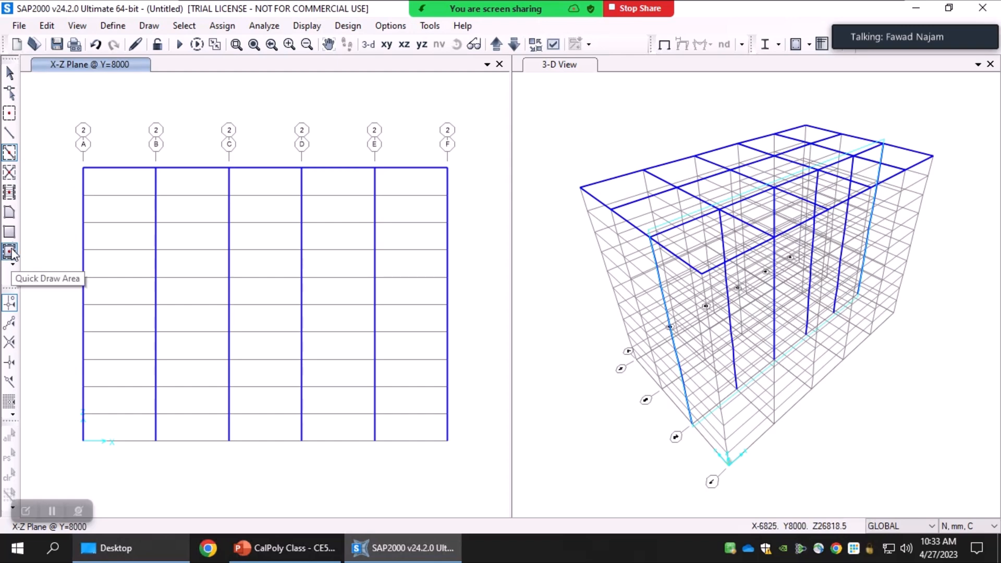
click(9, 73)
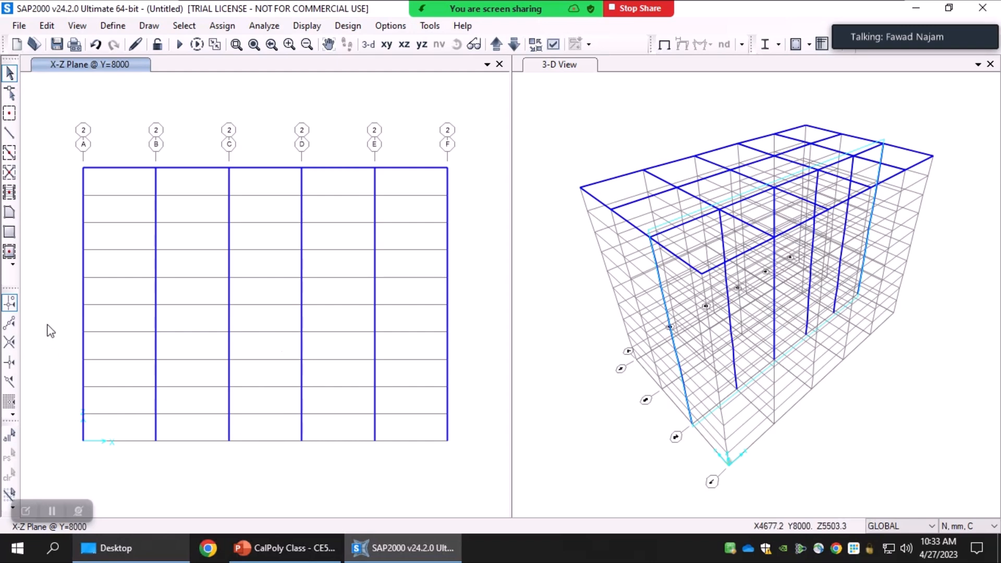
Step: Draw a rectangular area with the SW section in the top story between grids C and D on the Y=8000 plane, and select it
click(10, 235)
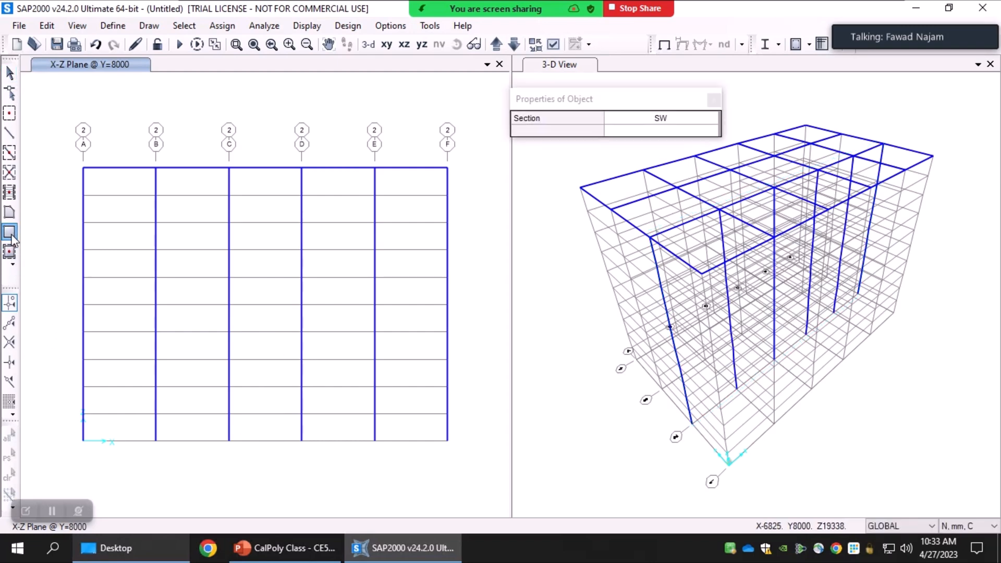
click(705, 121)
click(713, 120)
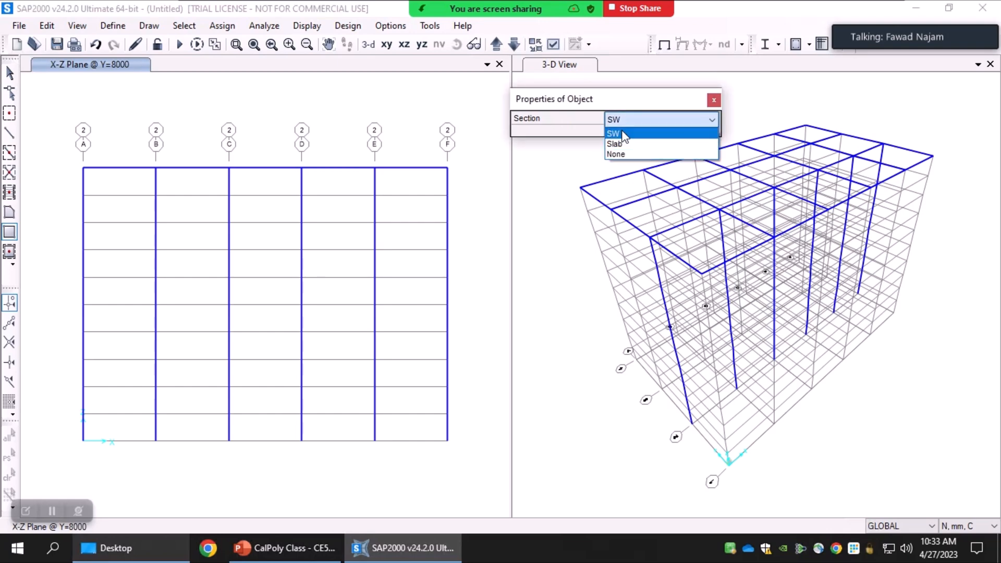
click(622, 135)
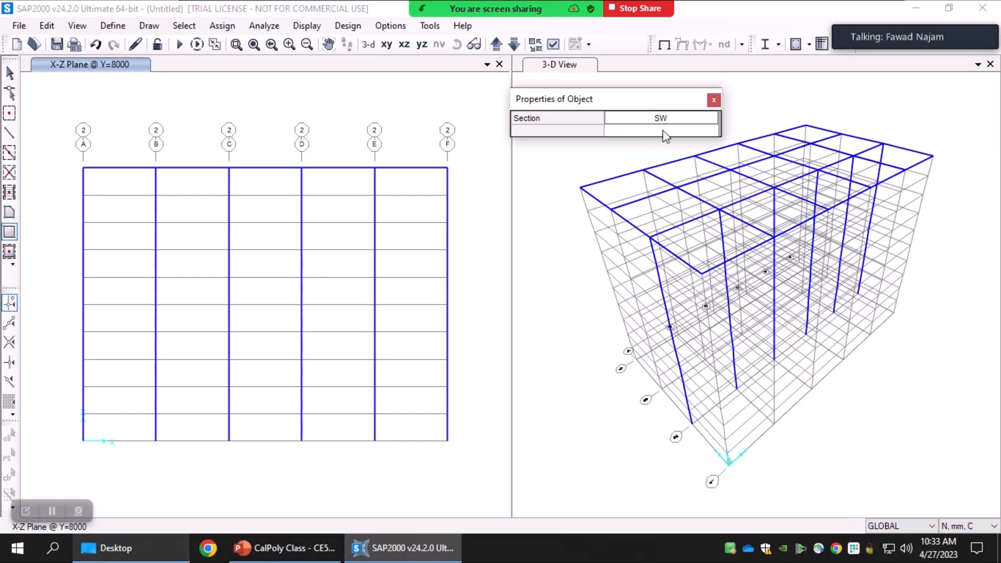
click(233, 174)
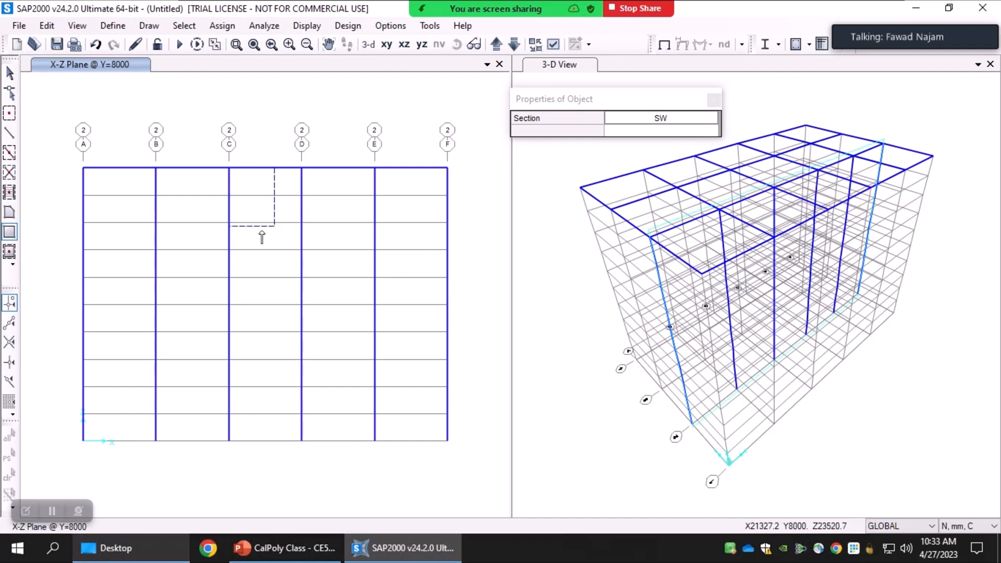
click(302, 196)
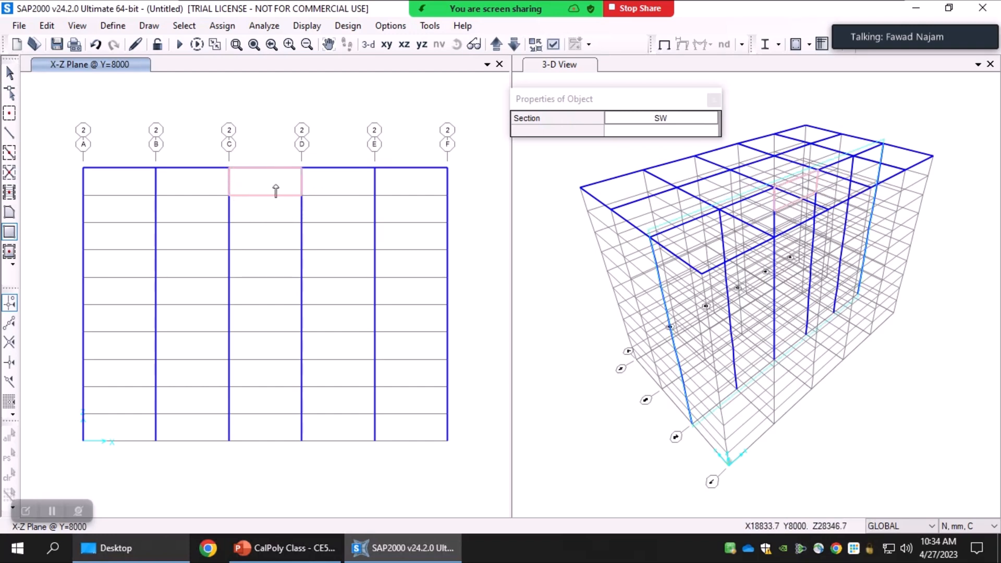
click(10, 74)
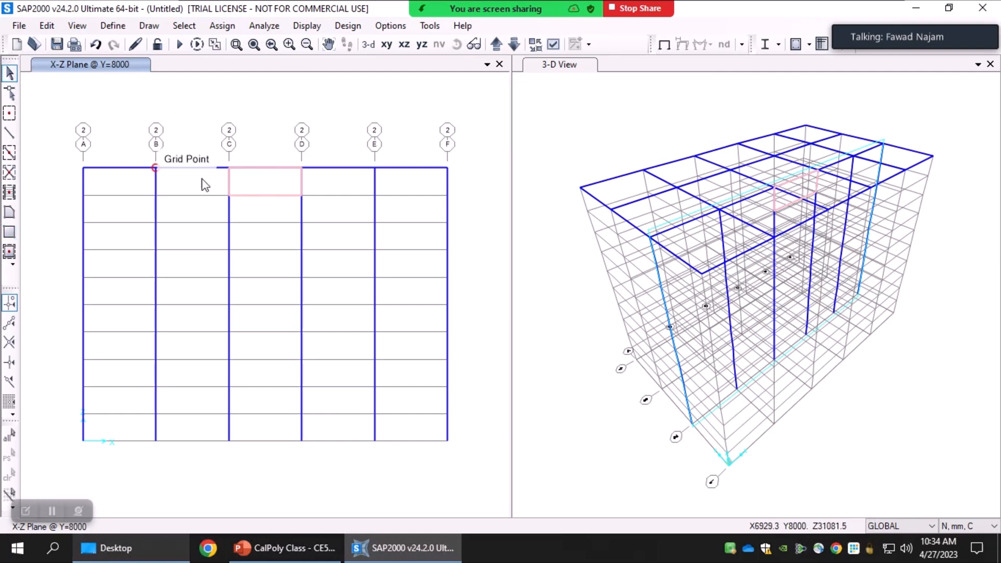
click(257, 186)
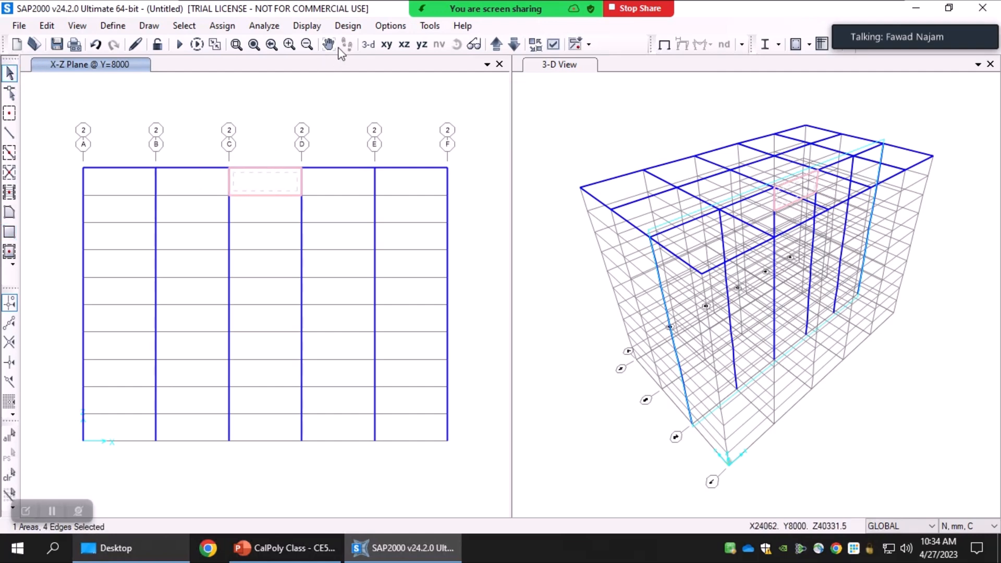
Step: Set the Area Fill Sides display color to a light red and apply it
click(391, 27)
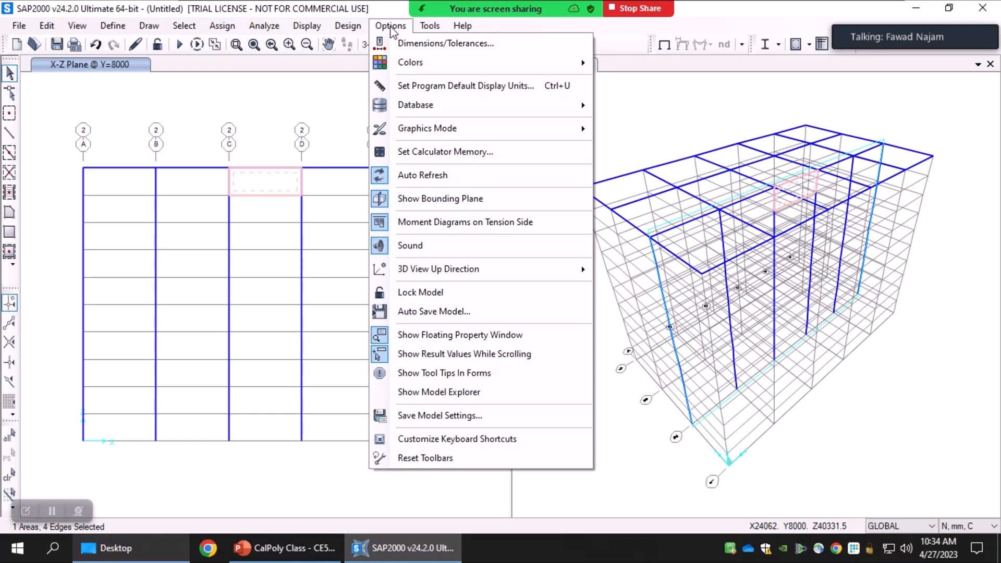
mouse_move(466, 63)
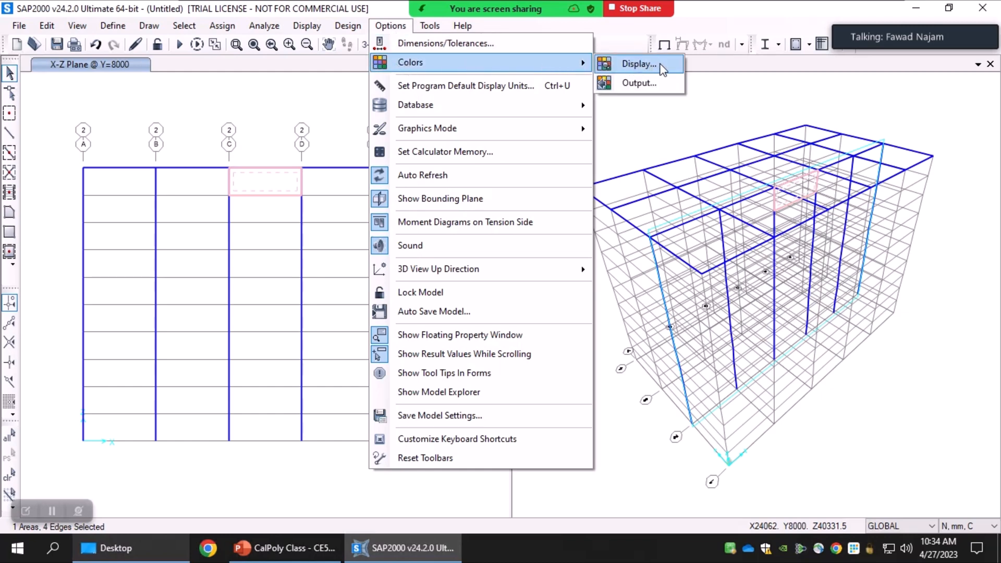
click(640, 64)
drag(531, 90, 734, 46)
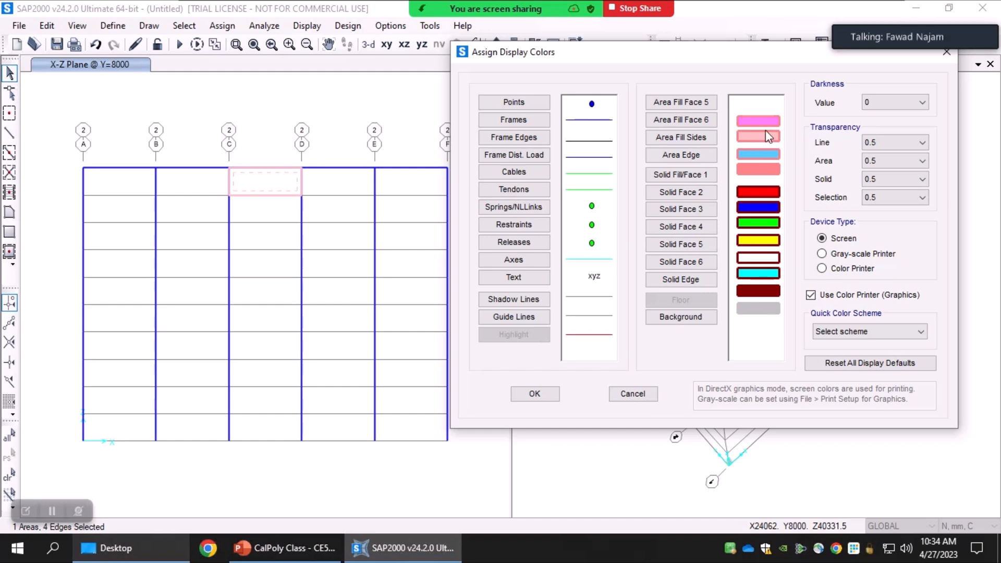
click(697, 137)
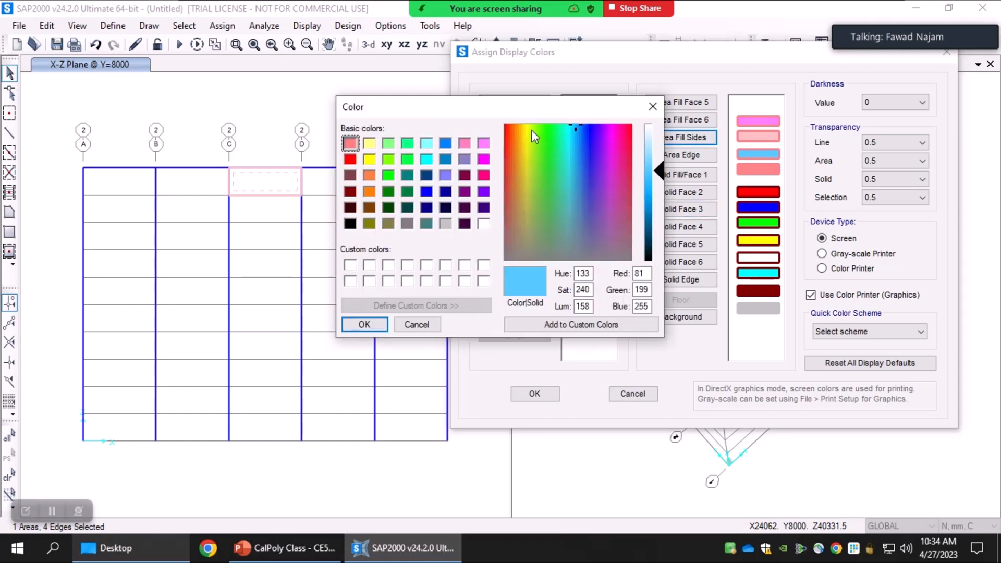
drag(531, 130, 504, 123)
click(364, 324)
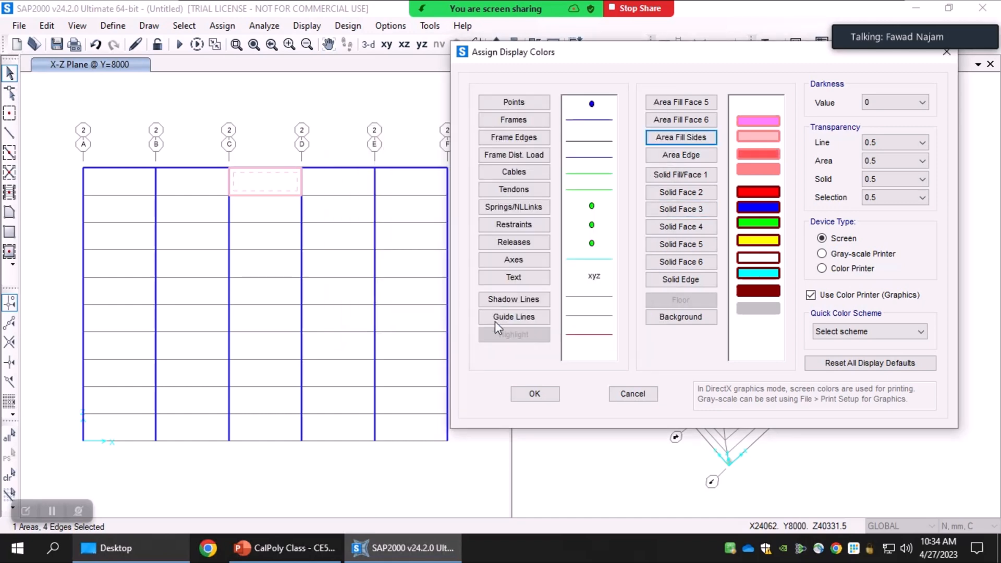
click(541, 393)
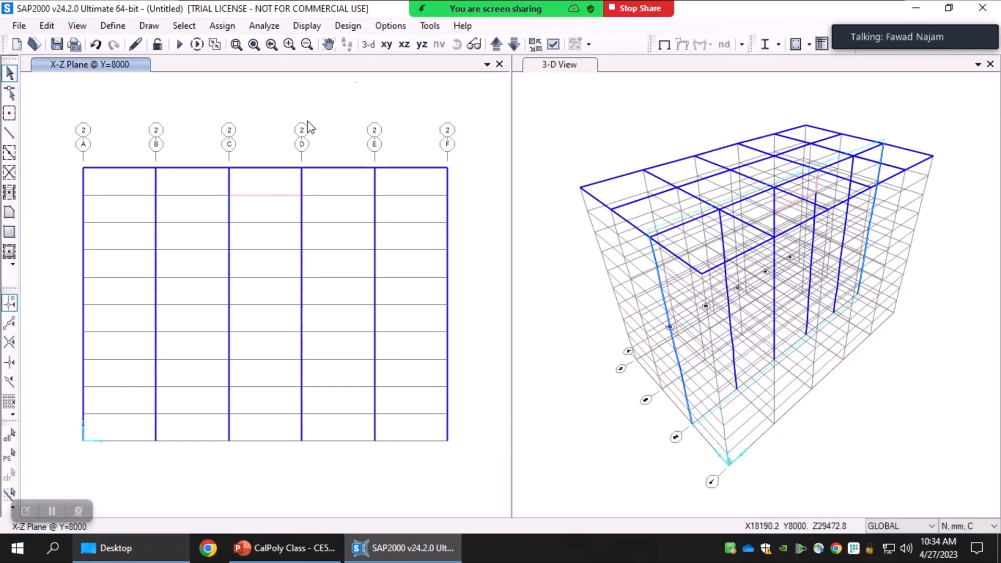
Step: Change the Area Fill Sides display color to the basic pure red and apply it
click(381, 26)
mouse_move(500, 65)
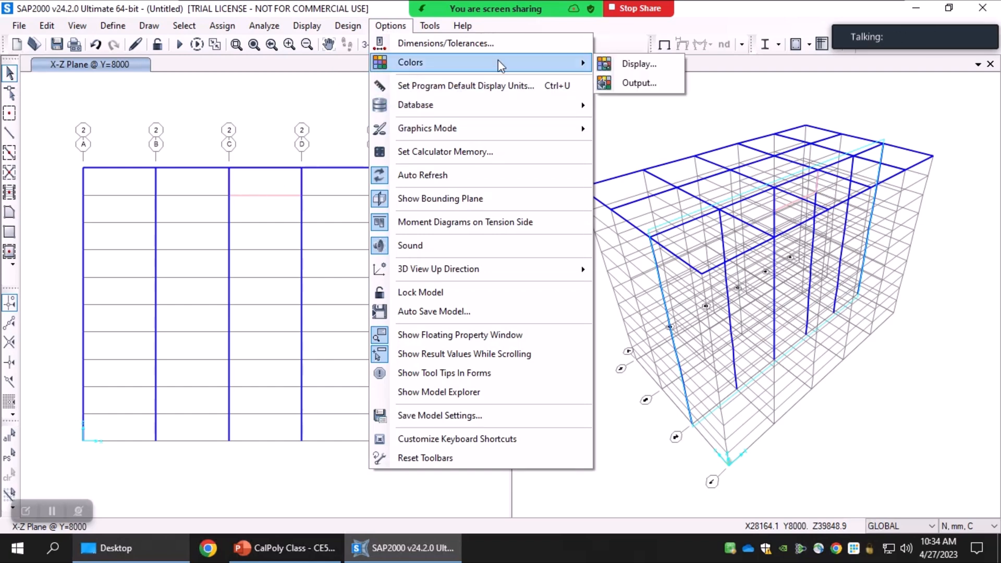
click(629, 63)
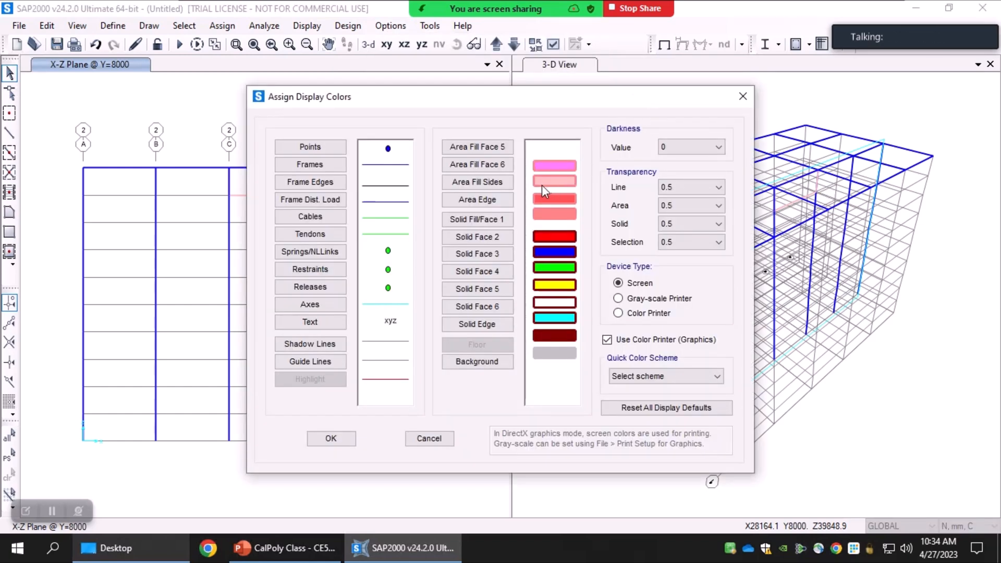
click(504, 183)
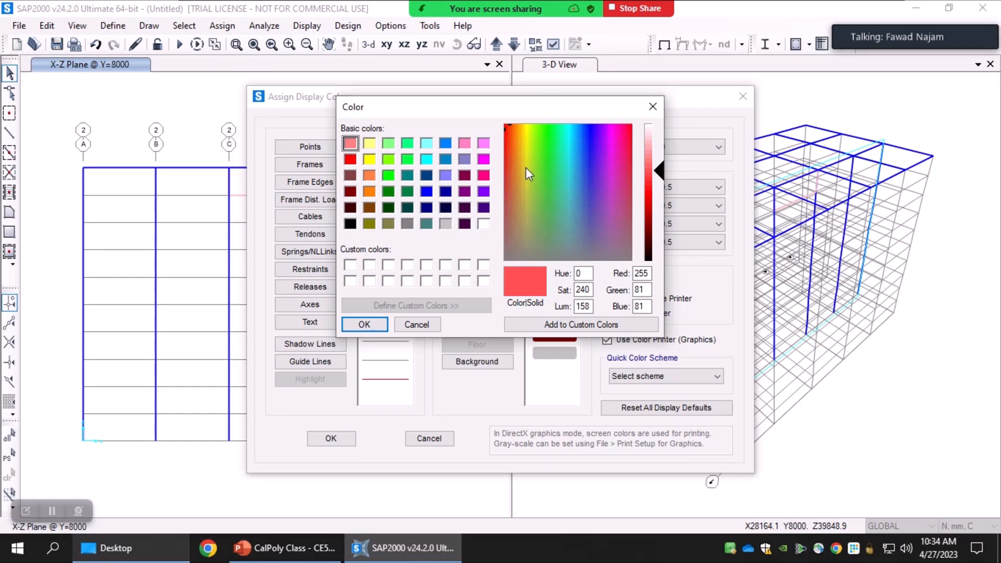
click(350, 160)
click(365, 324)
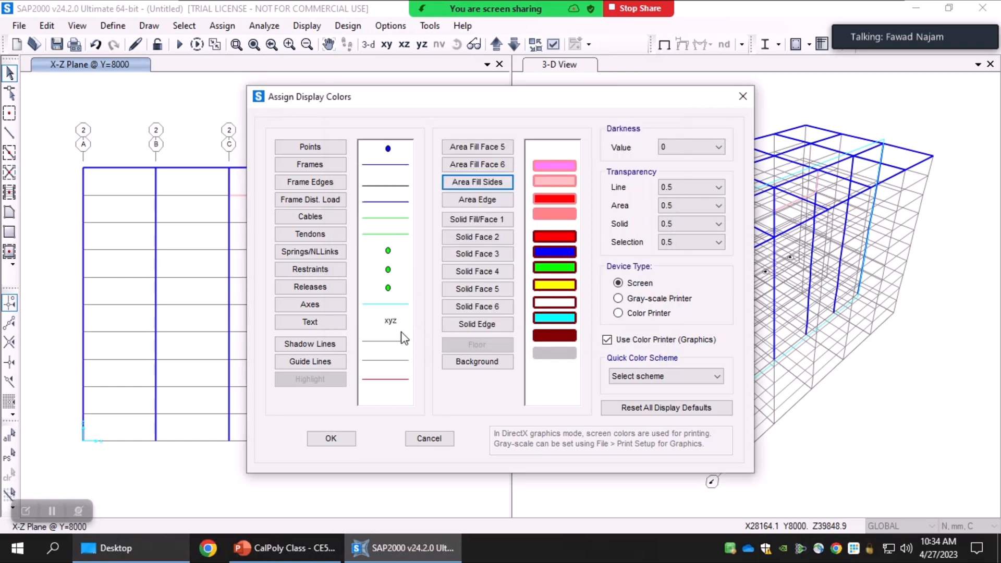
click(331, 438)
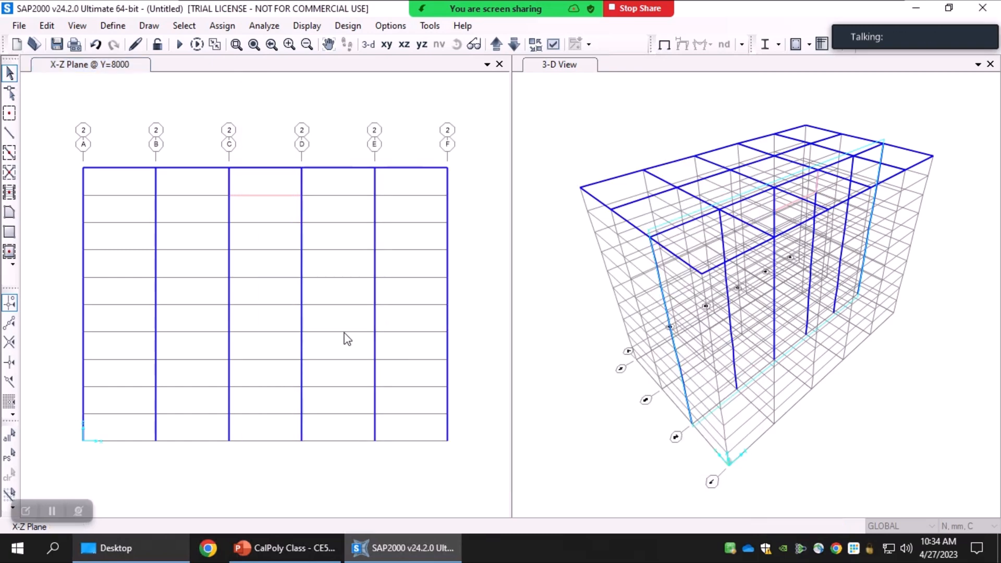
Step: Set the Area Fill Face 6 and Area Fill Face 5 display colors to pure red
click(351, 28)
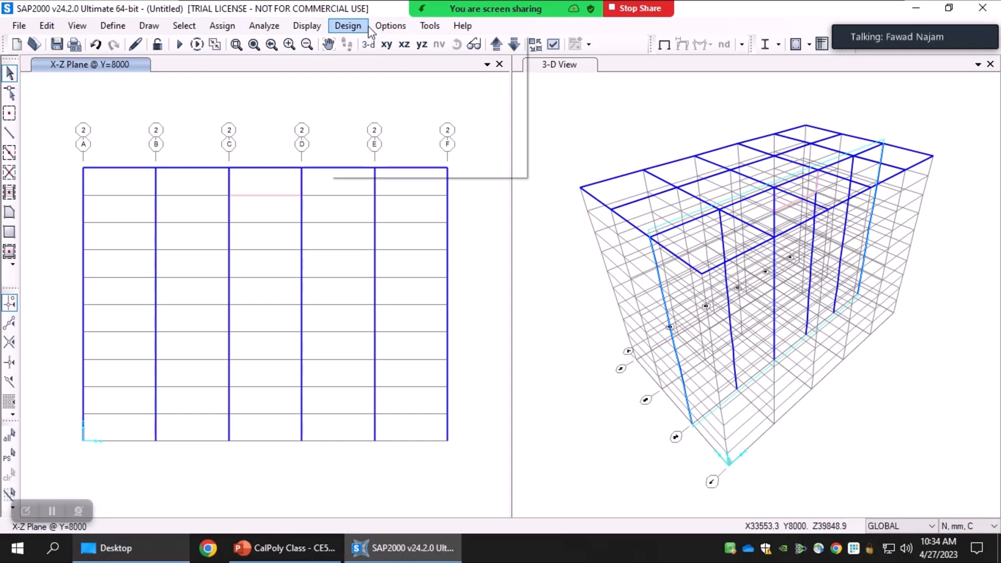
mouse_move(412, 62)
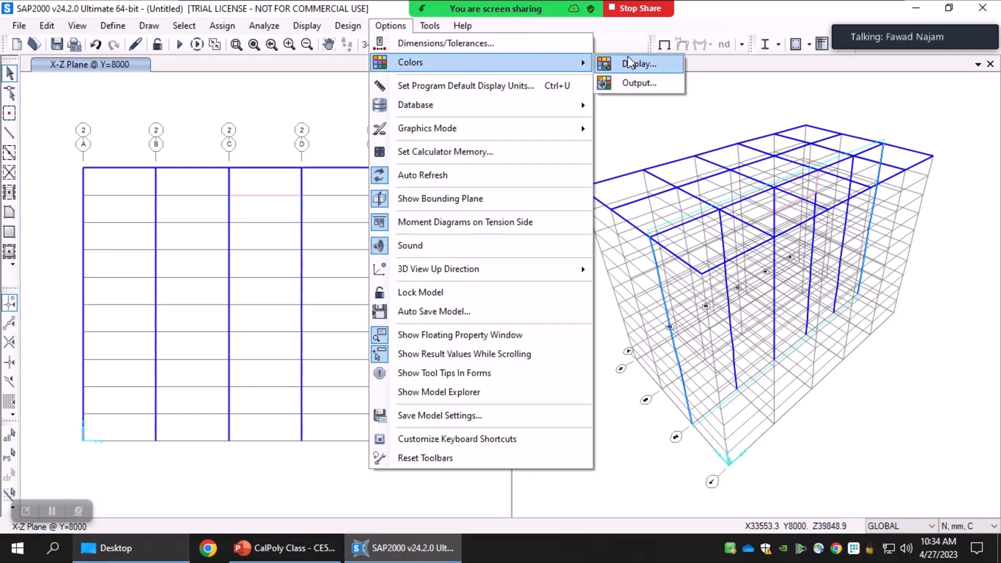
click(650, 60)
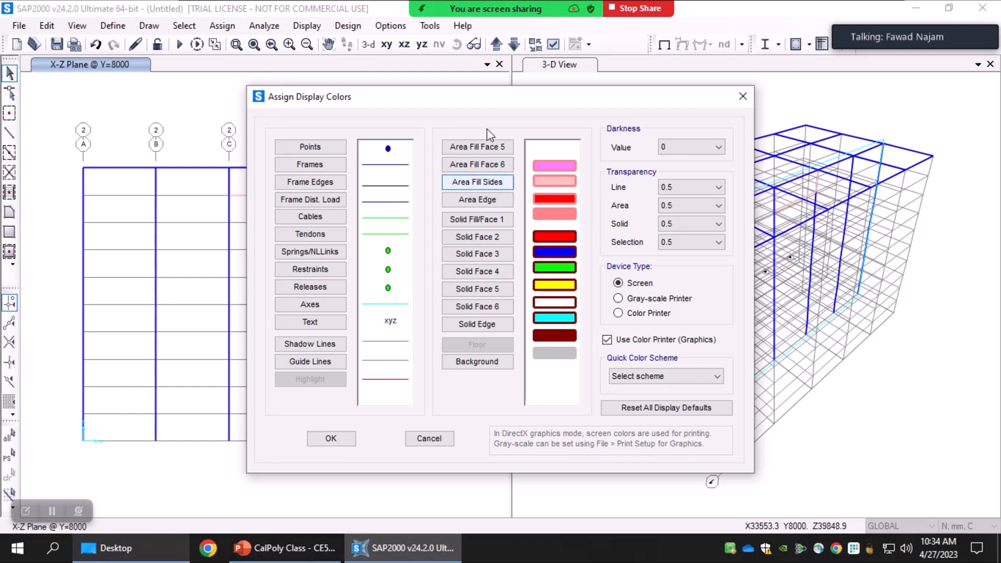
click(489, 183)
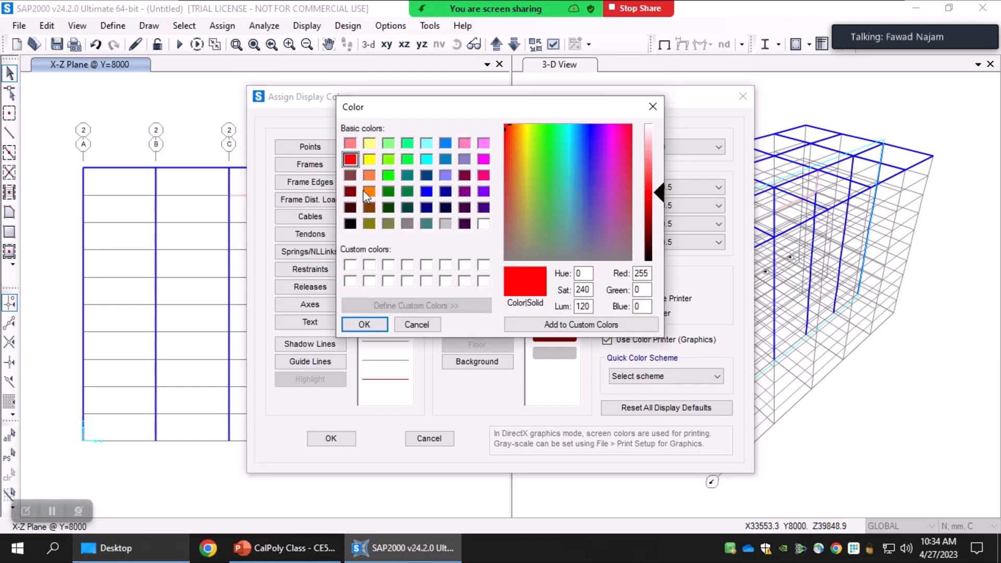
click(364, 324)
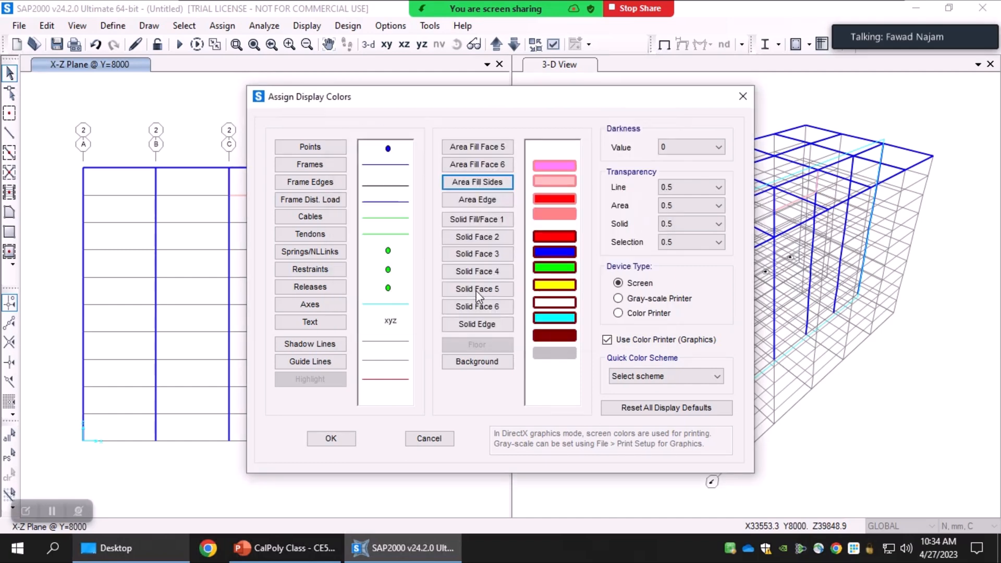
click(503, 164)
click(350, 159)
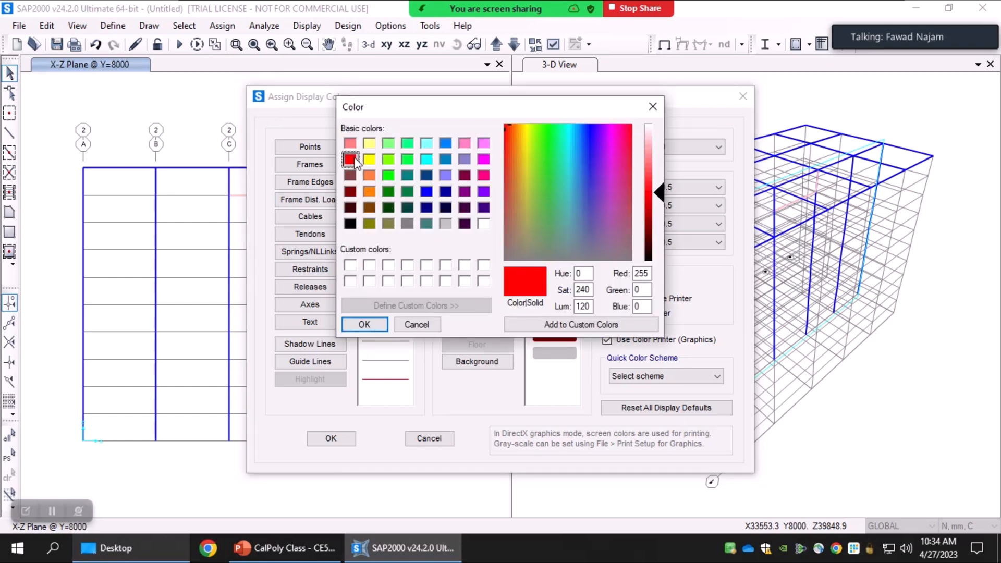
click(364, 324)
click(504, 146)
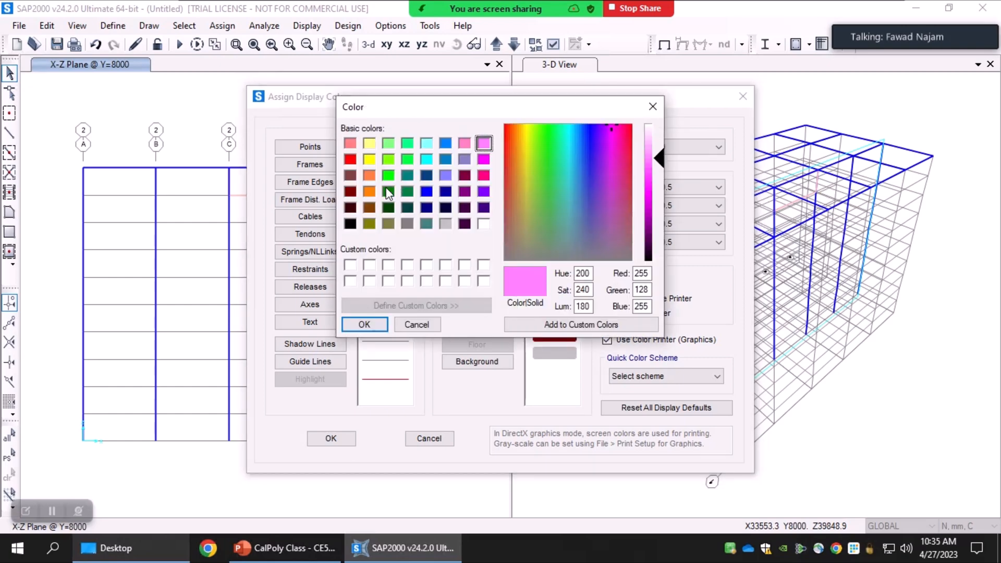
click(350, 160)
click(364, 324)
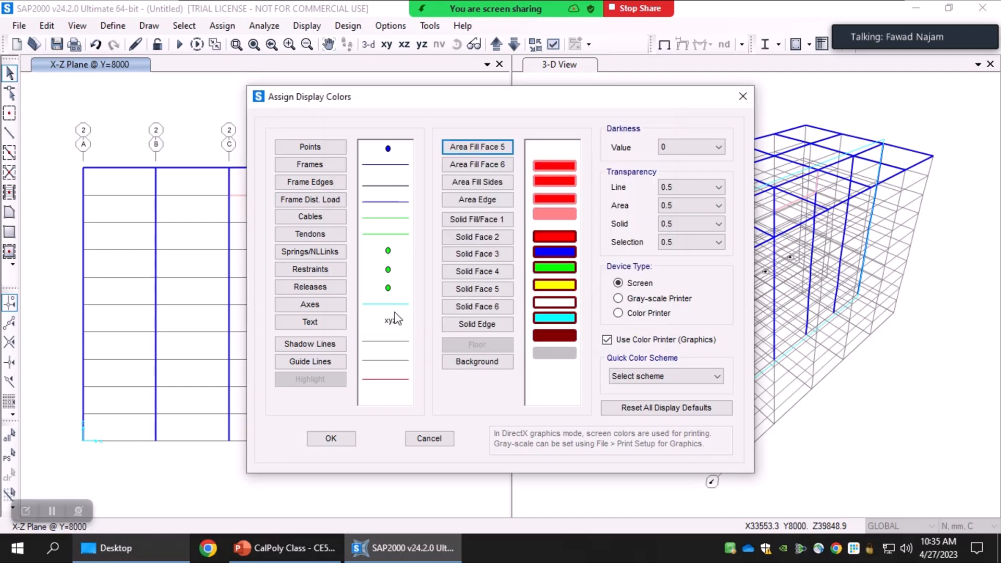
Step: Set the Area Edge display color to pure red, apply the colors, and check the wall panel by selecting and deselecting it
click(497, 202)
click(350, 159)
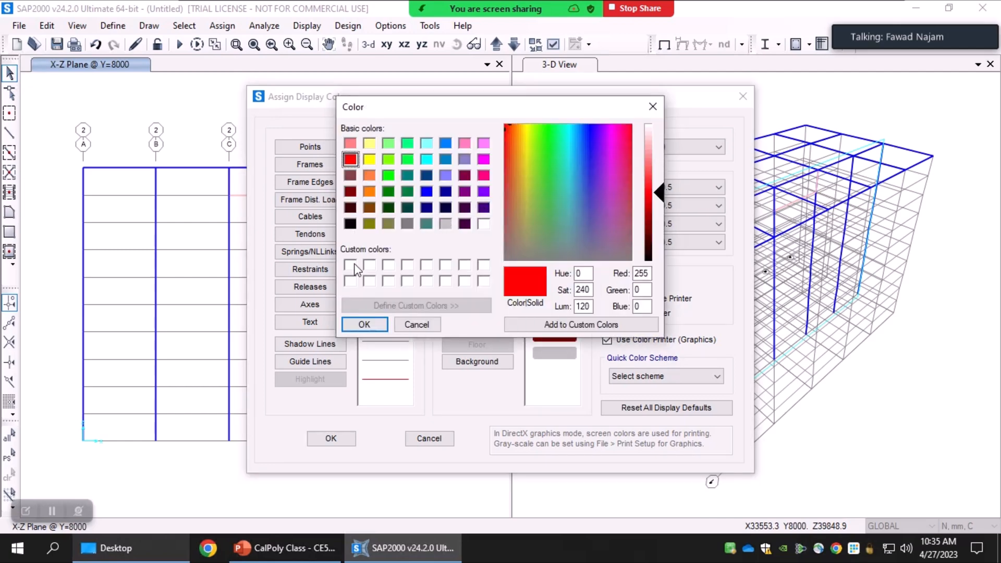
click(365, 326)
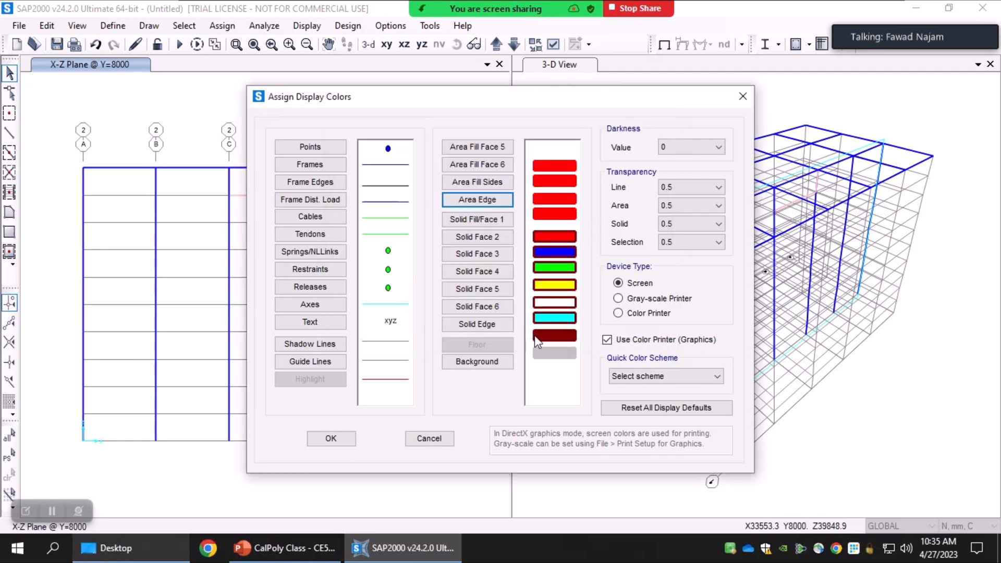
click(352, 444)
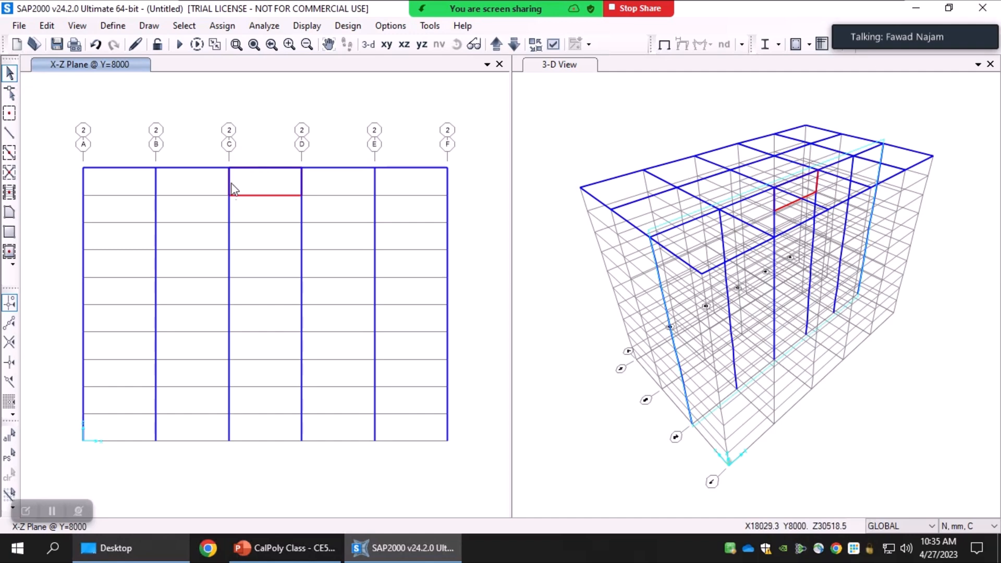
click(265, 189)
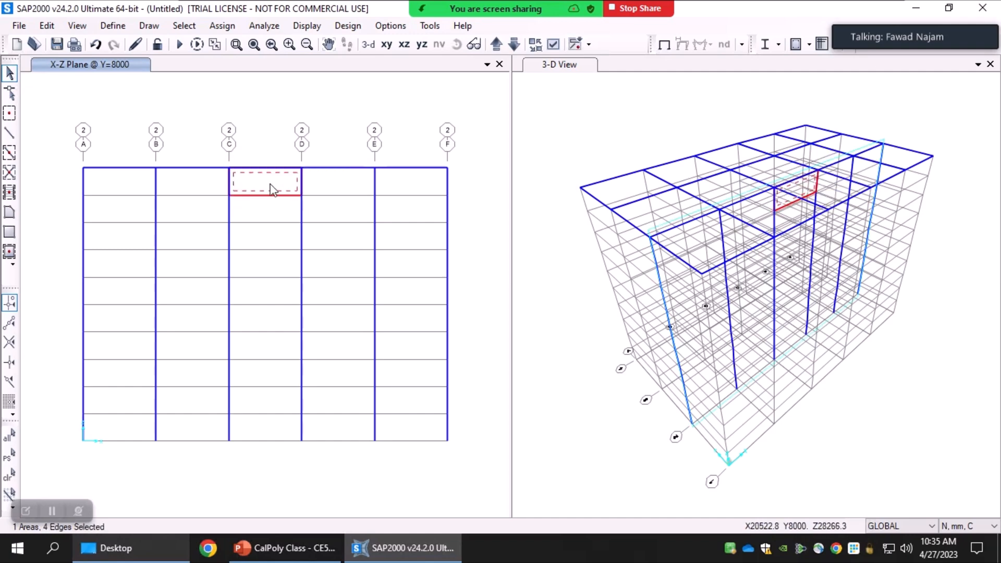
click(271, 183)
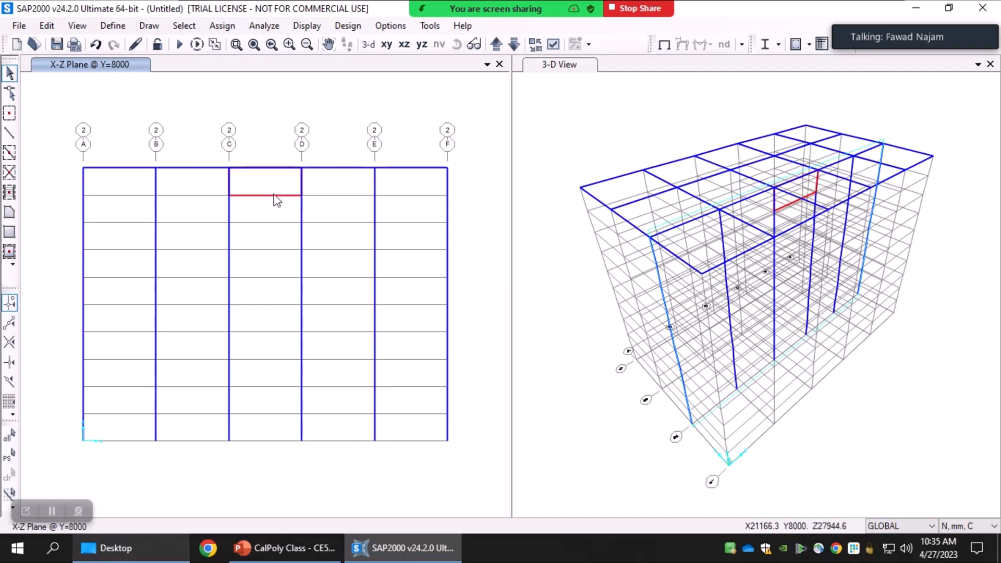
Step: Turn on Fill Objects in the display options of the 3-D view, keeping the extruded view, and apply it
click(614, 111)
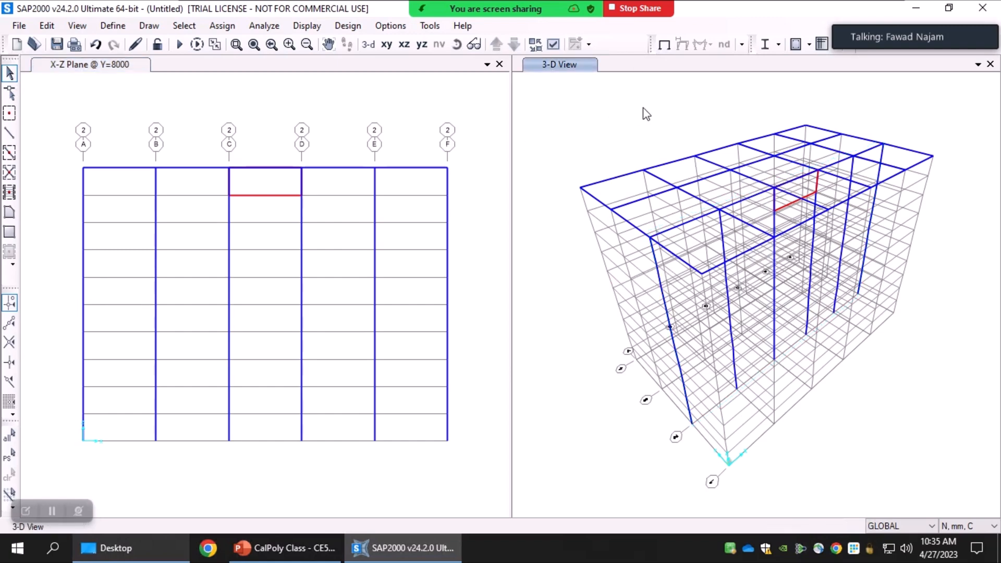
click(382, 105)
click(574, 106)
click(552, 48)
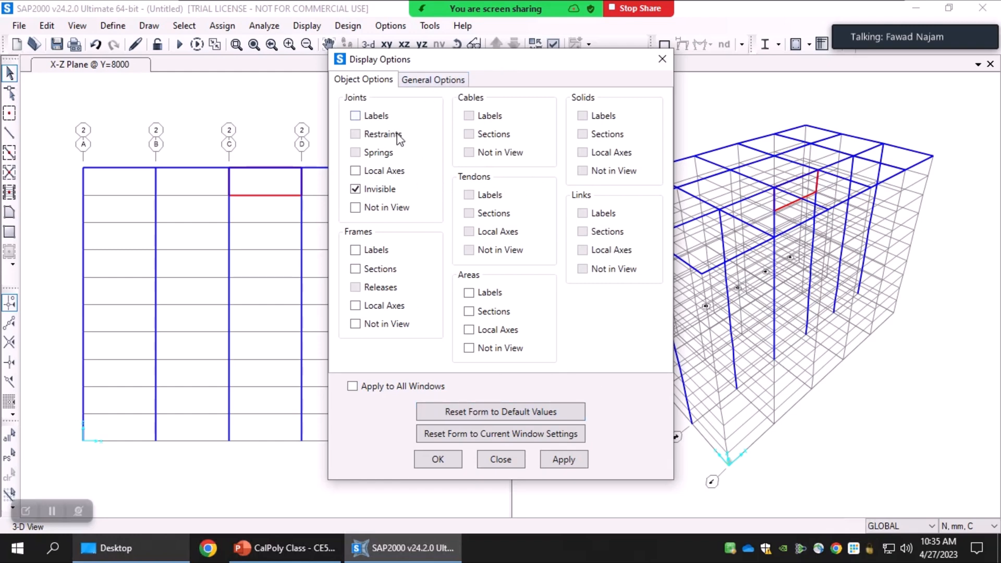
drag(553, 65, 402, 55)
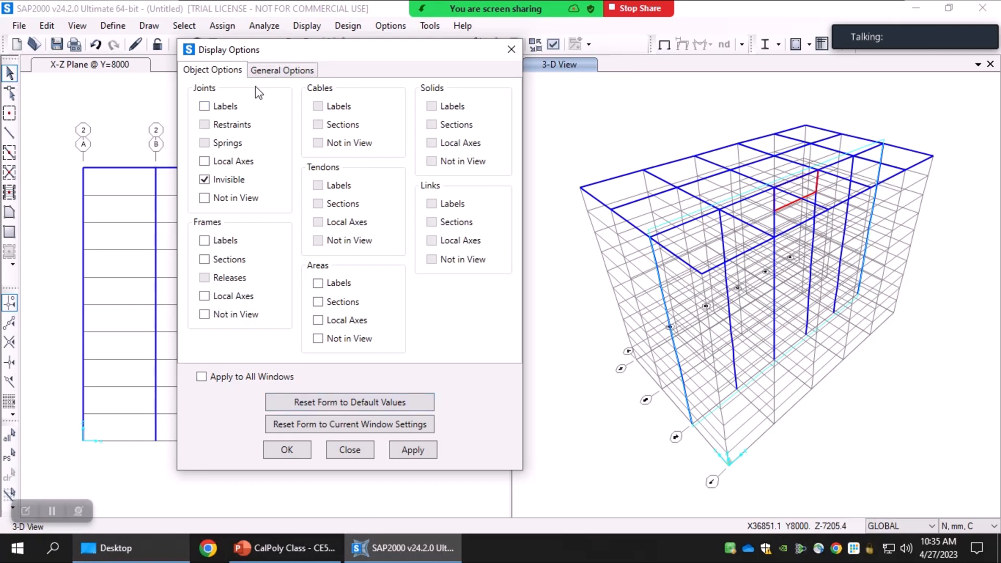
click(280, 72)
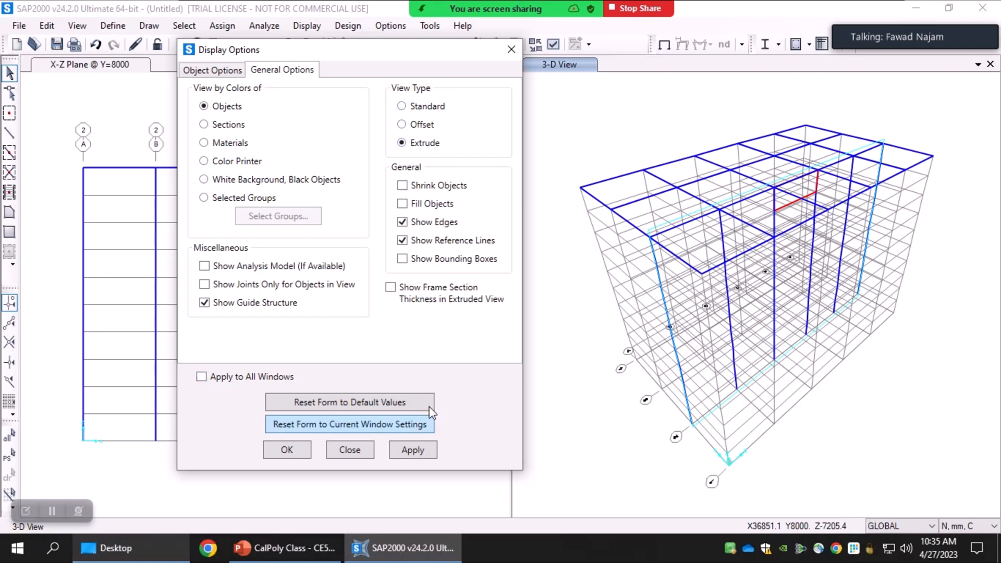
click(414, 452)
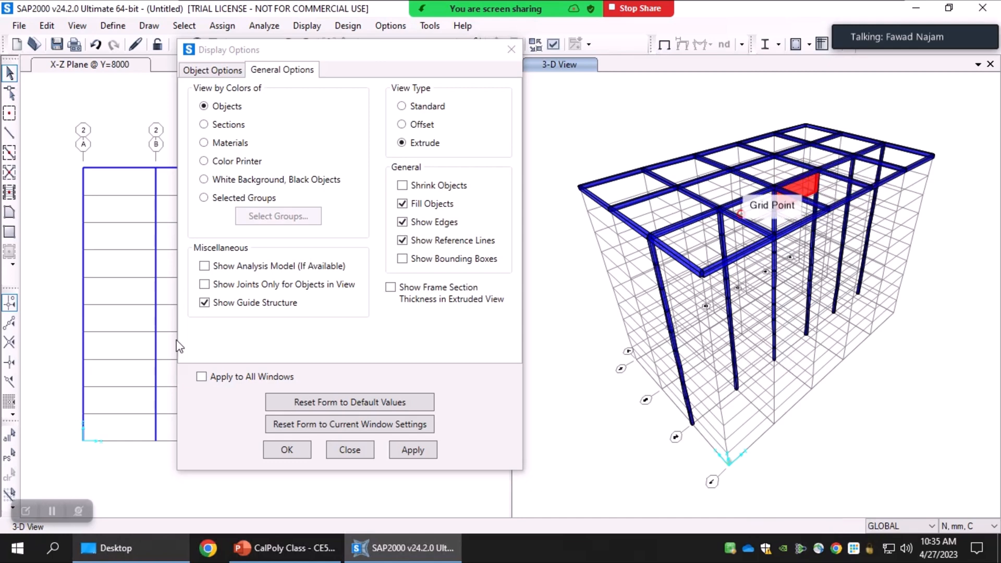
click(288, 450)
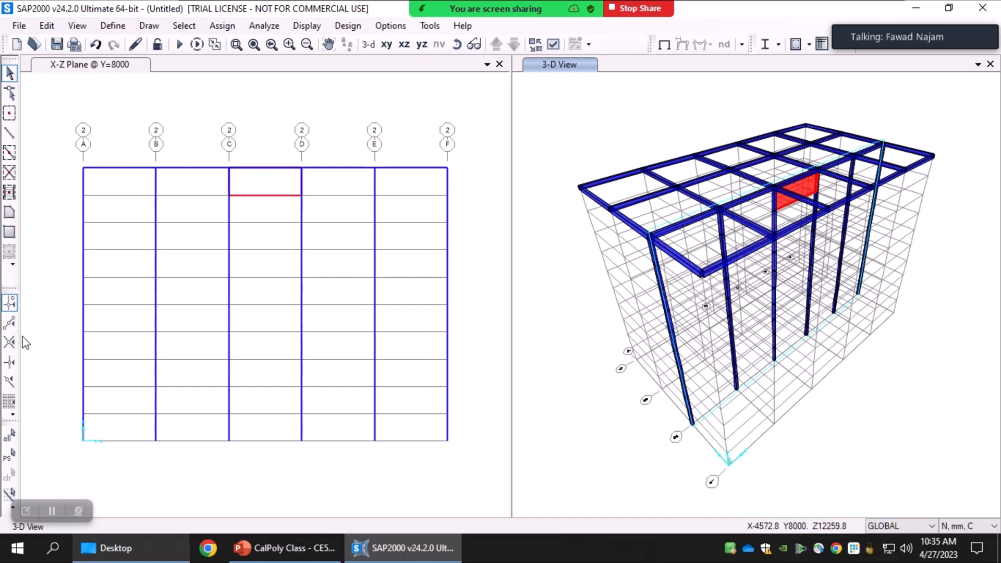
Step: Quick-draw SW area panels between grid lines C and D in the nine stories below the top wall panel at Y=8000
click(203, 116)
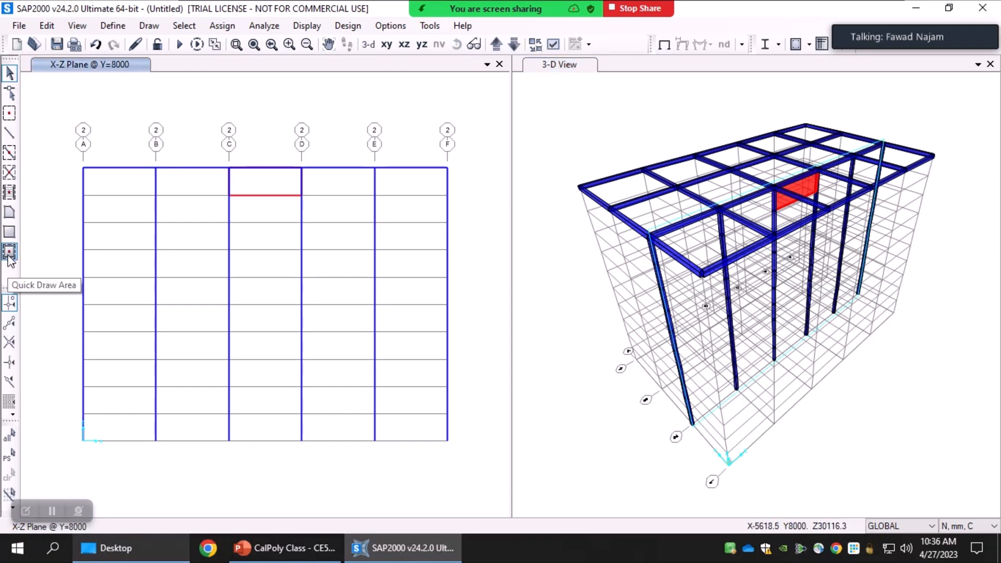
click(9, 252)
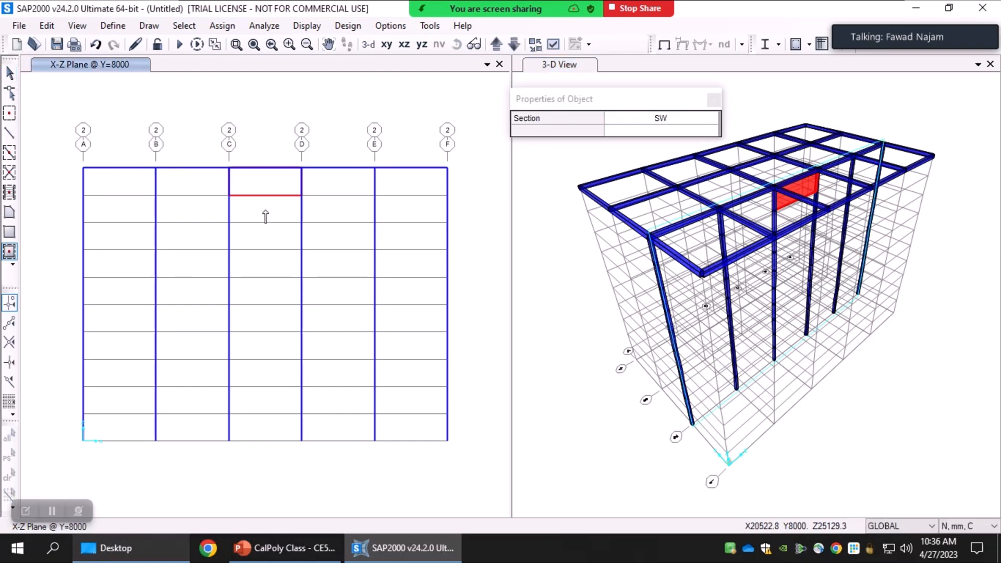
click(671, 121)
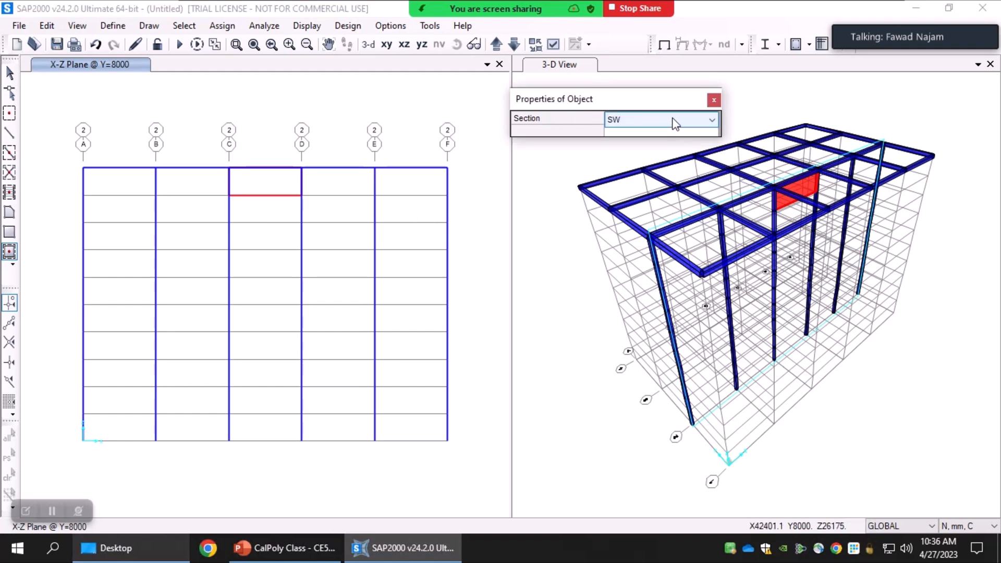
click(265, 218)
click(252, 244)
click(253, 270)
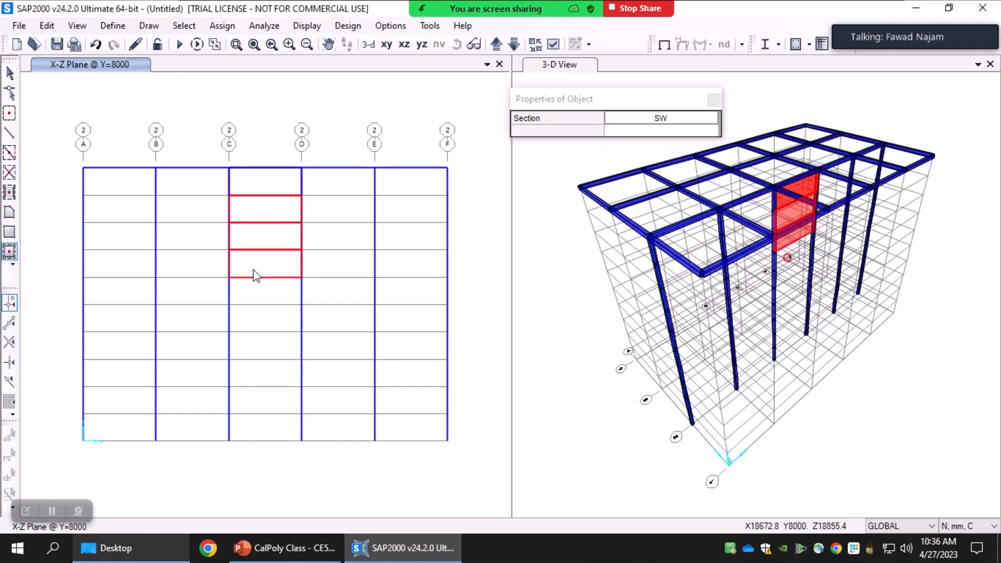
click(251, 291)
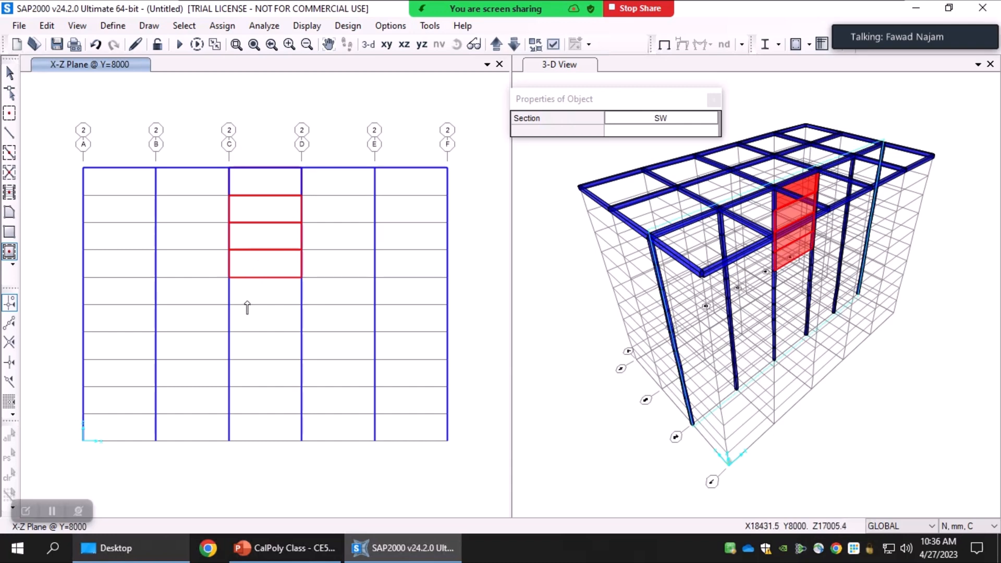
click(262, 328)
click(256, 357)
click(261, 383)
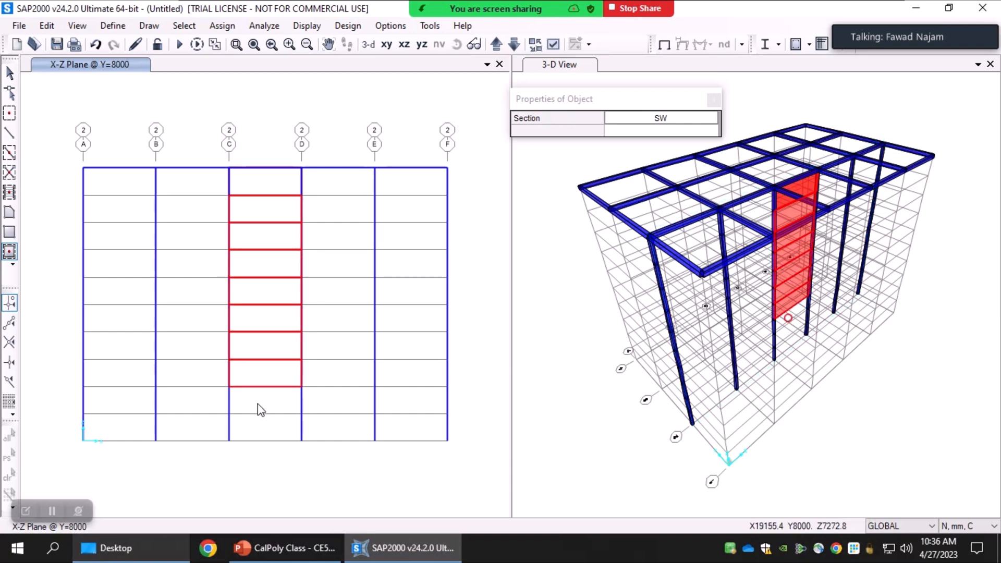
click(261, 406)
click(254, 428)
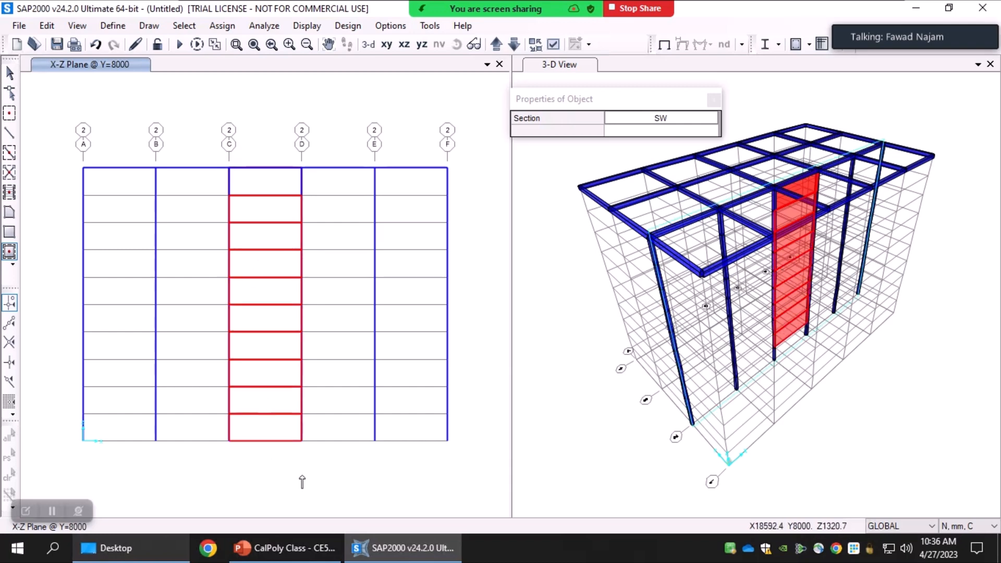
click(12, 73)
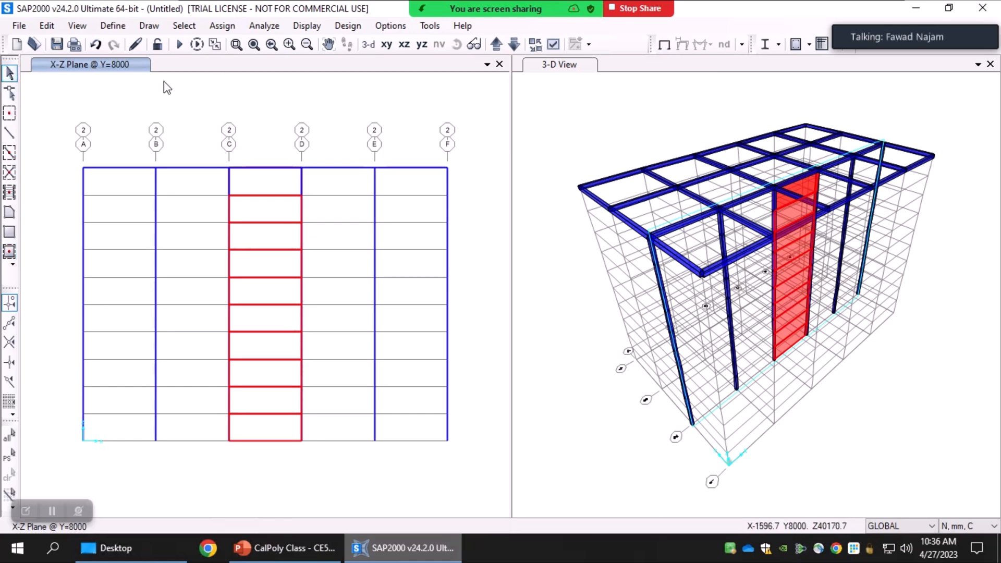
Step: Show the X-Y plan at Z=30000 and quick-draw Slab areas in the five bays between grid lines 3 and 4
click(387, 44)
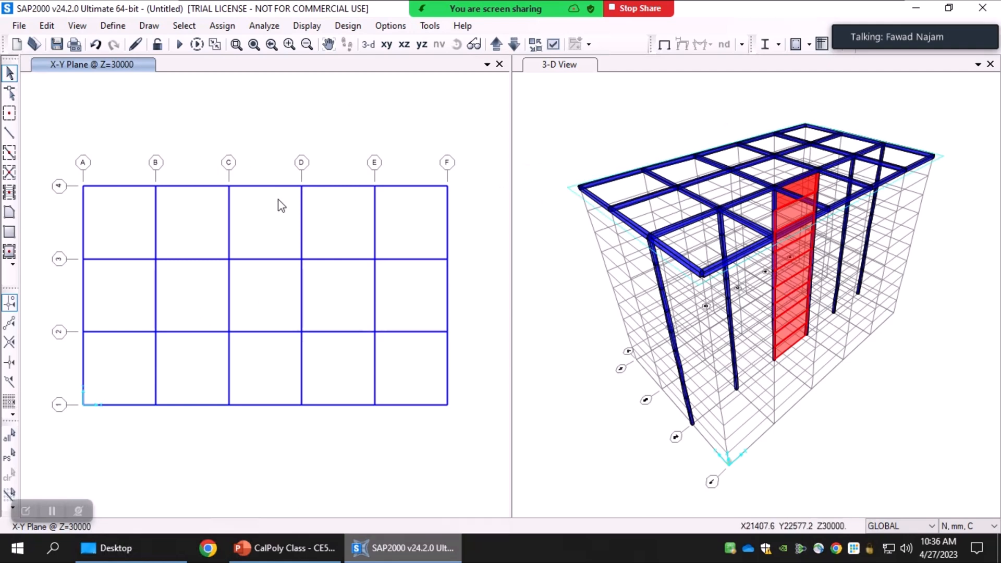
click(9, 252)
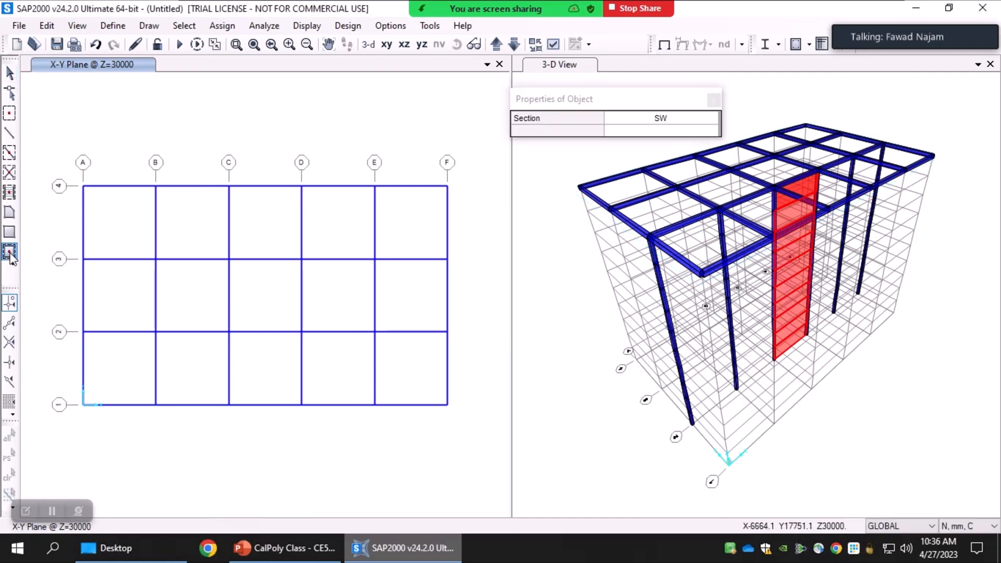
click(698, 119)
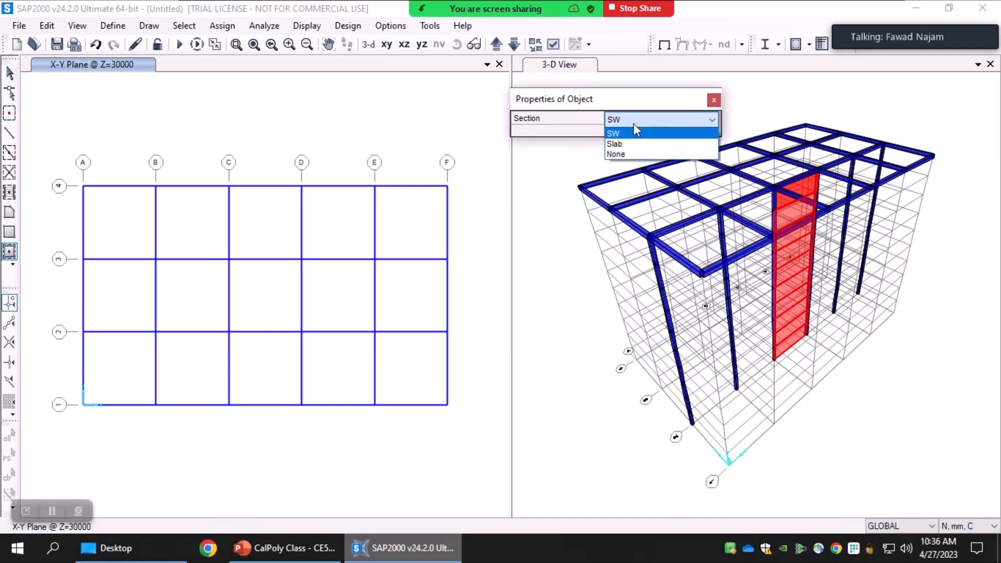
click(644, 140)
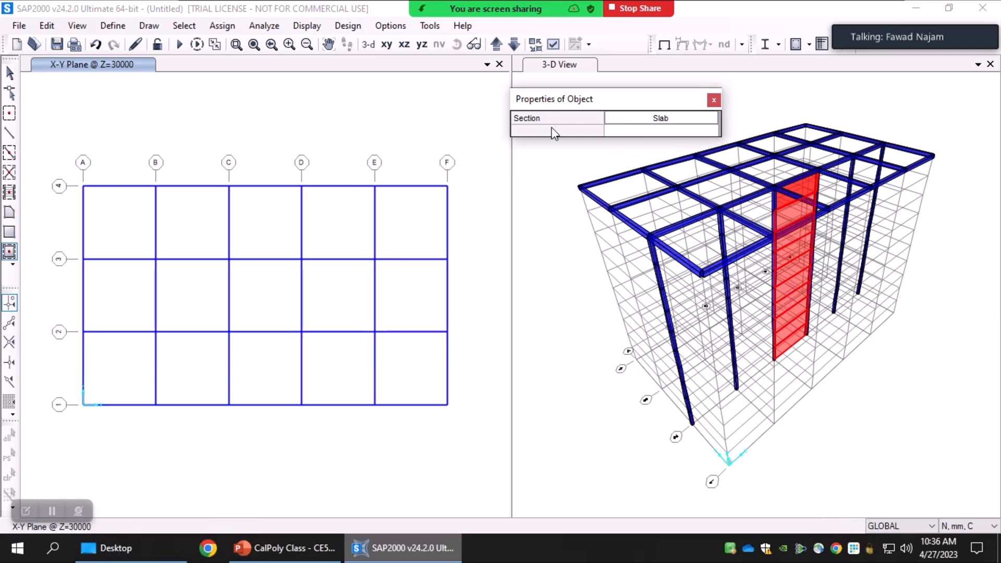
click(128, 230)
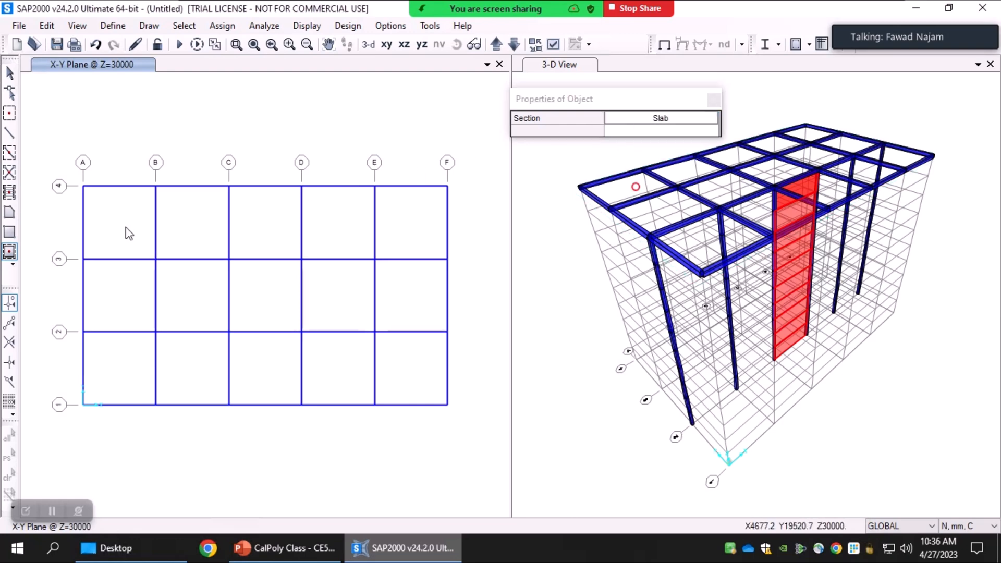
click(198, 233)
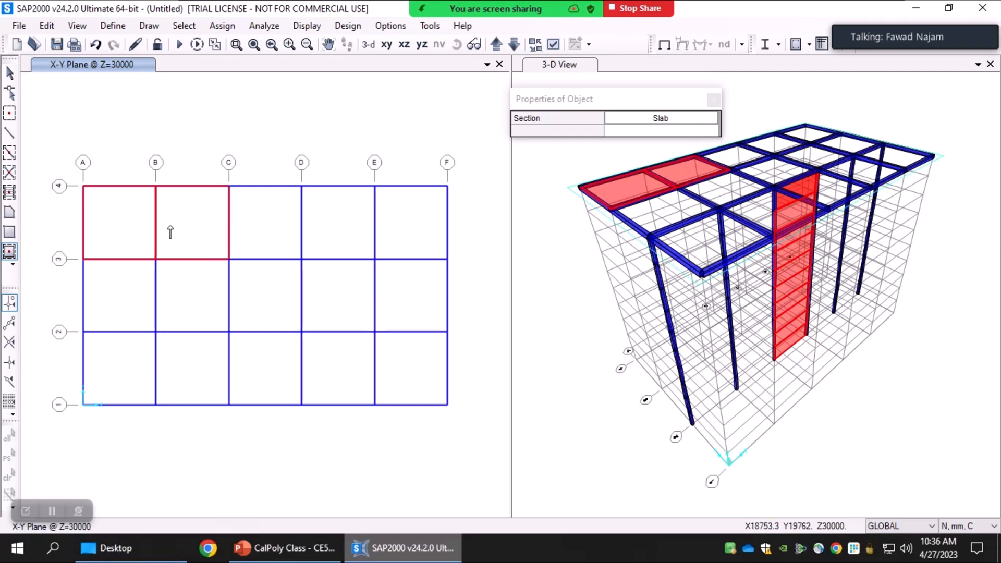
click(262, 227)
click(360, 228)
click(412, 225)
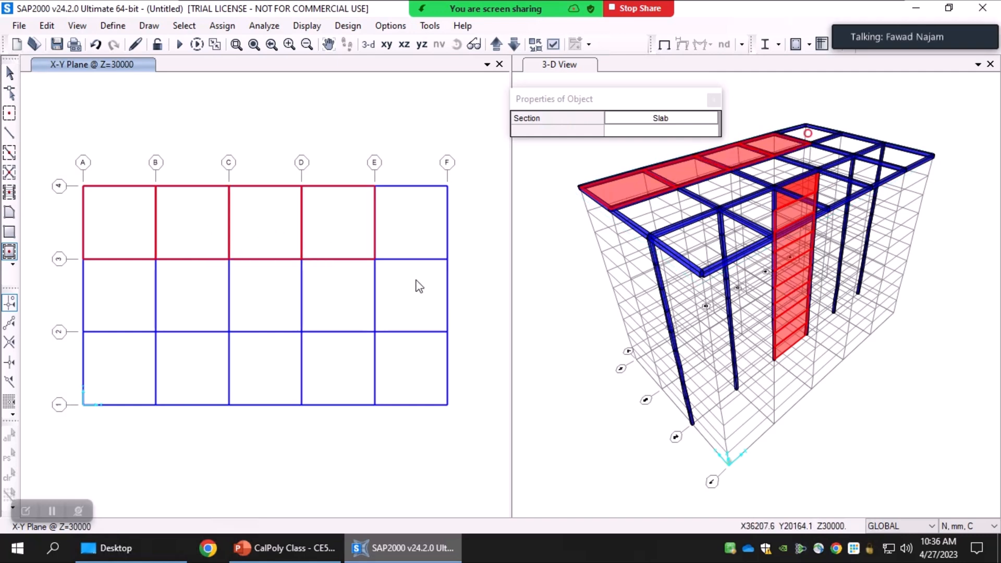
Step: Fill the remaining ten bays between grid lines 1 and 3 on the roof plan with Slab areas
click(416, 302)
click(424, 369)
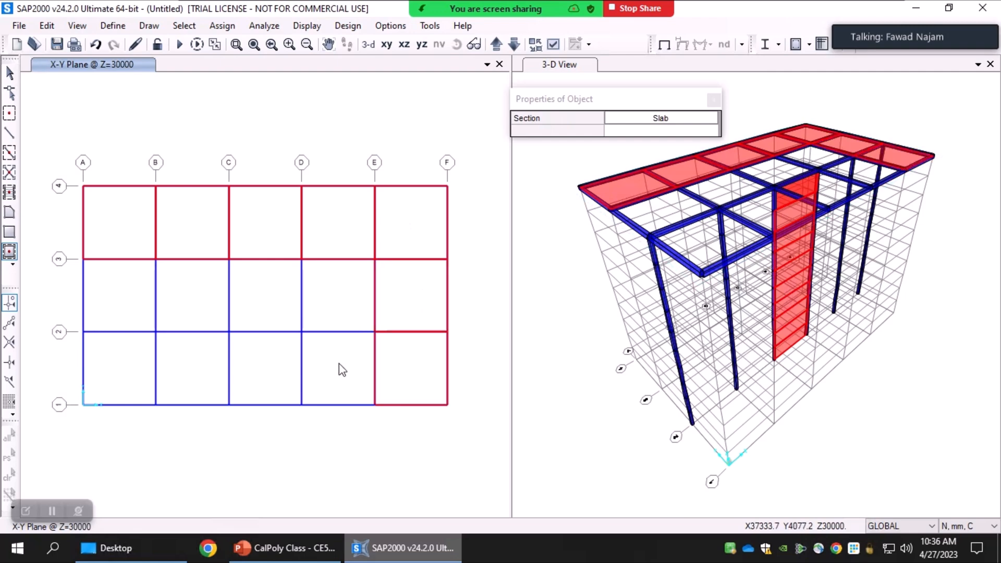
click(339, 364)
click(349, 318)
click(271, 300)
click(268, 351)
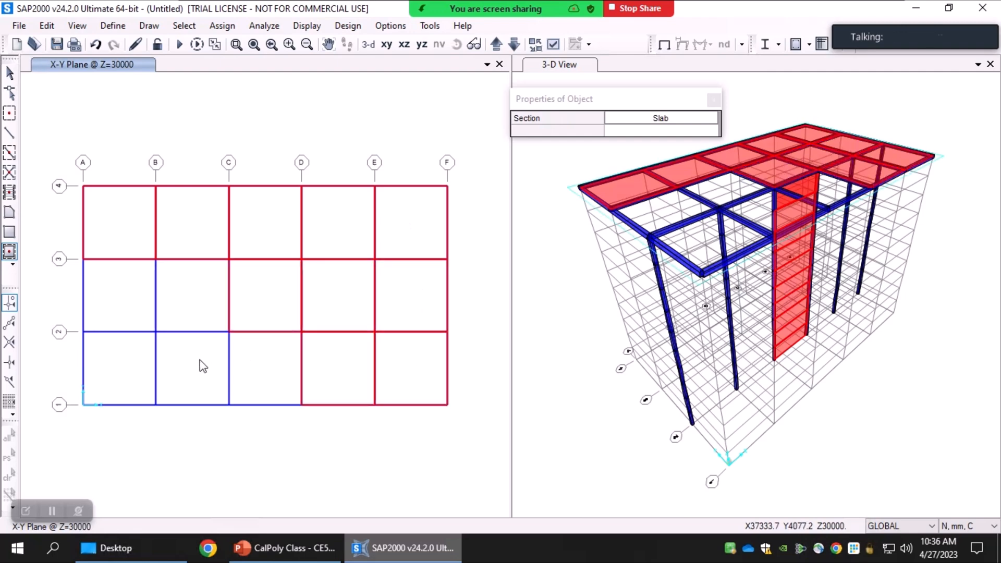
click(204, 358)
click(200, 305)
click(123, 311)
click(123, 357)
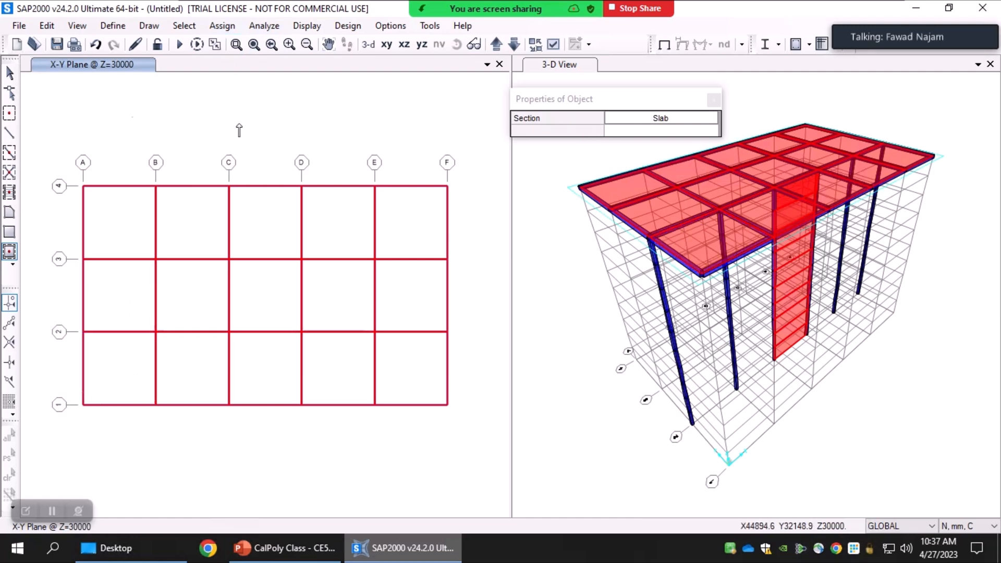
click(9, 73)
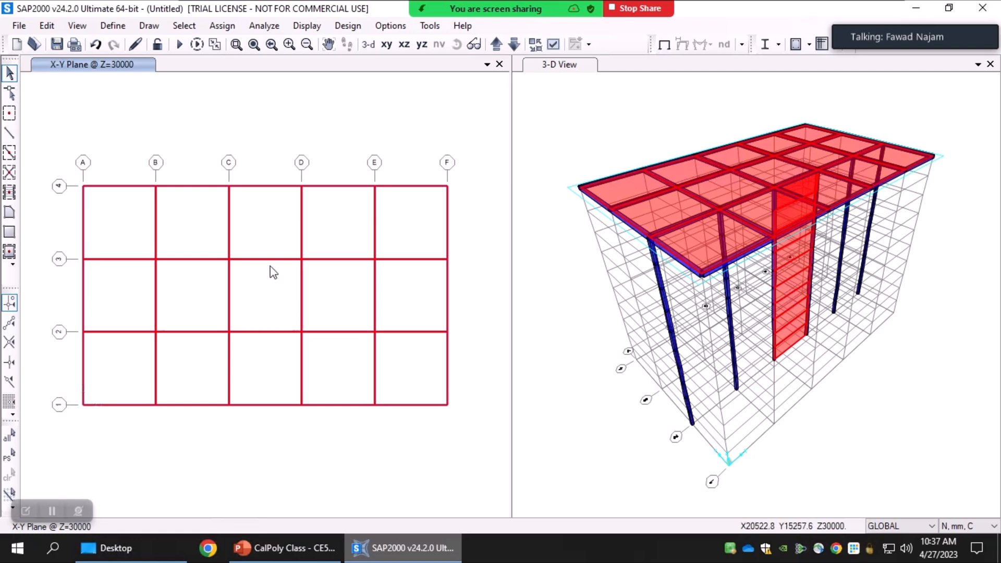
Step: Open the grid data of the GLOBAL coordinate system for modification
right_click(251, 110)
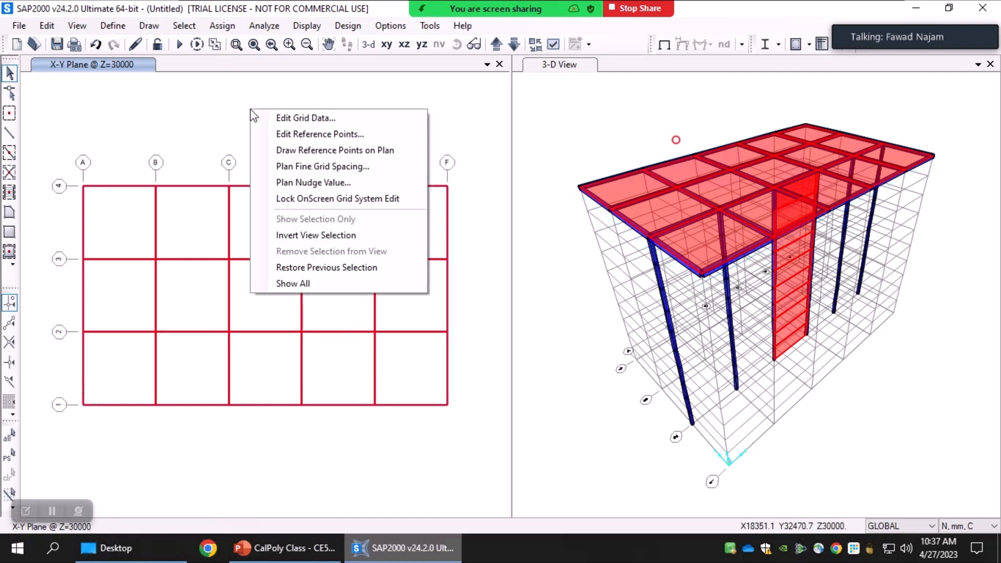
click(348, 120)
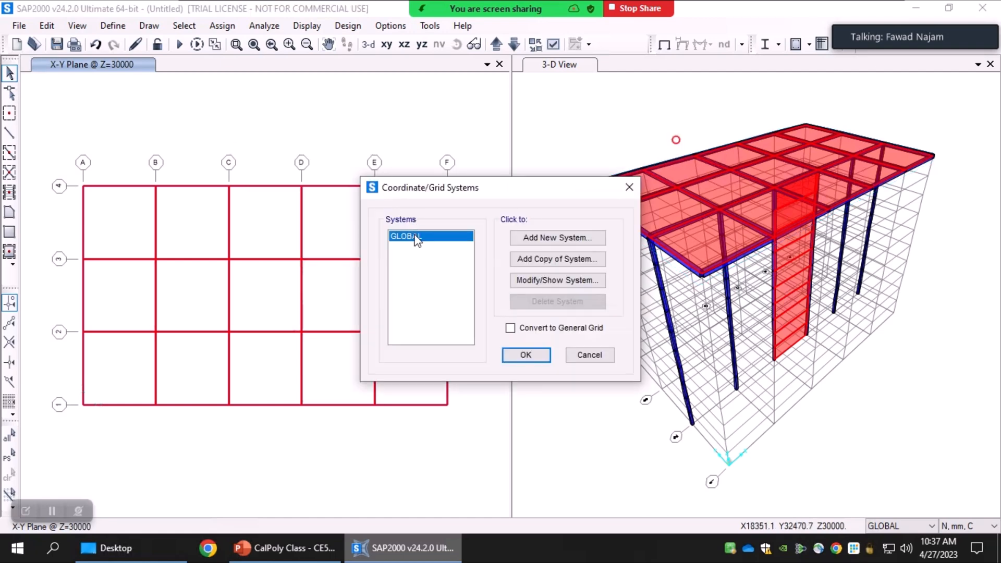
drag(431, 189, 228, 112)
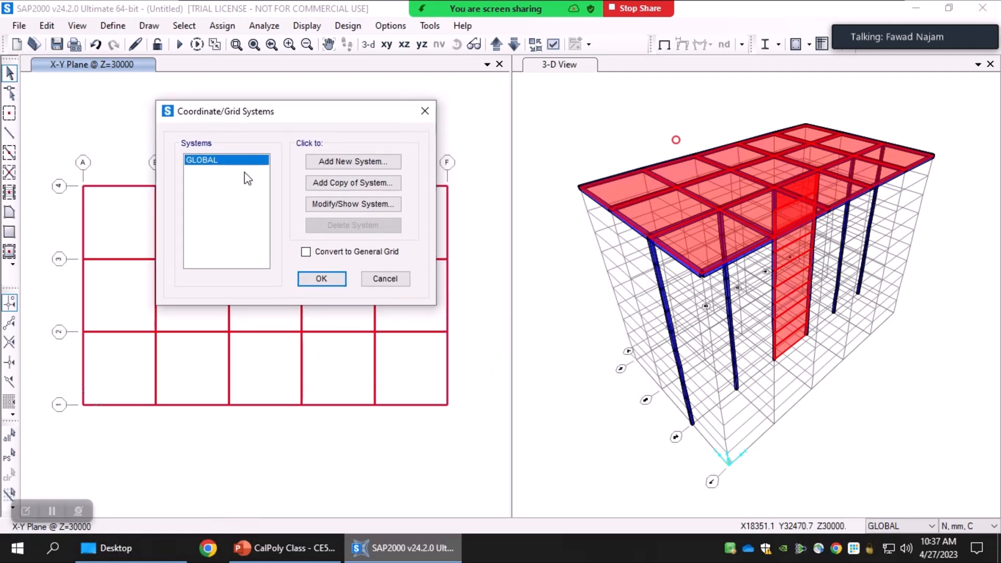
click(336, 205)
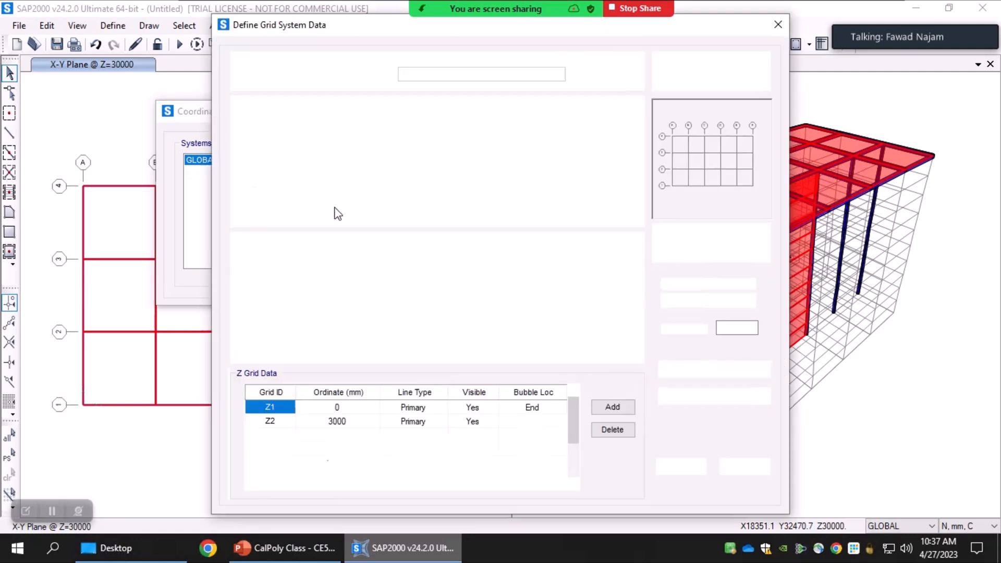
drag(308, 31, 247, 39)
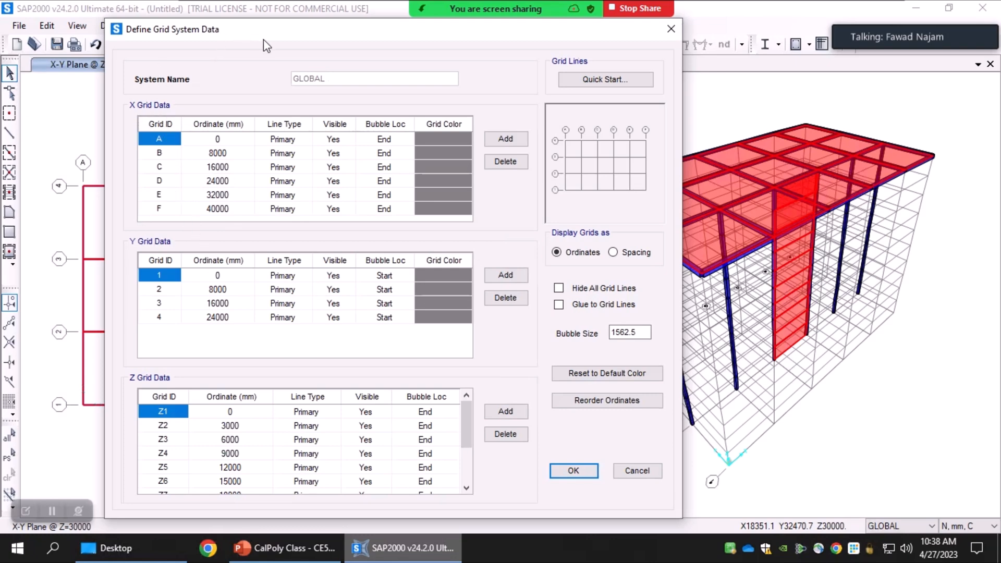
drag(249, 30, 300, 35)
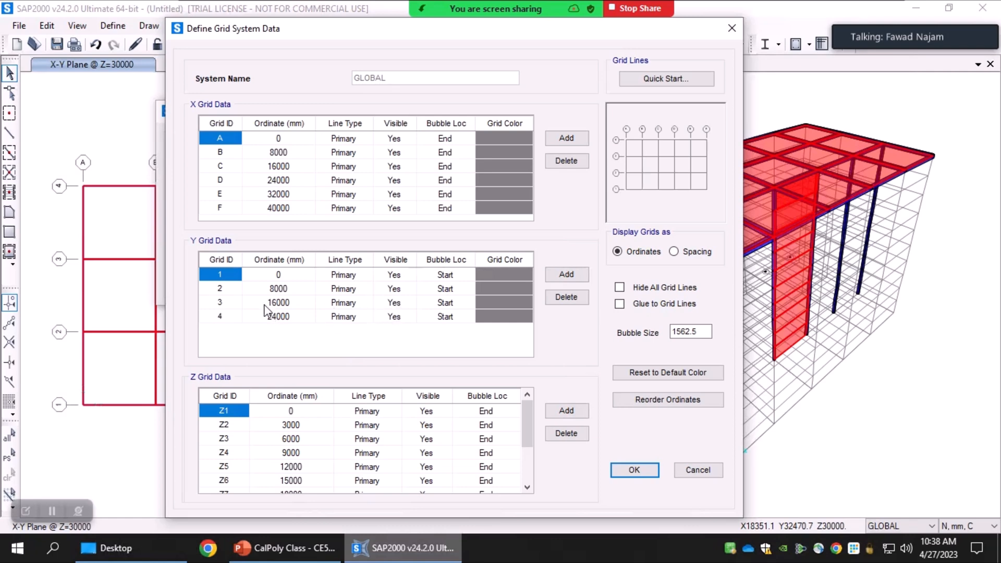
Step: Add a new X grid line to the GLOBAL system with its ordinate at 20000 mm, between grid lines C and D
click(230, 211)
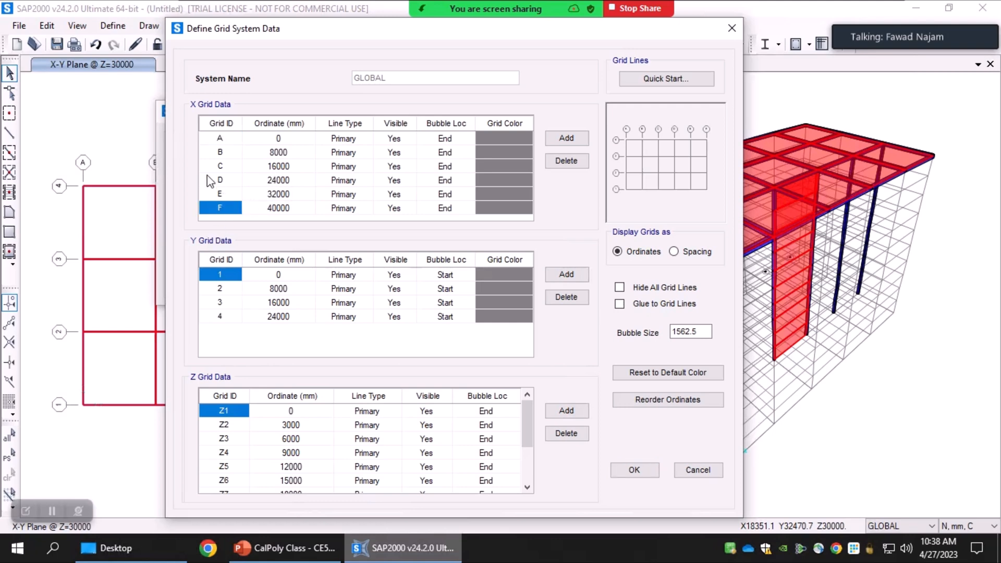
drag(225, 167, 283, 179)
click(281, 170)
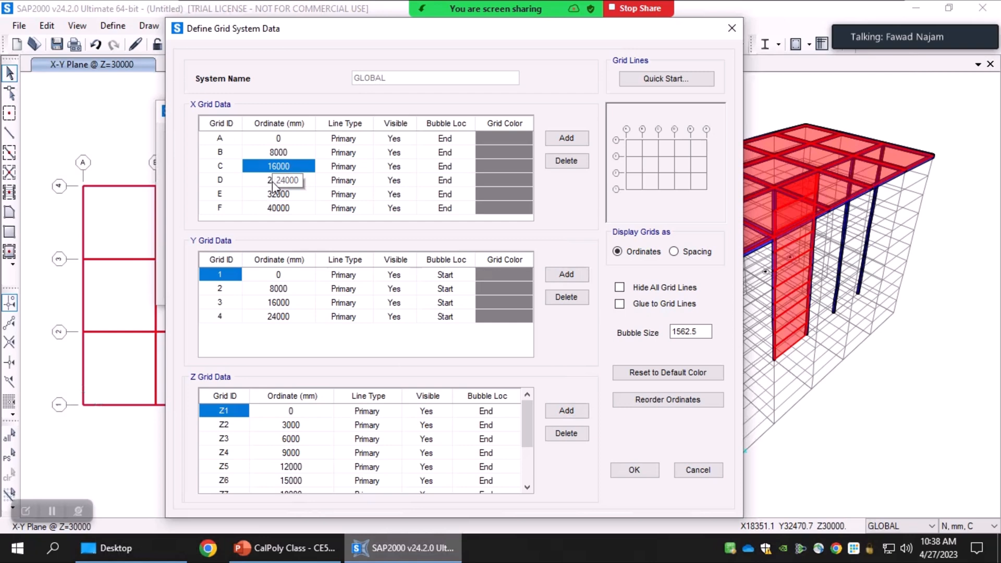
click(295, 180)
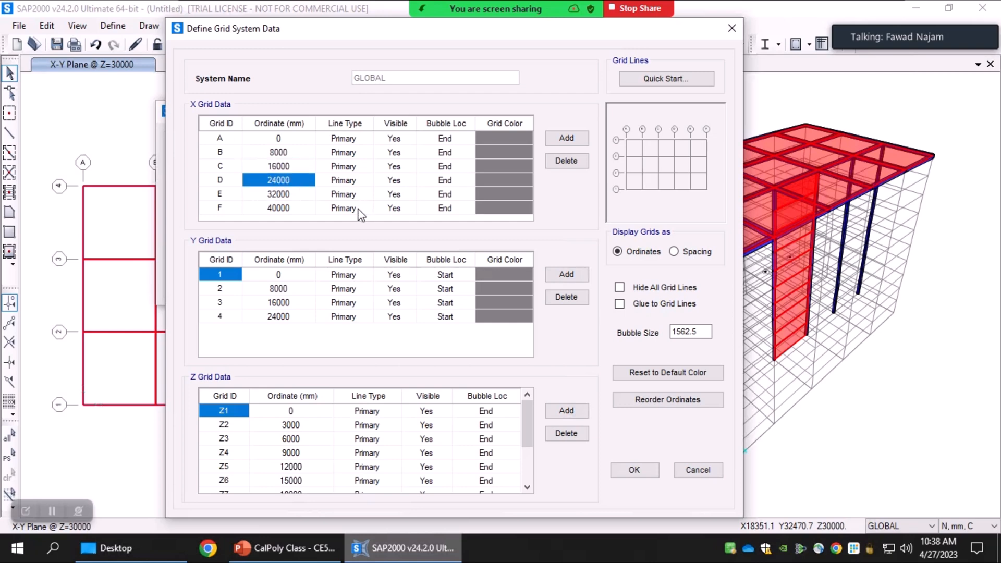
click(563, 139)
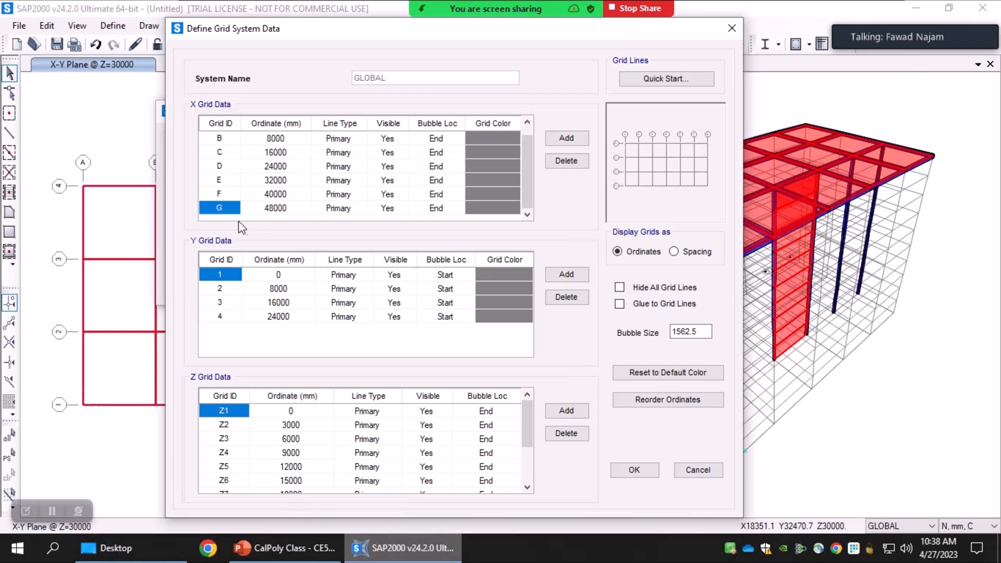
click(282, 210)
click(292, 210)
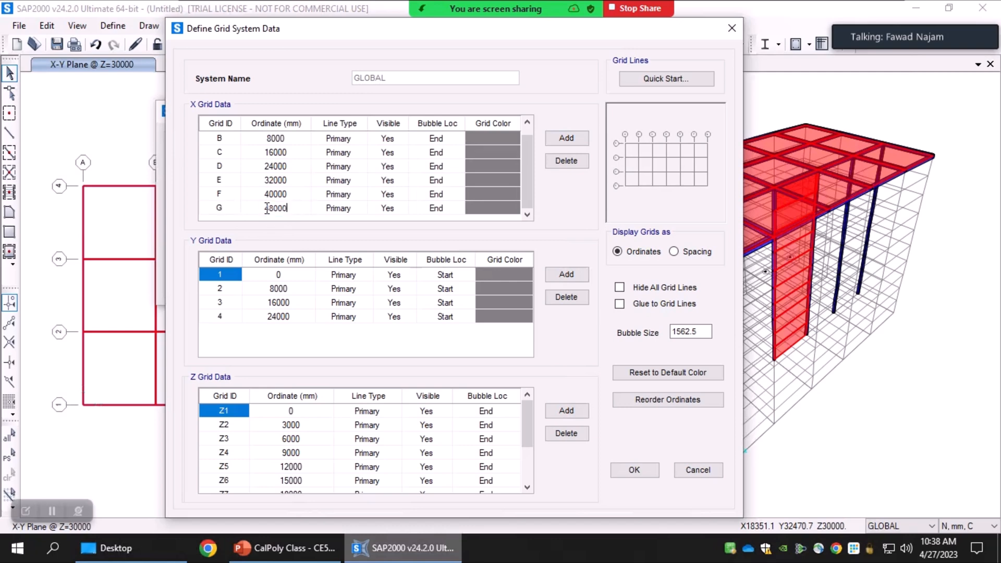
text(2)
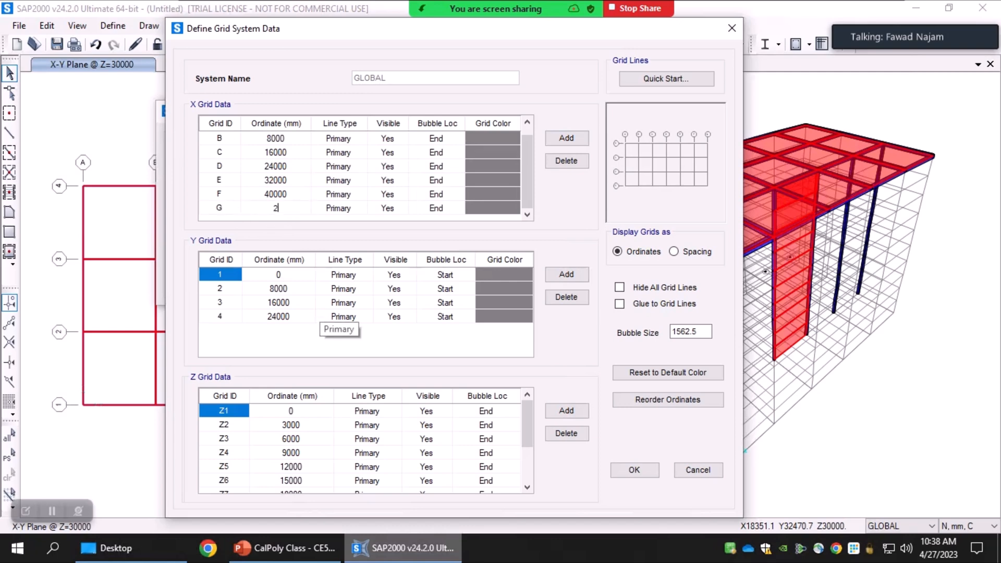
text(000)
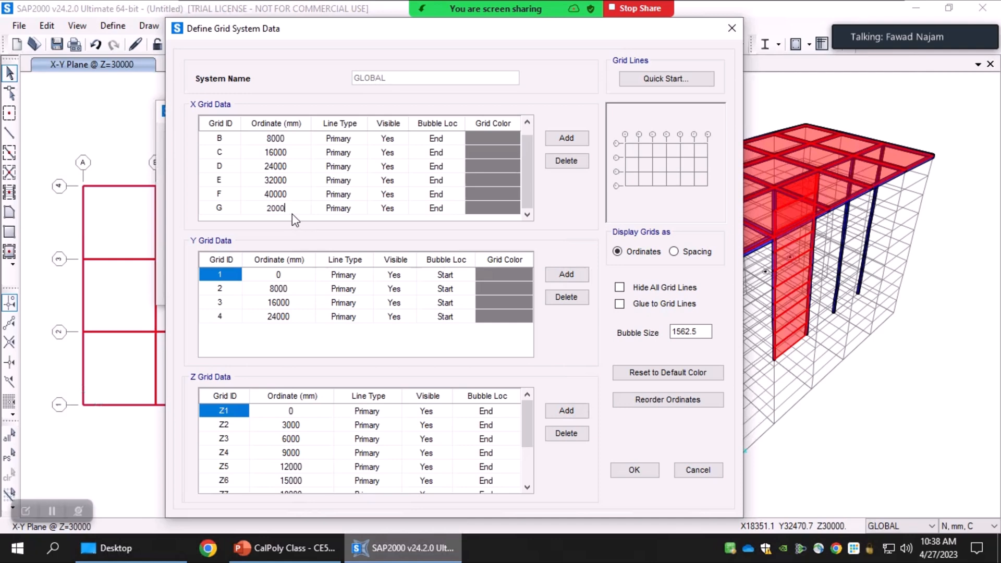
text(0)
click(295, 198)
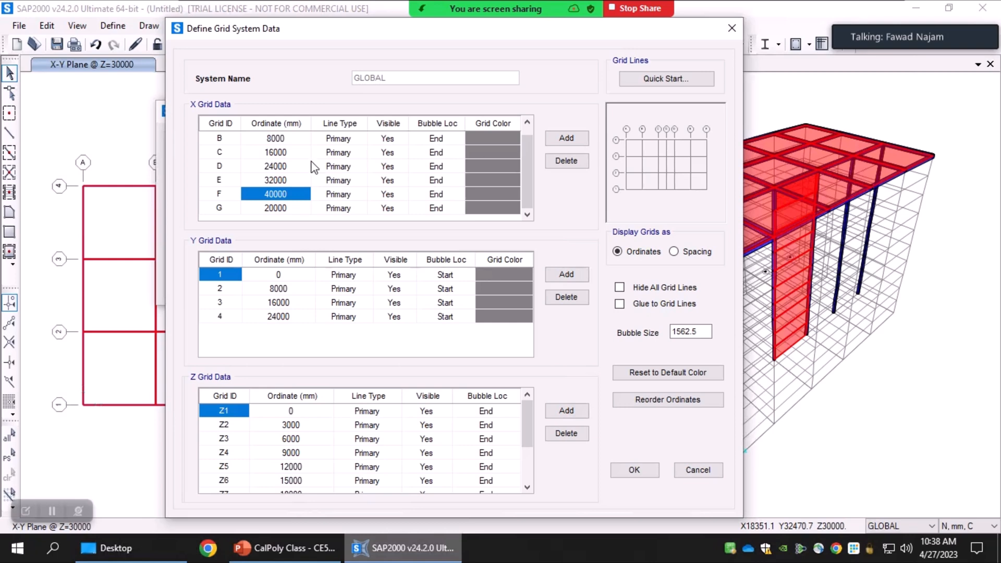
click(234, 210)
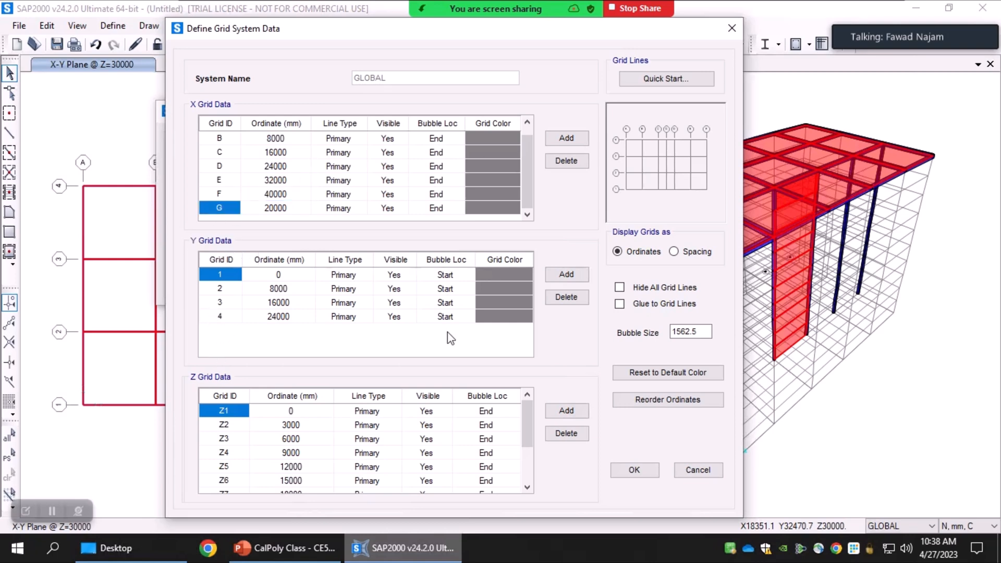
Step: Add a new Y grid line at 20000 mm, between grid lines 3 and 4, and apply the modified grid data
click(567, 276)
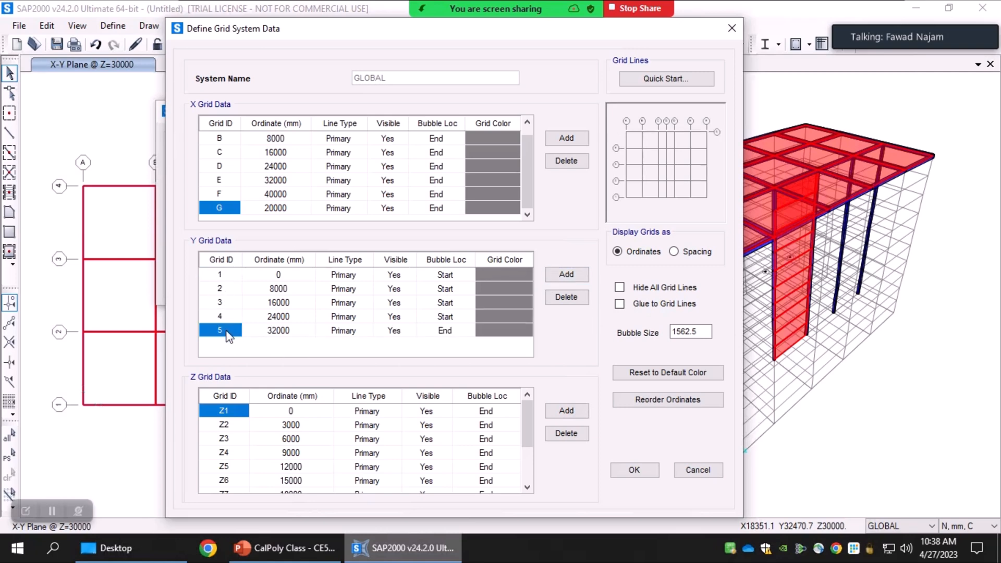
click(290, 333)
click(293, 331)
double_click(278, 327)
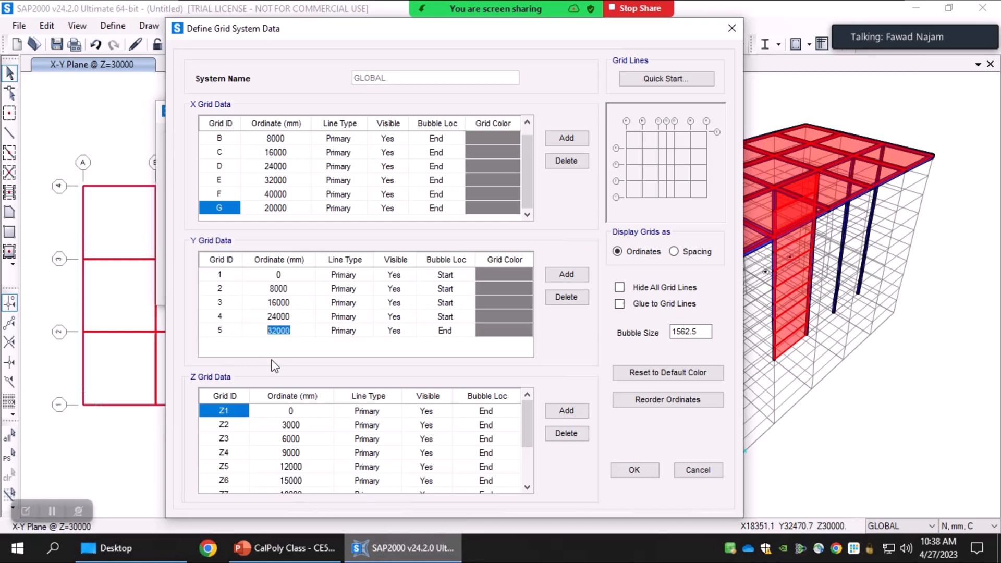
text(2)
click(280, 316)
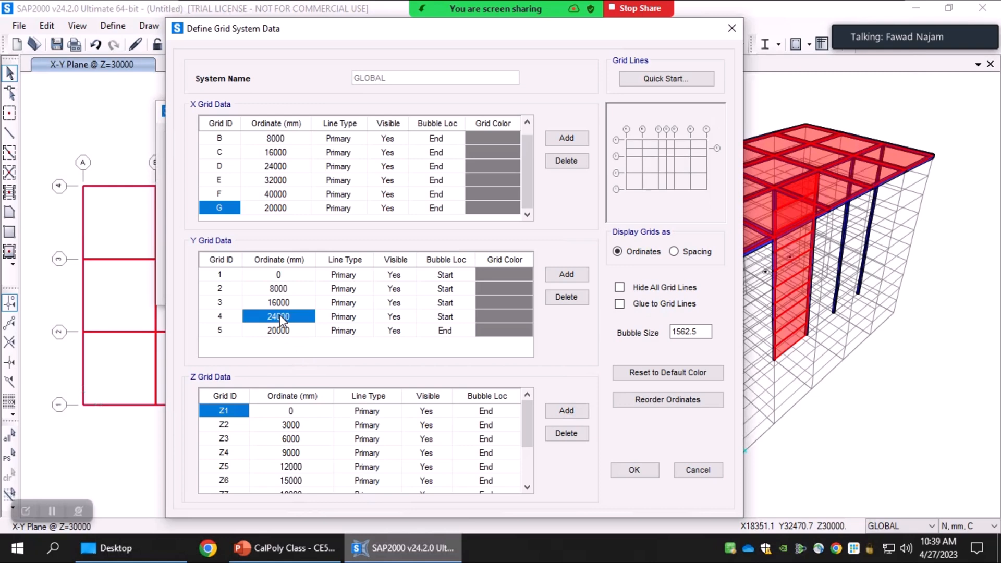
click(228, 308)
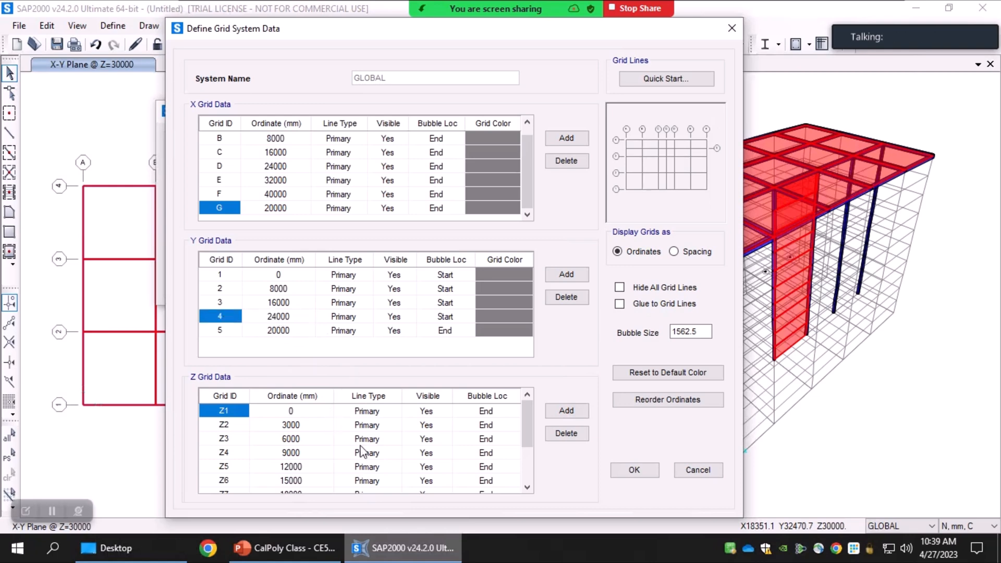
drag(531, 426, 518, 483)
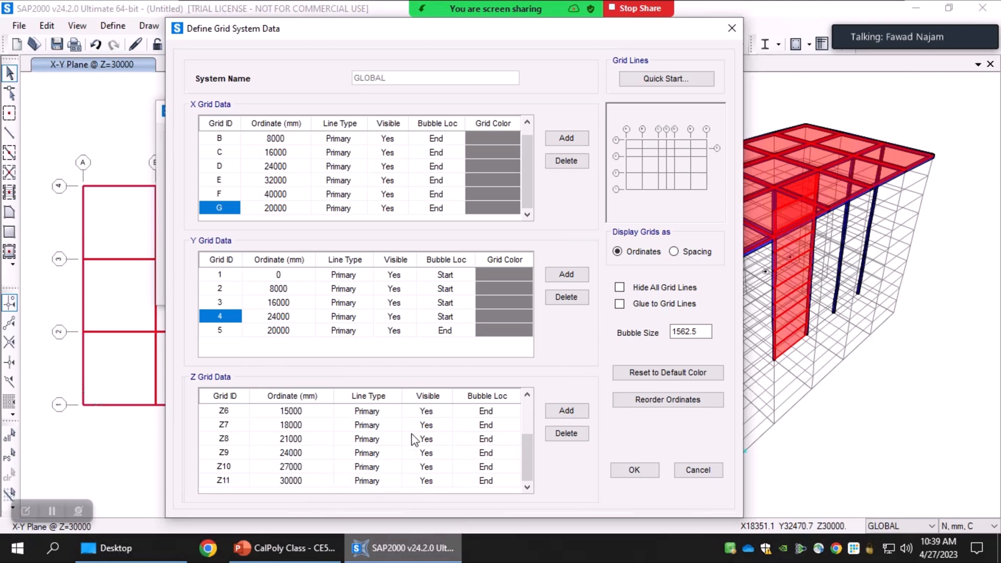
mouse_move(530, 472)
mouse_down()
mouse_move(530, 418)
mouse_move(530, 474)
mouse_up()
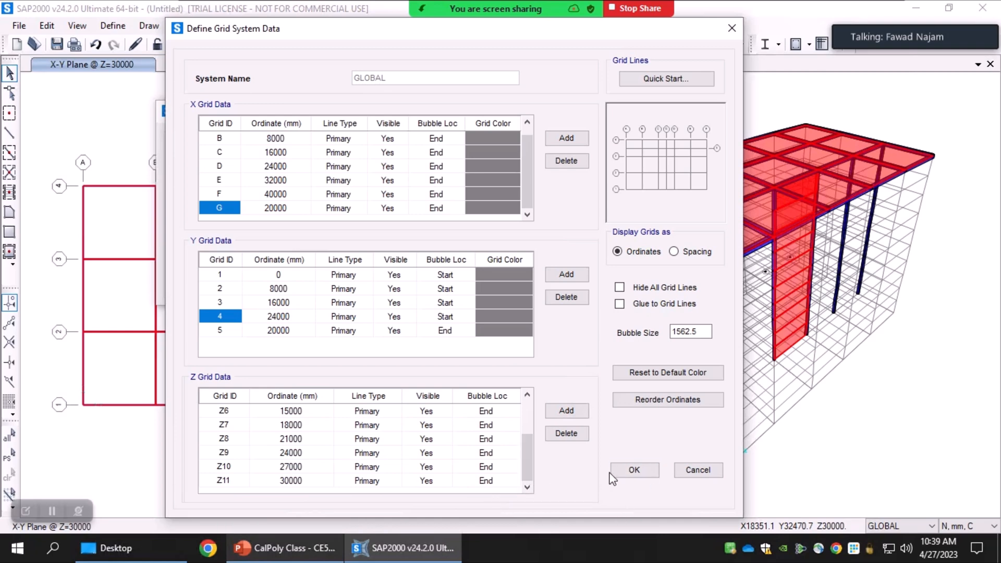
click(634, 471)
click(322, 279)
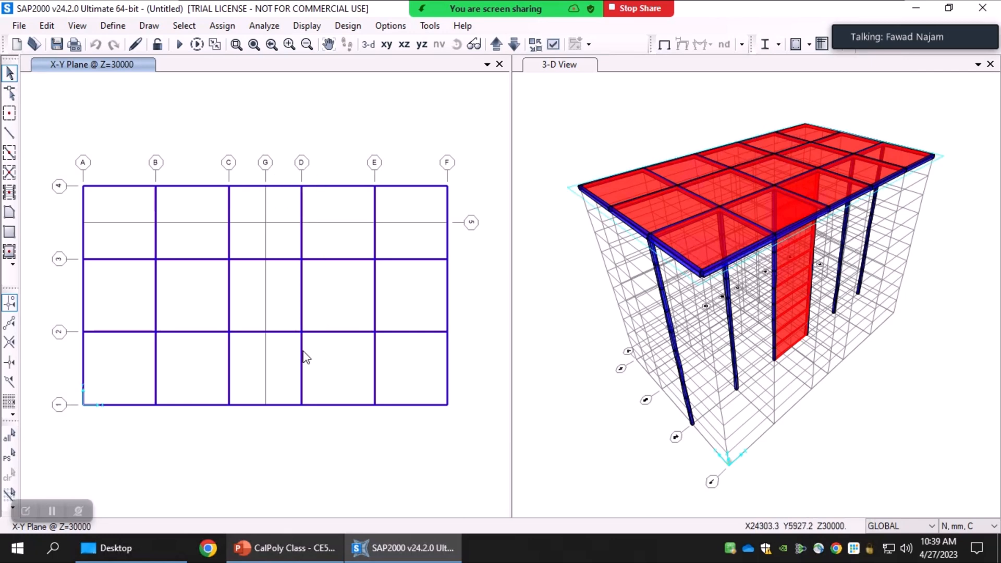
click(283, 246)
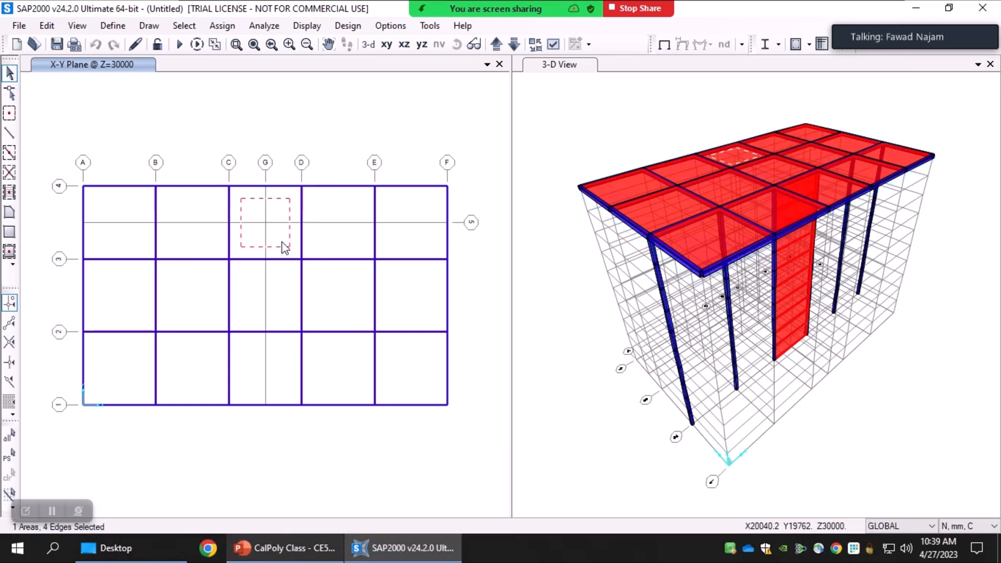
click(266, 224)
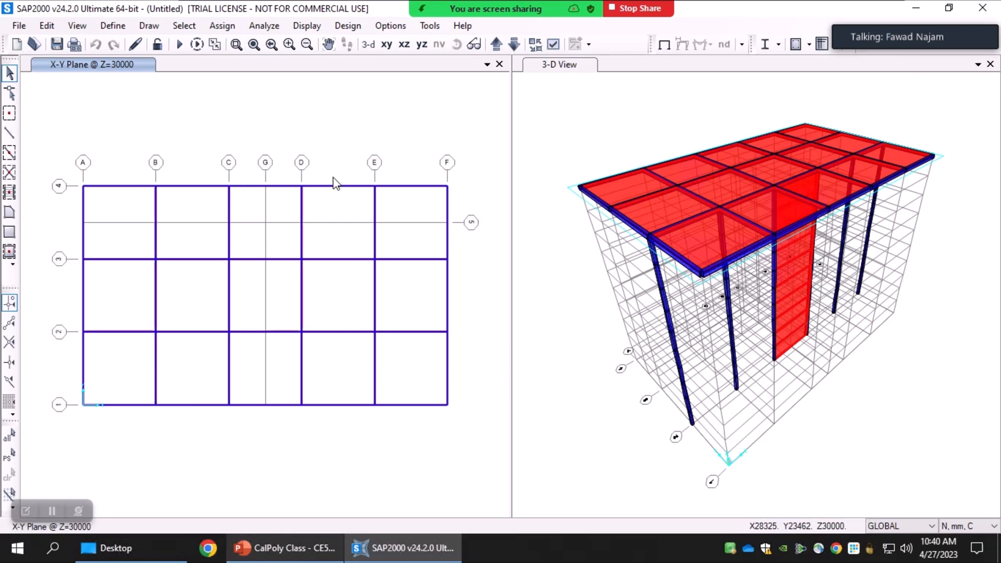
Step: Hide all grid lines of the GLOBAL coordinate system in the plan and 3-D views
right_click(297, 116)
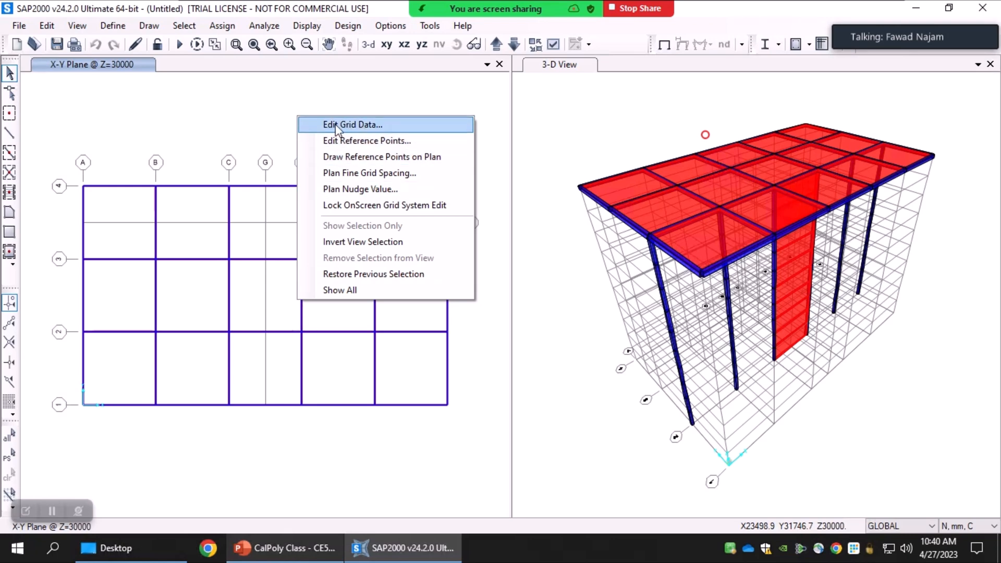
click(390, 127)
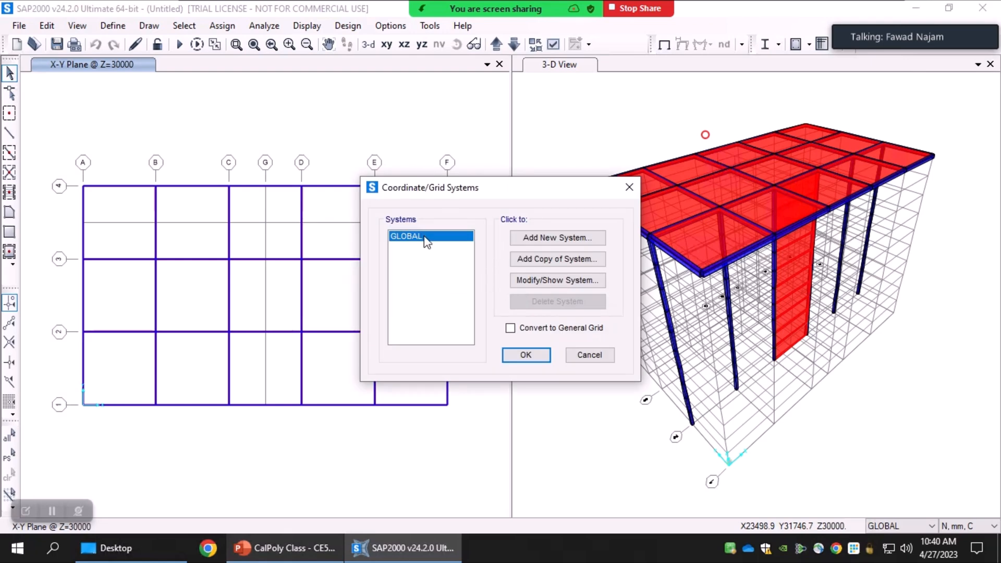
click(544, 284)
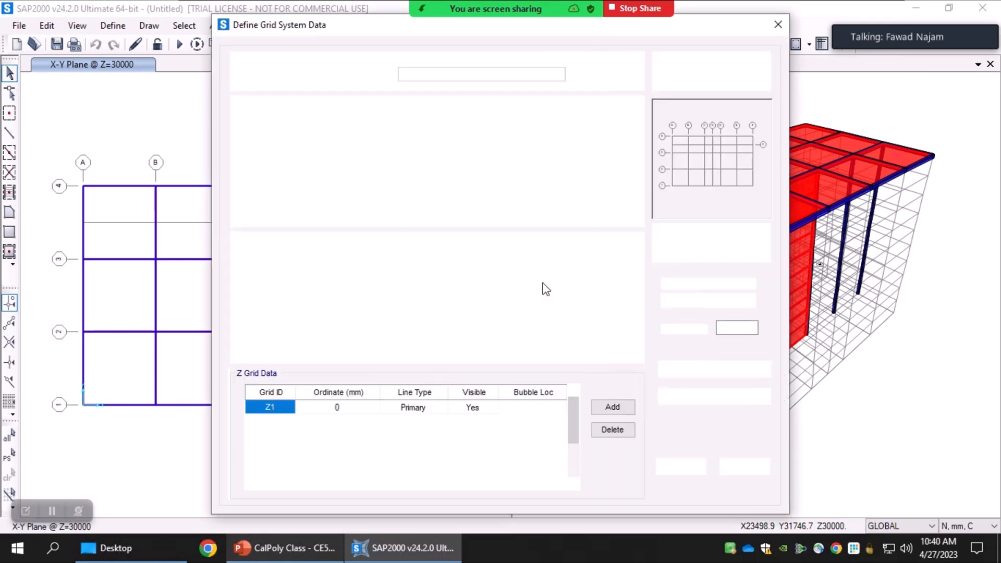
drag(296, 23, 159, 28)
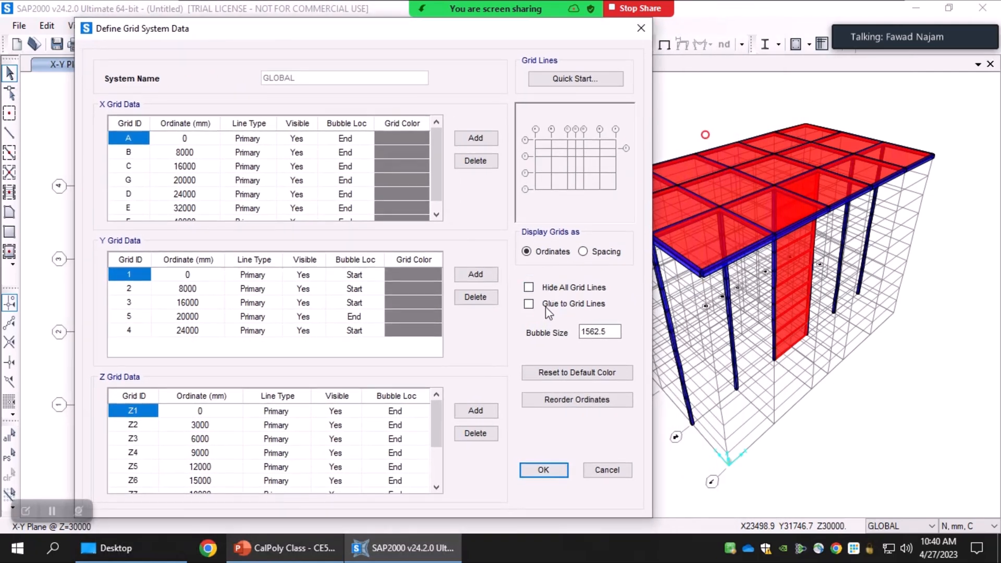
click(558, 289)
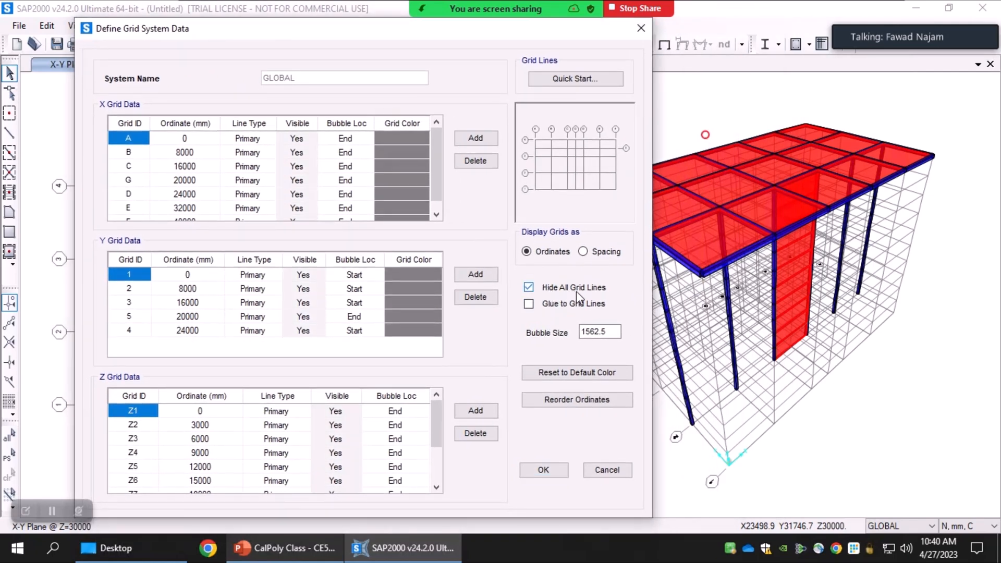
click(543, 470)
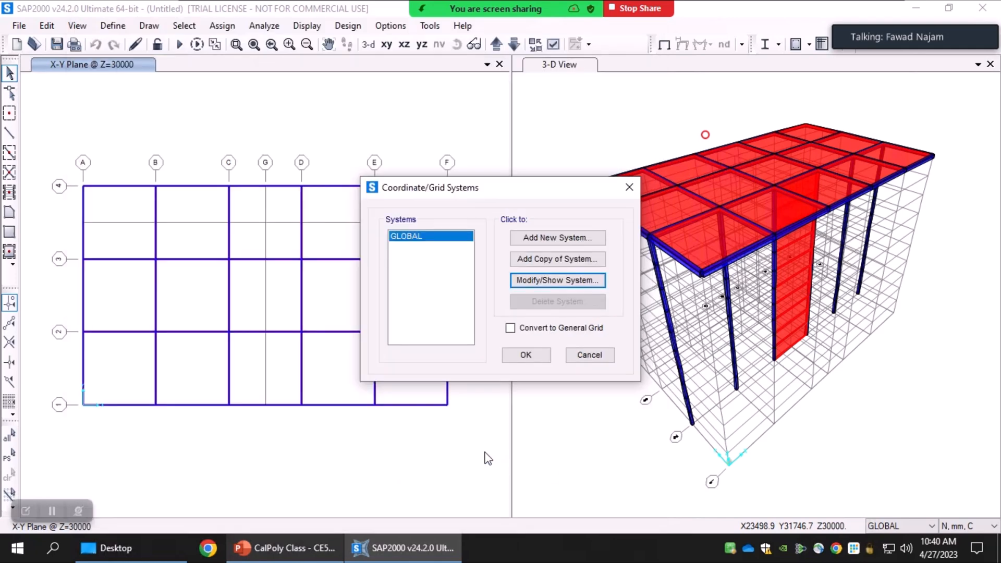
click(524, 356)
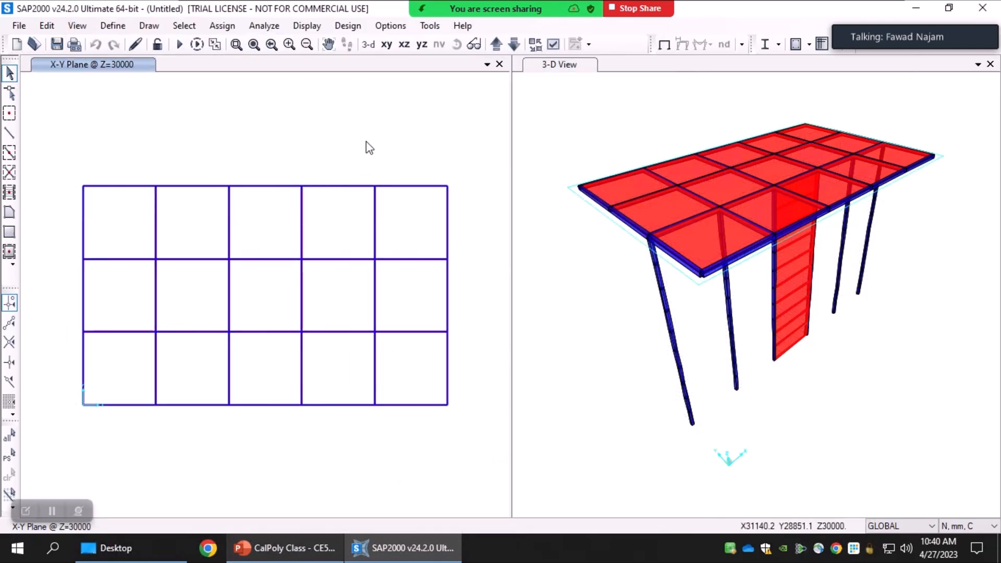
Step: Turn off Hide All Grid Lines in the grid data of the GLOBAL coordinate system
click(590, 123)
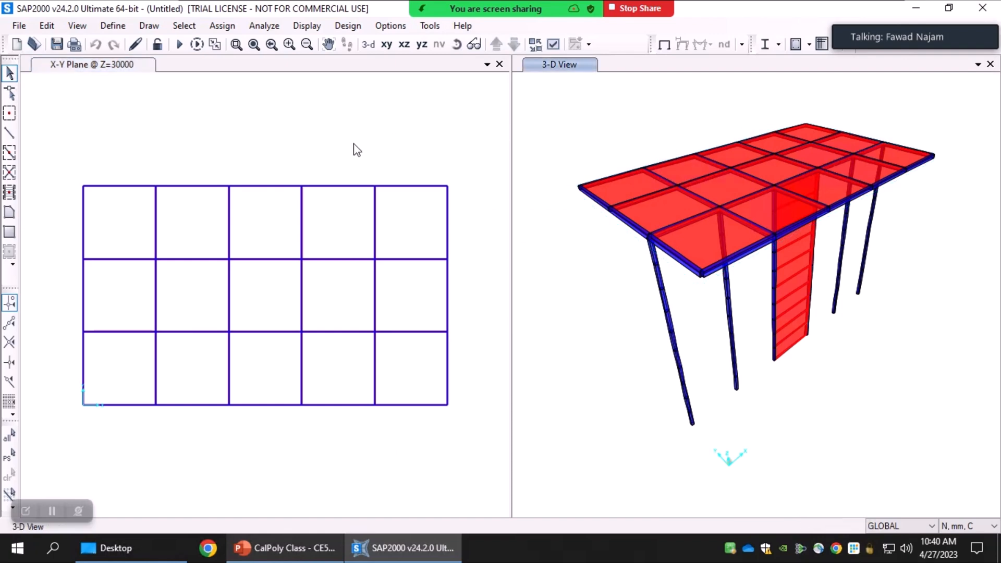
right_click(308, 123)
click(345, 126)
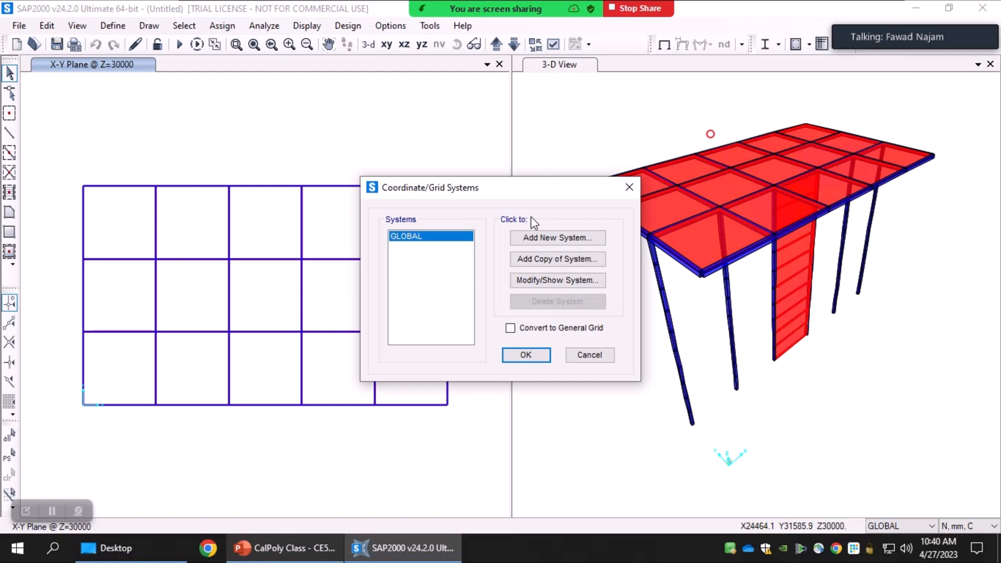
click(536, 281)
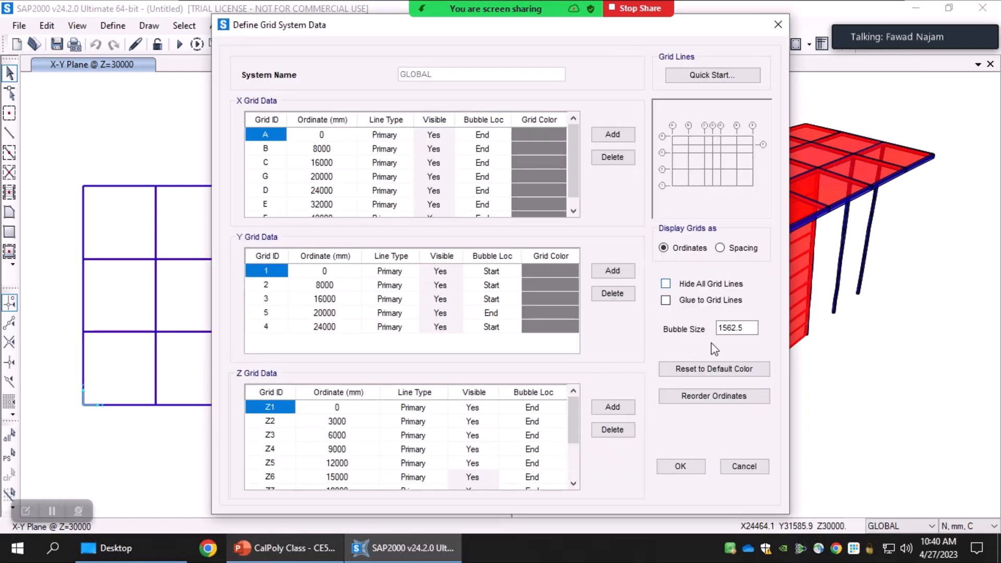
click(685, 469)
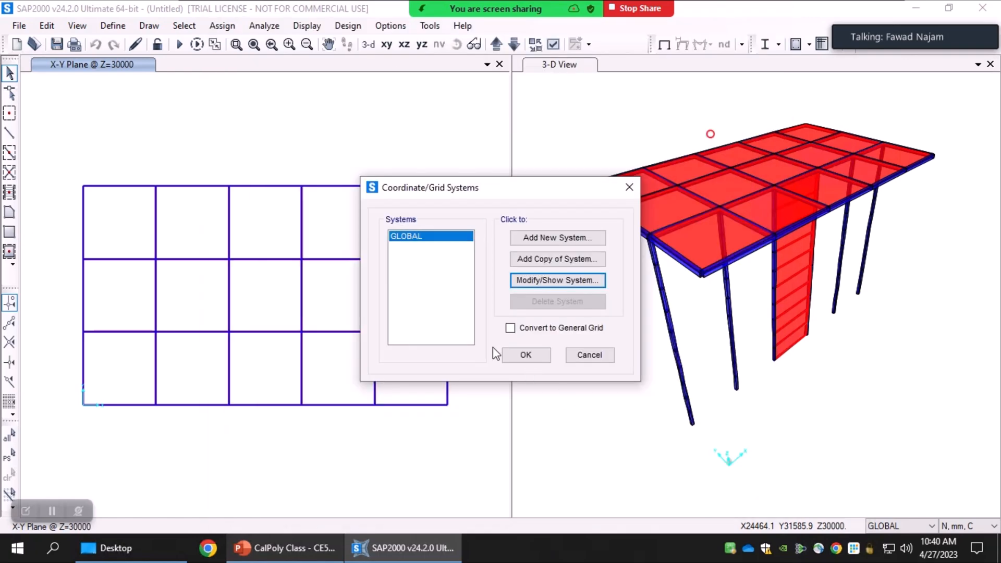
Step: Examine the name, 2D/3D option, origin location and rotation settings for adding a new coordinate system, and leave without adding one
drag(445, 189, 246, 157)
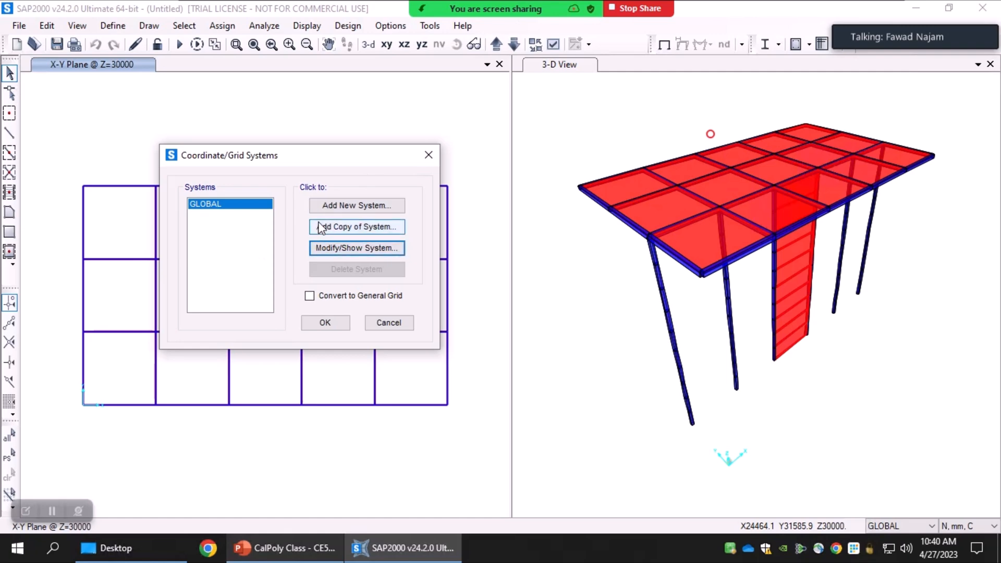
click(355, 208)
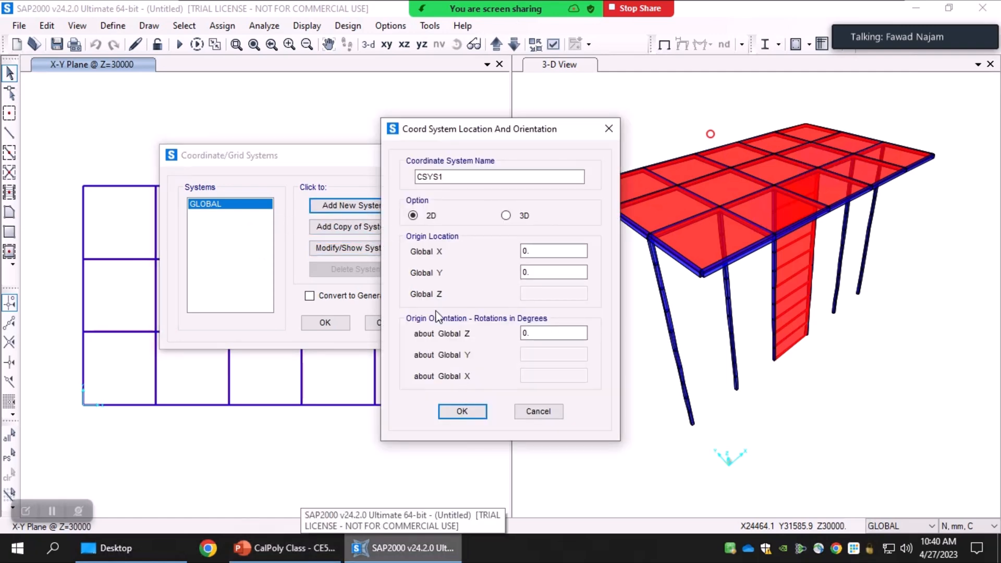
click(539, 412)
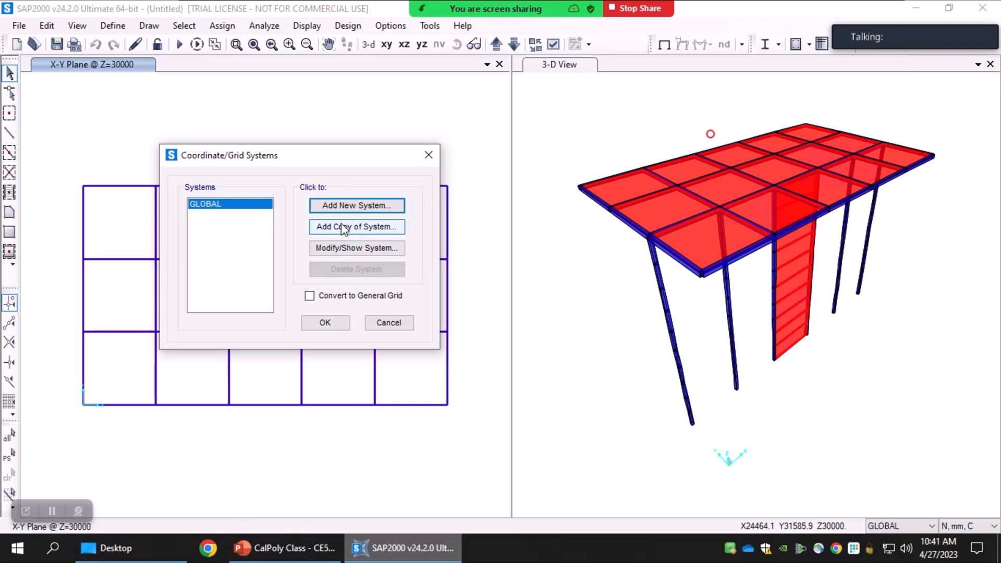
click(343, 210)
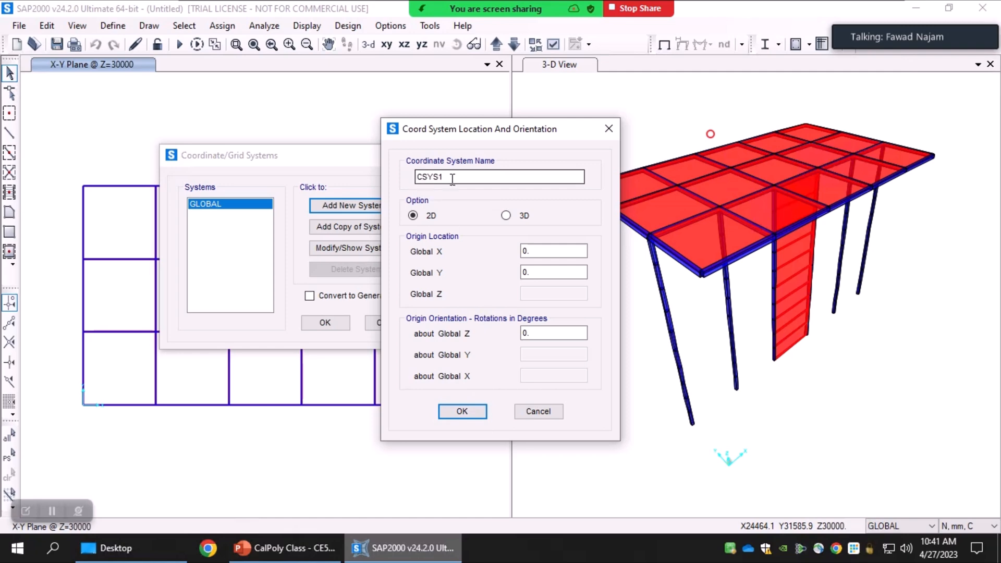
drag(453, 179, 394, 182)
click(470, 180)
click(539, 412)
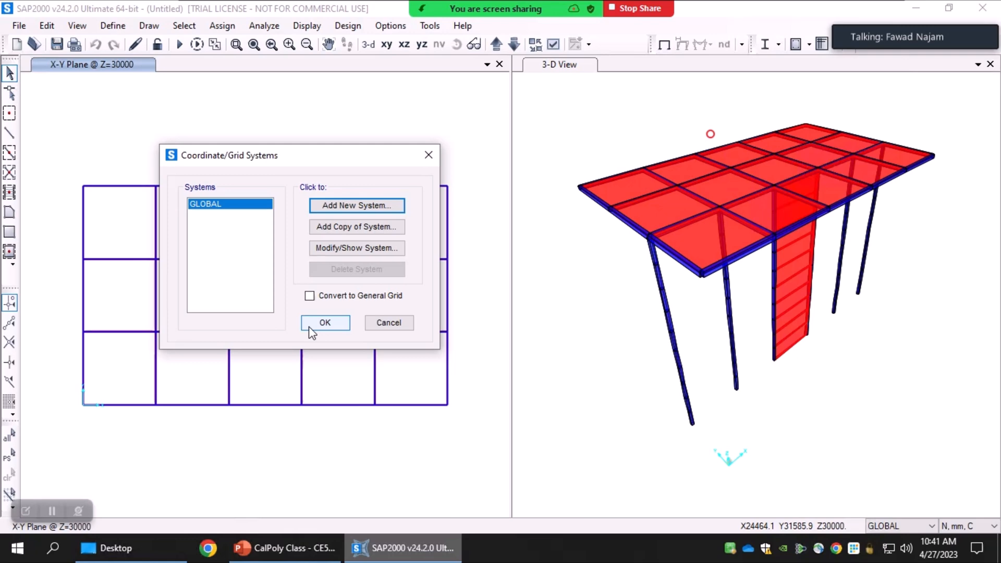
click(325, 323)
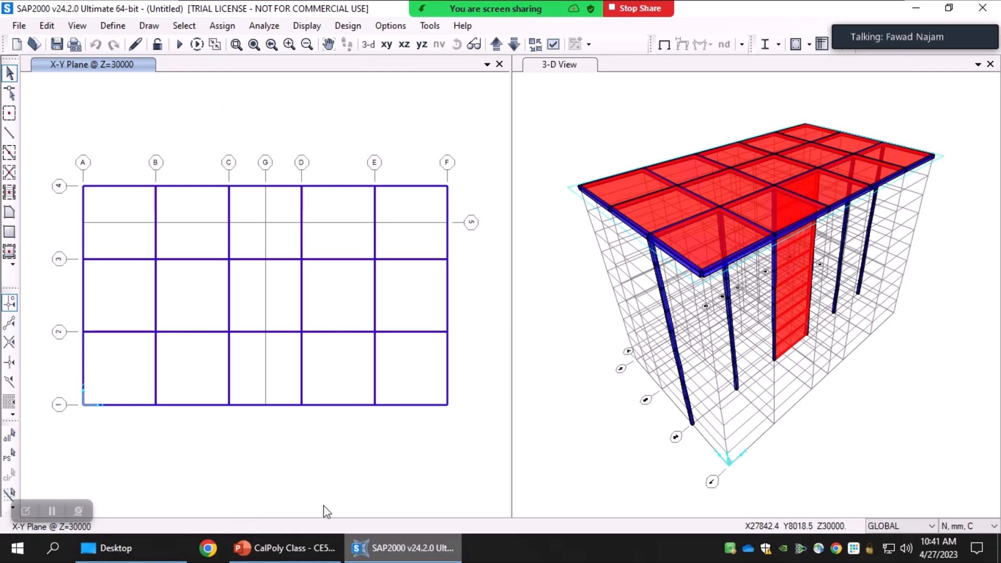
Step: Switch to the PowerPoint presentation and start the slide show from the Typical Workflow slide
click(276, 549)
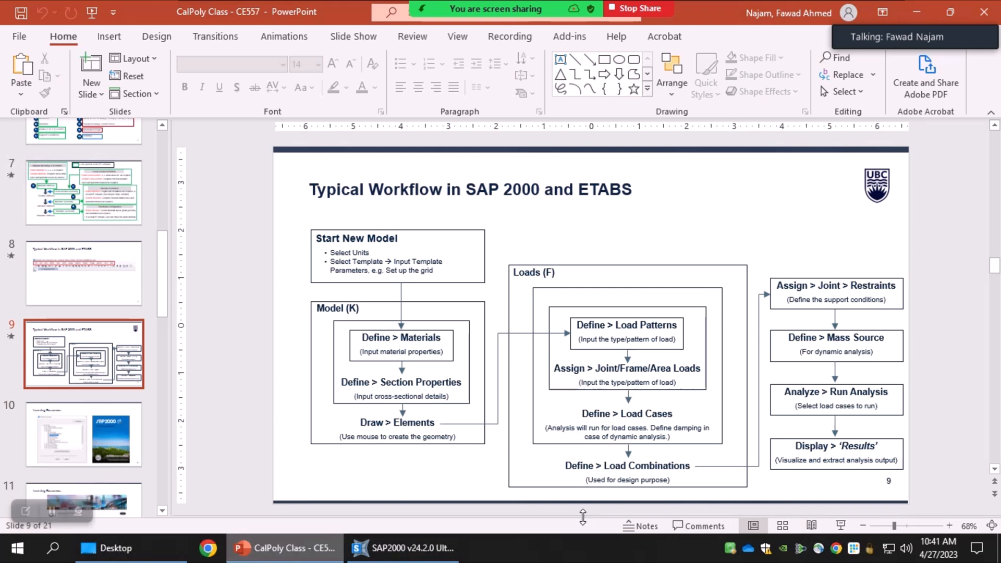
click(841, 525)
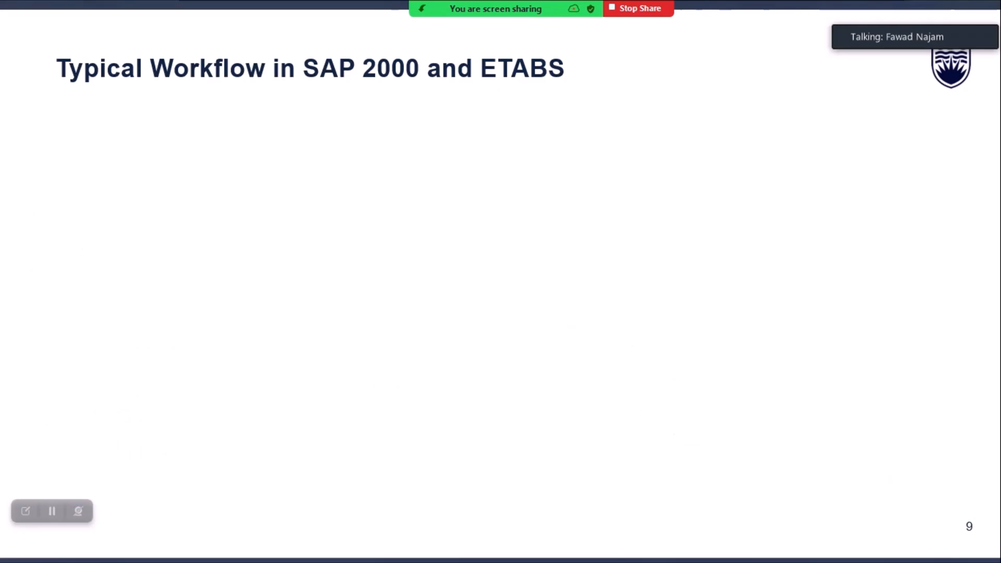